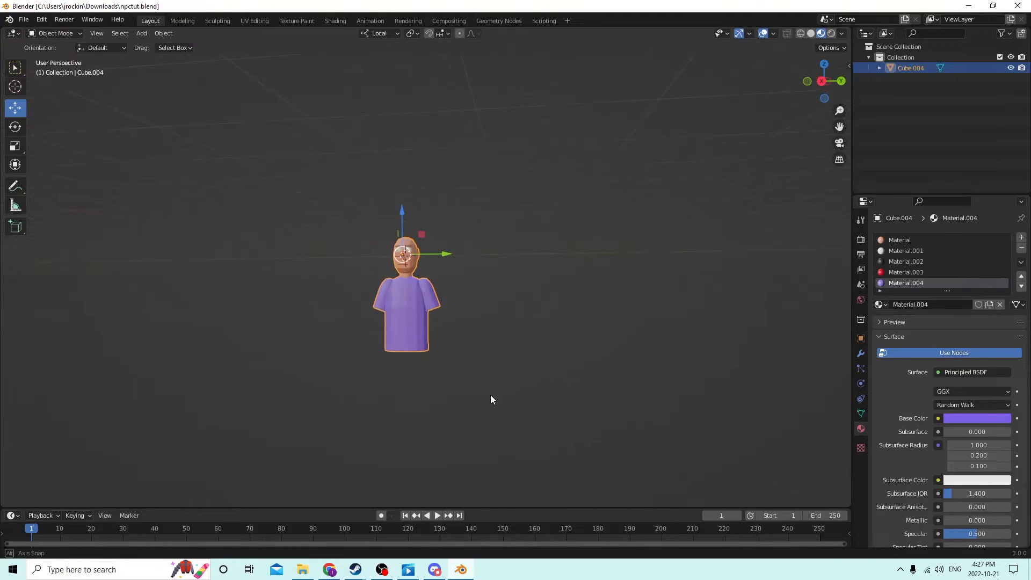
Raise the character model about 0.033 m along its Z axis
{"action": "middle_click_drag", "start_coordinate": [459, 358], "coordinate": [442, 377]}
{"action": "scroll", "coordinate": [428, 346], "scroll_direction": "up", "scroll_amount": 5}
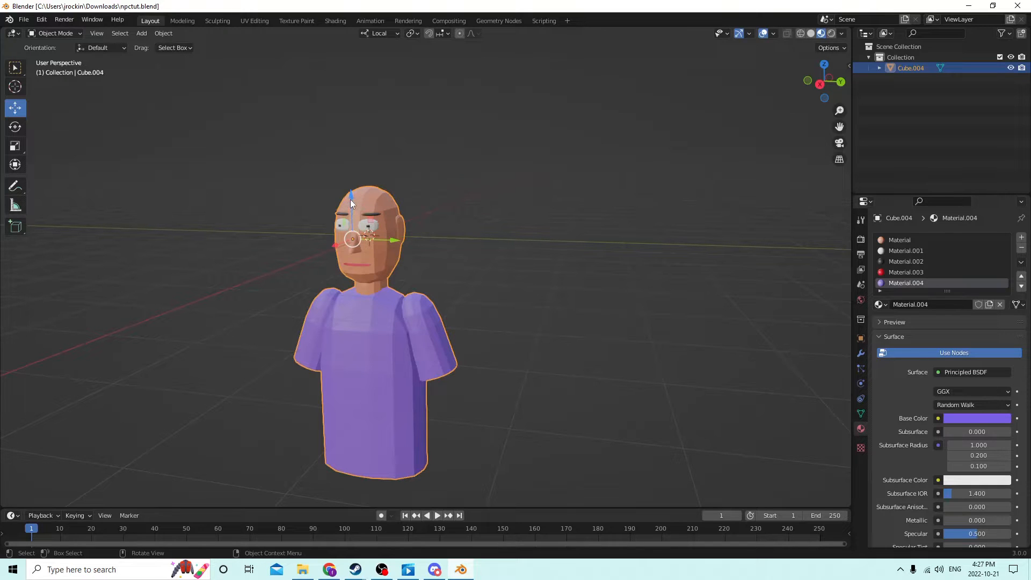
{"action": "left_click_drag", "start_coordinate": [350, 198], "coordinate": [351, 479]}
{"action": "scroll", "coordinate": [488, 356], "scroll_direction": "down", "scroll_amount": 3}
{"action": "middle_click_drag", "start_coordinate": [488, 356], "coordinate": [497, 297]}
{"action": "left_click_drag", "start_coordinate": [840, 128], "coordinate": [579, 301]}
{"action": "scroll", "coordinate": [579, 302], "scroll_direction": "up", "scroll_amount": 2}
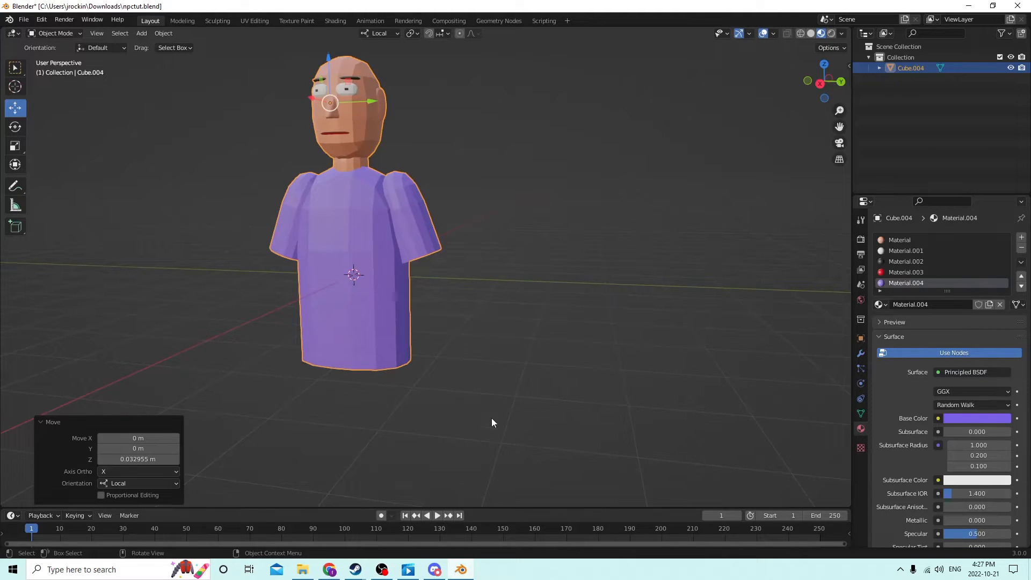
{"action": "middle_click_drag", "start_coordinate": [492, 421], "coordinate": [480, 396]}
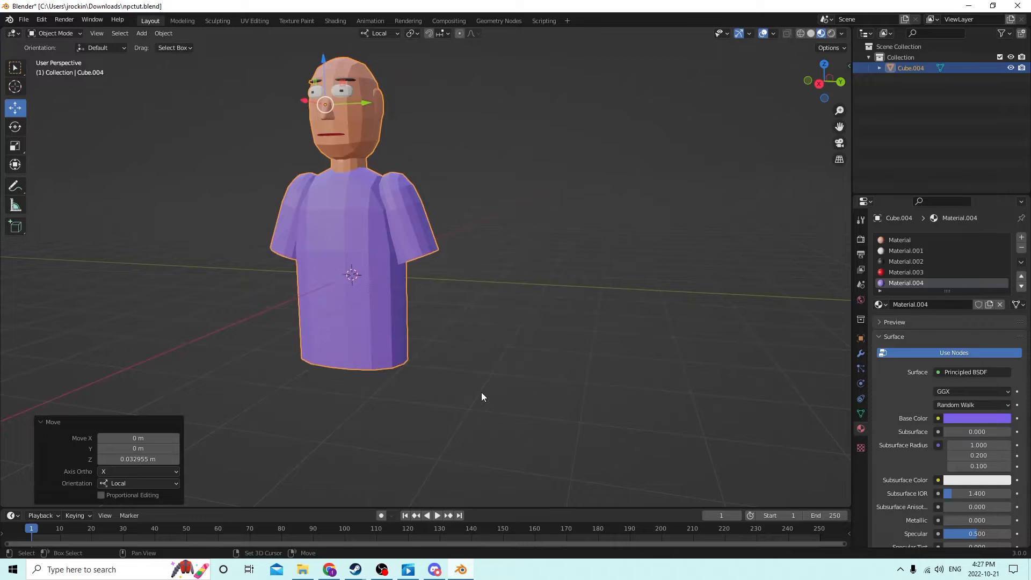
Add a cube mesh and move it about 0.019 m along Y beside the character's torso
{"action": "key", "text": "shift+a"}
{"action": "mouse_move", "coordinate": [459, 350]}
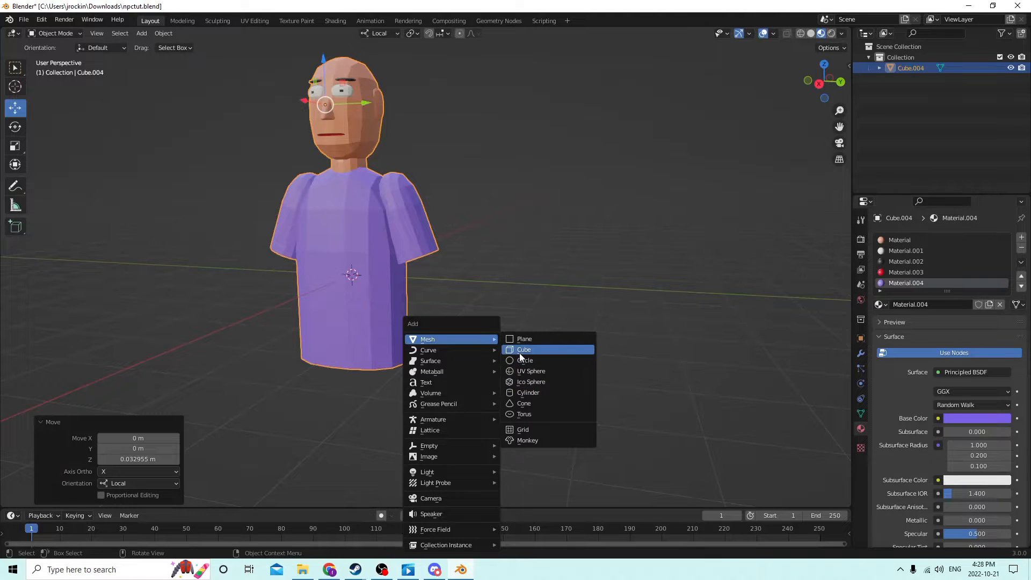
{"action": "left_click", "coordinate": [520, 352]}
{"action": "middle_click_drag", "start_coordinate": [520, 353], "coordinate": [501, 304]}
{"action": "left_click_drag", "start_coordinate": [400, 283], "coordinate": [492, 291]}
{"action": "middle_click_drag", "start_coordinate": [492, 291], "coordinate": [478, 283]}
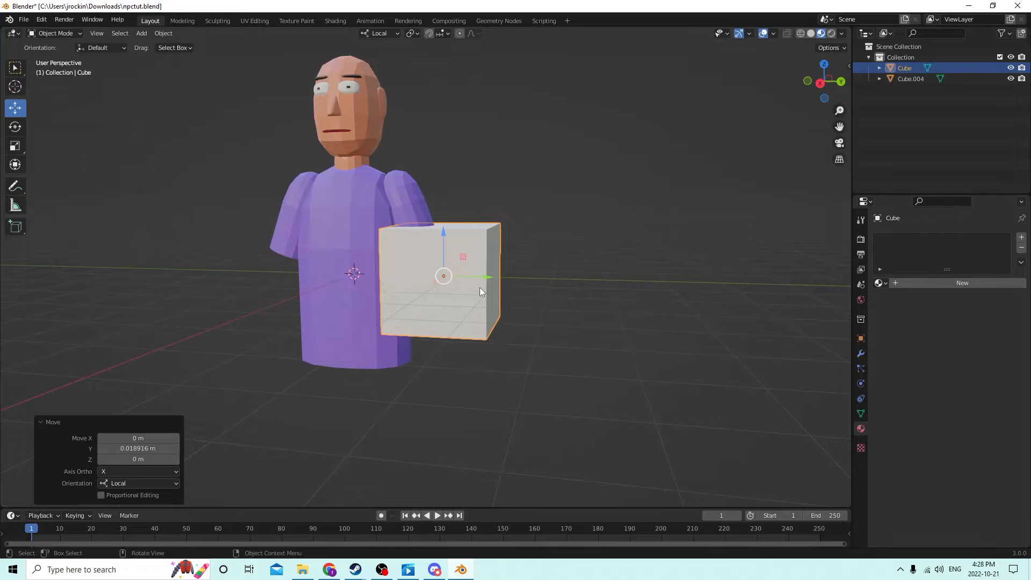
Bevel all edges of the cube by about 0.006 m with 4 segments in Edit Mode
{"action": "key", "text": "Tab"}
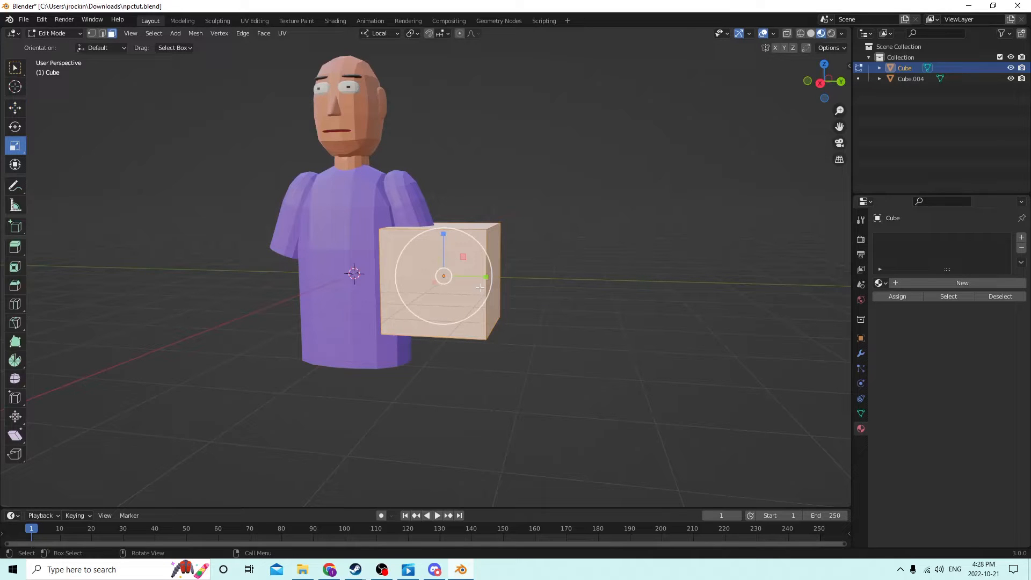
{"action": "key", "text": "ctrl"}
{"action": "key", "text": "ctrl+b"}
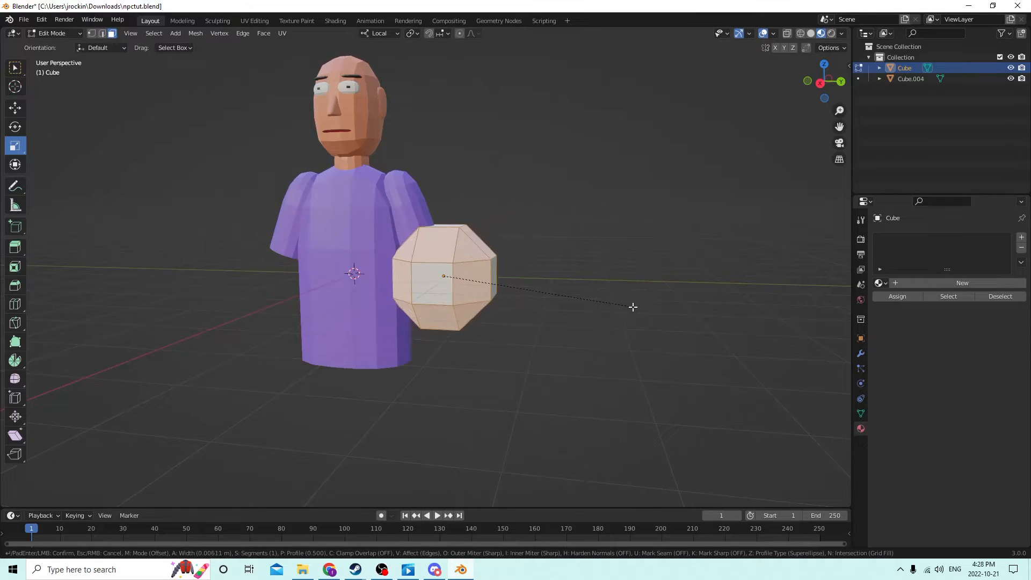
{"action": "left_click", "coordinate": [632, 307]}
{"action": "left_click", "coordinate": [176, 346]}
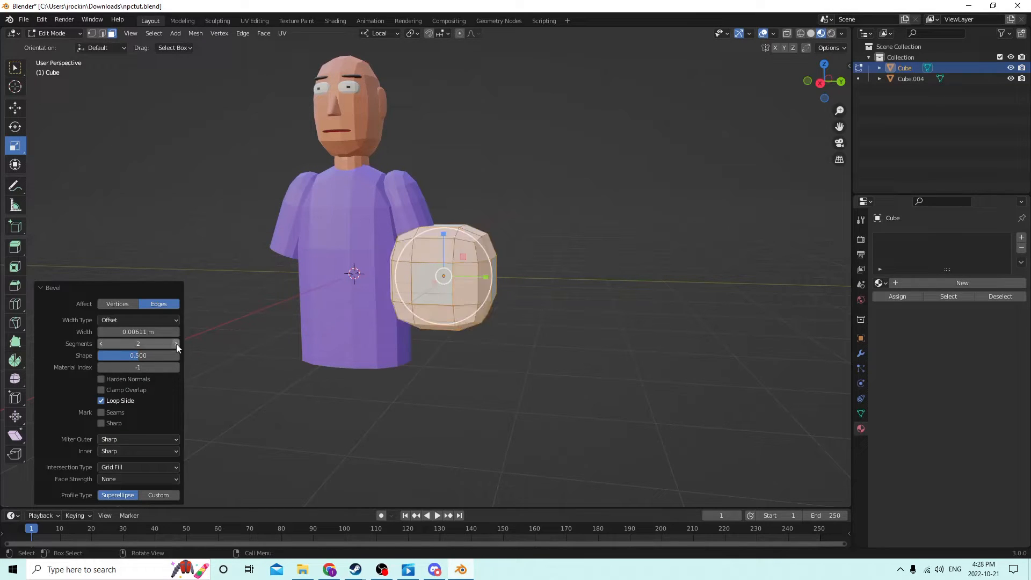
{"action": "left_click", "coordinate": [176, 346]}
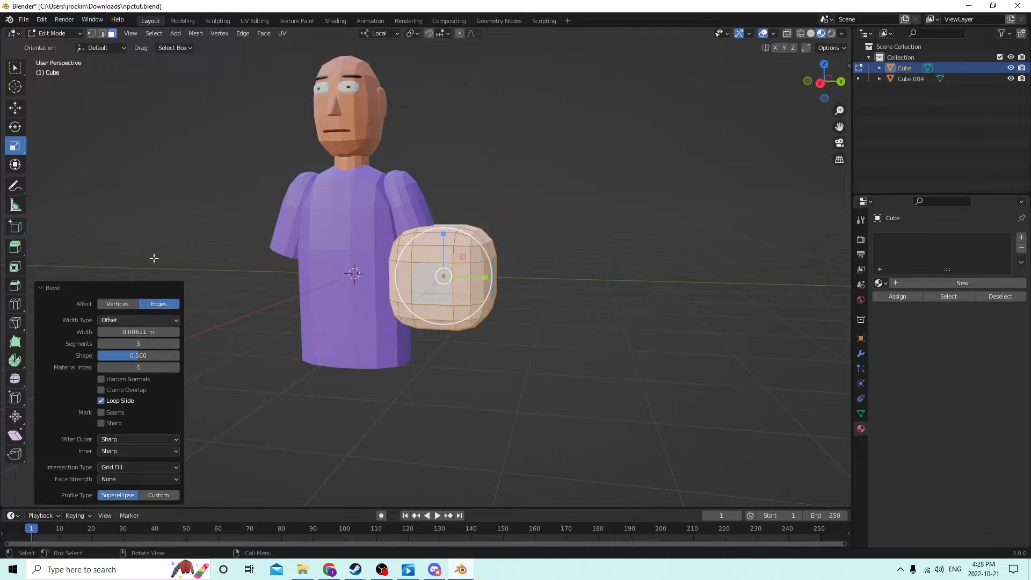
{"action": "left_click", "coordinate": [176, 344]}
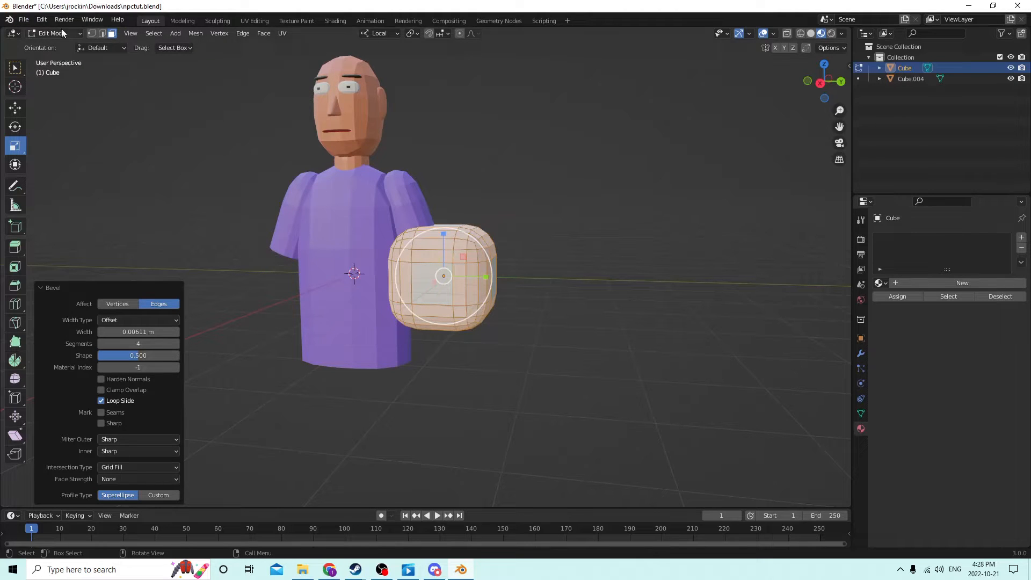
Undo the bevel and bevel the cube's edges again by about 0.008 m with 4 segments, returning to Object Mode
{"action": "left_click", "coordinate": [41, 19]}
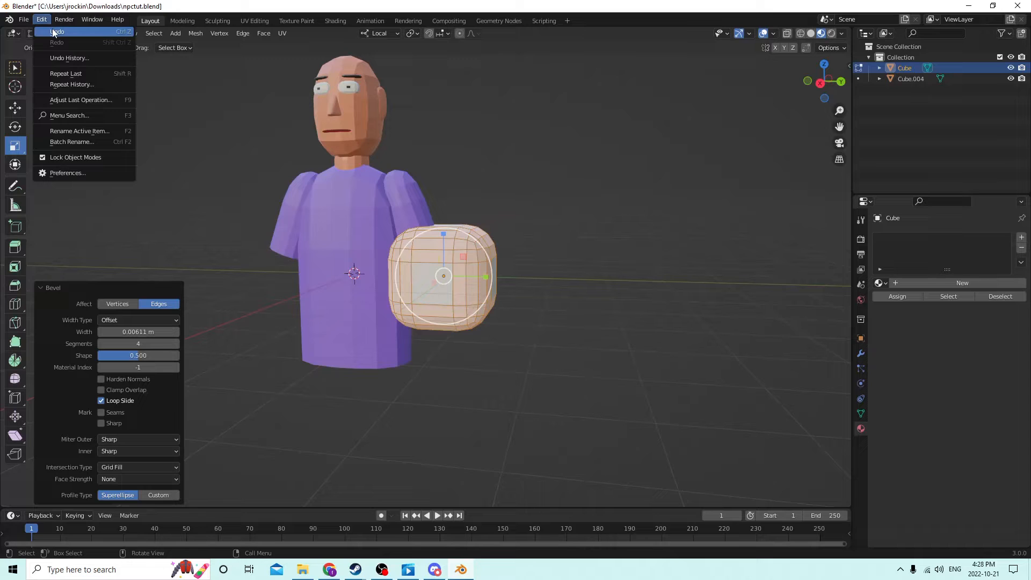
{"action": "left_click", "coordinate": [53, 32]}
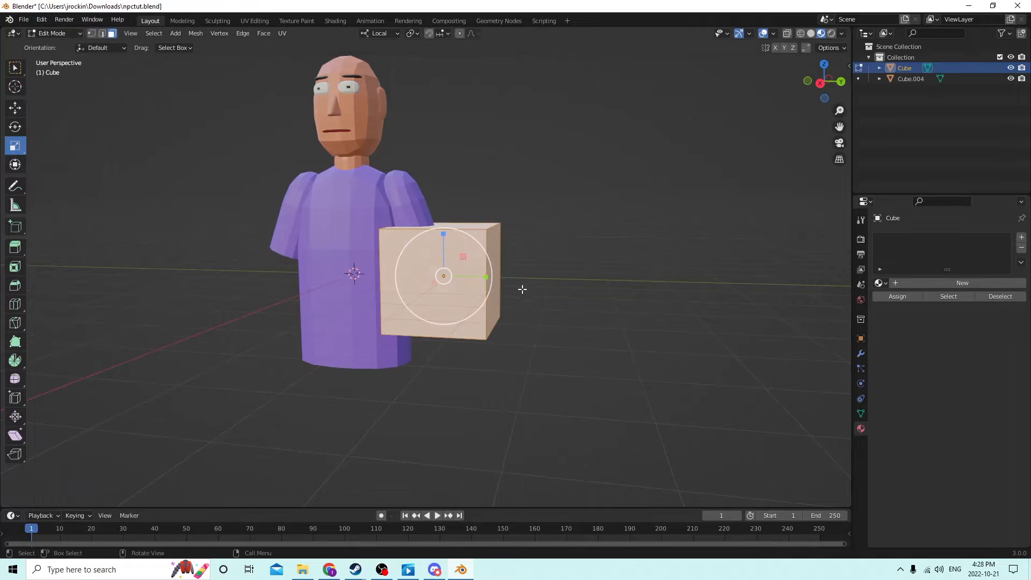
{"action": "key", "text": "ctrl+b"}
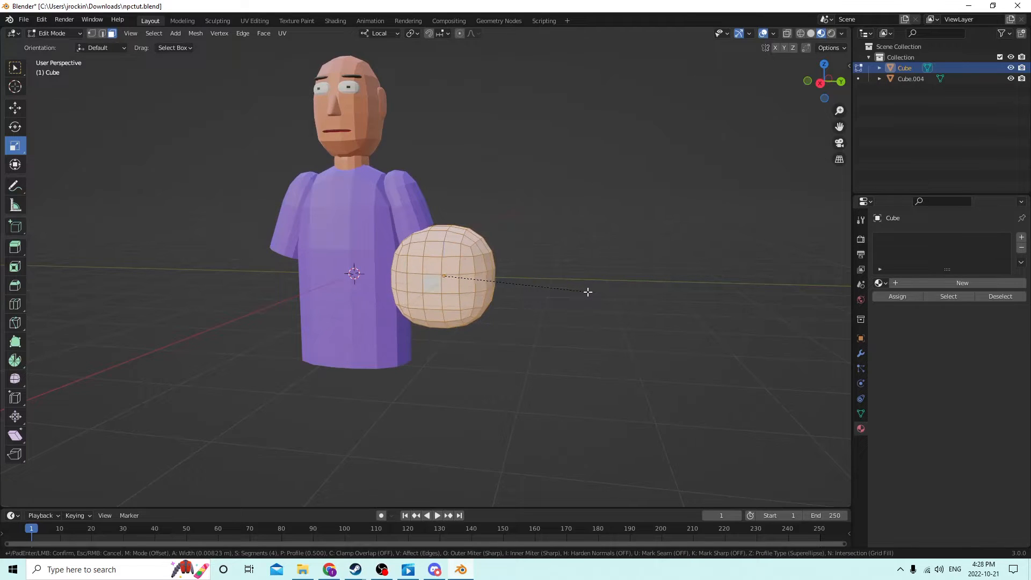
{"action": "left_click", "coordinate": [588, 292]}
{"action": "middle_click_drag", "start_coordinate": [564, 285], "coordinate": [484, 288]}
{"action": "key", "text": "Tab"}
{"action": "scroll", "coordinate": [559, 282], "scroll_direction": "up", "scroll_amount": 2}
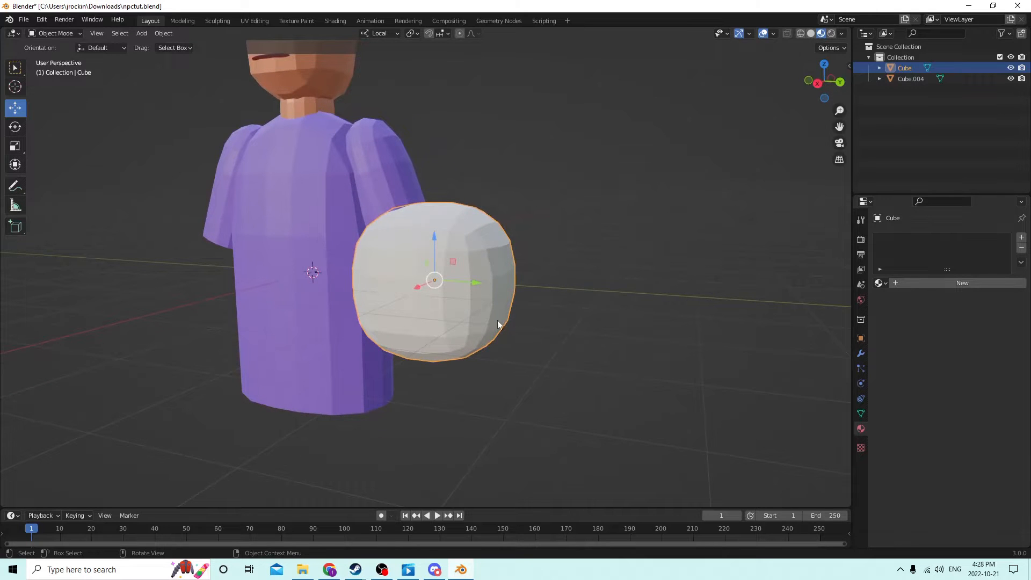
{"action": "middle_click_drag", "start_coordinate": [404, 262], "coordinate": [327, 285]}
{"action": "middle_click_drag", "start_coordinate": [348, 243], "coordinate": [375, 221]}
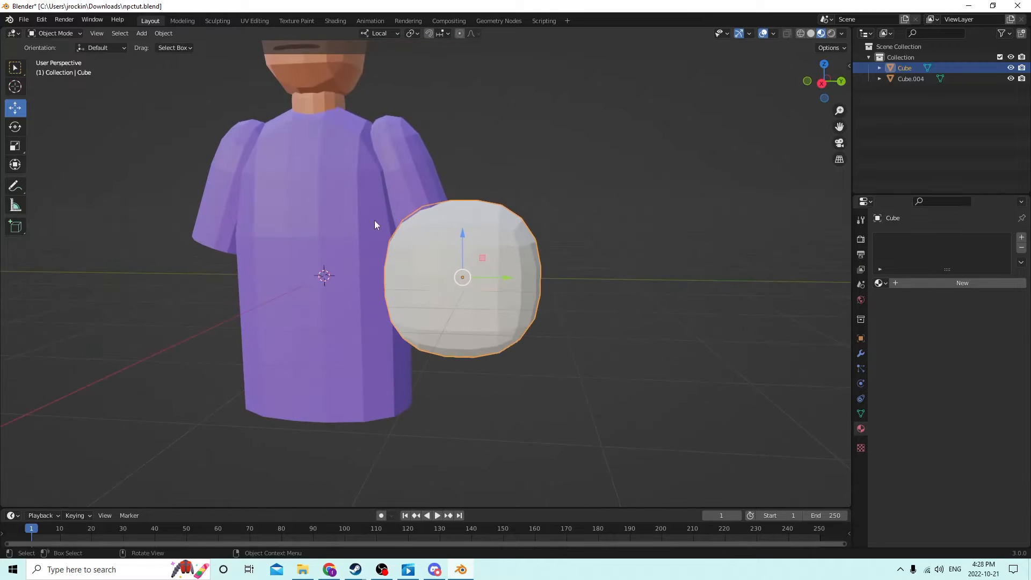
{"action": "middle_click_drag", "start_coordinate": [412, 186], "coordinate": [486, 276]}
{"action": "key", "text": "Tab"}
{"action": "key", "text": "Tab"}
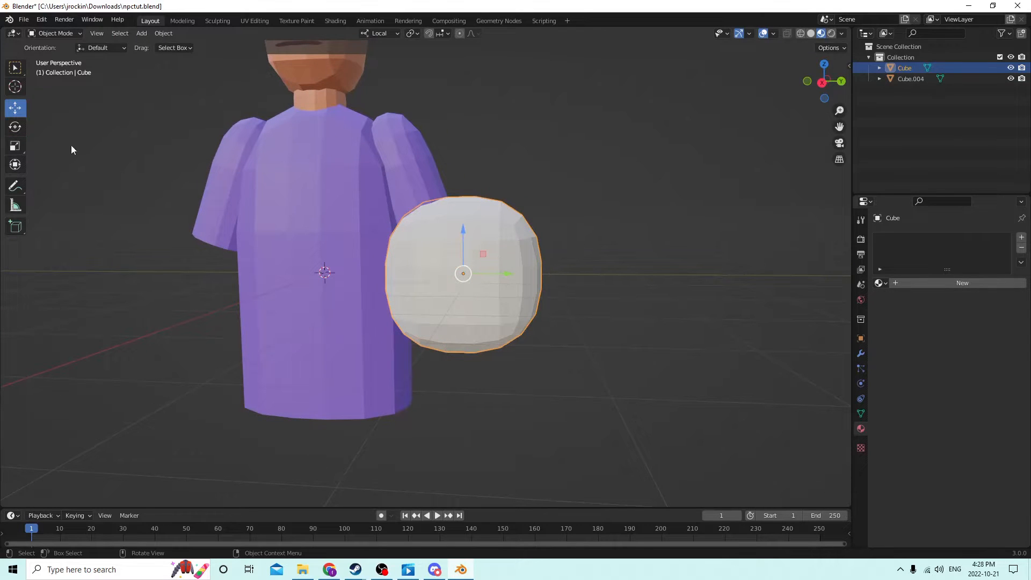
Stretch the rounded cube along Z by a factor of about 1.785 and narrow it along Y
{"action": "left_click", "coordinate": [15, 146]}
{"action": "middle_click_drag", "start_coordinate": [290, 183], "coordinate": [413, 234]}
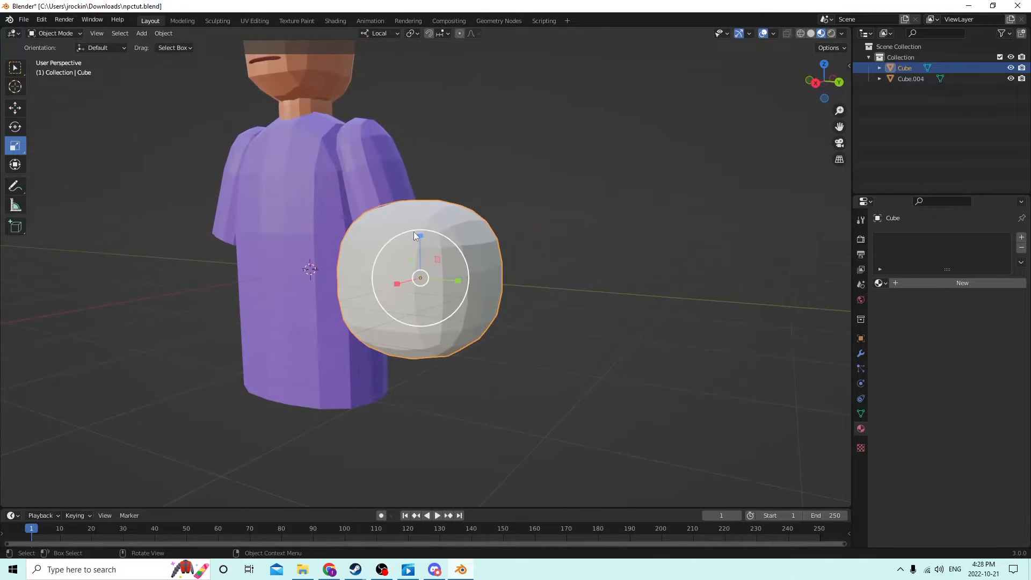
{"action": "left_click_drag", "start_coordinate": [420, 236], "coordinate": [419, 203]}
{"action": "middle_click_drag", "start_coordinate": [419, 203], "coordinate": [581, 284]}
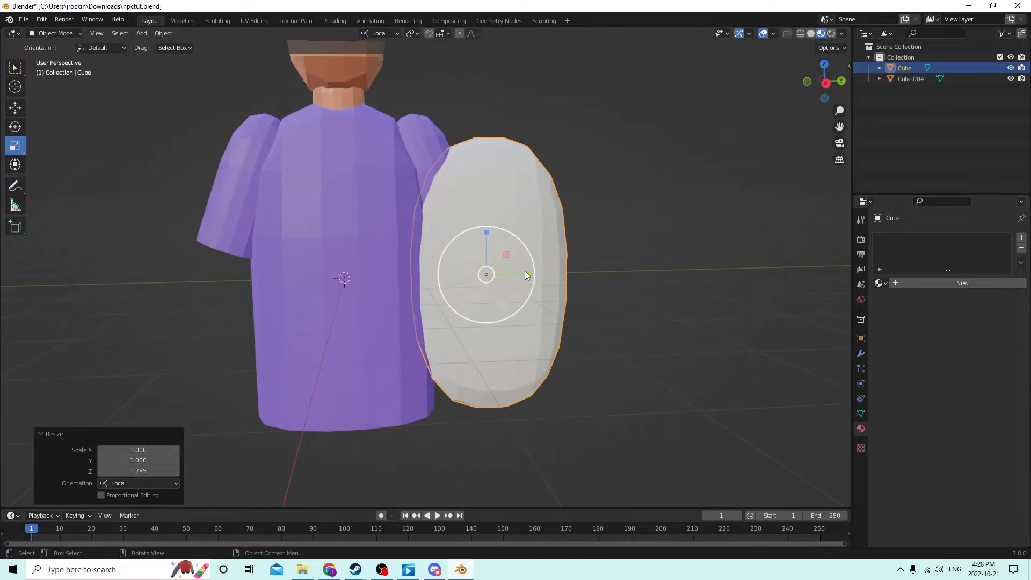
{"action": "left_click_drag", "start_coordinate": [525, 271], "coordinate": [505, 266]}
Scale the elongated shape uniformly to about 0.61 and flatten it along X by a factor of about 0.669
{"action": "middle_click_drag", "start_coordinate": [505, 267], "coordinate": [359, 297]}
{"action": "key", "text": "s"}
{"action": "left_click", "coordinate": [590, 264]}
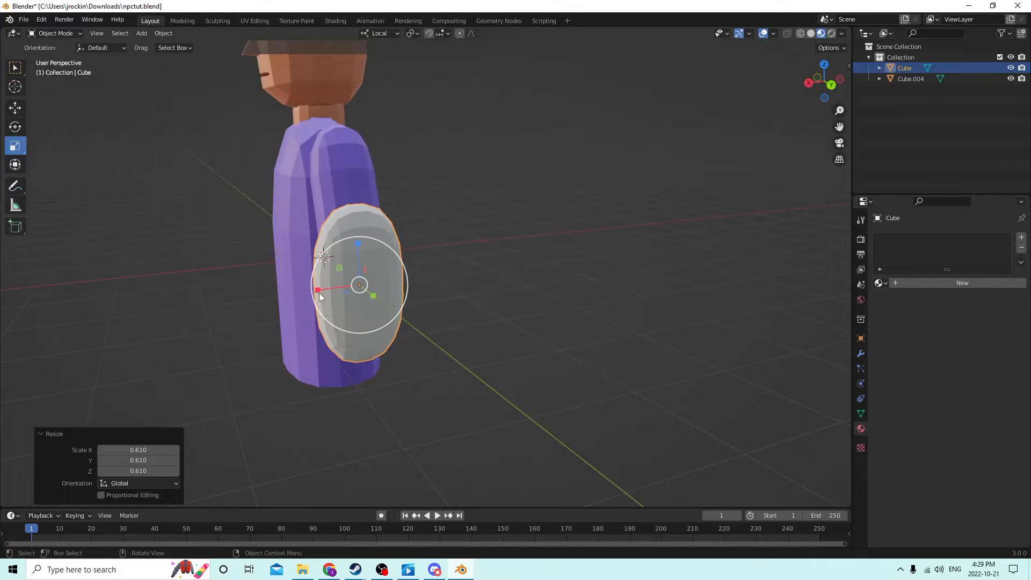
{"action": "left_click_drag", "start_coordinate": [319, 292], "coordinate": [331, 291]}
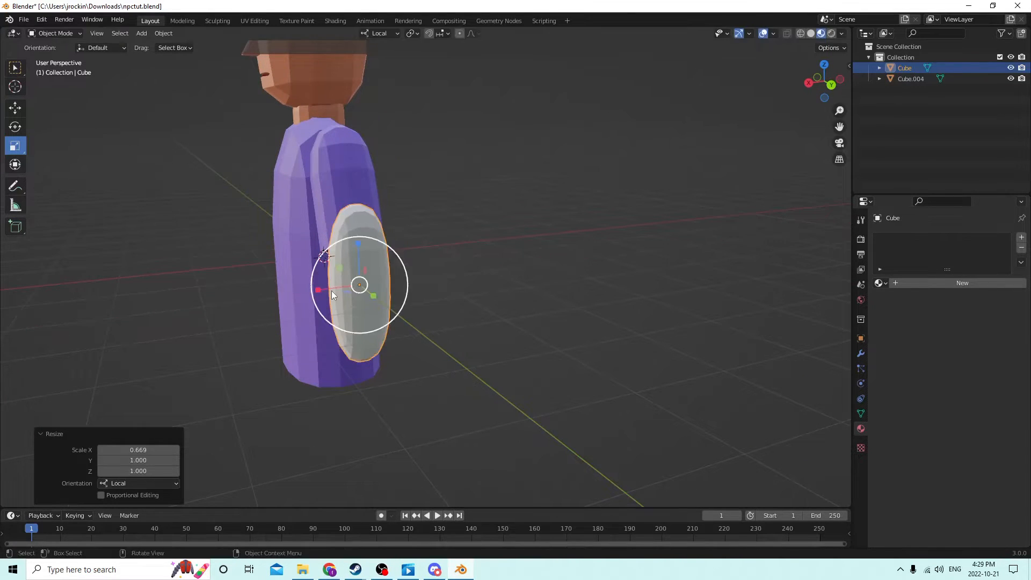
{"action": "middle_click_drag", "start_coordinate": [330, 291], "coordinate": [408, 276]}
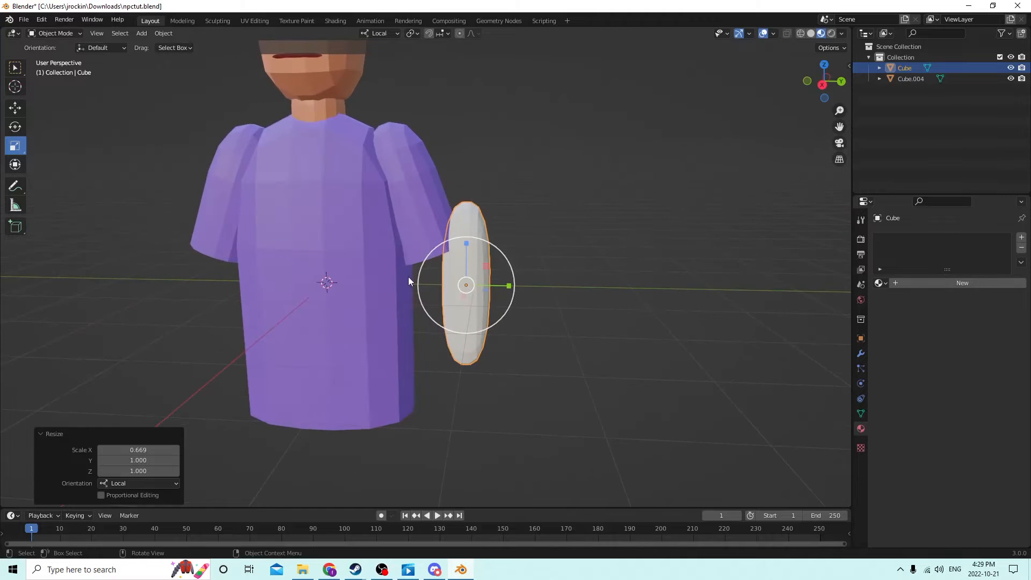
Move the arm shape about -0.0043 m along Y under the sleeve and center it in the sleeve along X
{"action": "left_click", "coordinate": [16, 112]}
{"action": "left_click_drag", "start_coordinate": [507, 290], "coordinate": [473, 291]}
{"action": "middle_click_drag", "start_coordinate": [473, 291], "coordinate": [324, 278]}
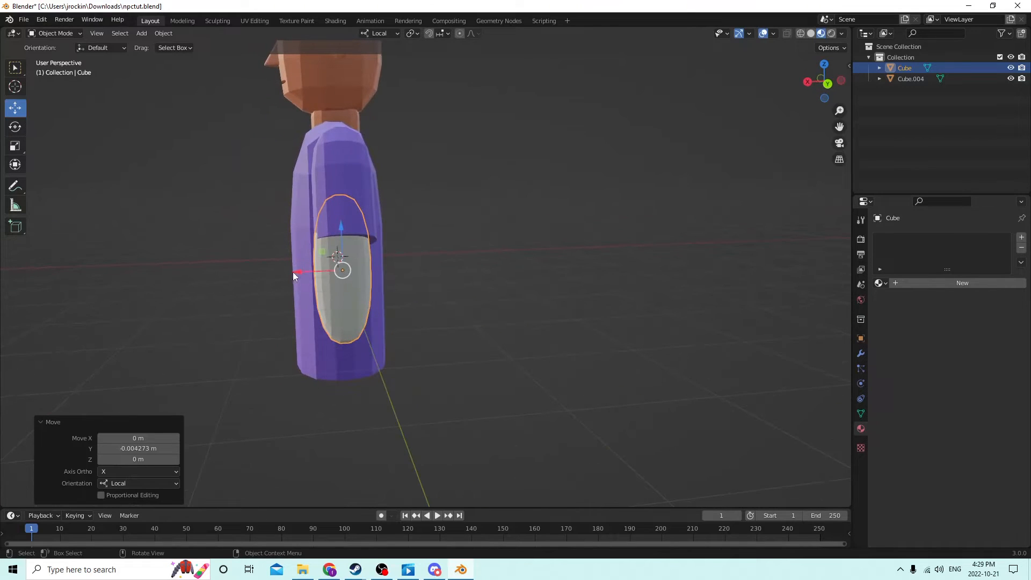
{"action": "left_click_drag", "start_coordinate": [294, 272], "coordinate": [299, 274]}
{"action": "middle_click_drag", "start_coordinate": [299, 274], "coordinate": [518, 276]}
{"action": "left_click", "coordinate": [605, 297]}
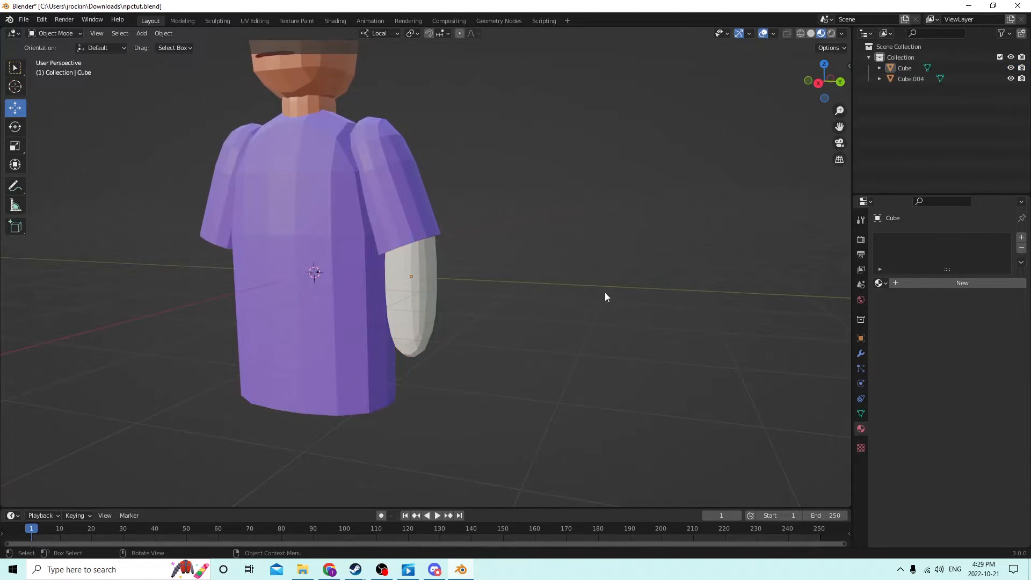
Duplicate the arm shape in place
{"action": "middle_click_drag", "start_coordinate": [605, 297], "coordinate": [570, 295]}
{"action": "left_click", "coordinate": [451, 286]}
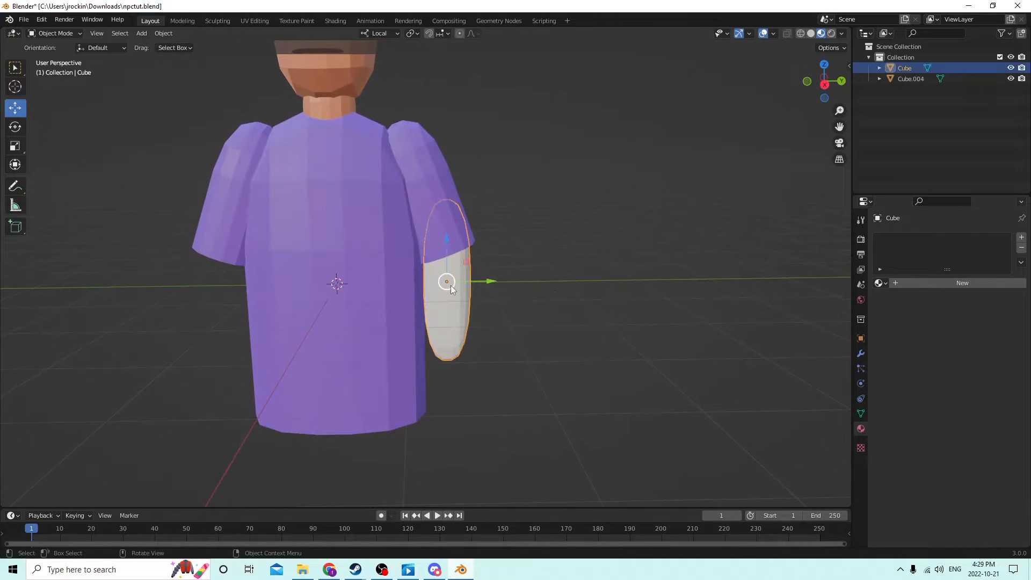
{"action": "middle_click_drag", "start_coordinate": [450, 286], "coordinate": [482, 286]}
{"action": "key", "text": "shift+d"}
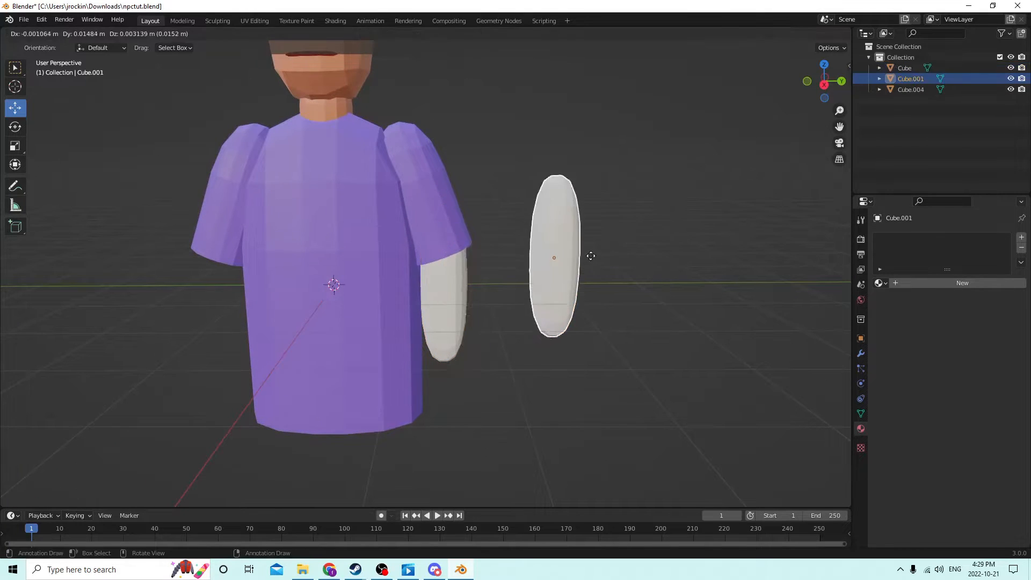
{"action": "right_click", "coordinate": [591, 257]}
Set the duplicate arm's Y location to -0.012643 m to place it on the opposite side of the torso
{"action": "left_click", "coordinate": [860, 338]}
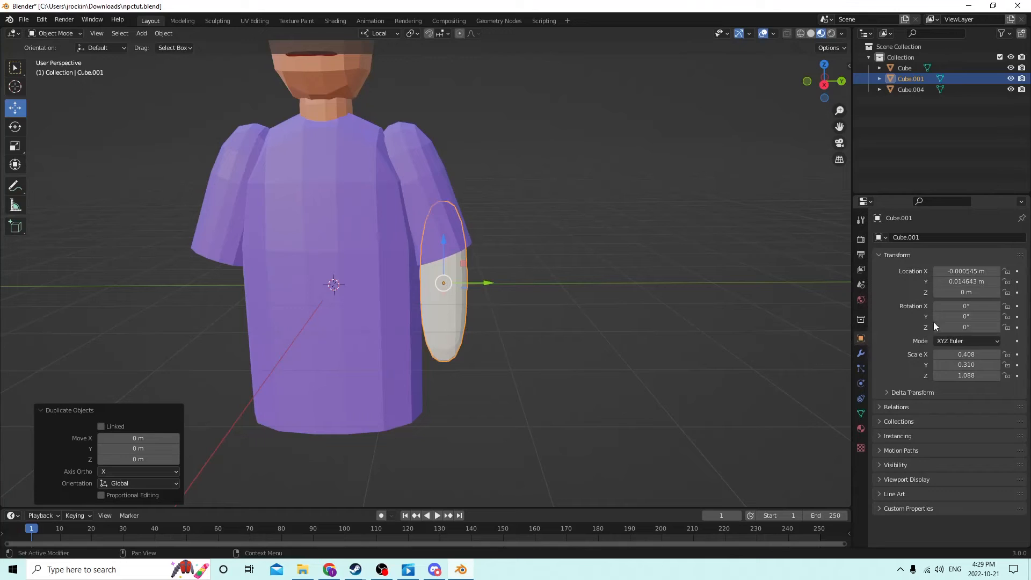
{"action": "left_click", "coordinate": [602, 282]}
{"action": "left_click_drag", "start_coordinate": [481, 285], "coordinate": [515, 283]}
{"action": "right_click", "coordinate": [516, 283]}
{"action": "mouse_move", "coordinate": [961, 281]}
{"action": "left_mouse_down"}
{"action": "mouse_move", "coordinate": [928, 283]}
{"action": "mouse_move", "coordinate": [942, 283]}
{"action": "left_mouse_up"}
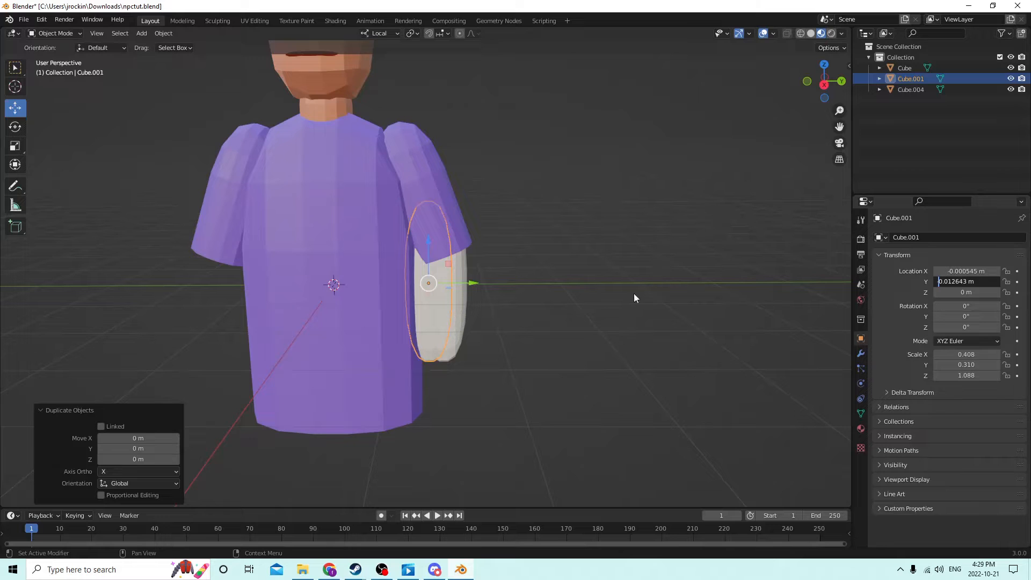
{"action": "type", "text": "-"}
{"action": "key", "text": "Return"}
Delete the misplaced duplicate arm on the opposite side
{"action": "middle_click_drag", "start_coordinate": [536, 305], "coordinate": [569, 293]}
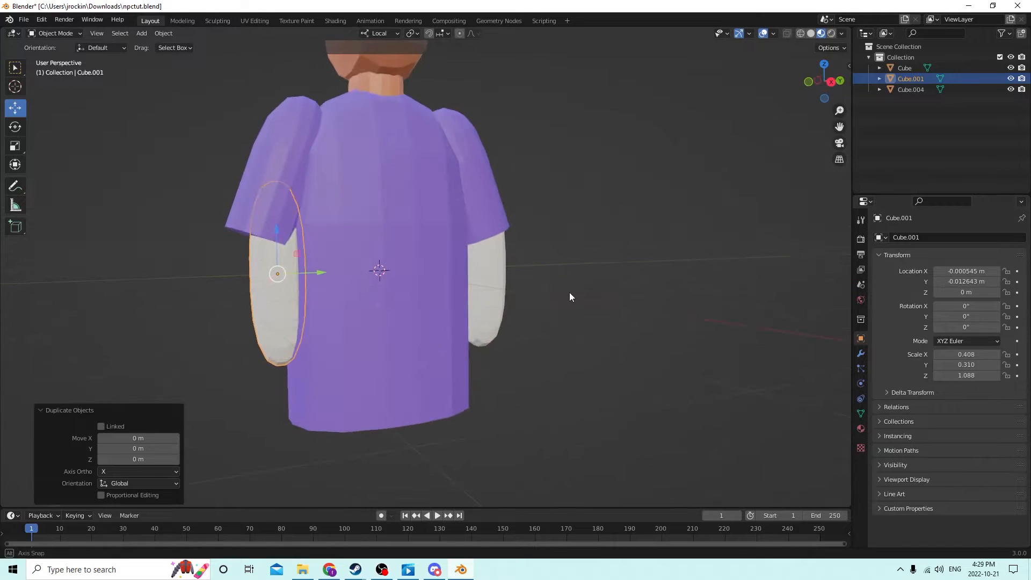
{"action": "middle_click_drag", "start_coordinate": [488, 298], "coordinate": [465, 304]}
{"action": "key", "text": "Delete"}
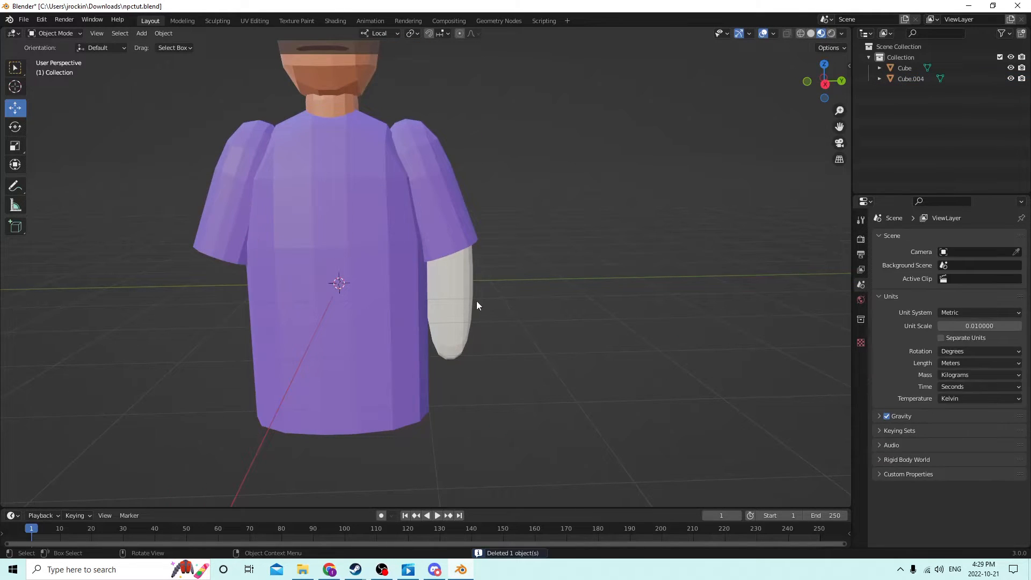
Duplicate the remaining arm in place and mirror the copy by setting its Y location to -0.014643 m
{"action": "left_click", "coordinate": [457, 297]}
{"action": "key", "text": "shift+d"}
{"action": "right_click", "coordinate": [556, 283]}
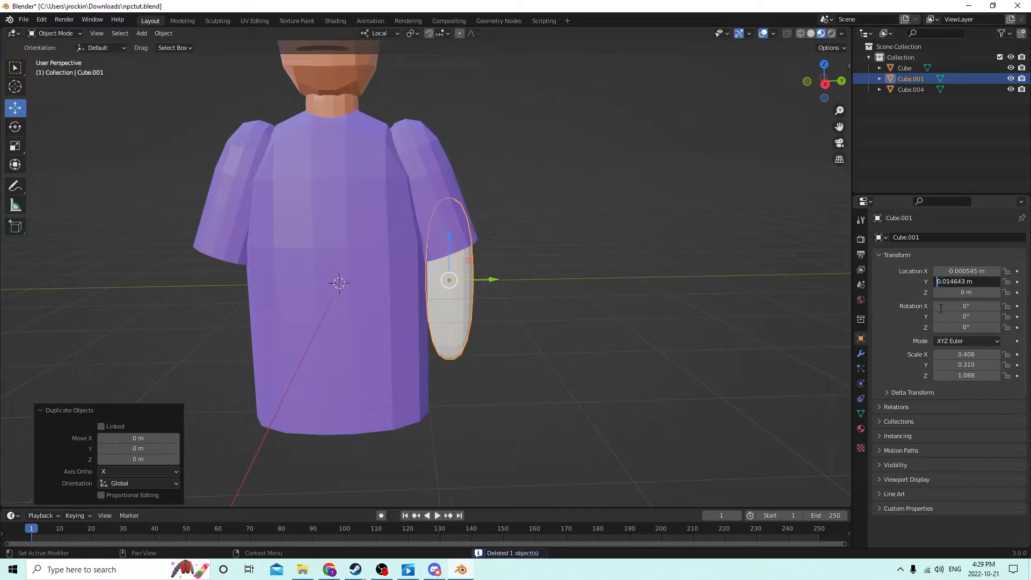
{"action": "type", "text": "-"}
{"action": "key", "text": "Return"}
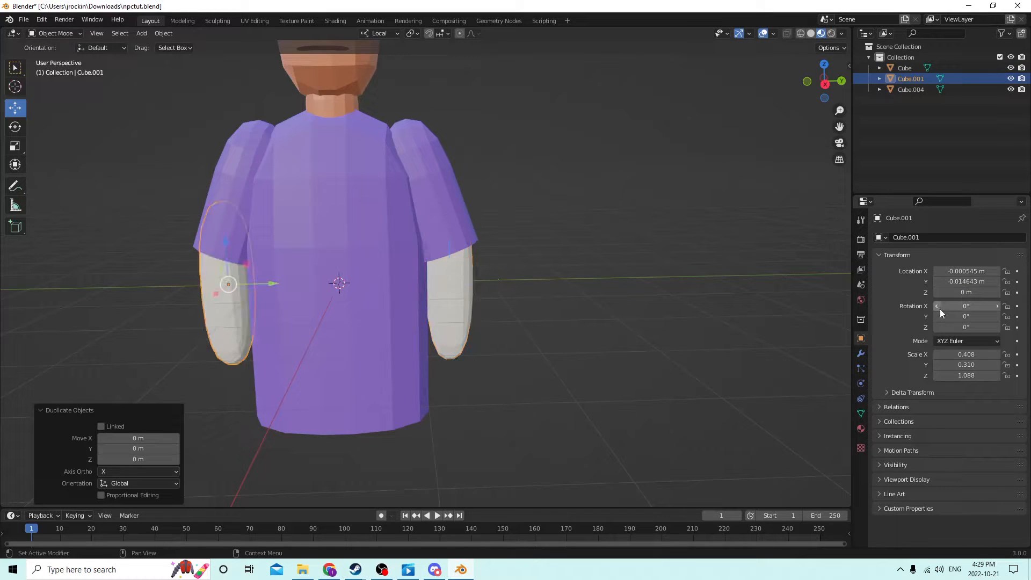
{"action": "left_click", "coordinate": [643, 228]}
Select the lower arm on the positive Y side of the torso
{"action": "middle_click_drag", "start_coordinate": [642, 228], "coordinate": [589, 242]}
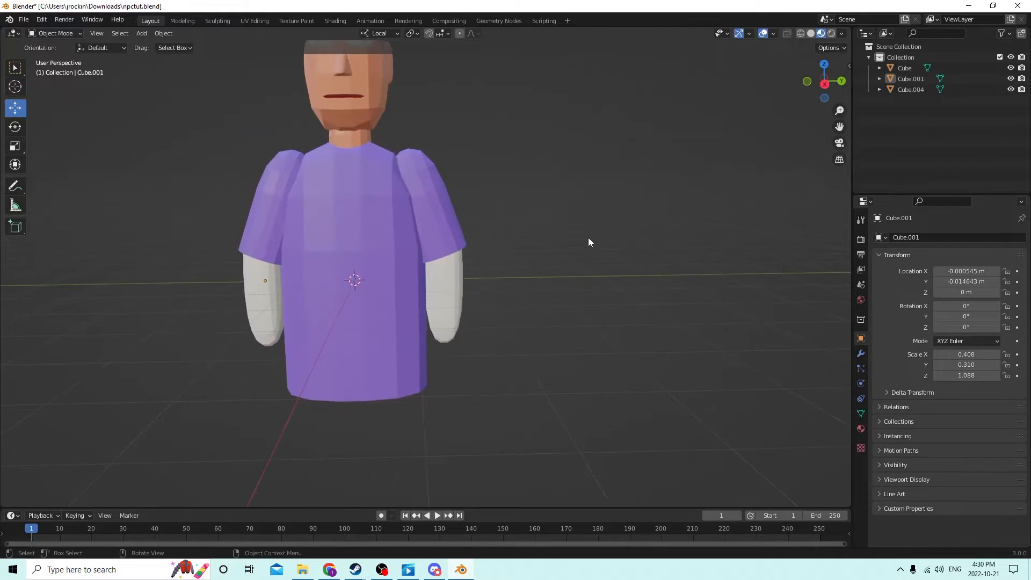
{"action": "left_click", "coordinate": [451, 290]}
{"action": "middle_click_drag", "start_coordinate": [453, 282], "coordinate": [441, 283]}
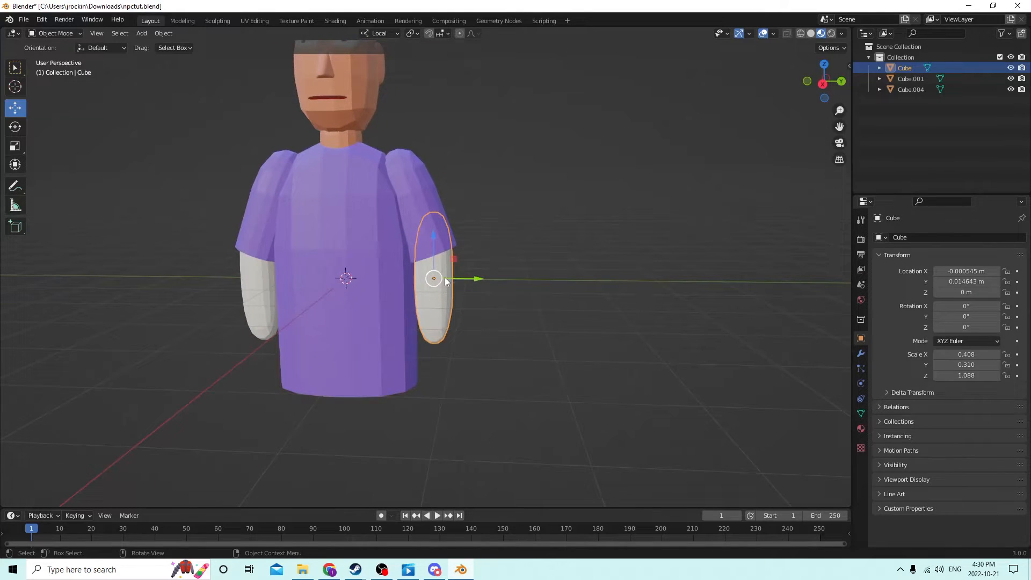
{"action": "middle_click_drag", "start_coordinate": [334, 283], "coordinate": [371, 280]}
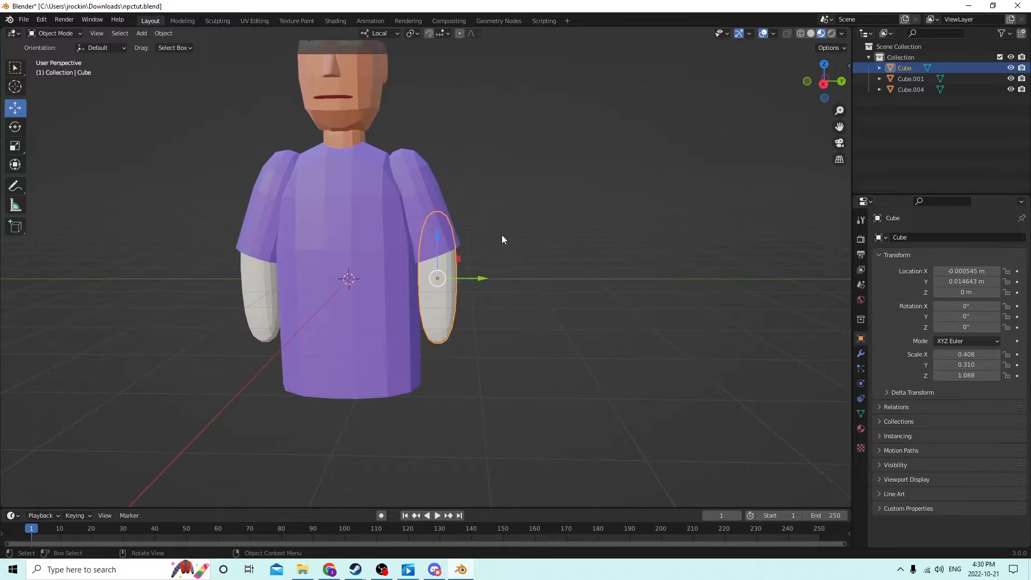
{"action": "middle_click_drag", "start_coordinate": [502, 240], "coordinate": [448, 209]}
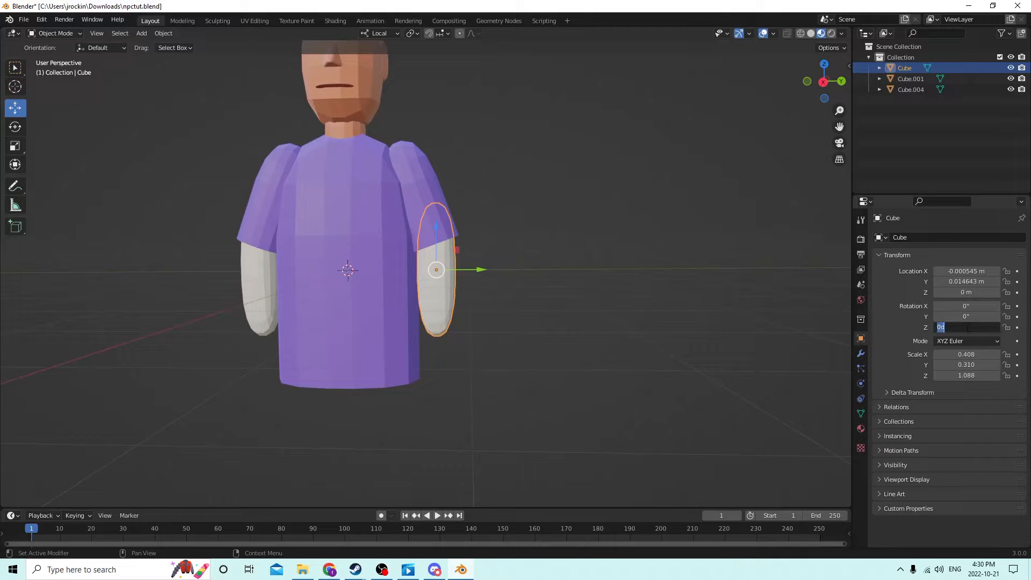
Try a 5° Y rotation on the selected lower arm and reset it to 0°
{"action": "key", "text": "Return"}
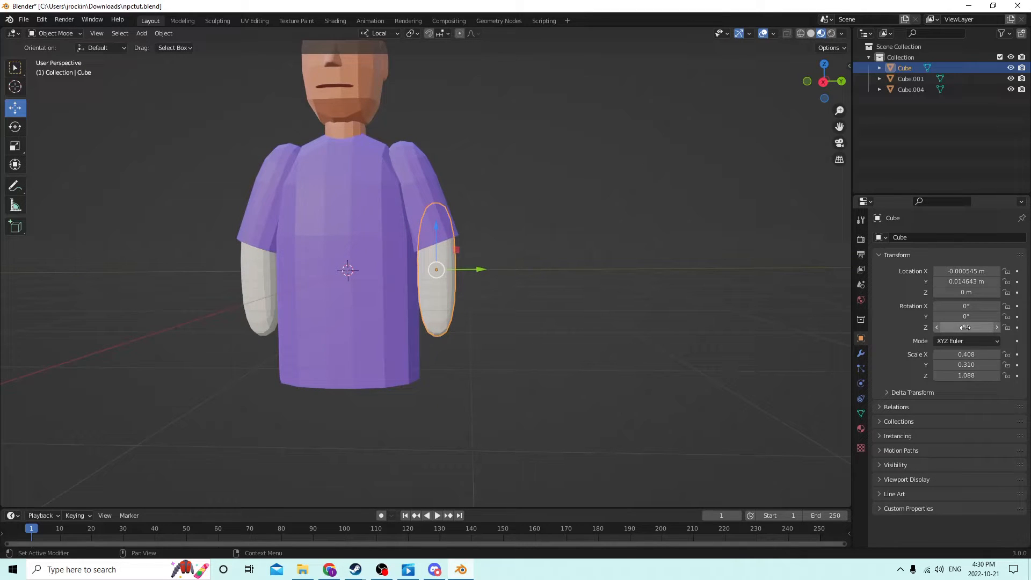
{"action": "type", "text": "0"}
{"action": "key", "text": "Return"}
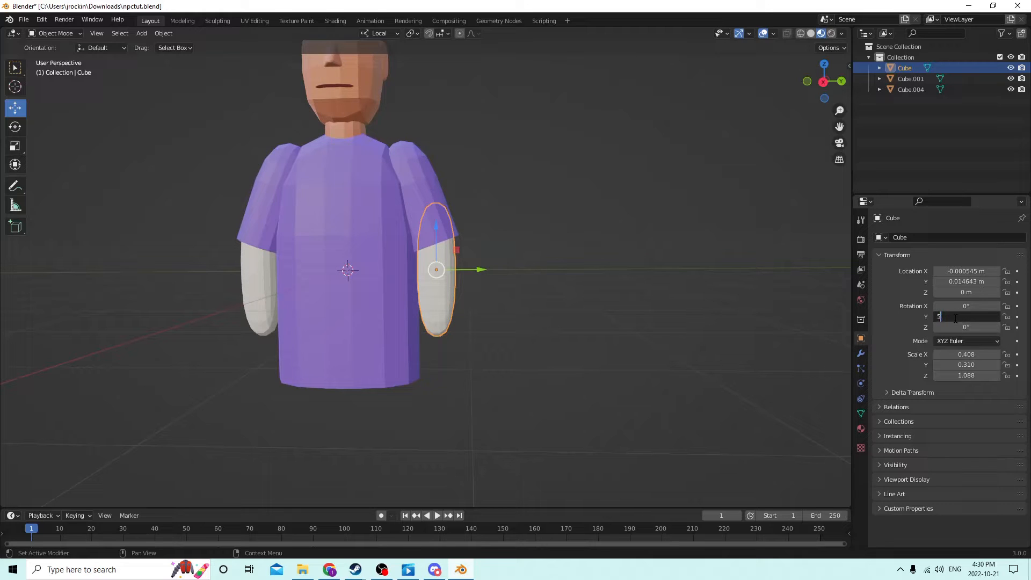
{"action": "key", "text": "Return"}
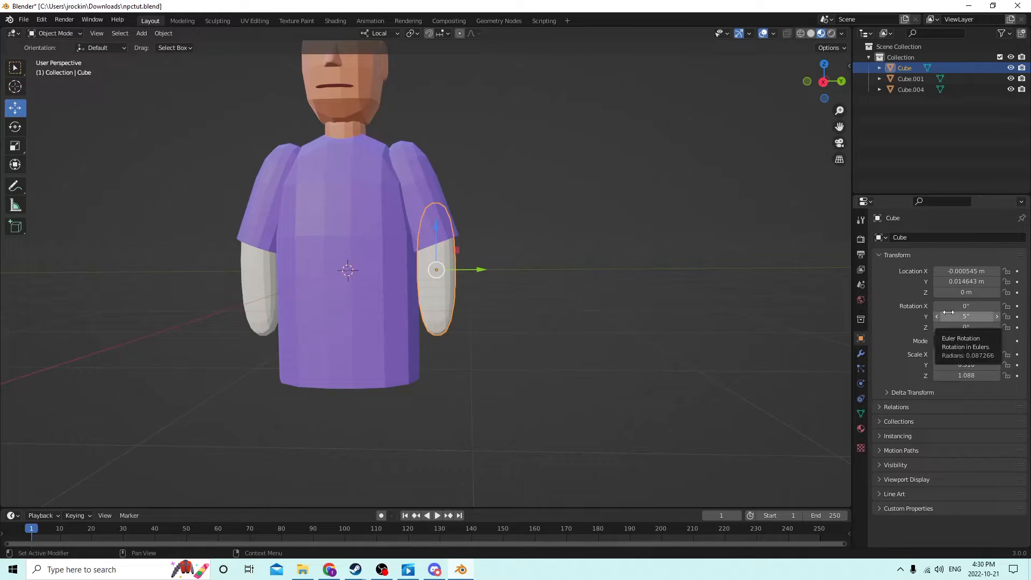
{"action": "middle_click_drag", "start_coordinate": [565, 221], "coordinate": [595, 244]}
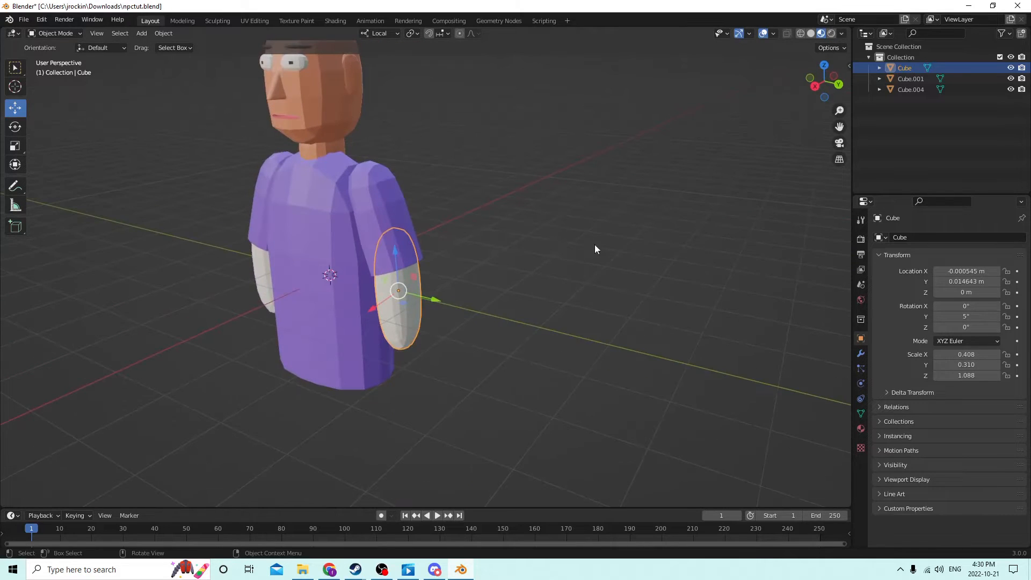
{"action": "type", "text": "0"}
{"action": "key", "text": "Return"}
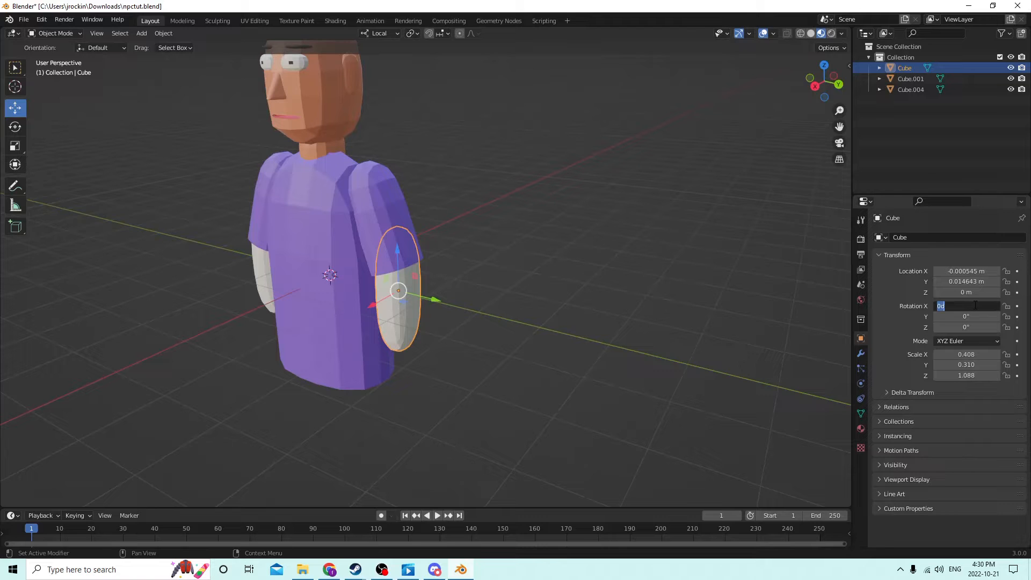
Set the lower arm's X rotation to 15° to angle it along the sleeve
{"action": "left_click", "coordinate": [976, 305]}
{"action": "type", "text": "15"}
{"action": "key", "text": "Return"}
{"action": "middle_click_drag", "start_coordinate": [617, 236], "coordinate": [540, 196]}
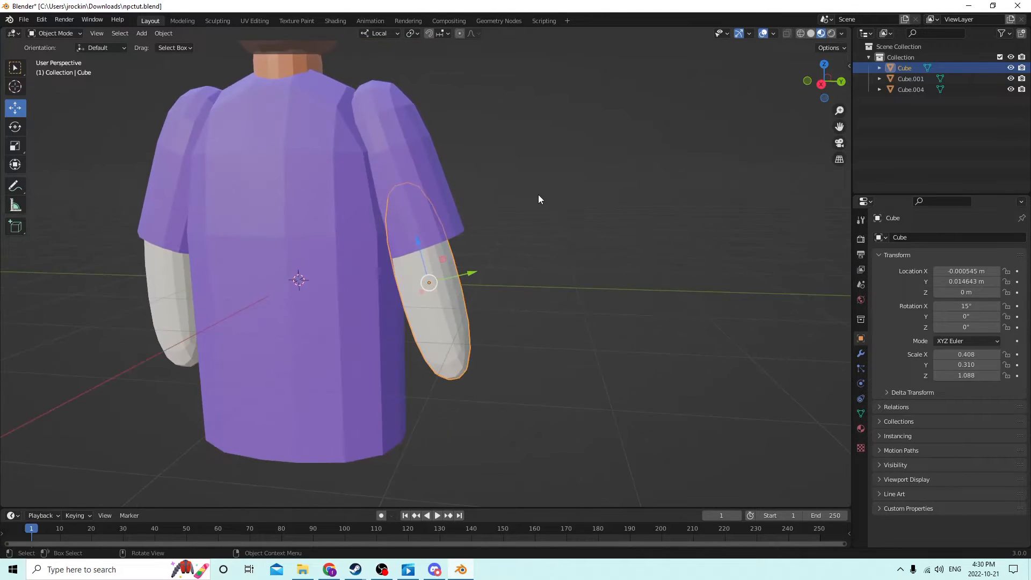
Move the angled arm outward about 0.001 m along its local Y axis to seat it inside the sleeve
{"action": "key", "text": "g"}
{"action": "key", "text": "y"}
{"action": "key", "text": "y"}
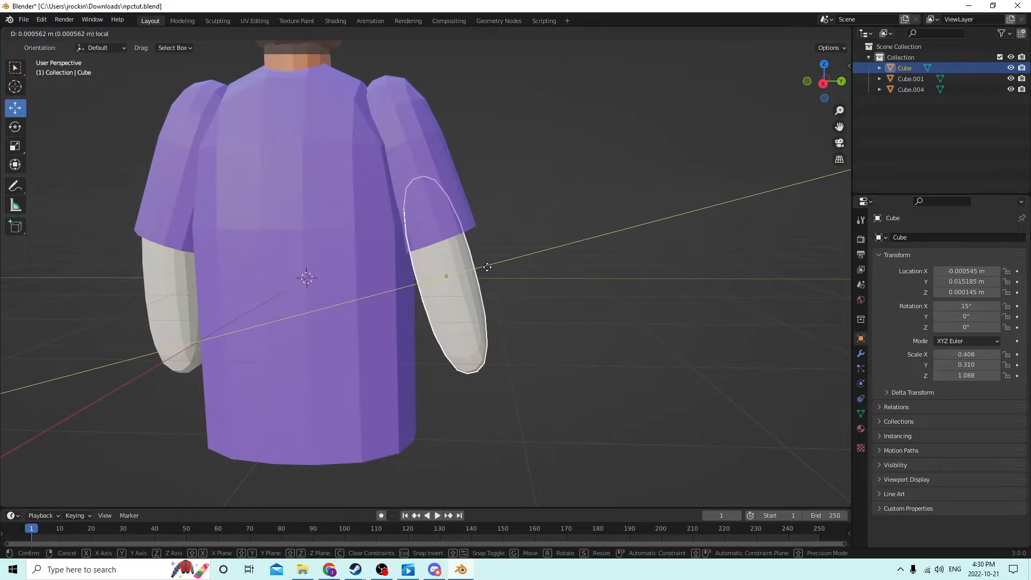
{"action": "left_click", "coordinate": [487, 267]}
{"action": "middle_click_drag", "start_coordinate": [486, 267], "coordinate": [450, 239]}
{"action": "middle_click_drag", "start_coordinate": [423, 222], "coordinate": [388, 185]}
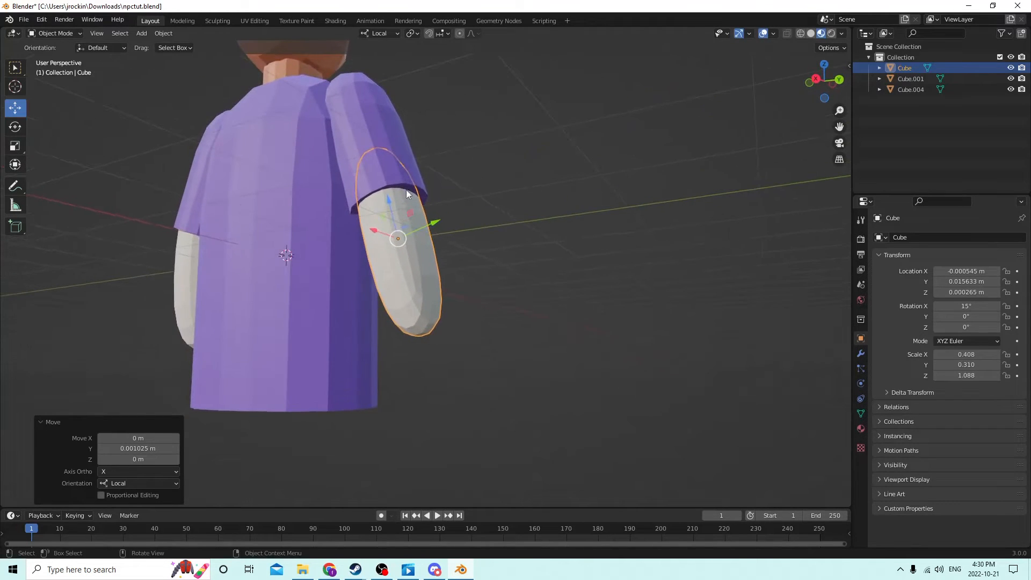
{"action": "middle_click_drag", "start_coordinate": [375, 246], "coordinate": [434, 264]}
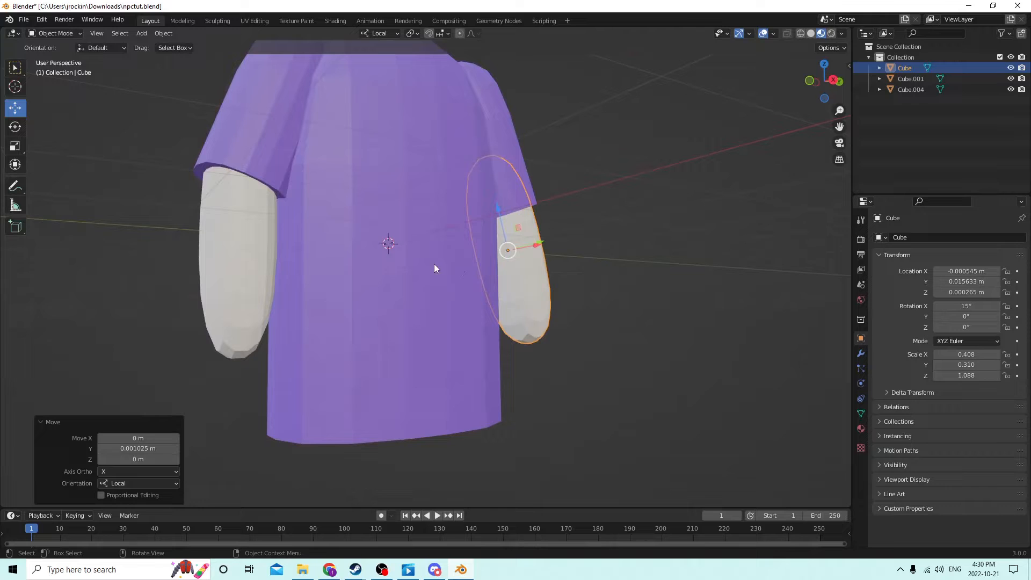
Set the X rotation of the lower arm on the negative Y side to -15°
{"action": "left_click", "coordinate": [242, 250]}
{"action": "middle_click_drag", "start_coordinate": [417, 226], "coordinate": [435, 246]}
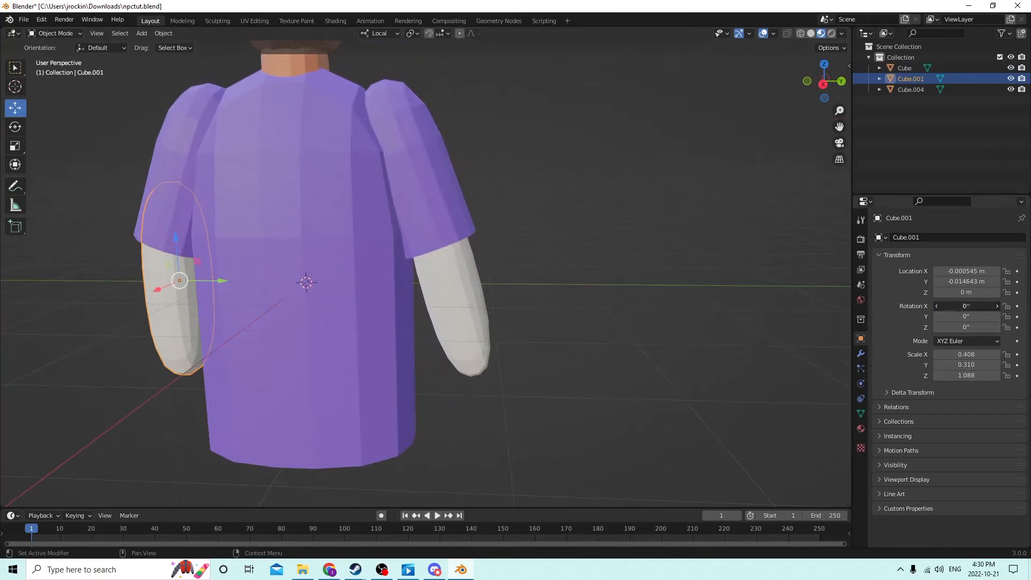
{"action": "left_click", "coordinate": [958, 306]}
{"action": "type", "text": "-15"}
{"action": "key", "text": "Return"}
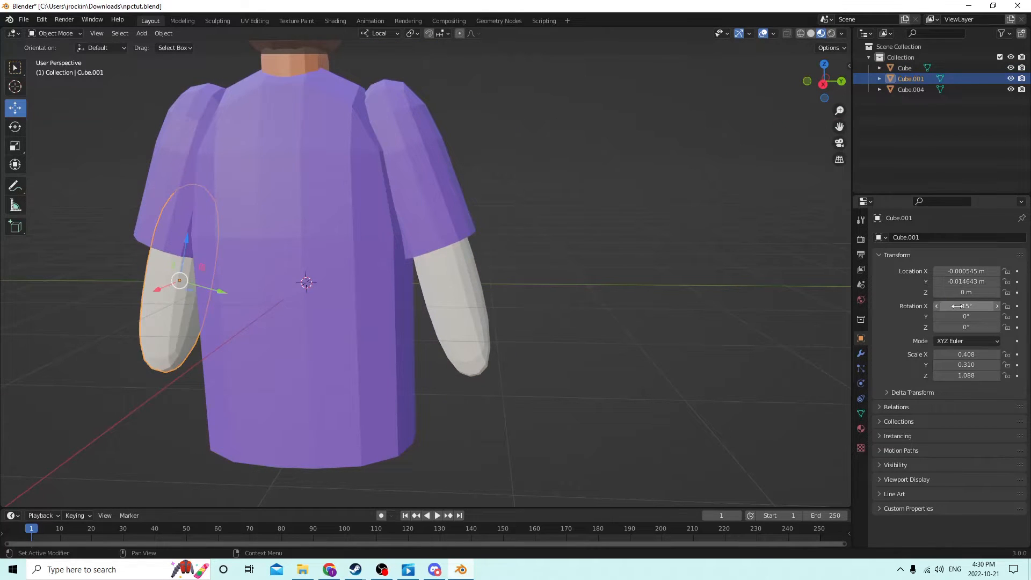
Nudge the negative-side arm into place so it sits centred inside its sleeve
{"action": "middle_click_drag", "start_coordinate": [507, 192], "coordinate": [448, 219]}
{"action": "left_click_drag", "start_coordinate": [235, 313], "coordinate": [229, 312]}
{"action": "middle_click_drag", "start_coordinate": [230, 311], "coordinate": [247, 202]}
{"action": "left_click_drag", "start_coordinate": [247, 182], "coordinate": [249, 187]}
Select both lower arms and scale them along local X to about 0.366 to thin them front to back
{"action": "middle_click_drag", "start_coordinate": [249, 187], "coordinate": [341, 276]}
{"action": "left_click", "coordinate": [377, 265], "text": "shift"}
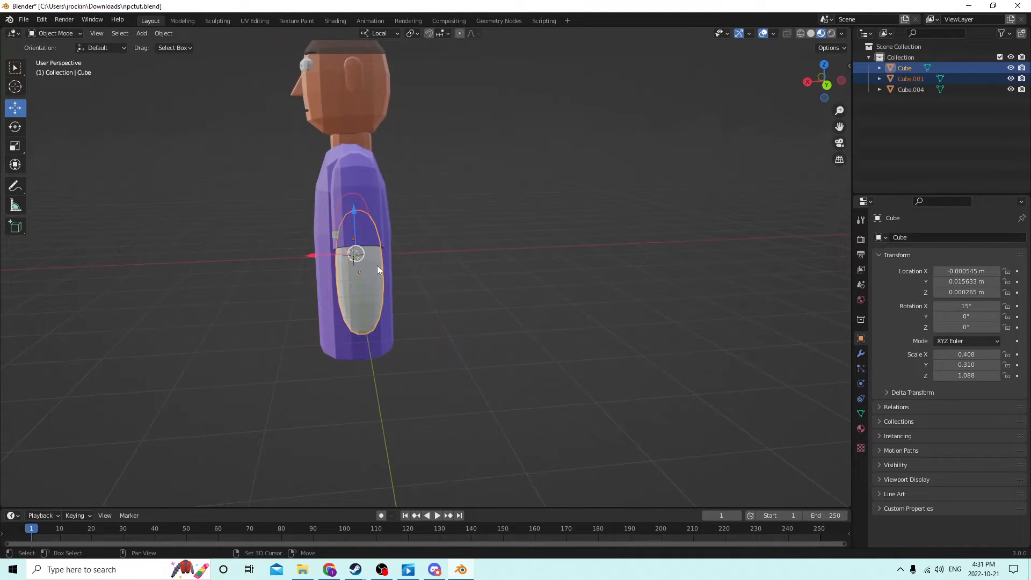
{"action": "left_click", "coordinate": [20, 145]}
{"action": "left_click_drag", "start_coordinate": [314, 257], "coordinate": [319, 254]}
{"action": "middle_click_drag", "start_coordinate": [319, 249], "coordinate": [507, 224]}
{"action": "left_click", "coordinate": [596, 204]}
{"action": "key", "text": "Tab"}
{"action": "key", "text": "Tab"}
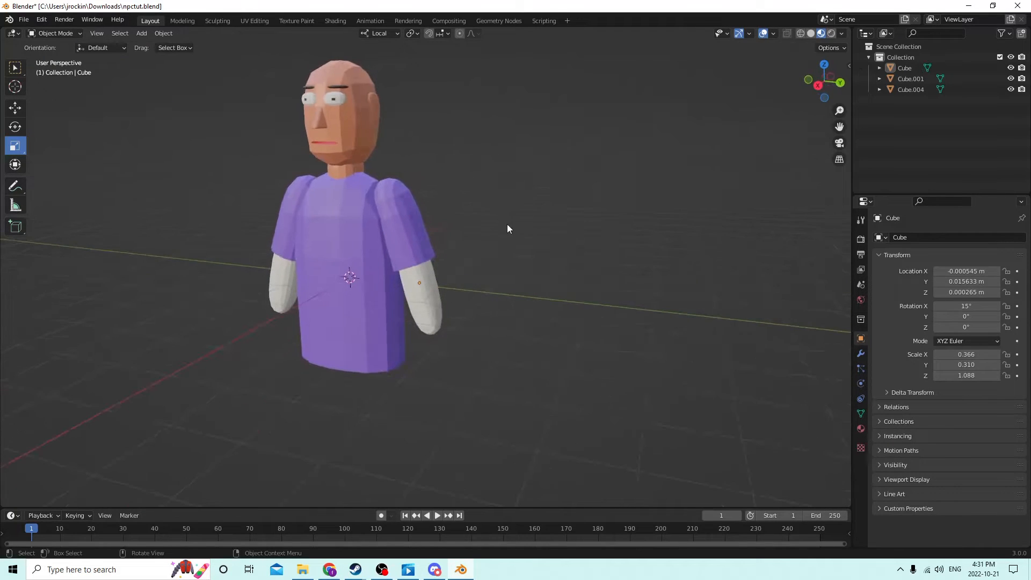
Duplicate the arm on the positive Y side in place to start a forearm piece
{"action": "left_click", "coordinate": [424, 298]}
{"action": "middle_click_drag", "start_coordinate": [391, 294], "coordinate": [362, 296]}
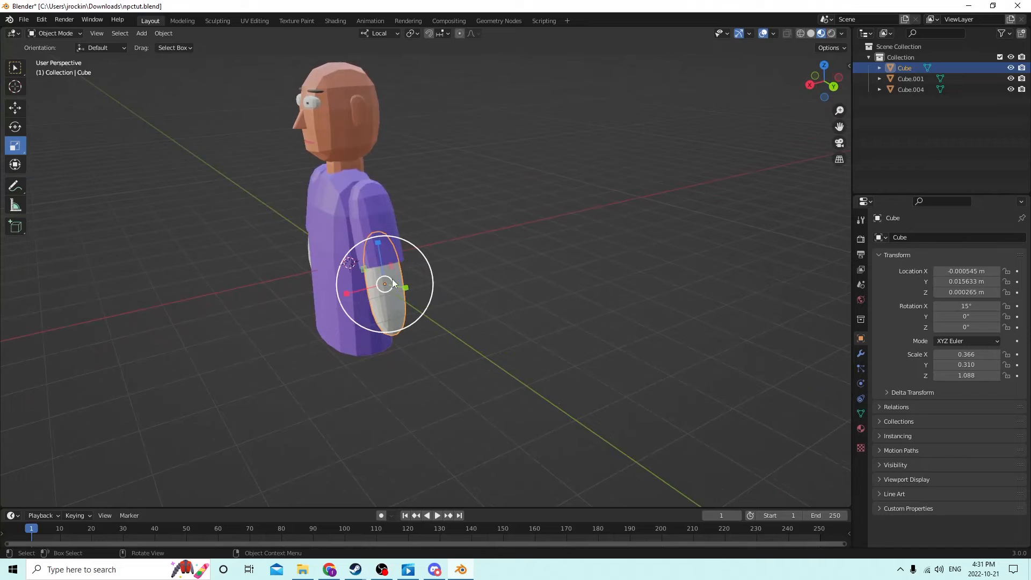
{"action": "left_click", "coordinate": [13, 109]}
{"action": "middle_click_drag", "start_coordinate": [81, 123], "coordinate": [424, 156]}
{"action": "key", "text": "shift+d"}
{"action": "key", "text": "Escape"}
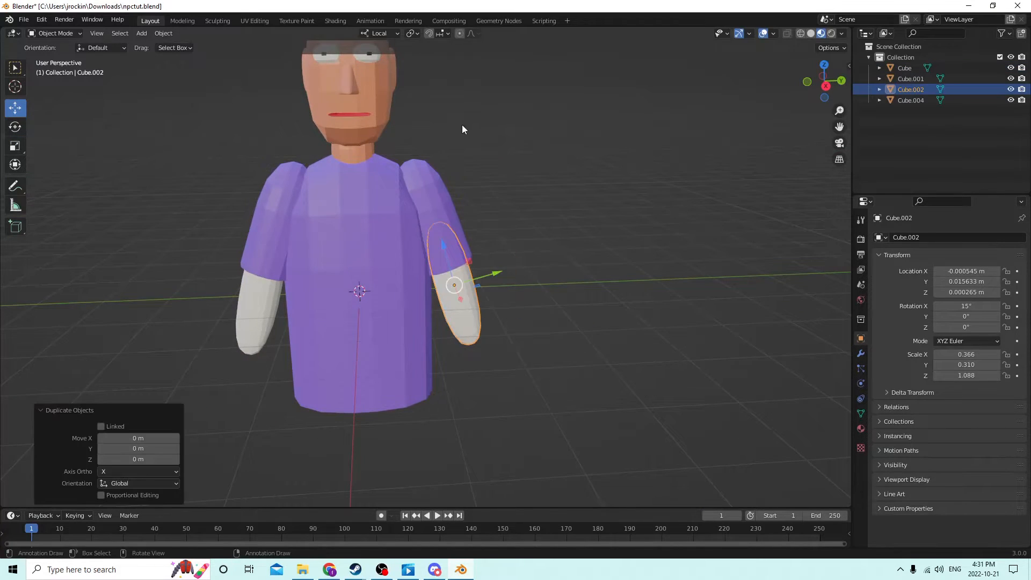
Set the copy's X rotation to 0° and Y rotation to 90° so it points forward as a forearm
{"action": "middle_click_drag", "start_coordinate": [462, 124], "coordinate": [433, 144]}
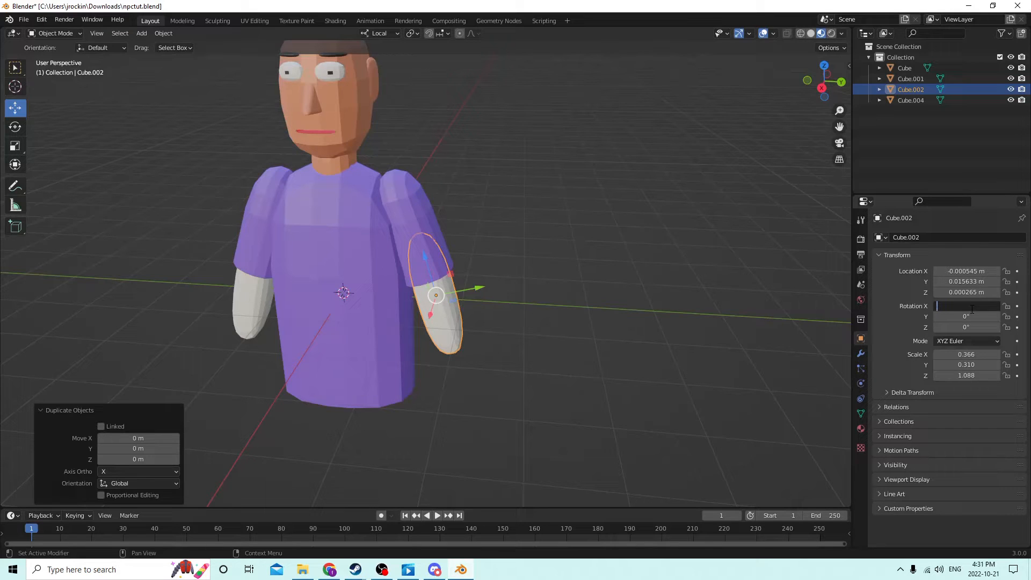
{"action": "type", "text": "0"}
{"action": "key", "text": "Return"}
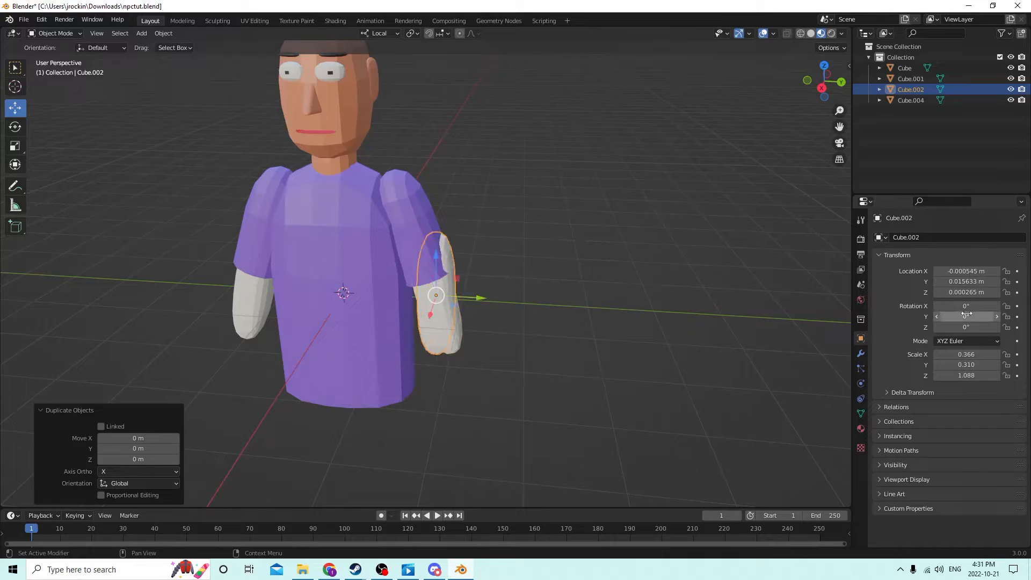
{"action": "left_click", "coordinate": [975, 316]}
{"action": "type", "text": "90"}
{"action": "key", "text": "Return"}
{"action": "middle_click_drag", "start_coordinate": [745, 293], "coordinate": [382, 337]}
Move the forearm down to Z about -0.0077 m and forward to X about 0.0056 m, at the upper arm's lower end
{"action": "left_click_drag", "start_coordinate": [412, 324], "coordinate": [418, 323]}
{"action": "middle_click_drag", "start_coordinate": [418, 323], "coordinate": [369, 329]}
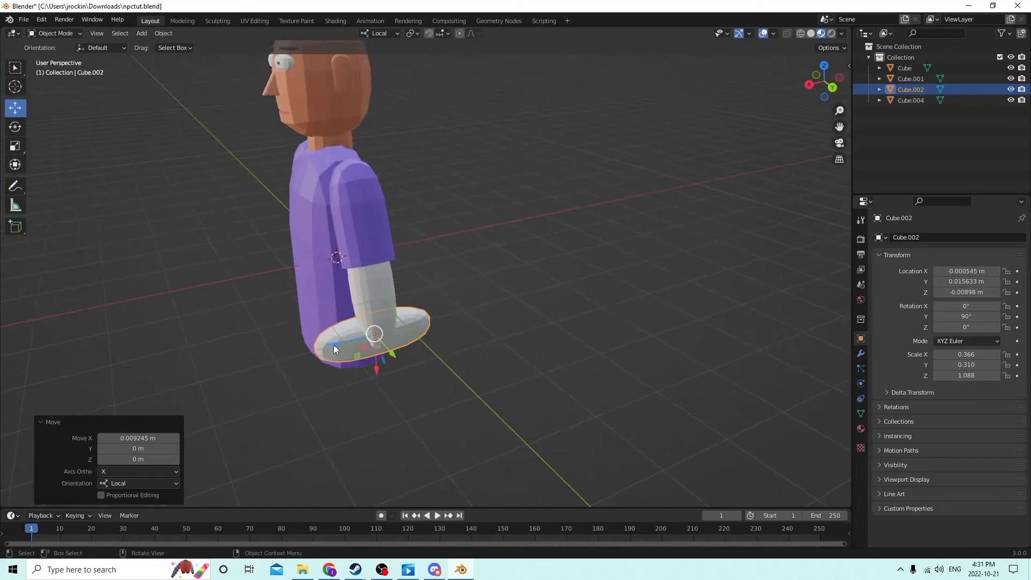
{"action": "left_click_drag", "start_coordinate": [333, 345], "coordinate": [300, 351]}
{"action": "middle_click_drag", "start_coordinate": [354, 315], "coordinate": [342, 337]}
{"action": "left_click_drag", "start_coordinate": [327, 363], "coordinate": [323, 347]}
{"action": "middle_click_drag", "start_coordinate": [323, 347], "coordinate": [354, 340]}
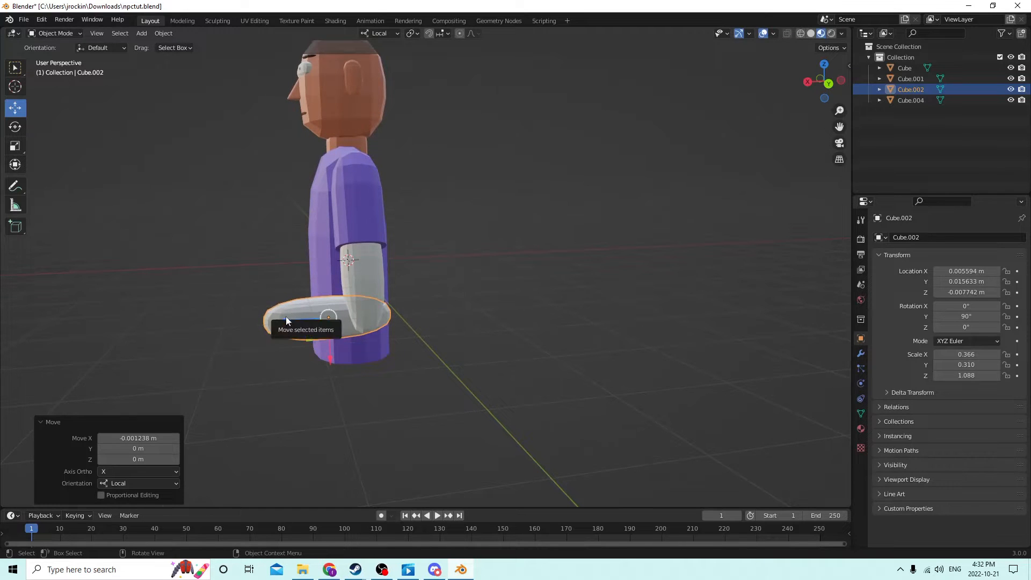
Slide the forearm further forward to X about 0.0077 m
{"action": "left_click_drag", "start_coordinate": [286, 316], "coordinate": [277, 315]}
{"action": "mouse_move", "coordinate": [278, 314]}
{"action": "middle_mouse_down"}
{"action": "mouse_move", "coordinate": [255, 285]}
{"action": "mouse_move", "coordinate": [267, 299]}
{"action": "mouse_move", "coordinate": [260, 315]}
{"action": "middle_mouse_up"}
{"action": "left_click_drag", "start_coordinate": [271, 315], "coordinate": [267, 315]}
{"action": "middle_click_drag", "start_coordinate": [267, 316], "coordinate": [140, 314]}
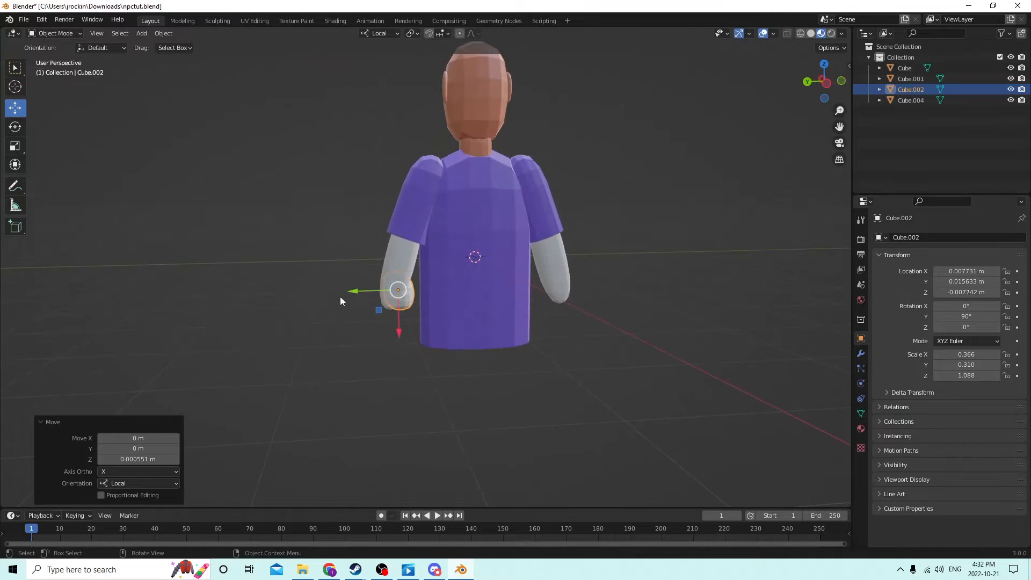
Shift the forearm outward to Y about 0.0174 m so it lines up with the slanted upper arm
{"action": "middle_click_drag", "start_coordinate": [340, 295], "coordinate": [350, 308]}
{"action": "scroll", "coordinate": [347, 302], "scroll_direction": "up", "scroll_amount": 4}
{"action": "middle_click_drag", "start_coordinate": [289, 264], "coordinate": [320, 277]}
{"action": "left_click_drag", "start_coordinate": [334, 281], "coordinate": [320, 278]}
{"action": "middle_click_drag", "start_coordinate": [319, 278], "coordinate": [369, 297]}
{"action": "left_click", "coordinate": [501, 265]}
{"action": "left_click", "coordinate": [298, 340]}
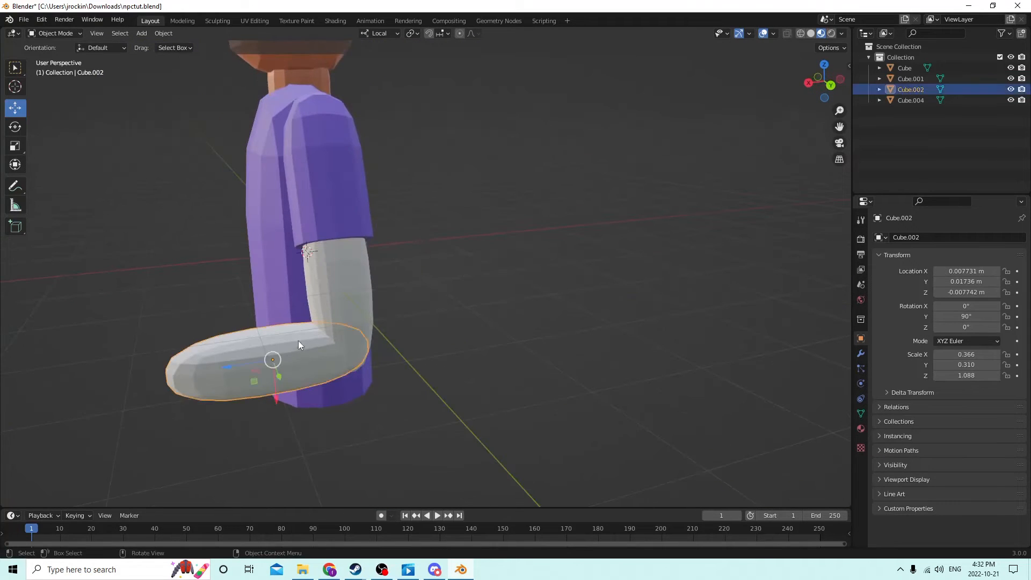
Scale the forearm down uniformly by a factor of about 0.88
{"action": "middle_click_drag", "start_coordinate": [490, 346], "coordinate": [545, 338]}
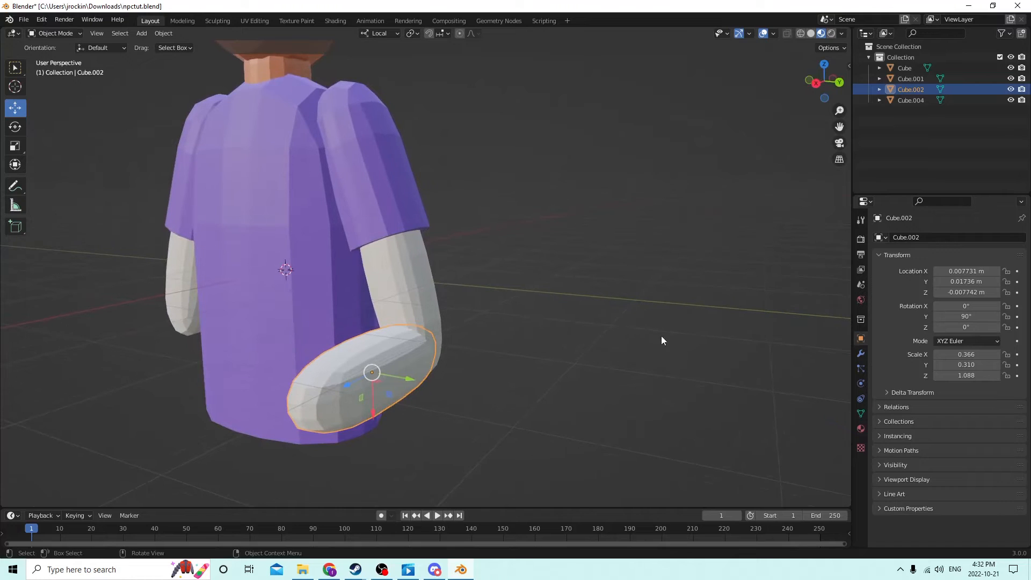
{"action": "key", "text": "s"}
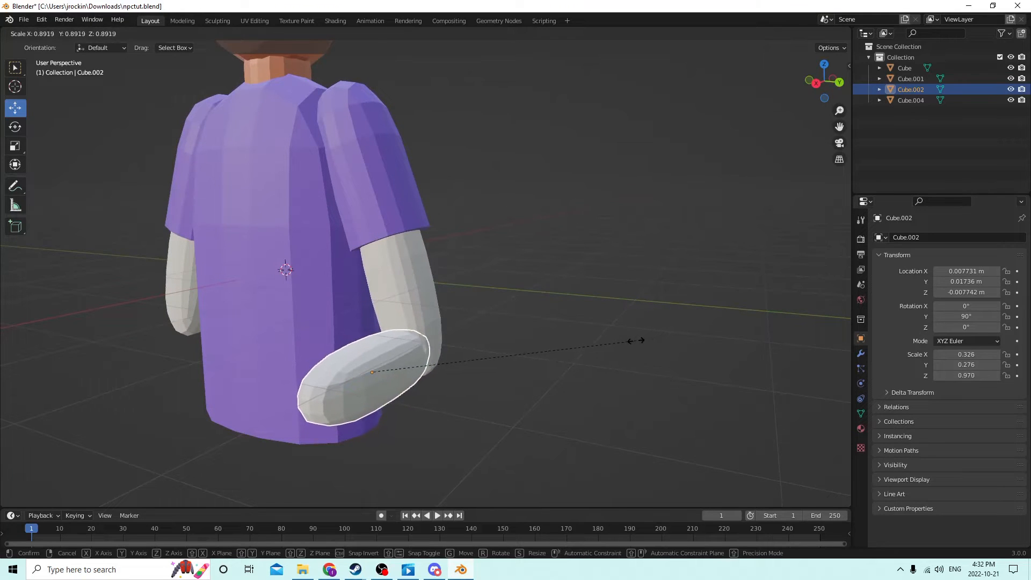
{"action": "left_click", "coordinate": [629, 341]}
{"action": "middle_click_drag", "start_coordinate": [626, 340], "coordinate": [514, 336]}
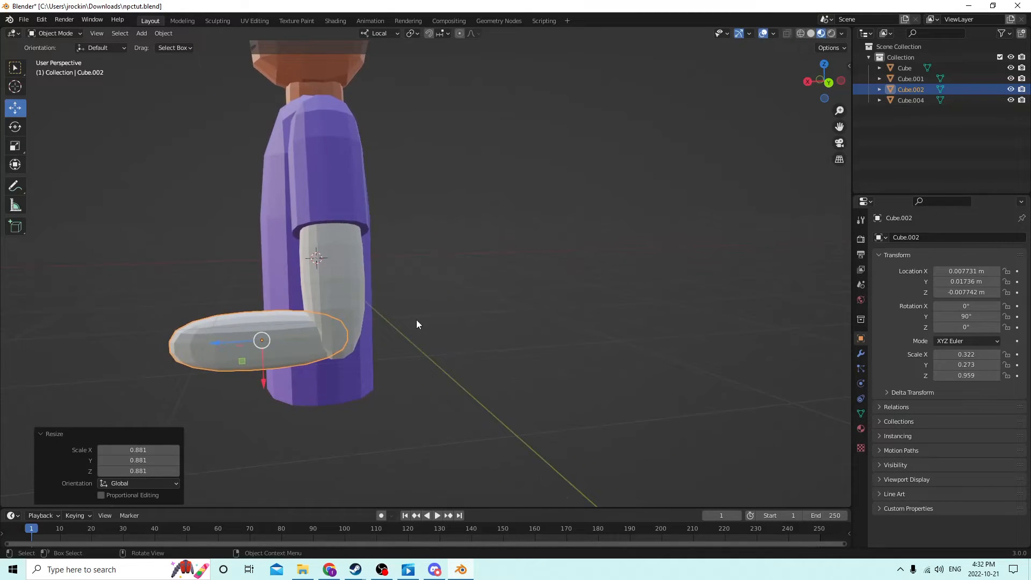
{"action": "middle_click_drag", "start_coordinate": [416, 322], "coordinate": [419, 311]}
Refit the smaller forearm at the elbow by moving it back to X about 0.0072 m and down to Z about -0.0080 m
{"action": "left_click", "coordinate": [266, 331]}
{"action": "middle_click_drag", "start_coordinate": [266, 331], "coordinate": [352, 331]}
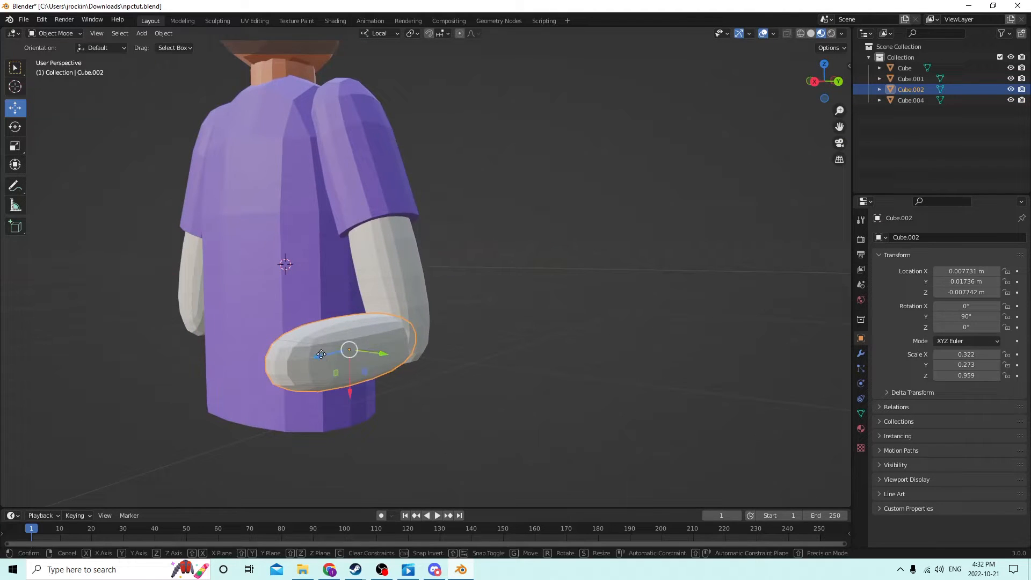
{"action": "left_click_drag", "start_coordinate": [321, 355], "coordinate": [349, 330]}
{"action": "middle_click_drag", "start_coordinate": [349, 330], "coordinate": [314, 330]}
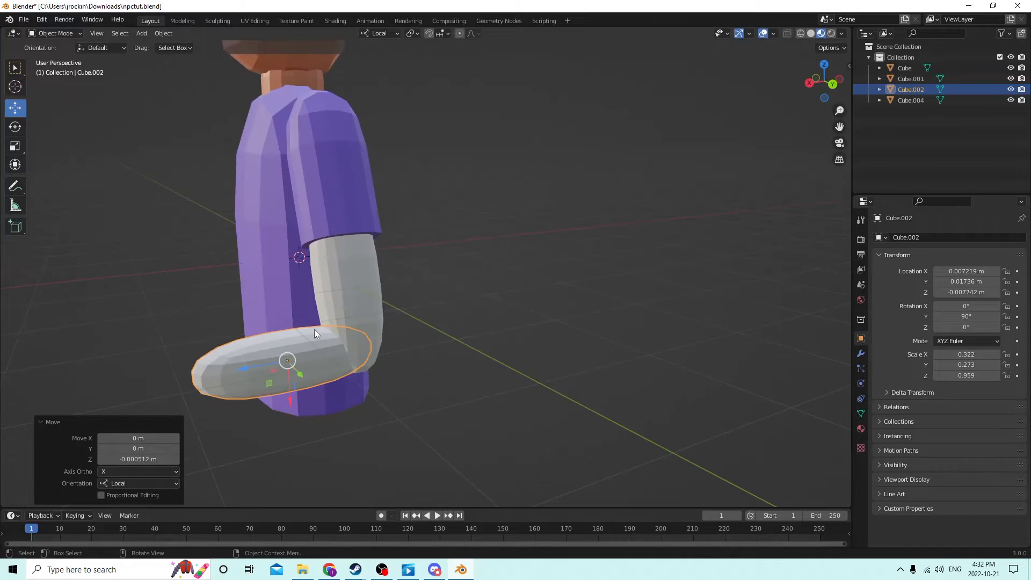
{"action": "left_click_drag", "start_coordinate": [286, 397], "coordinate": [288, 402]}
{"action": "middle_click_drag", "start_coordinate": [290, 398], "coordinate": [452, 318]}
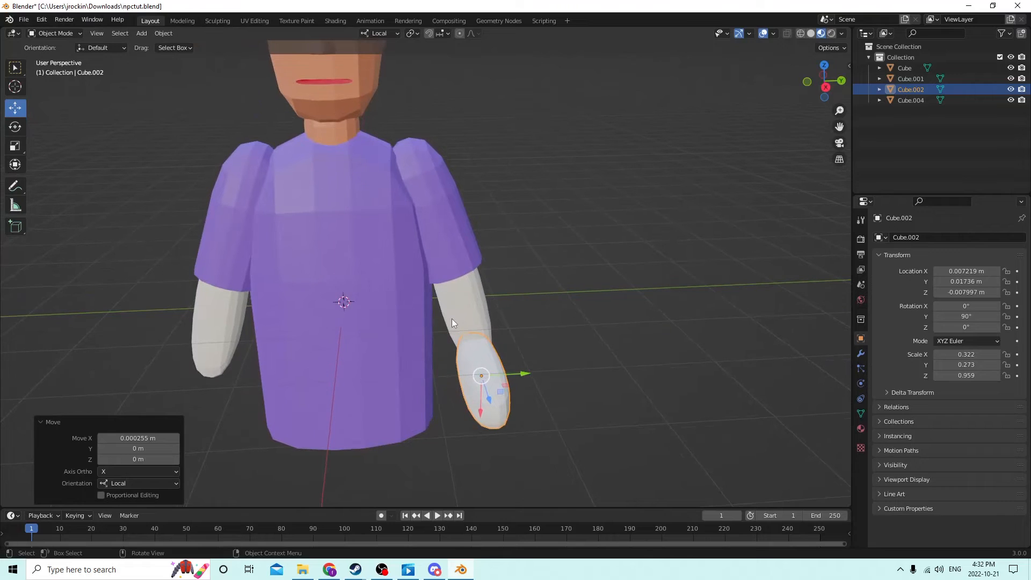
Duplicate the forearm in place and mirror the copy by setting its Y location to -0.01736 m
{"action": "key", "text": "shift+d"}
{"action": "right_click", "coordinate": [530, 290]}
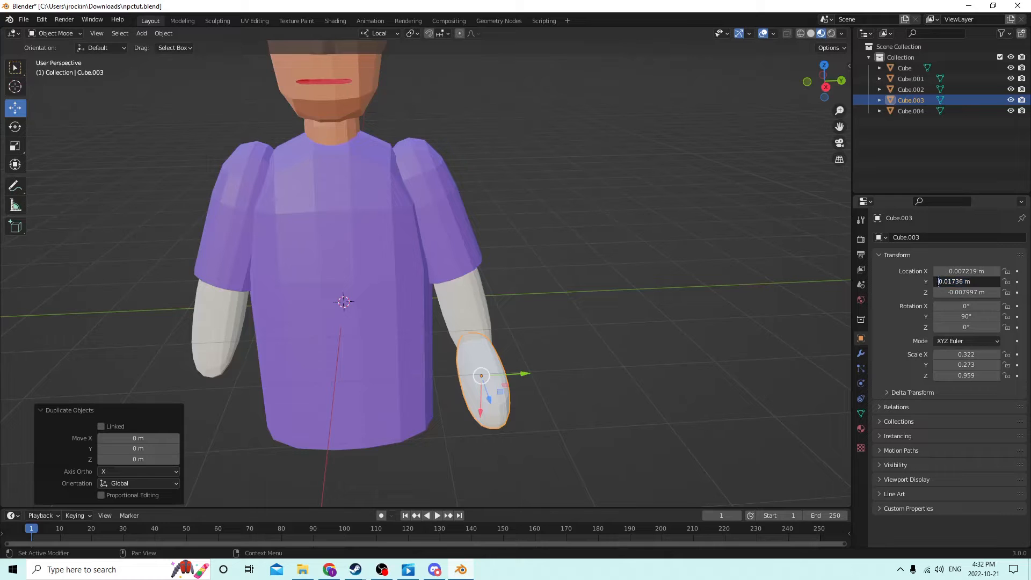
{"action": "type", "text": "-"}
{"action": "key", "text": "Return"}
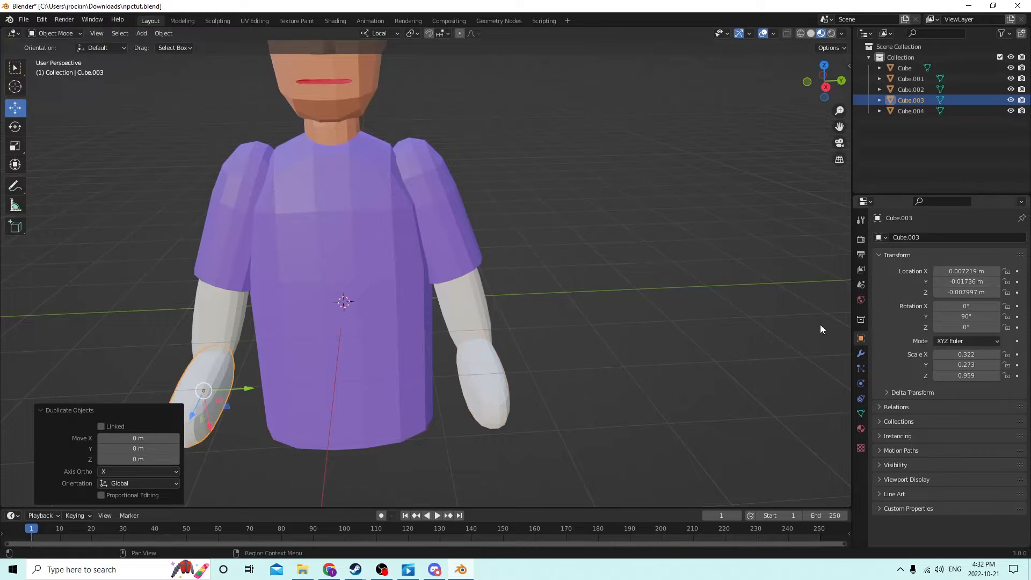
{"action": "middle_click_drag", "start_coordinate": [752, 325], "coordinate": [505, 305]}
Set the Y rotation of the forearm on the positive Y side to 75°
{"action": "left_click", "coordinate": [685, 350]}
{"action": "left_click", "coordinate": [360, 338]}
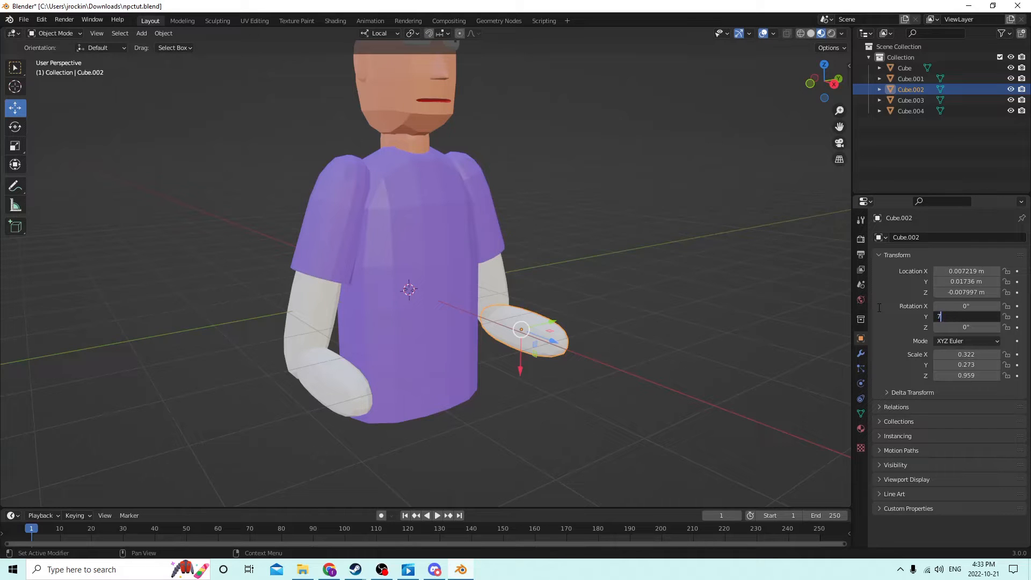
{"action": "key", "text": "Return"}
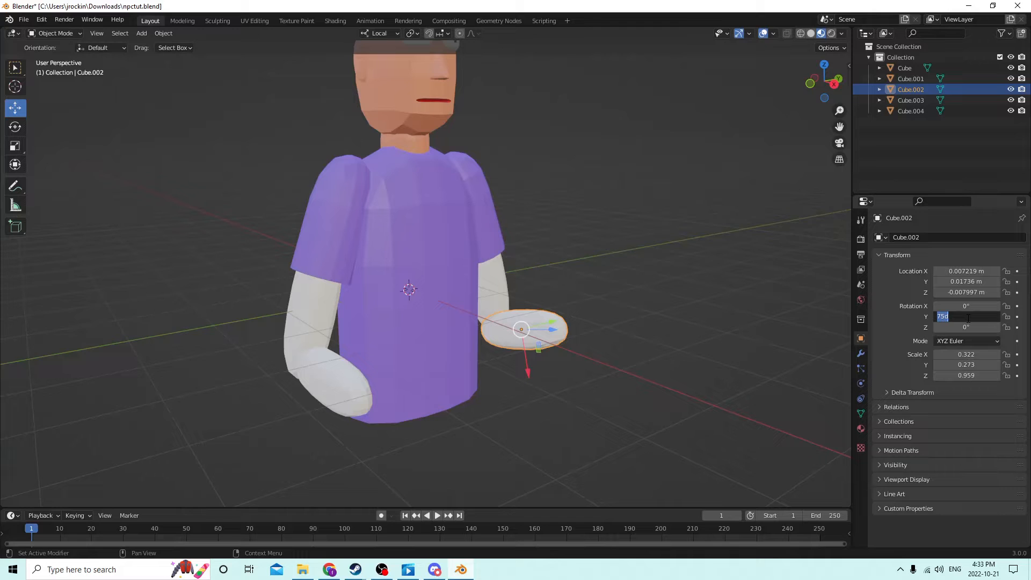
Set the Y rotation of the forearm on the positive Y side to 105° and lower it about 0.0017 m along its local X axis
{"action": "key", "text": "Return"}
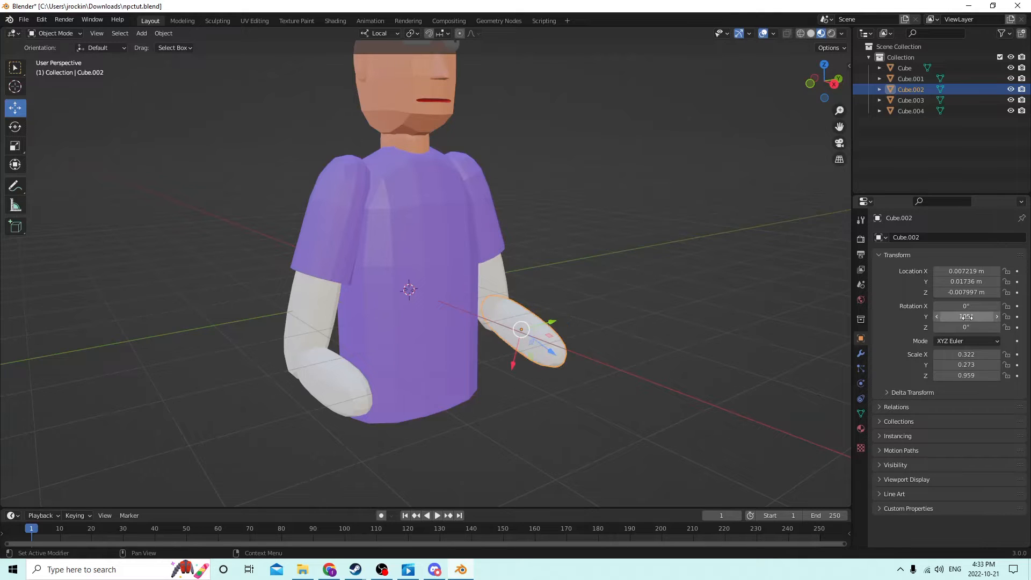
{"action": "middle_click_drag", "start_coordinate": [842, 263], "coordinate": [529, 313]}
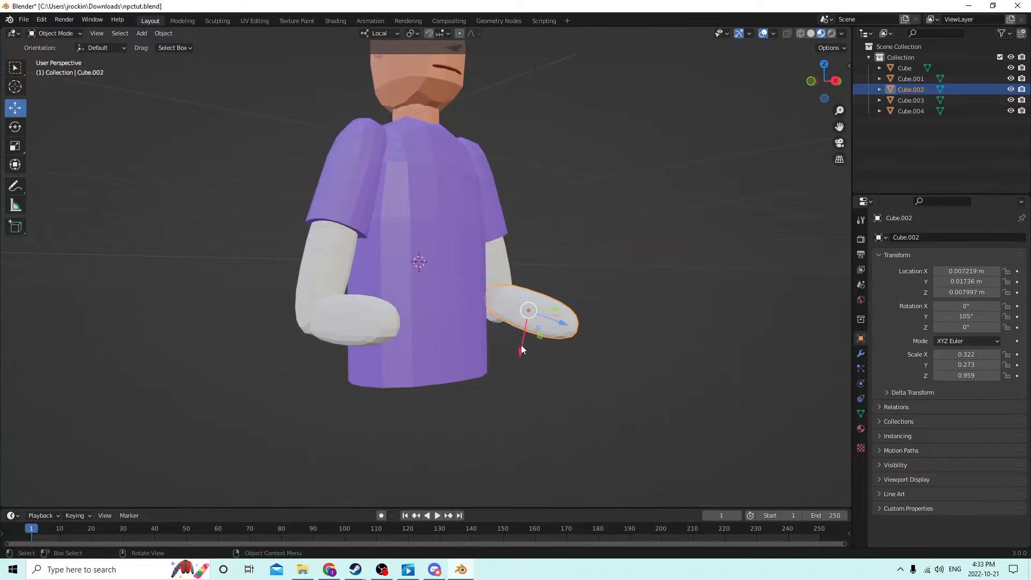
{"action": "left_click_drag", "start_coordinate": [521, 346], "coordinate": [518, 356]}
{"action": "middle_click_drag", "start_coordinate": [489, 333], "coordinate": [558, 325]}
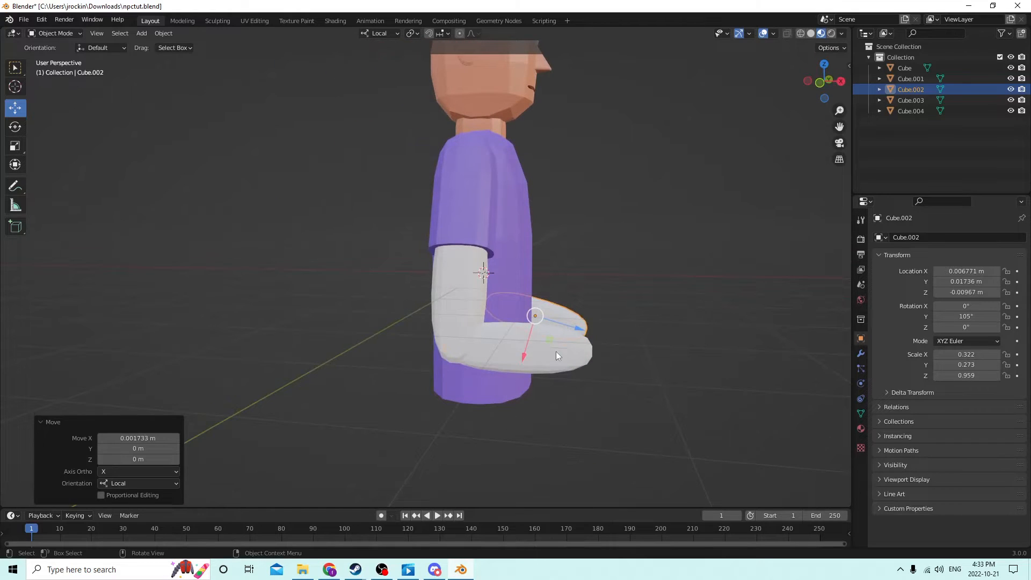
Set the Y rotation of the forearm on the negative Y side to 105° and lower it slightly along its local X axis
{"action": "left_click", "coordinate": [570, 342]}
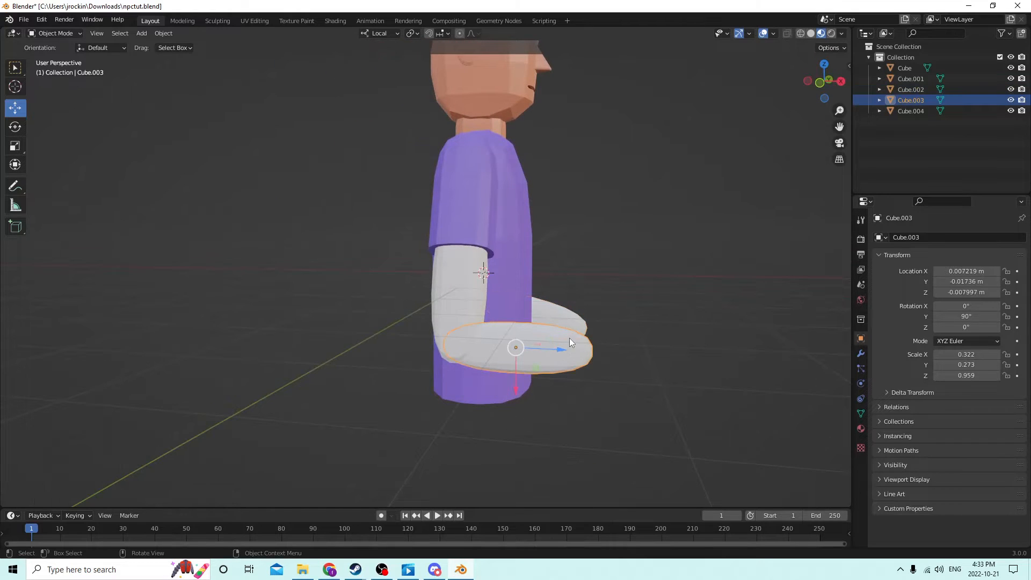
{"action": "left_click", "coordinate": [977, 320]}
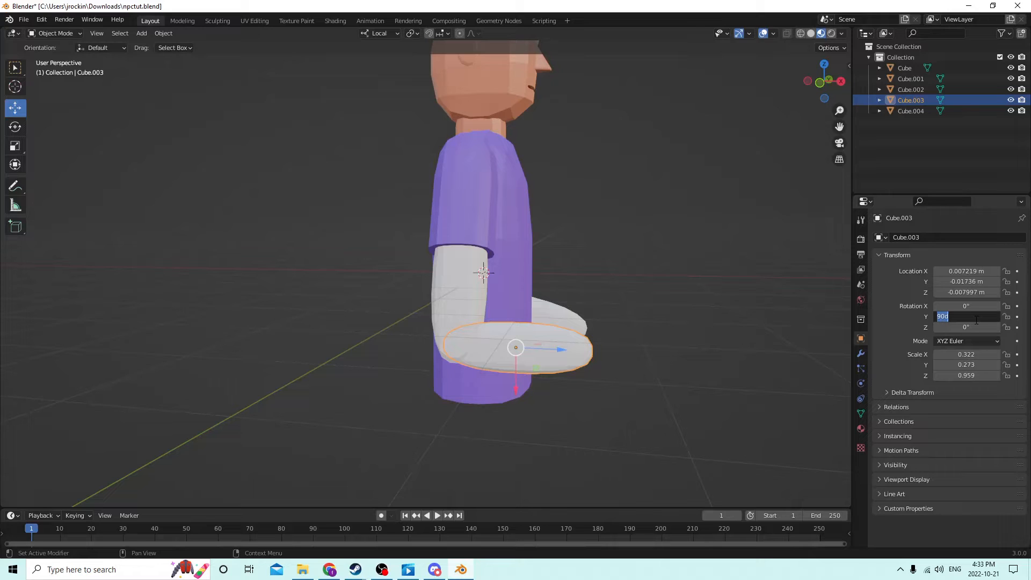
{"action": "key", "text": "Return"}
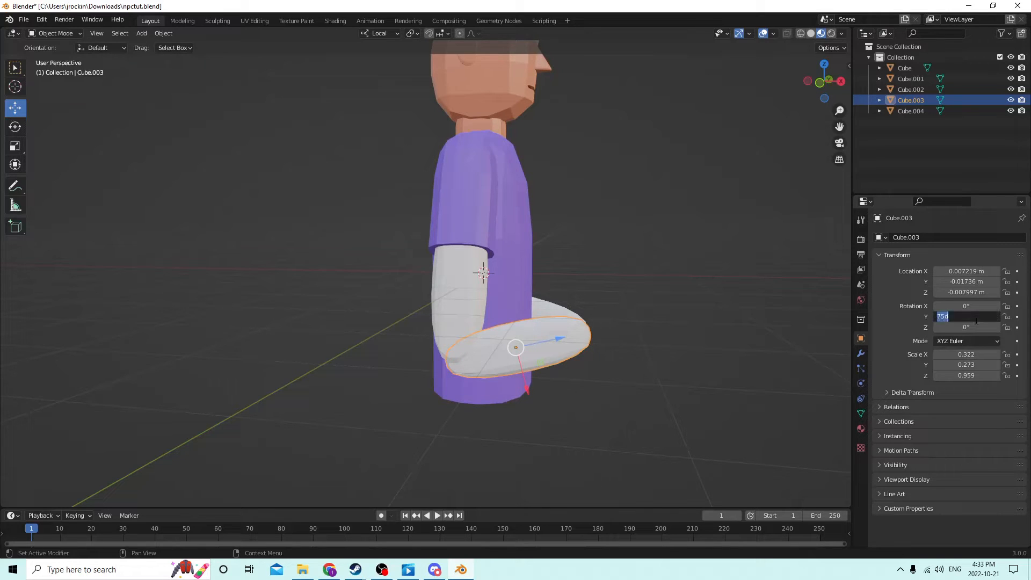
{"action": "key", "text": "Return"}
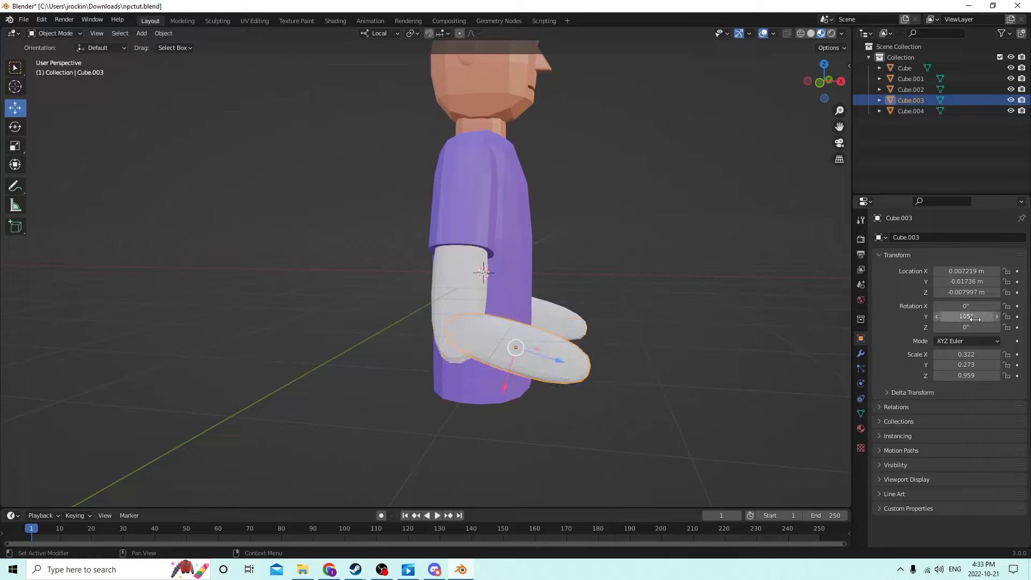
{"action": "middle_click_drag", "start_coordinate": [679, 278], "coordinate": [456, 361]}
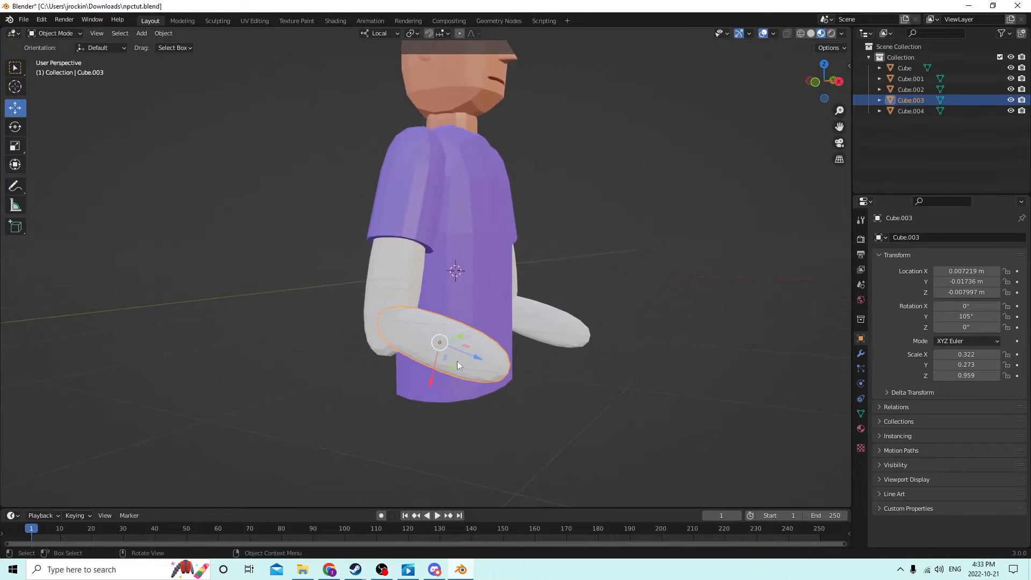
{"action": "mouse_move", "coordinate": [433, 377]}
{"action": "left_mouse_down"}
{"action": "mouse_move", "coordinate": [432, 395]}
{"action": "mouse_move", "coordinate": [437, 376]}
{"action": "left_mouse_up"}
Move both forearms together about 0.0004 m back toward the elbows along their local Z axis
{"action": "middle_click_drag", "start_coordinate": [437, 376], "coordinate": [568, 319]}
{"action": "left_click", "coordinate": [600, 357], "text": "shift"}
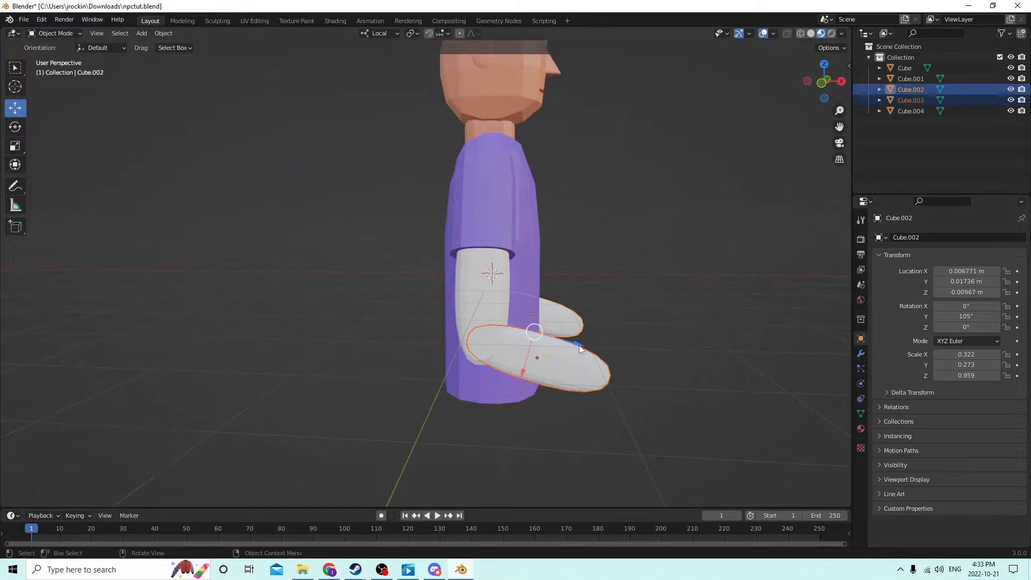
{"action": "left_click_drag", "start_coordinate": [579, 345], "coordinate": [570, 342]}
{"action": "middle_click_drag", "start_coordinate": [571, 342], "coordinate": [540, 343]}
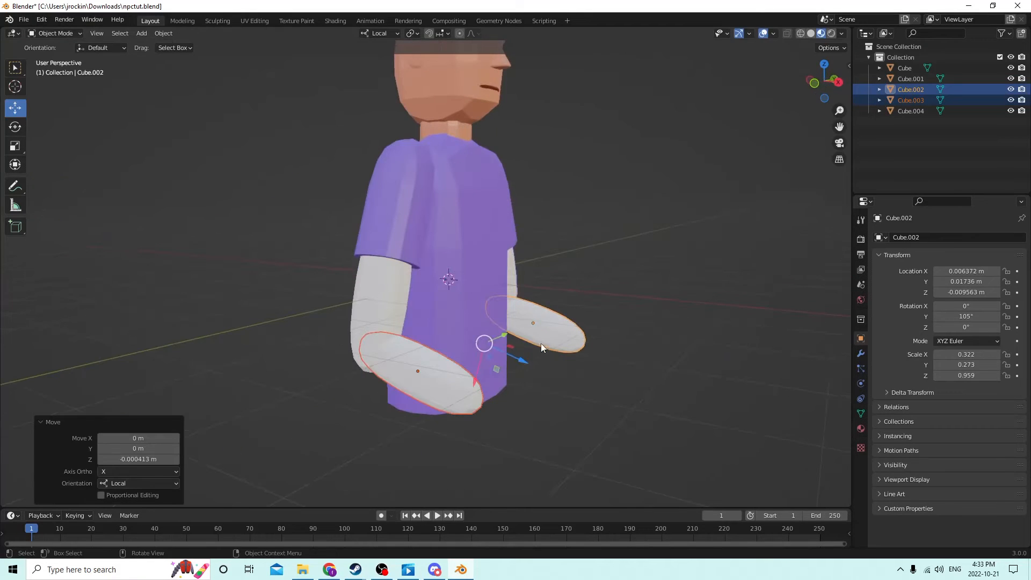
{"action": "left_click", "coordinate": [708, 320]}
Move the forearm on the positive Y side outward to a Y location of about 0.0176 m
{"action": "middle_click_drag", "start_coordinate": [708, 320], "coordinate": [682, 266]}
{"action": "middle_click_drag", "start_coordinate": [495, 208], "coordinate": [473, 186]}
{"action": "middle_click_drag", "start_coordinate": [457, 192], "coordinate": [575, 227]}
{"action": "scroll", "coordinate": [542, 224], "scroll_direction": "up", "scroll_amount": 2}
{"action": "left_click", "coordinate": [375, 237]}
{"action": "middle_click_drag", "start_coordinate": [375, 238], "coordinate": [371, 353]}
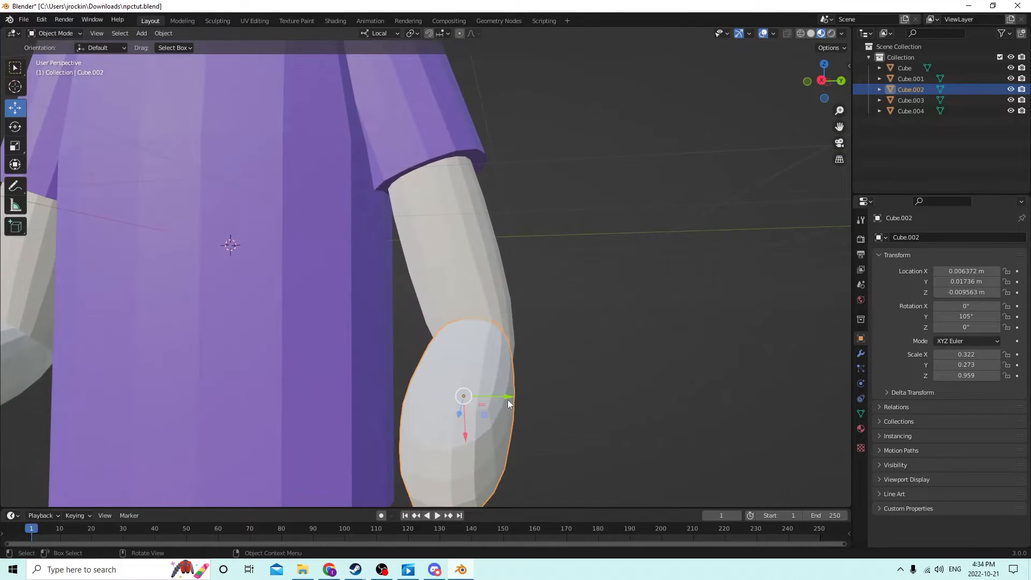
{"action": "left_click_drag", "start_coordinate": [511, 396], "coordinate": [508, 391]}
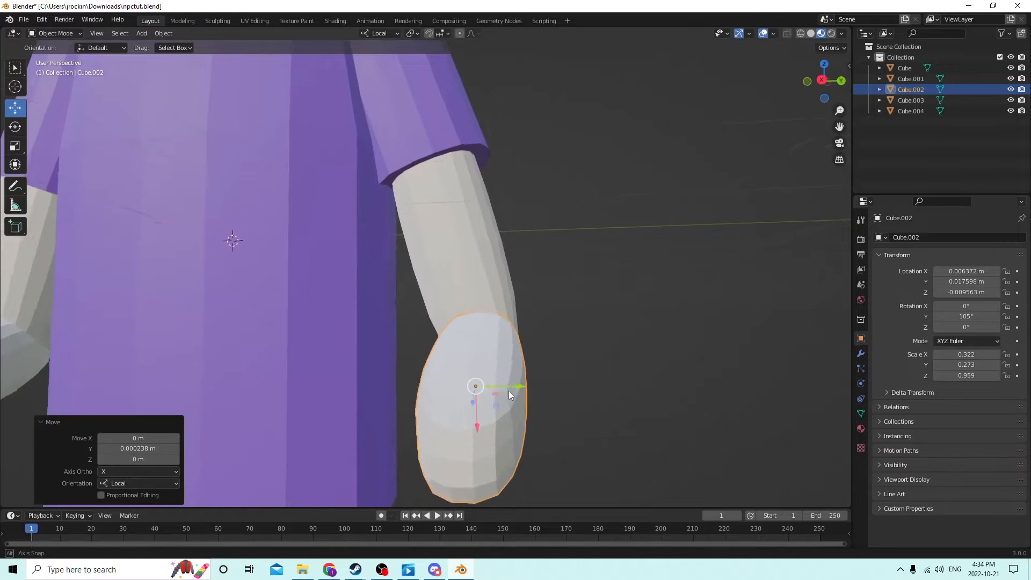
{"action": "middle_click_drag", "start_coordinate": [508, 391], "coordinate": [394, 369]}
Move the forearm on the negative Y side outward to a Y location of about -0.0177 m
{"action": "left_click", "coordinate": [190, 347]}
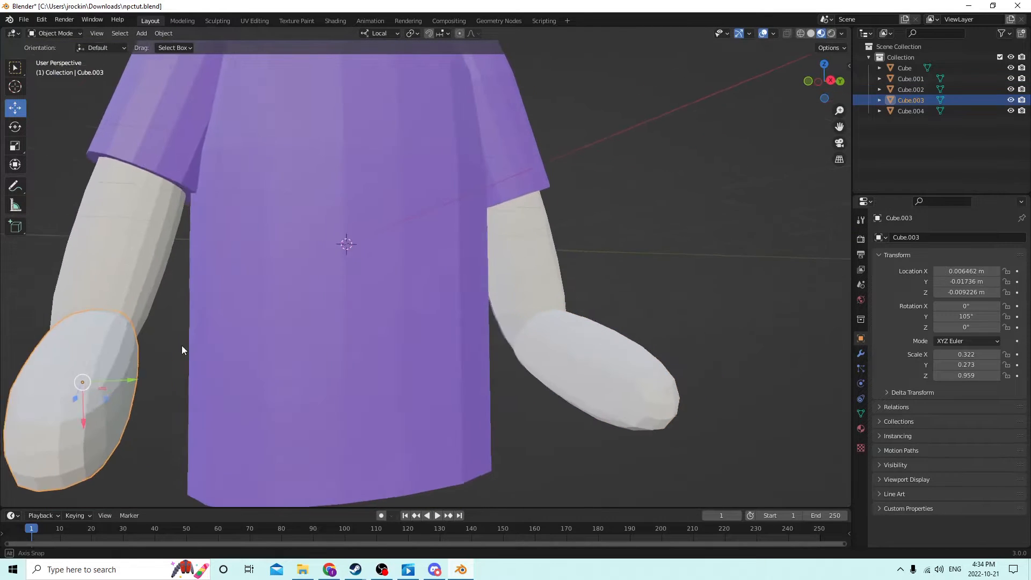
{"action": "middle_click_drag", "start_coordinate": [182, 350], "coordinate": [141, 385]}
{"action": "left_click_drag", "start_coordinate": [119, 384], "coordinate": [118, 385]}
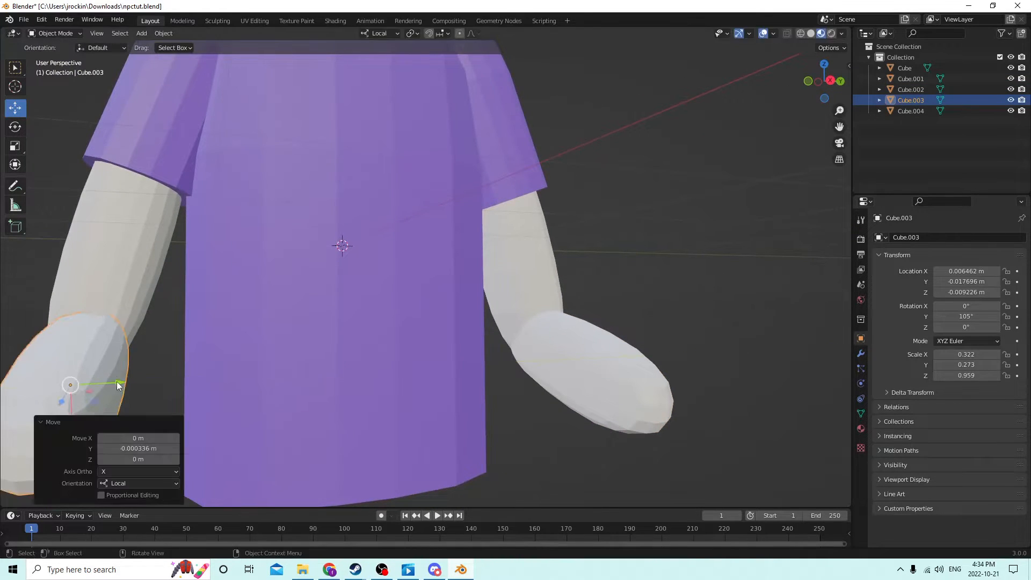
{"action": "middle_click_drag", "start_coordinate": [119, 386], "coordinate": [143, 373]}
{"action": "left_click", "coordinate": [86, 348]}
{"action": "middle_click_drag", "start_coordinate": [86, 348], "coordinate": [430, 365]}
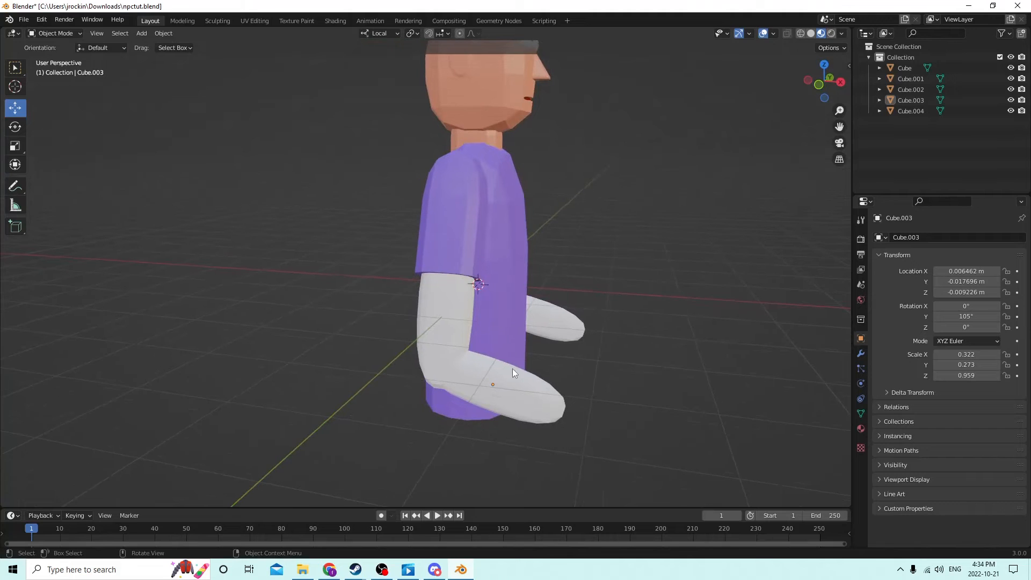
Duplicate the forearm on the negative Y side in place and set the copy's Y rotation to 90°
{"action": "left_click", "coordinate": [512, 373]}
{"action": "middle_click_drag", "start_coordinate": [512, 372], "coordinate": [714, 369]}
{"action": "key", "text": "shift+d"}
{"action": "key", "text": "Escape"}
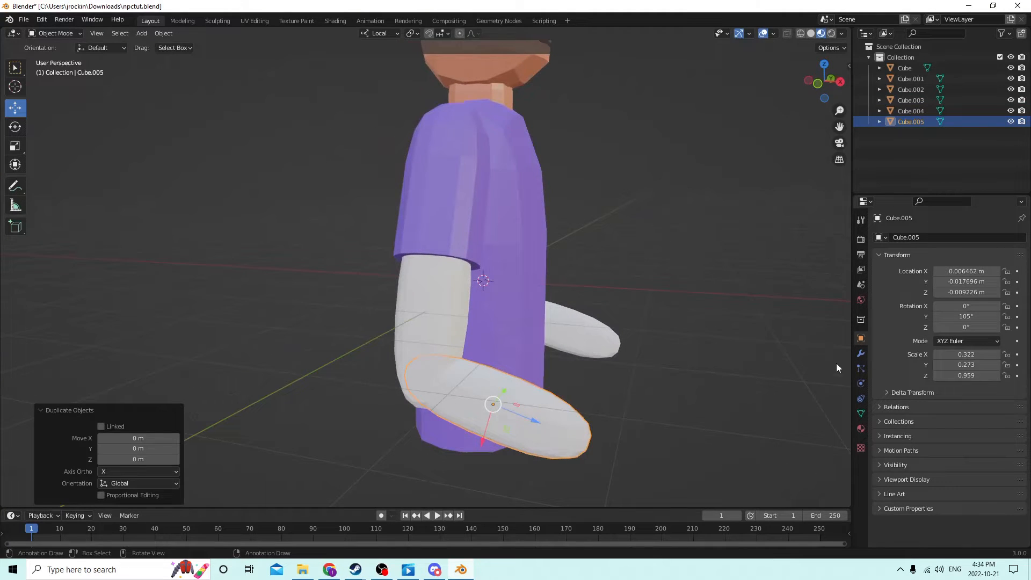
{"action": "left_click", "coordinate": [968, 316]}
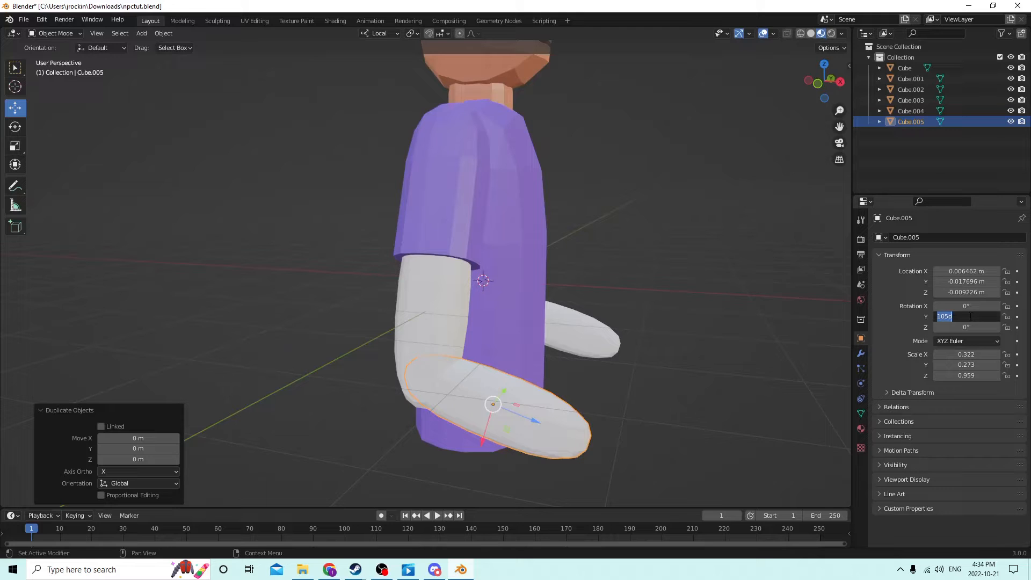
{"action": "type", "text": "90"}
{"action": "key", "text": "Return"}
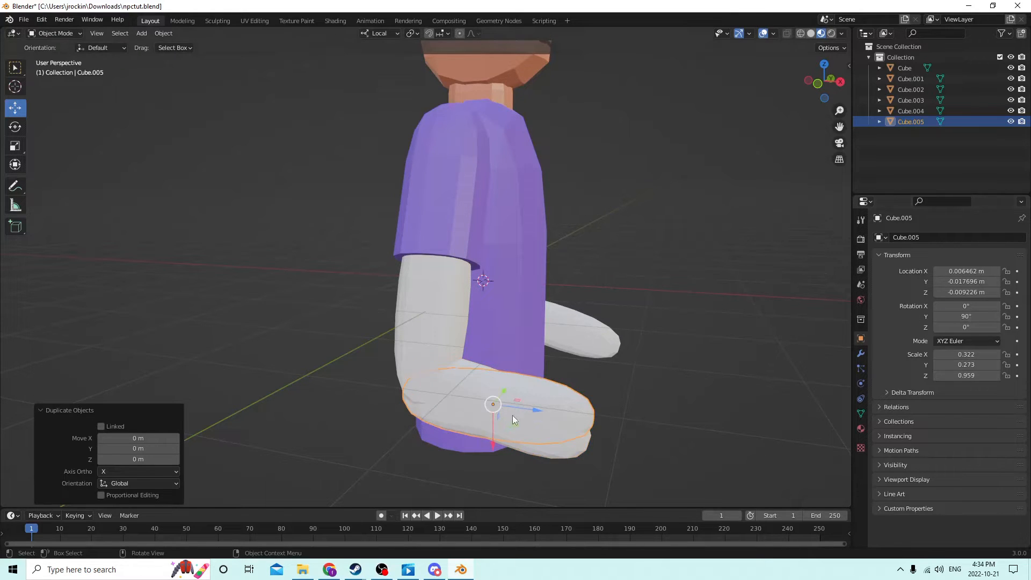
Move the copy beyond the forearm's end to X about 0.0208 m and down to Z about -0.0112 m
{"action": "left_click_drag", "start_coordinate": [533, 407], "coordinate": [693, 407]}
{"action": "middle_click_drag", "start_coordinate": [693, 407], "coordinate": [669, 382]}
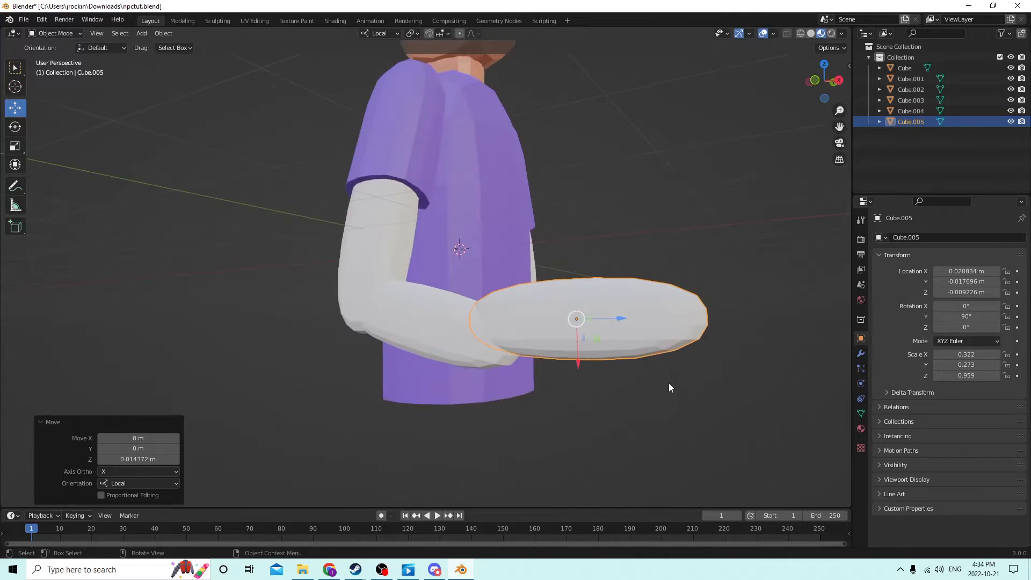
{"action": "left_click_drag", "start_coordinate": [581, 368], "coordinate": [581, 395]}
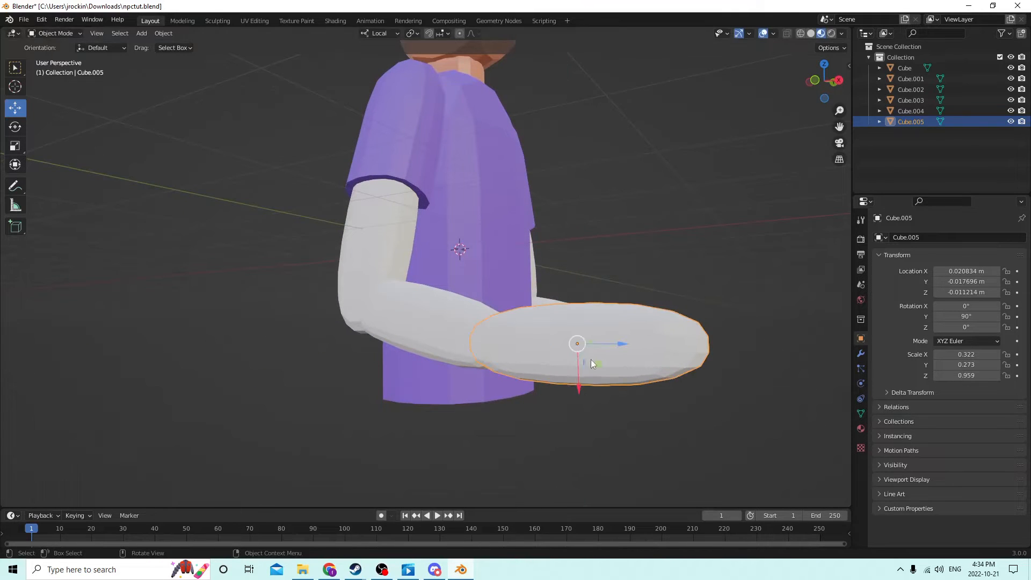
Scale the forearm copy down uniformly by a factor of about 0.58 to form a hand
{"action": "middle_click_drag", "start_coordinate": [591, 360], "coordinate": [523, 386]}
{"action": "key", "text": "s"}
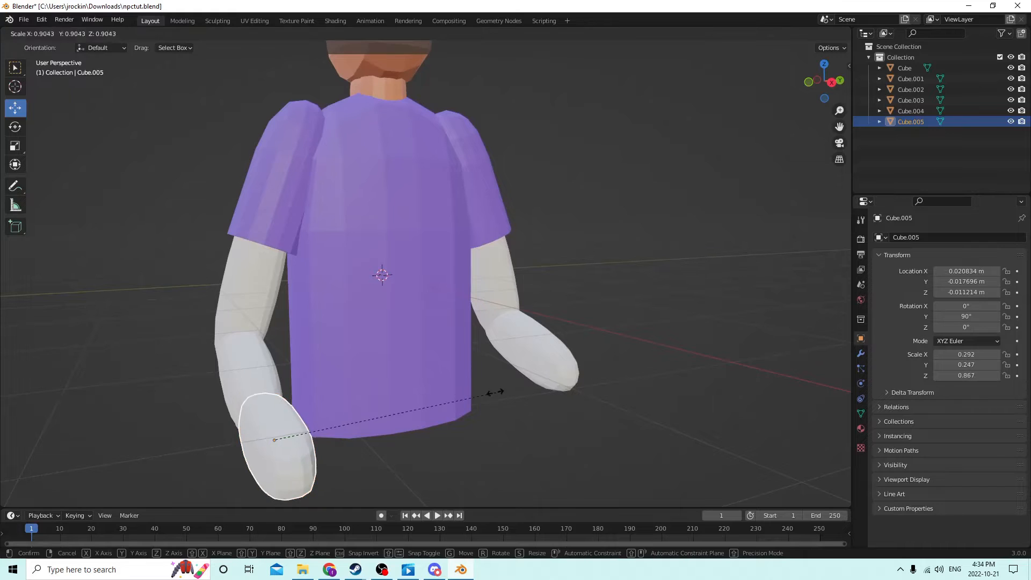
{"action": "left_click", "coordinate": [409, 387]}
{"action": "middle_click_drag", "start_coordinate": [410, 387], "coordinate": [528, 391]}
Scale the hand by about 1.27 along its local X axis and about 0.72 along its local Z axis
{"action": "left_click", "coordinate": [15, 145]}
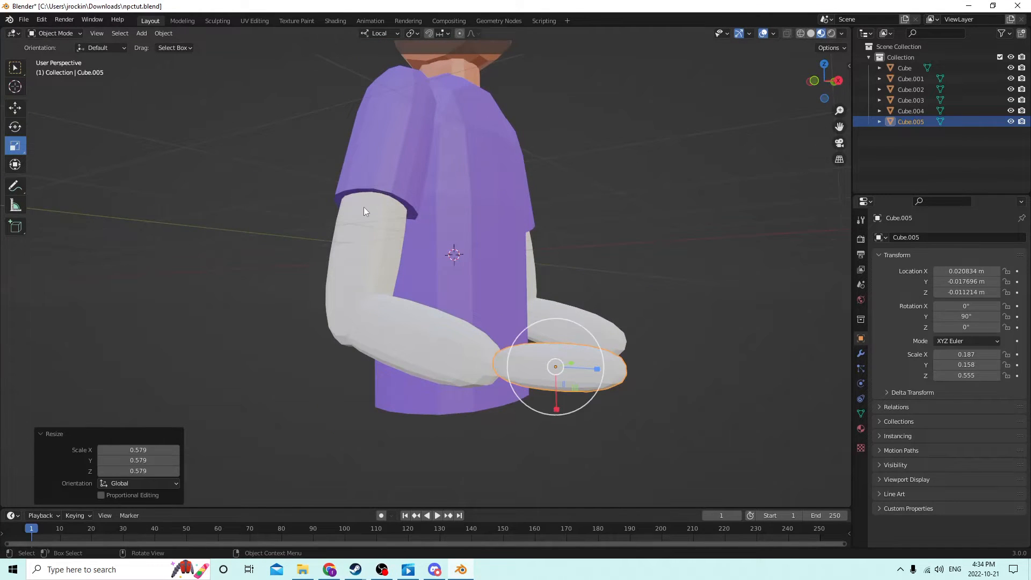
{"action": "middle_click_drag", "start_coordinate": [363, 207], "coordinate": [532, 234]}
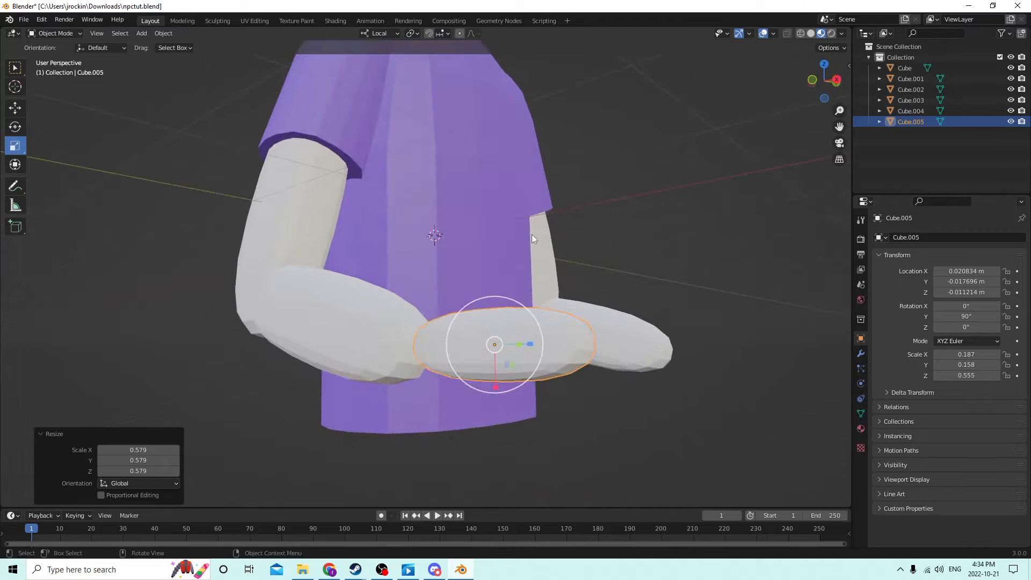
{"action": "left_click_drag", "start_coordinate": [496, 388], "coordinate": [493, 400]}
{"action": "middle_click_drag", "start_coordinate": [492, 368], "coordinate": [569, 406]}
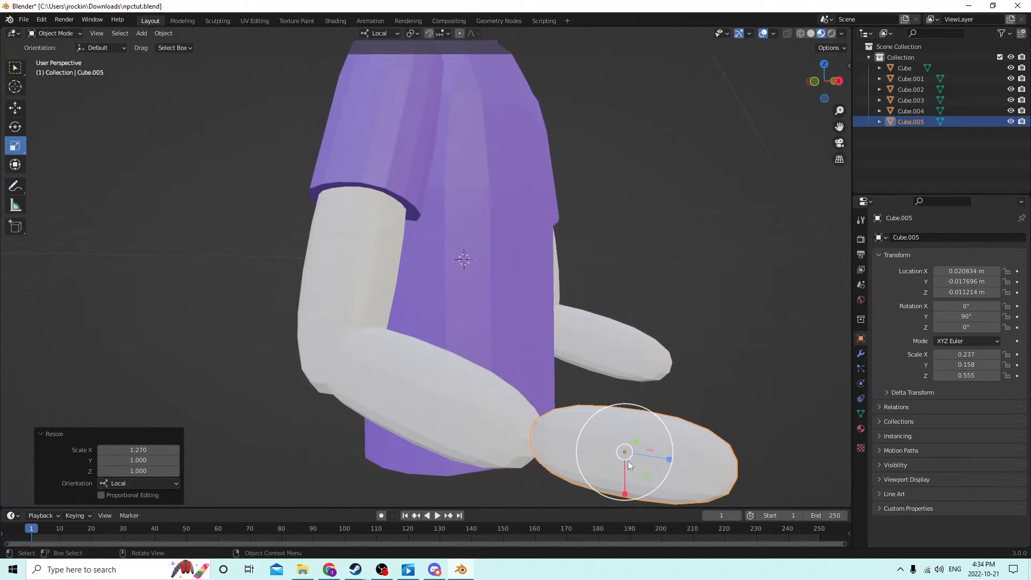
{"action": "left_click_drag", "start_coordinate": [670, 459], "coordinate": [651, 456]}
{"action": "middle_click_drag", "start_coordinate": [642, 449], "coordinate": [372, 211]}
Move the hand back into the forearm's end at X about 0.0161 m and switch the viewport to solid shading
{"action": "left_click", "coordinate": [15, 108]}
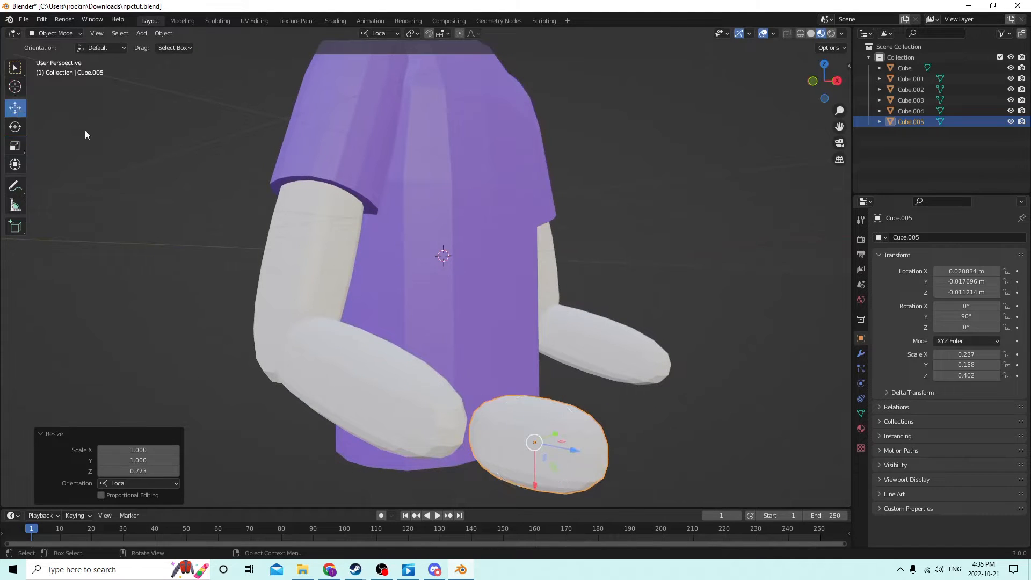
{"action": "left_click_drag", "start_coordinate": [572, 450], "coordinate": [486, 442]}
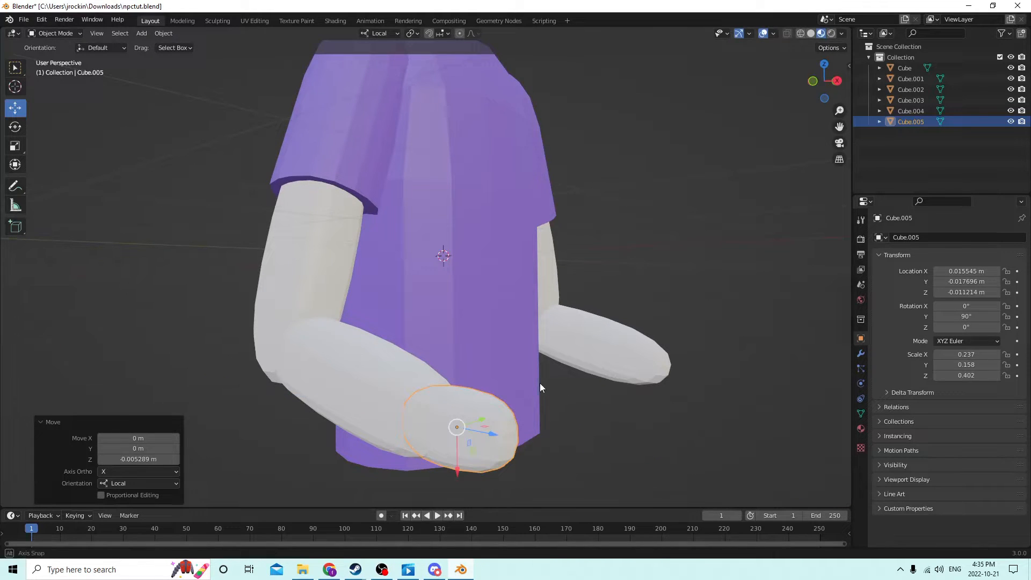
{"action": "left_click", "coordinate": [811, 33]}
{"action": "mouse_move", "coordinate": [752, 117]}
{"action": "middle_mouse_down"}
{"action": "mouse_move", "coordinate": [697, 149]}
{"action": "mouse_move", "coordinate": [633, 211]}
{"action": "middle_mouse_up"}
{"action": "mouse_move", "coordinate": [483, 348]}
{"action": "left_mouse_down"}
{"action": "mouse_move", "coordinate": [498, 346]}
{"action": "mouse_move", "coordinate": [483, 350]}
{"action": "left_mouse_up"}
{"action": "middle_click_drag", "start_coordinate": [482, 350], "coordinate": [437, 356]}
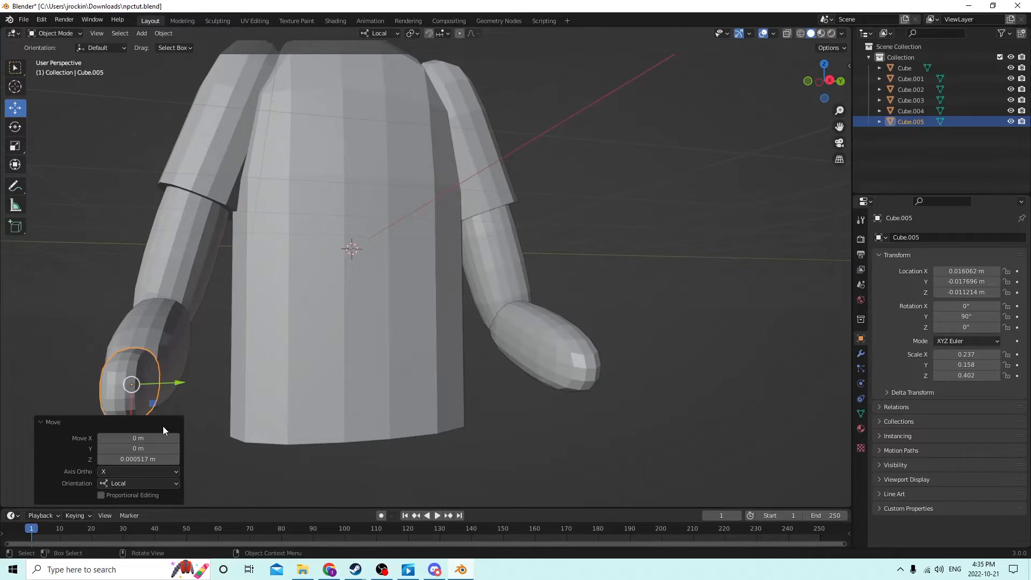
Raise the hand to a Z location of about -0.0110 m to line it up with the forearm's end
{"action": "middle_click_drag", "start_coordinate": [163, 362], "coordinate": [386, 346]}
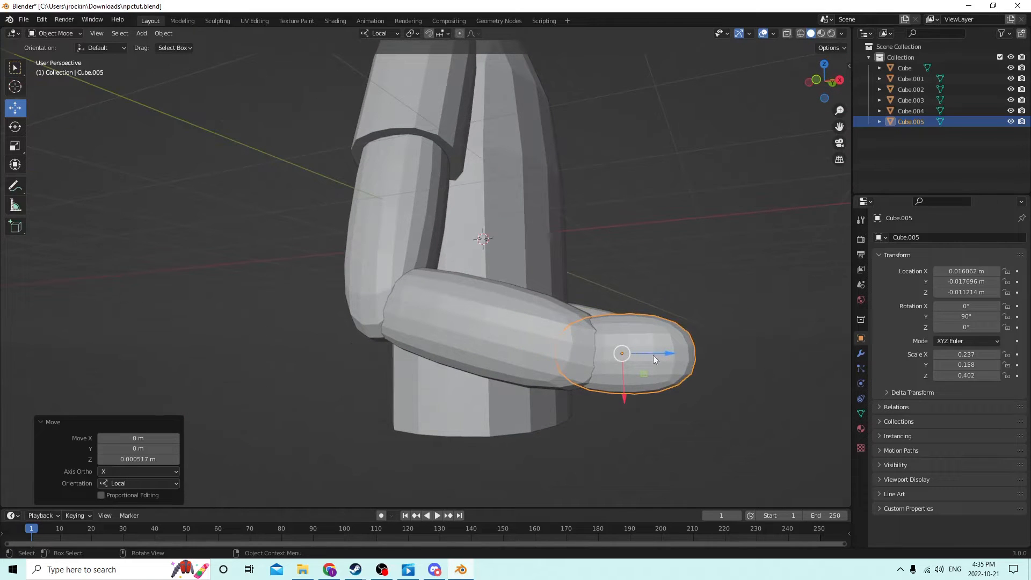
{"action": "left_click_drag", "start_coordinate": [622, 385], "coordinate": [618, 383]}
{"action": "middle_click_drag", "start_coordinate": [618, 382], "coordinate": [620, 404]}
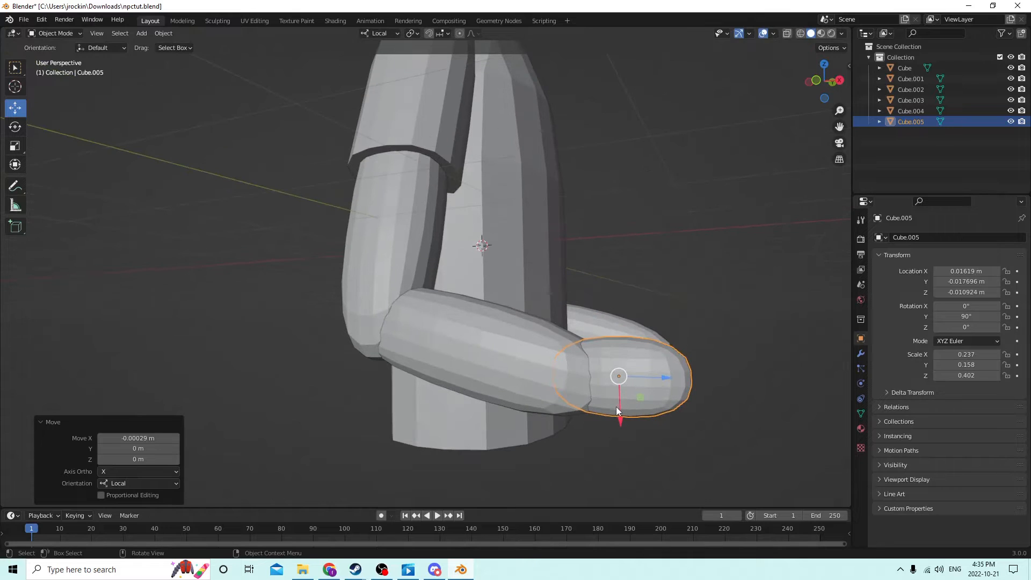
{"action": "left_click_drag", "start_coordinate": [617, 411], "coordinate": [618, 412]}
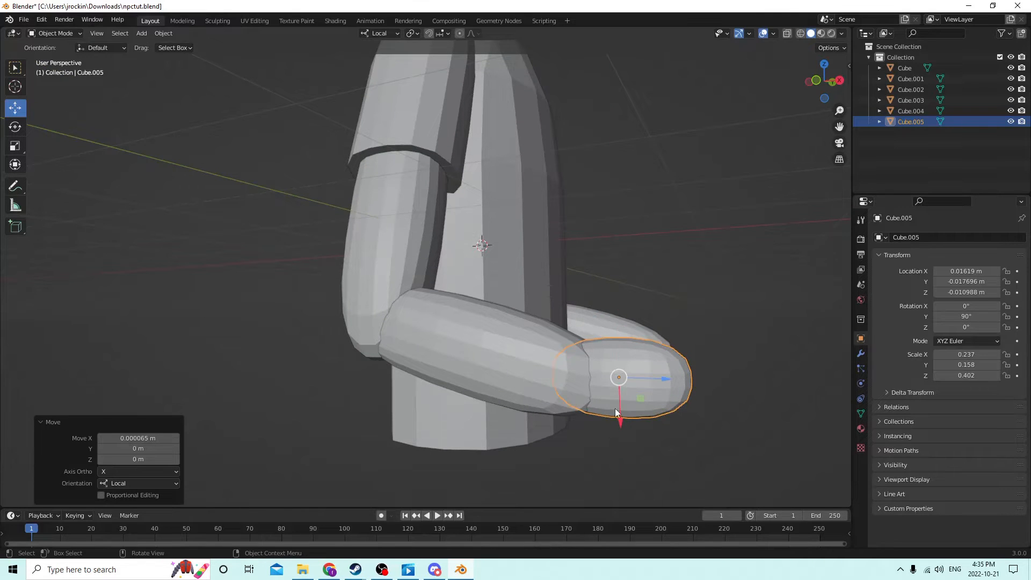
Set the hand's Y rotation to 105° and lower it about 0.0007 m along its local X axis
{"action": "left_click", "coordinate": [957, 317]}
{"action": "type", "text": "105"}
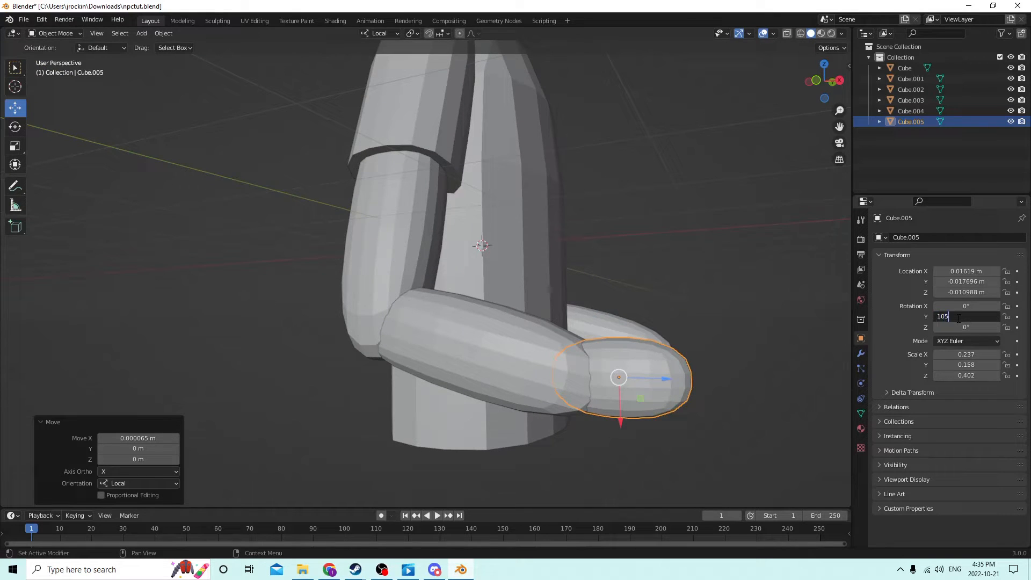
{"action": "key", "text": "Return"}
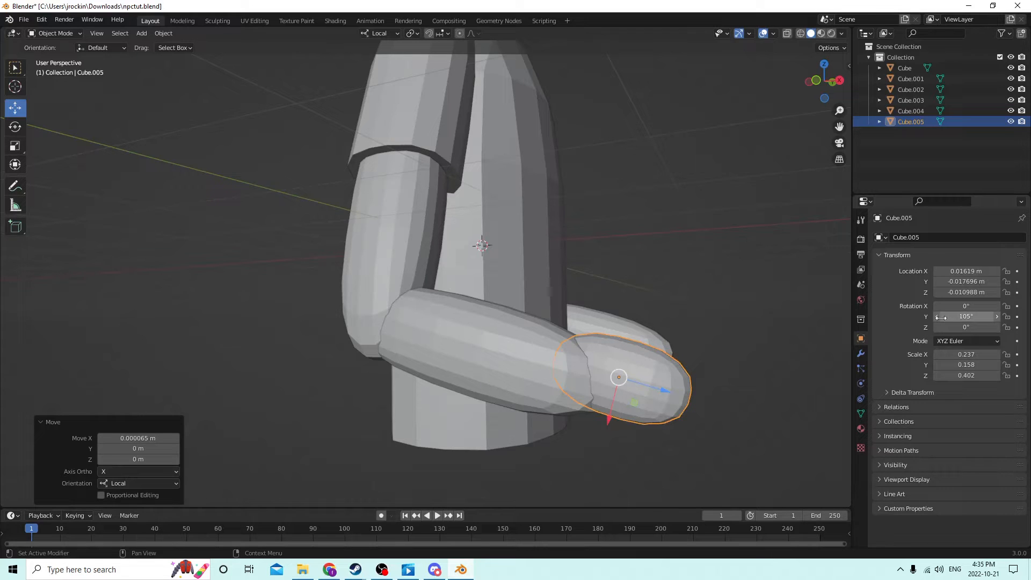
{"action": "left_click_drag", "start_coordinate": [614, 422], "coordinate": [603, 431]}
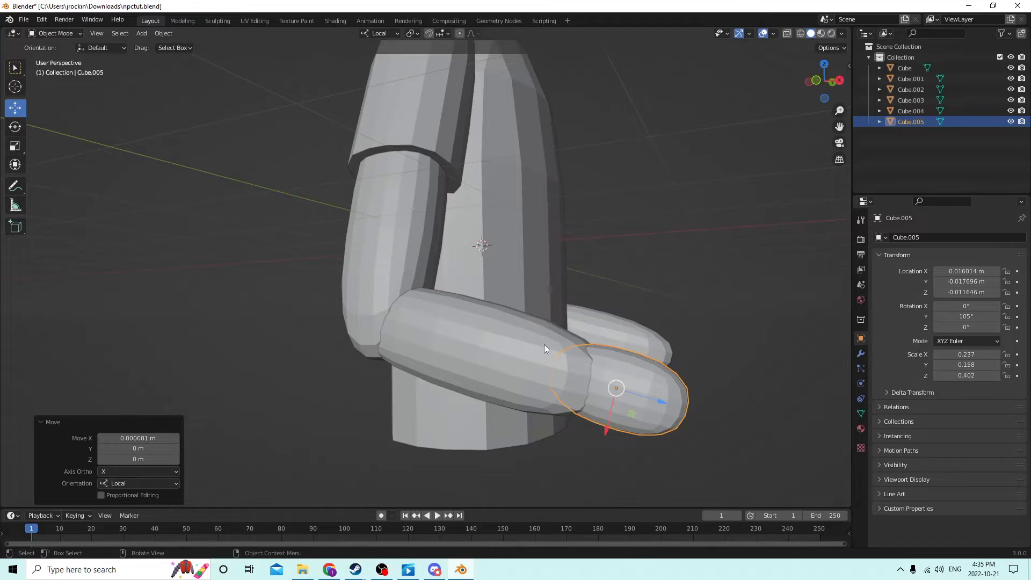
Shorten the hand along its local Z axis by a factor of about 0.79
{"action": "left_click", "coordinate": [15, 146]}
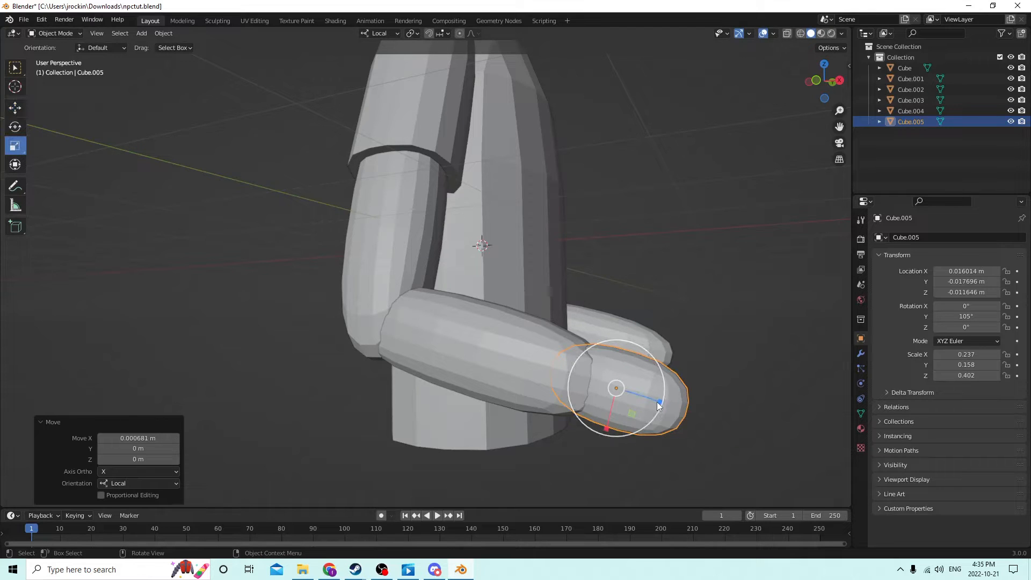
{"action": "left_click_drag", "start_coordinate": [659, 401], "coordinate": [645, 401]}
{"action": "left_click", "coordinate": [15, 109]}
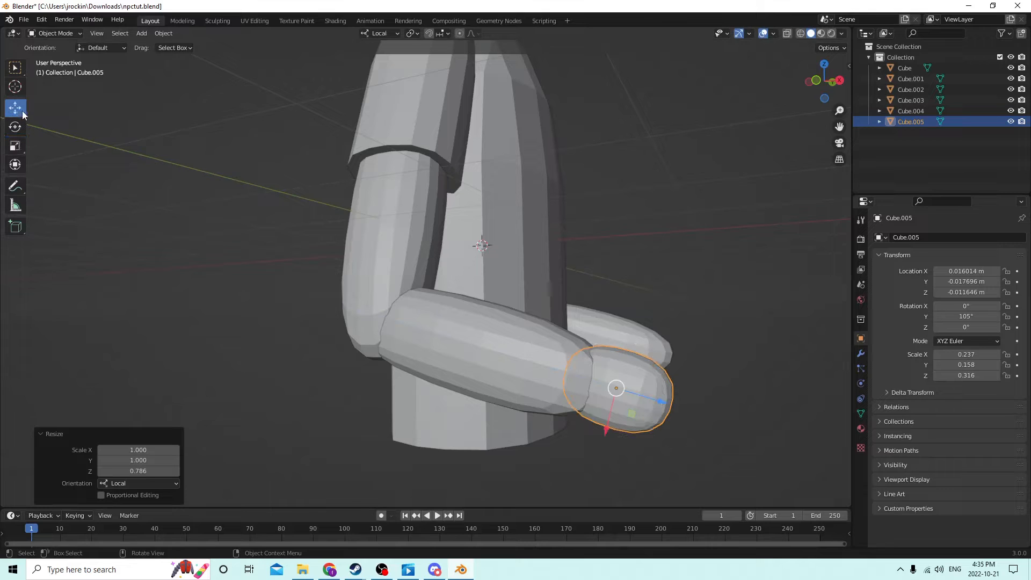
Slide the hand about 0.0009 m outward along its local Z axis
{"action": "left_click_drag", "start_coordinate": [664, 408], "coordinate": [678, 402]}
{"action": "middle_click_drag", "start_coordinate": [678, 402], "coordinate": [662, 375]}
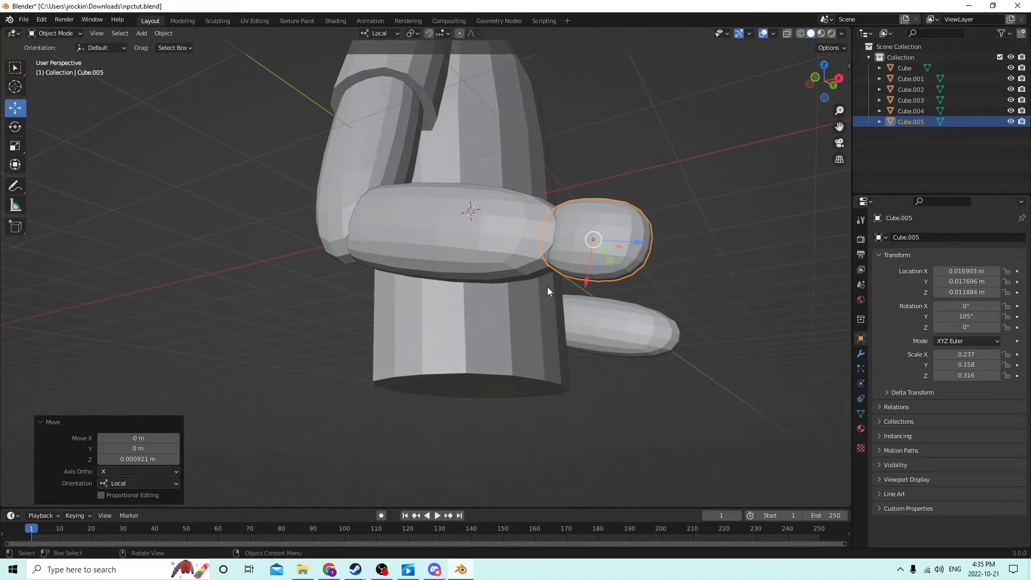
Duplicate the hand in place and mirror the copy to the other arm with a Y location of 0.017696 m
{"action": "middle_click_drag", "start_coordinate": [594, 283], "coordinate": [544, 324]}
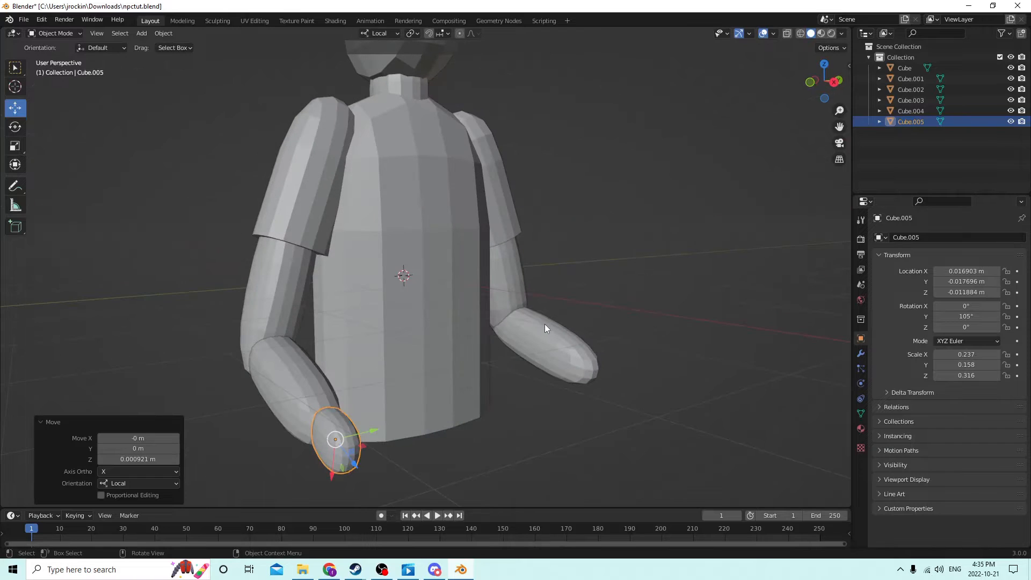
{"action": "key", "text": "shift+d"}
{"action": "right_click", "coordinate": [603, 304]}
{"action": "middle_click_drag", "start_coordinate": [603, 304], "coordinate": [329, 421]}
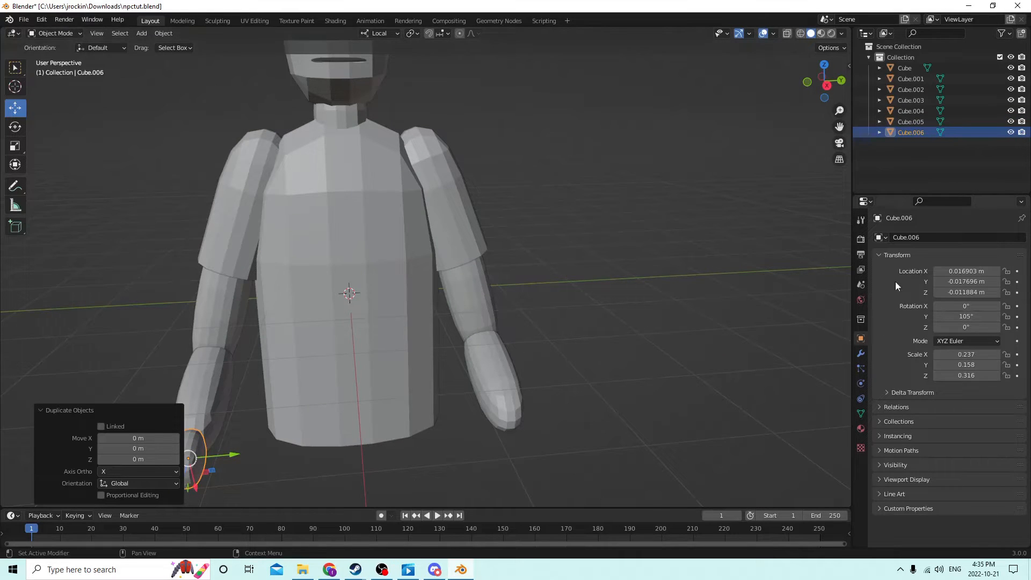
{"action": "left_click", "coordinate": [944, 283]}
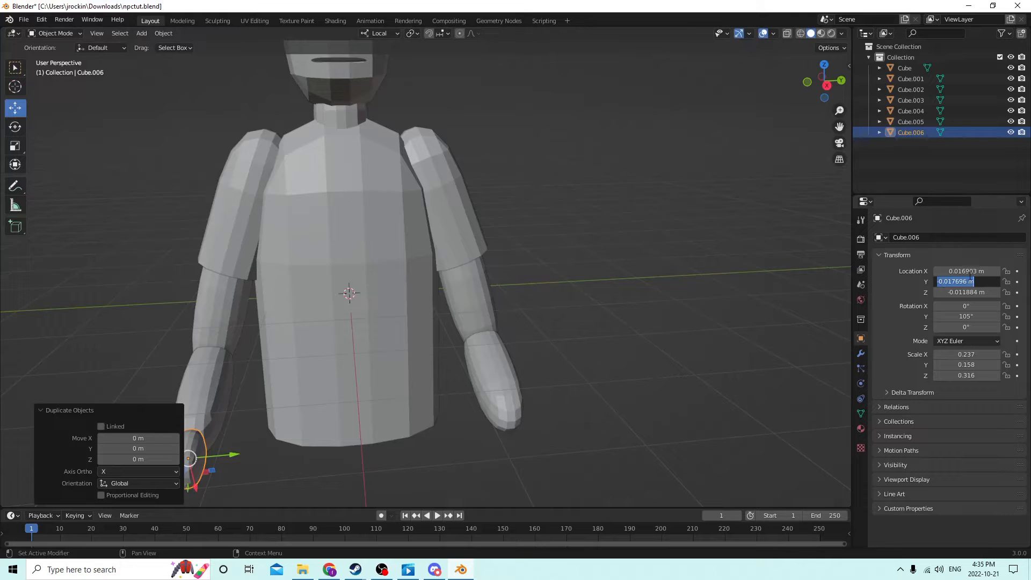
{"action": "left_click", "coordinate": [938, 282]}
{"action": "key", "text": "Delete"}
{"action": "key", "text": "Return"}
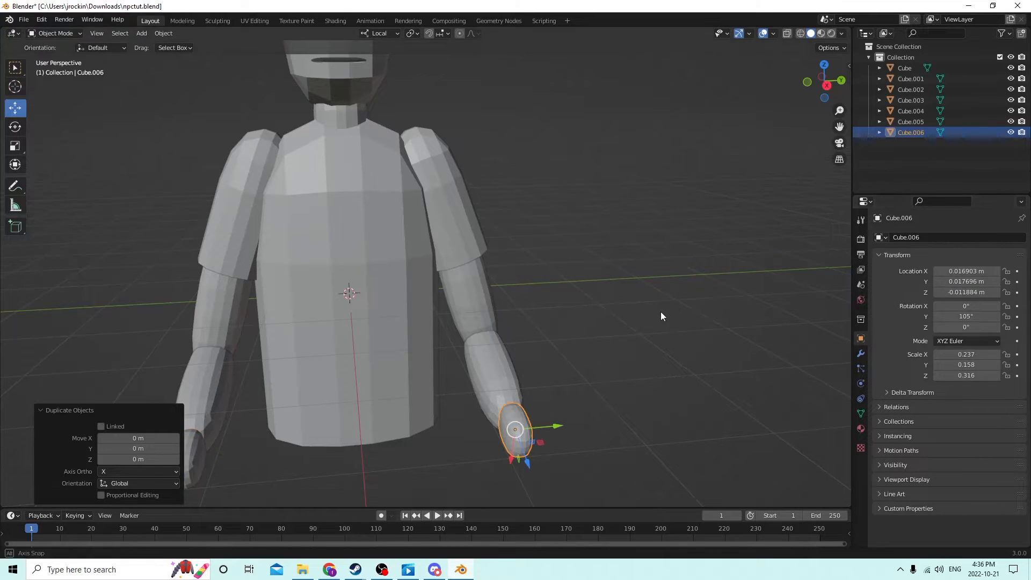
Duplicate the first hand and raise the copy about 0.0027 m along its local X axis as a thumb
{"action": "mouse_move", "coordinate": [661, 312]}
{"action": "middle_mouse_down"}
{"action": "mouse_move", "coordinate": [697, 290]}
{"action": "mouse_move", "coordinate": [456, 292]}
{"action": "mouse_move", "coordinate": [468, 304]}
{"action": "mouse_move", "coordinate": [442, 306]}
{"action": "middle_mouse_up"}
{"action": "left_click", "coordinate": [499, 292]}
{"action": "middle_click_drag", "start_coordinate": [236, 348], "coordinate": [390, 354]}
{"action": "left_click", "coordinate": [602, 376]}
{"action": "middle_click_drag", "start_coordinate": [602, 376], "coordinate": [559, 351]}
{"action": "key", "text": "shift+d"}
{"action": "right_click", "coordinate": [582, 343]}
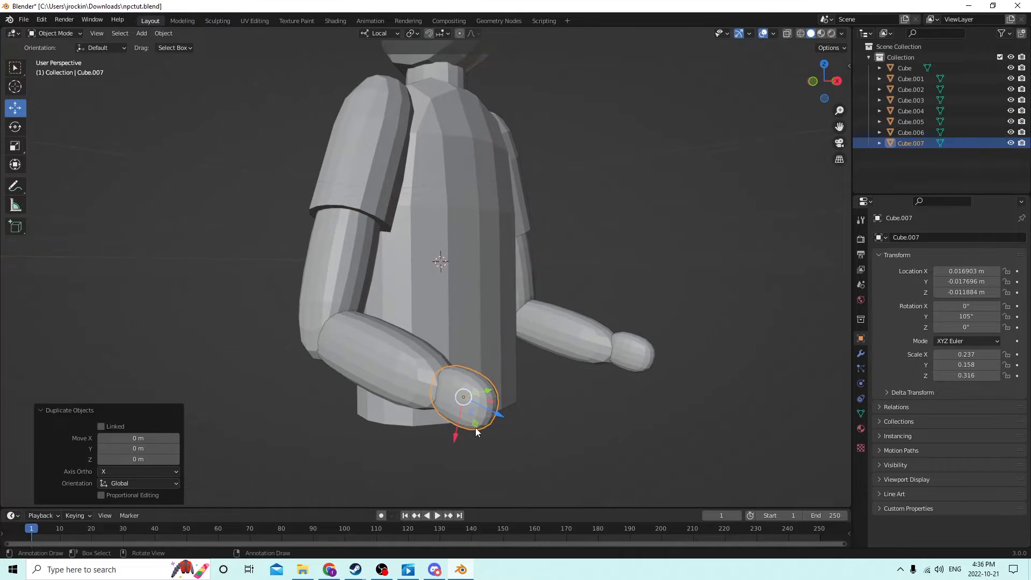
{"action": "left_click_drag", "start_coordinate": [457, 436], "coordinate": [466, 403]}
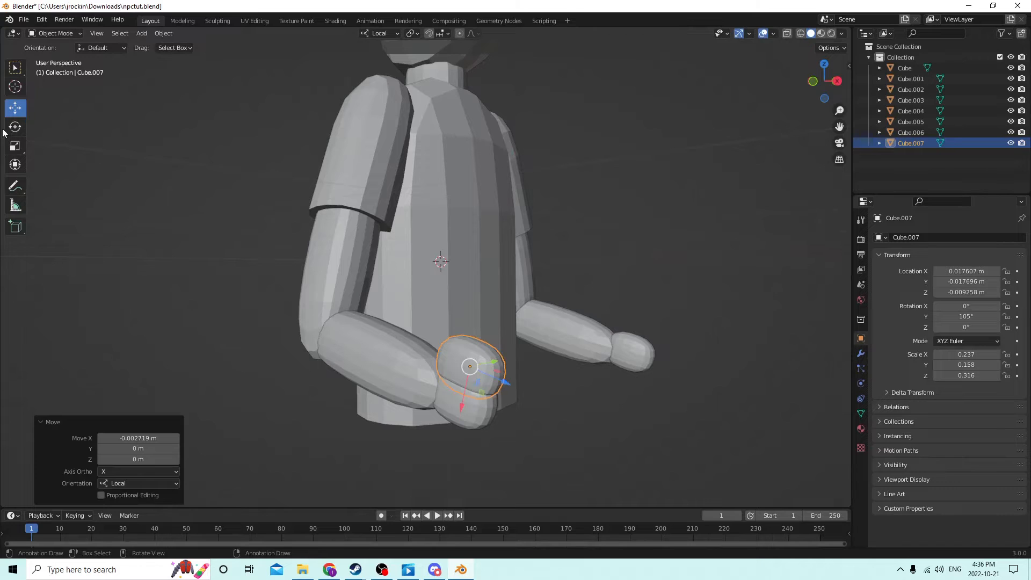
Shrink the thumb copy along its local axes to a scale of about 0.179 in X, 0.063 in Y and 0.077 in Z
{"action": "left_click", "coordinate": [15, 146]}
{"action": "left_click_drag", "start_coordinate": [519, 383], "coordinate": [483, 371]}
{"action": "middle_click_drag", "start_coordinate": [483, 371], "coordinate": [198, 249]}
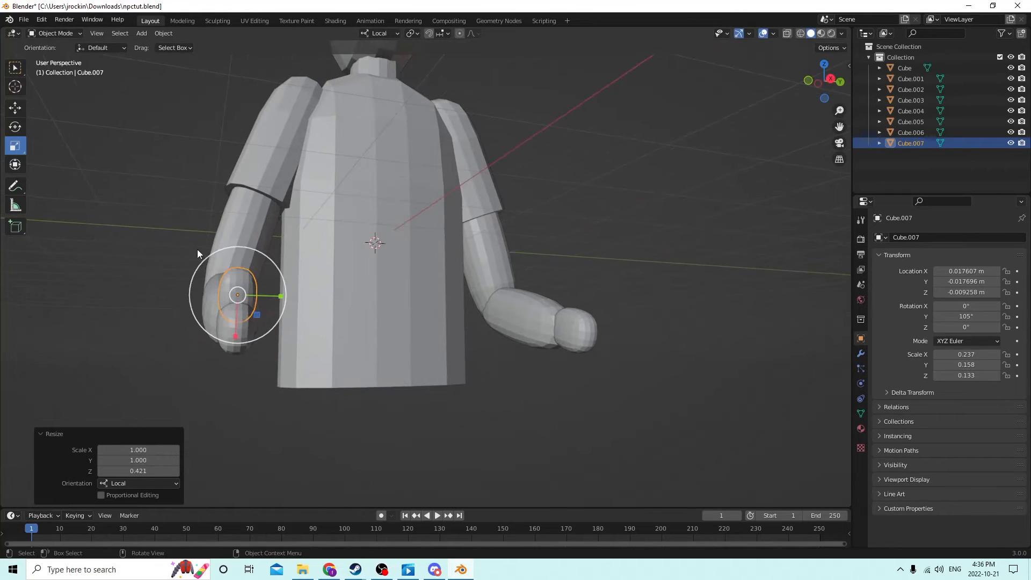
{"action": "left_click_drag", "start_coordinate": [279, 296], "coordinate": [241, 295]}
{"action": "middle_click_drag", "start_coordinate": [242, 295], "coordinate": [441, 404]}
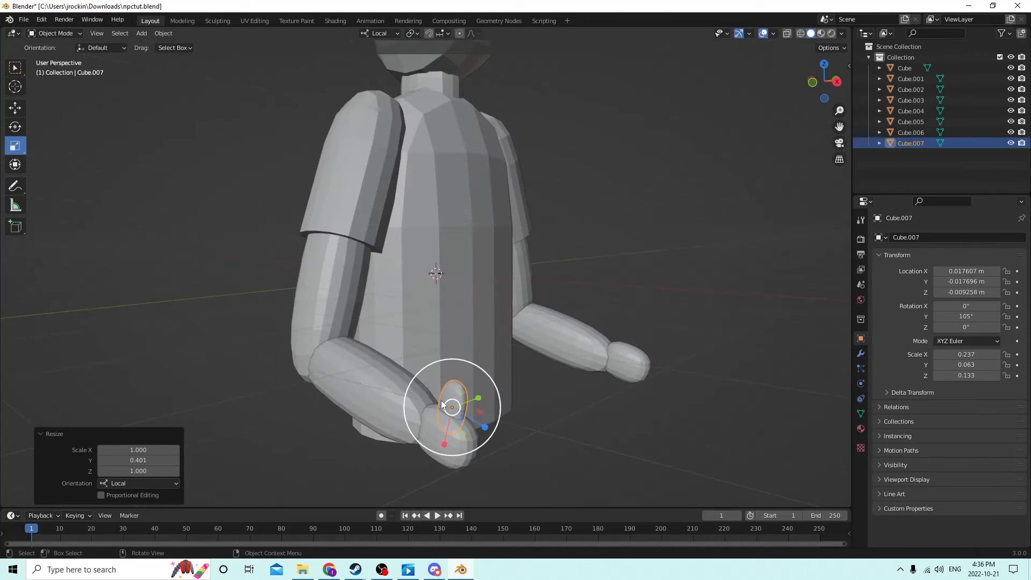
{"action": "left_click_drag", "start_coordinate": [483, 427], "coordinate": [462, 417]}
{"action": "middle_click_drag", "start_coordinate": [462, 417], "coordinate": [427, 318]}
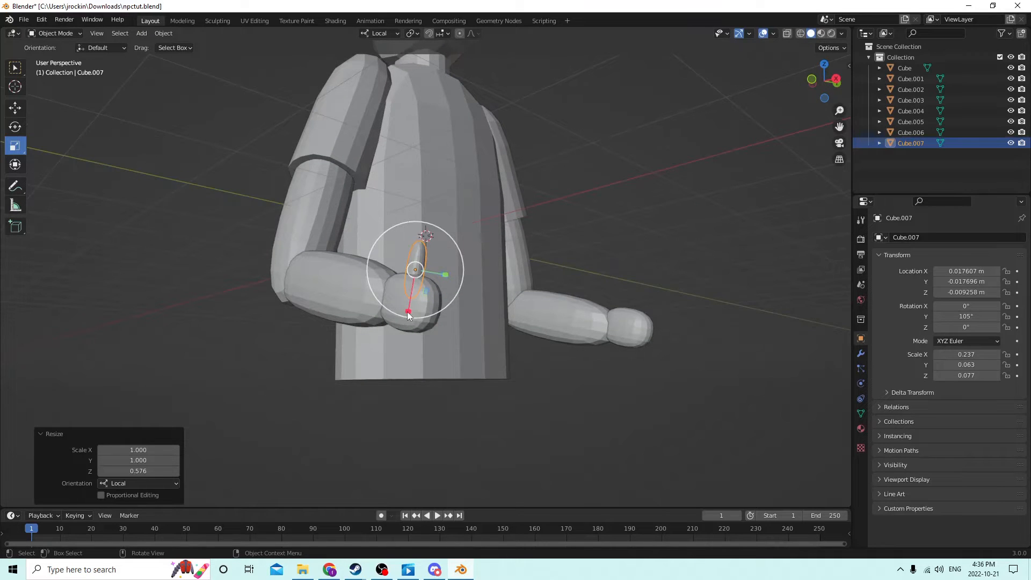
{"action": "left_click_drag", "start_coordinate": [408, 314], "coordinate": [411, 303]}
{"action": "middle_click_drag", "start_coordinate": [411, 299], "coordinate": [408, 285]}
Move the thumb back about 0.0007 m along local Z and up about 0.0003 m along local X
{"action": "left_click", "coordinate": [15, 108]}
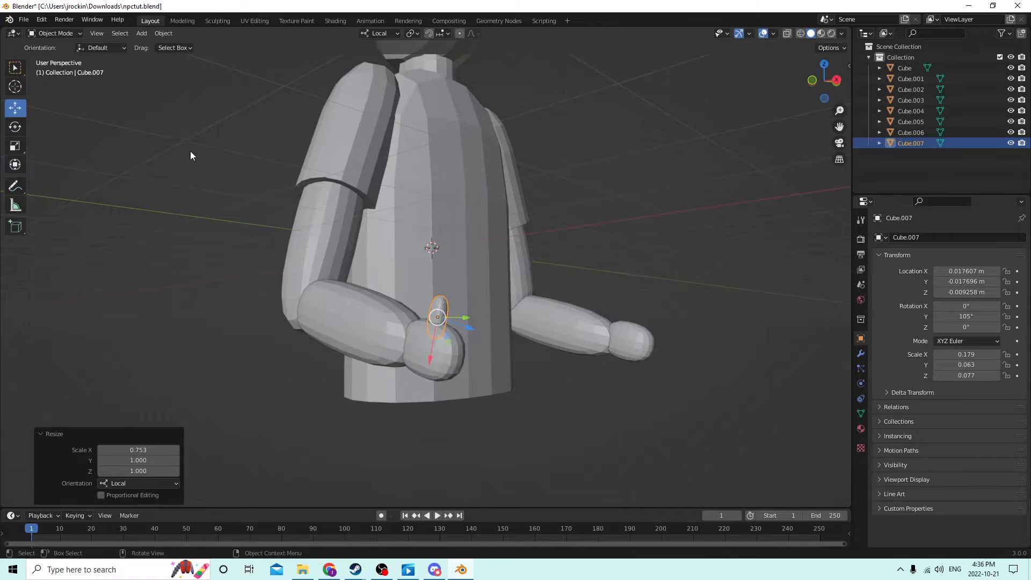
{"action": "middle_click_drag", "start_coordinate": [191, 154], "coordinate": [369, 237]}
{"action": "left_click_drag", "start_coordinate": [672, 460], "coordinate": [669, 458]}
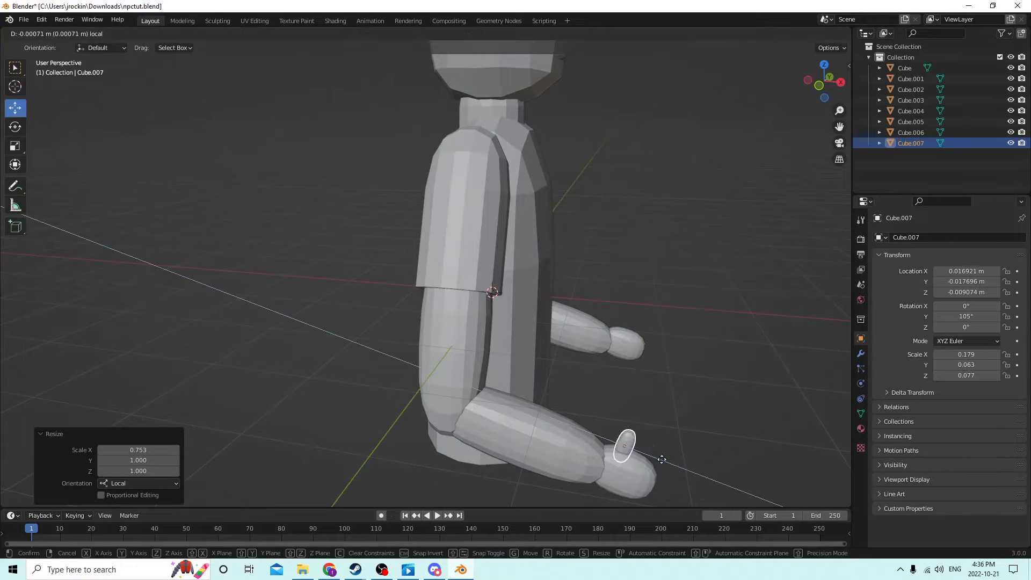
{"action": "middle_click_drag", "start_coordinate": [669, 458], "coordinate": [645, 409]}
{"action": "left_click_drag", "start_coordinate": [583, 297], "coordinate": [586, 292]}
{"action": "middle_click_drag", "start_coordinate": [587, 293], "coordinate": [602, 312]}
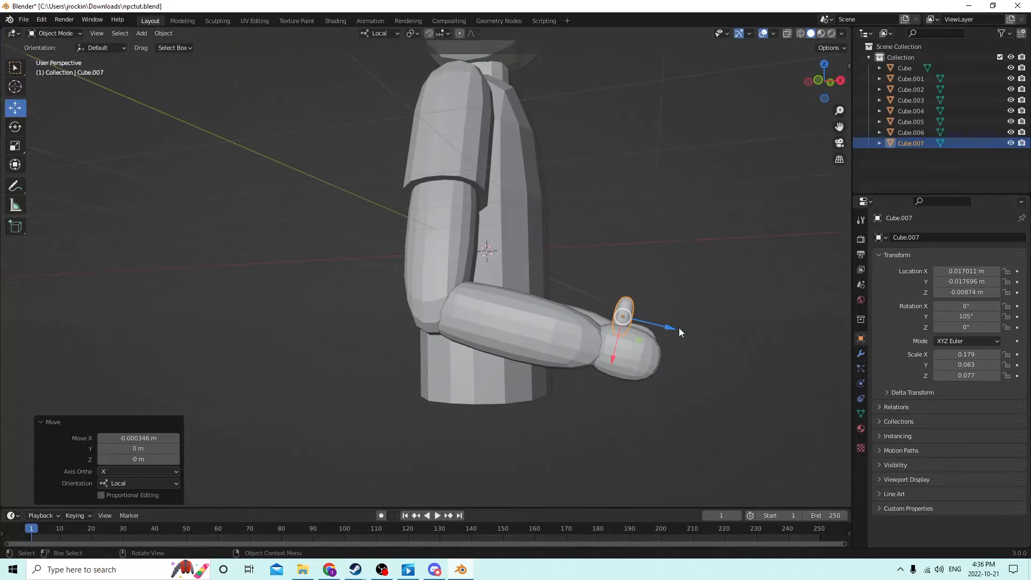
Try tilting the thumb with a Y rotation of 110°, then 120°
{"action": "left_click", "coordinate": [967, 317]}
{"action": "left_click", "coordinate": [964, 317]}
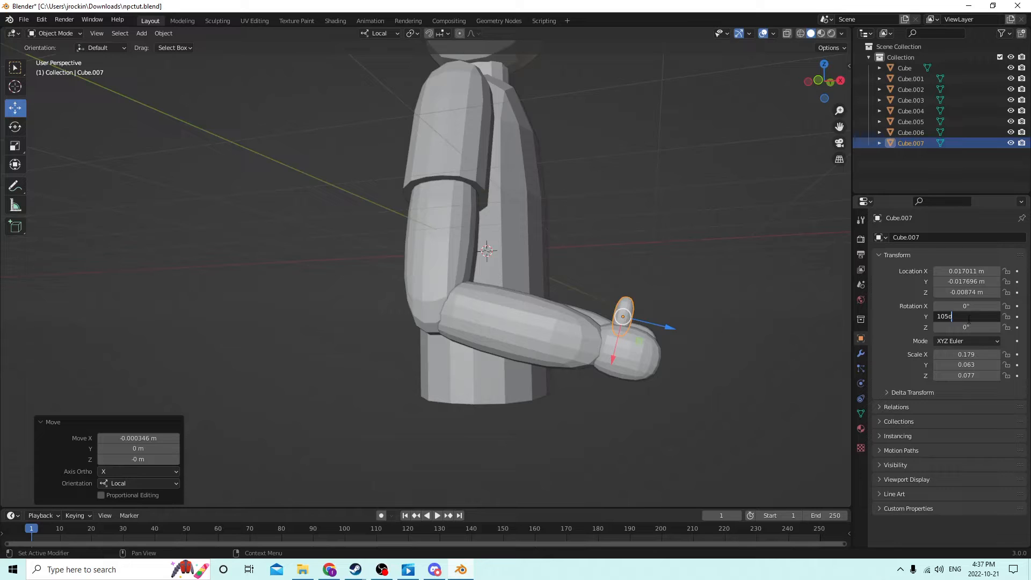
{"action": "key", "text": "BackSpace"}
{"action": "key", "text": "BackSpace"}
{"action": "type", "text": "10"}
{"action": "key", "text": "Return"}
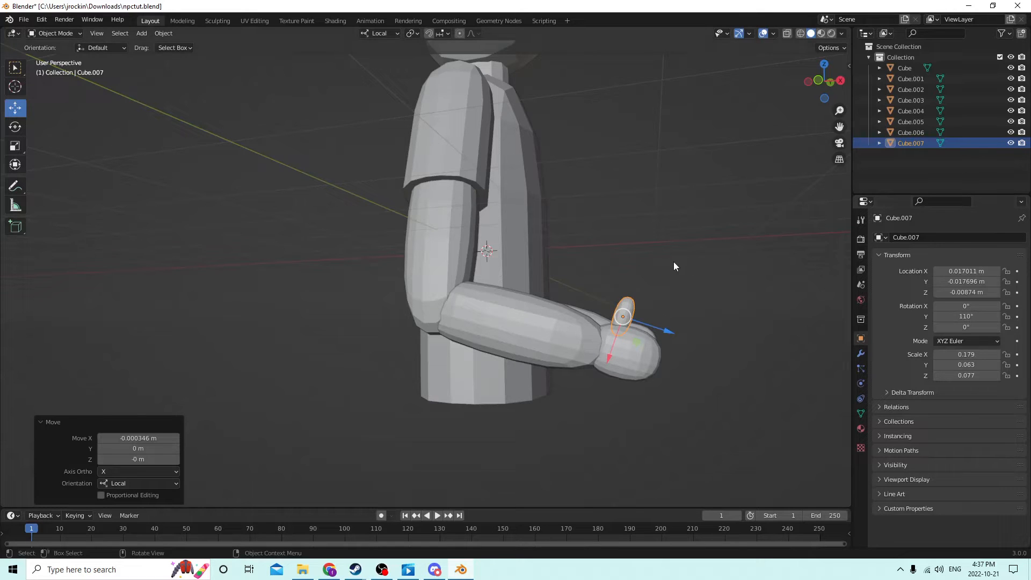
{"action": "middle_click_drag", "start_coordinate": [673, 263], "coordinate": [588, 276]}
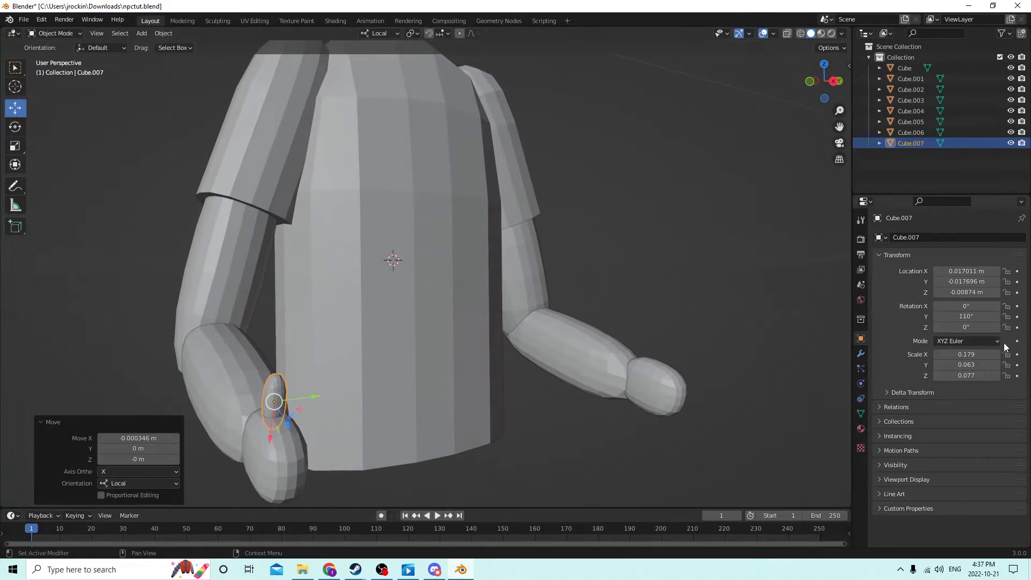
{"action": "left_click", "coordinate": [985, 317]}
{"action": "type", "text": "120"}
{"action": "key", "text": "Return"}
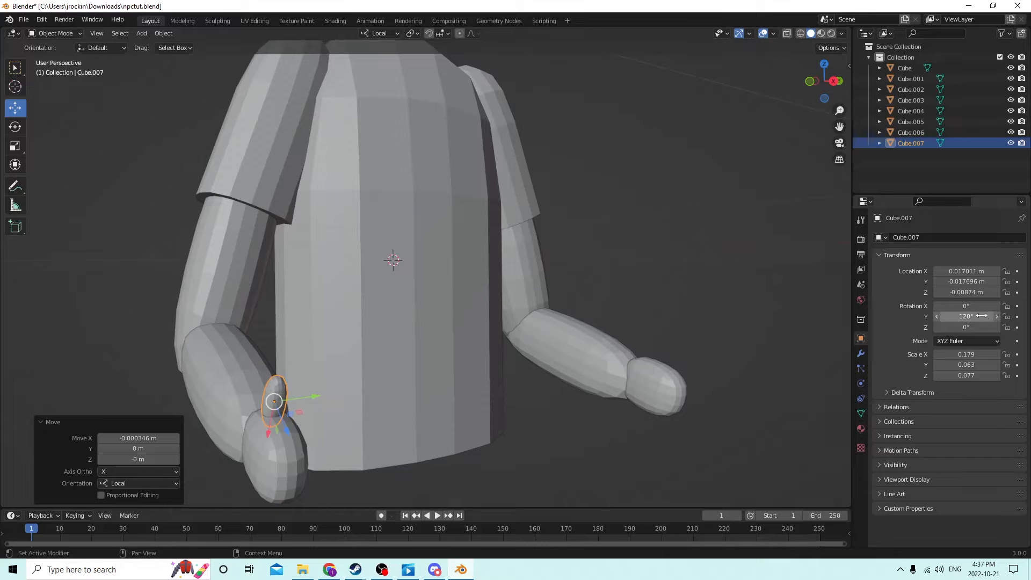
Set the thumb's Y rotation to 130° and shift it about 0.0006 m along its local Z axis
{"action": "left_click", "coordinate": [984, 317]}
{"action": "type", "text": "130"}
{"action": "key", "text": "Return"}
{"action": "middle_click_drag", "start_coordinate": [617, 237], "coordinate": [724, 263]}
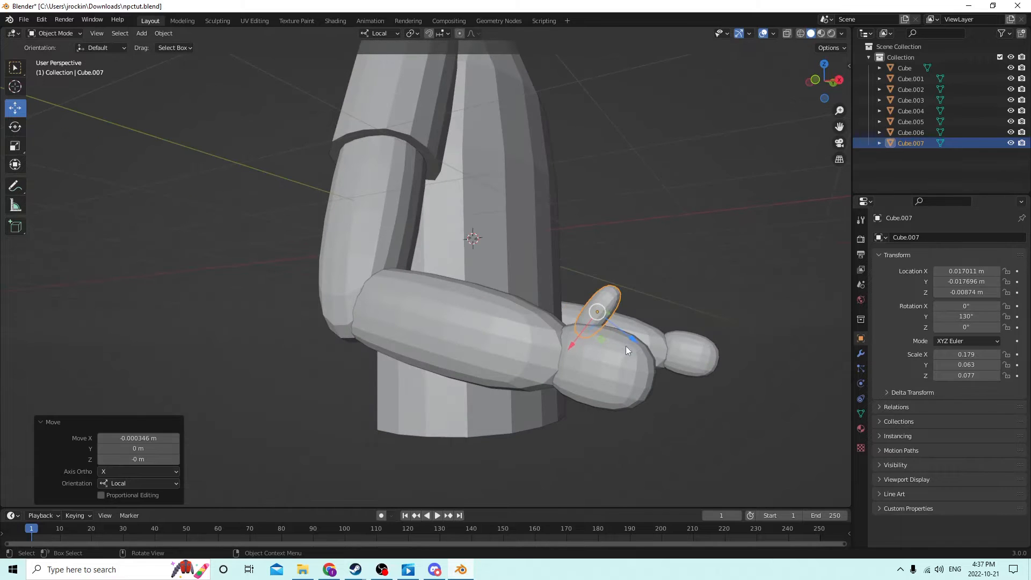
{"action": "left_click_drag", "start_coordinate": [626, 348], "coordinate": [635, 348]}
{"action": "middle_click_drag", "start_coordinate": [638, 351], "coordinate": [614, 320]}
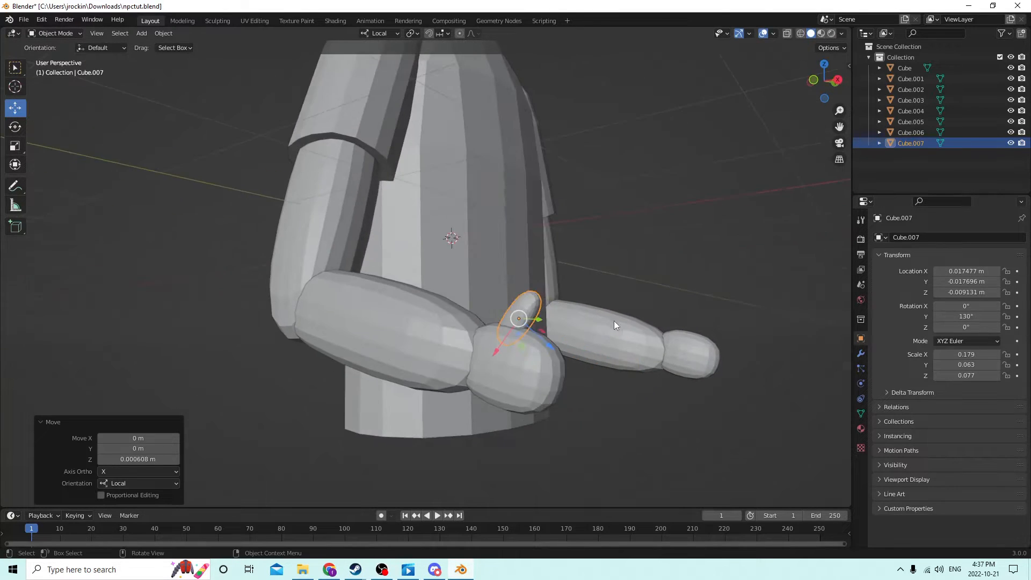
Duplicate the hand and move the copy about 0.0041 m forward along its local Z axis as a finger
{"action": "left_click", "coordinate": [554, 365]}
{"action": "key", "text": "shift+d"}
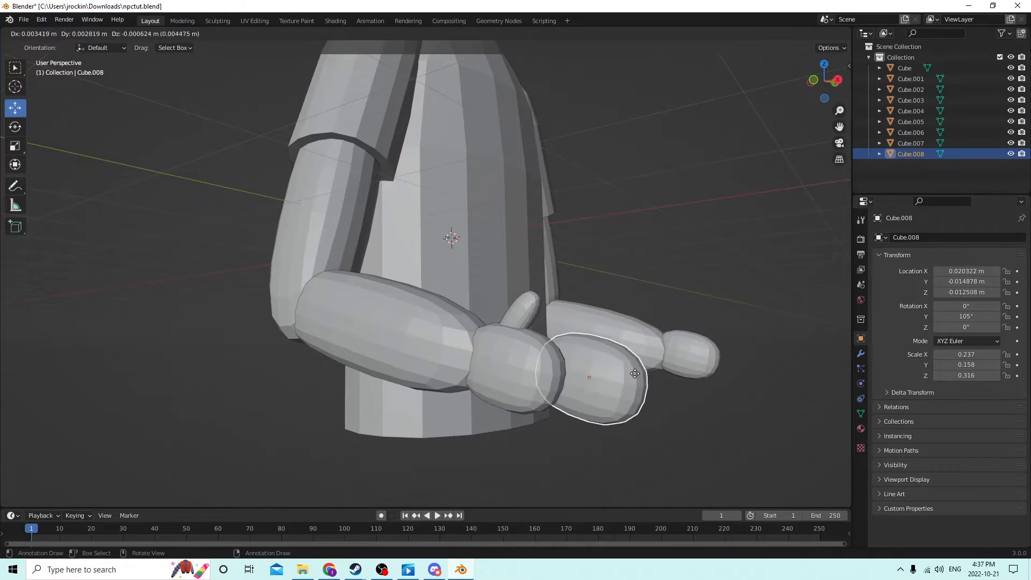
{"action": "key", "text": "Escape"}
{"action": "middle_click_drag", "start_coordinate": [617, 369], "coordinate": [578, 359]}
{"action": "left_click_drag", "start_coordinate": [489, 385], "coordinate": [542, 407]}
{"action": "middle_click_drag", "start_coordinate": [522, 385], "coordinate": [509, 383]}
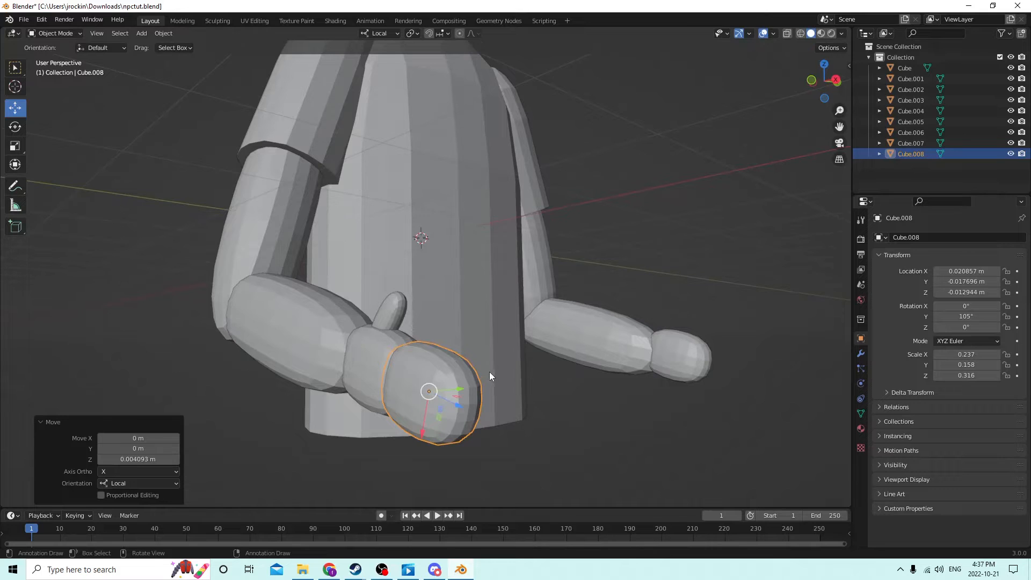
Delete the mirrored hand on the other arm
{"action": "left_click", "coordinate": [694, 354]}
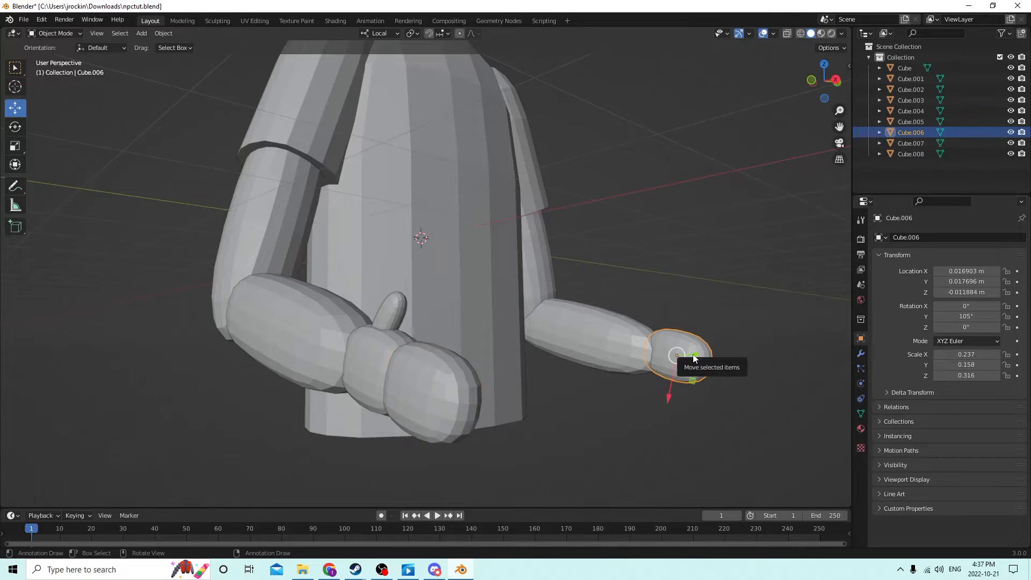
{"action": "key", "text": "Delete"}
{"action": "middle_click_drag", "start_coordinate": [677, 349], "coordinate": [616, 376]}
Shrink the finger copy along its local axes to a scale of about 0.073 in X, 0.074 in Y and 0.222 in Z
{"action": "left_click", "coordinate": [586, 333]}
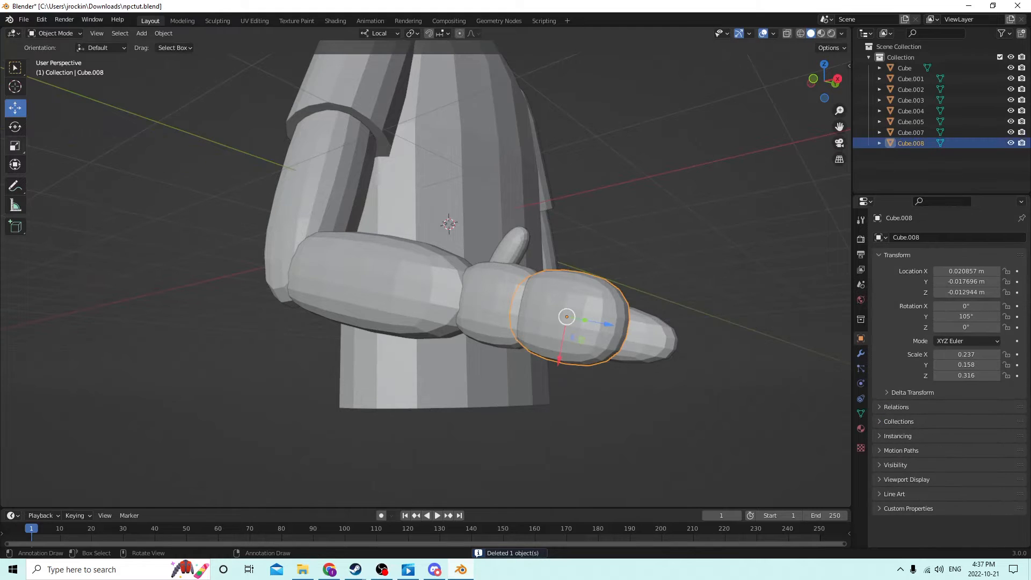
{"action": "left_click", "coordinate": [14, 146]}
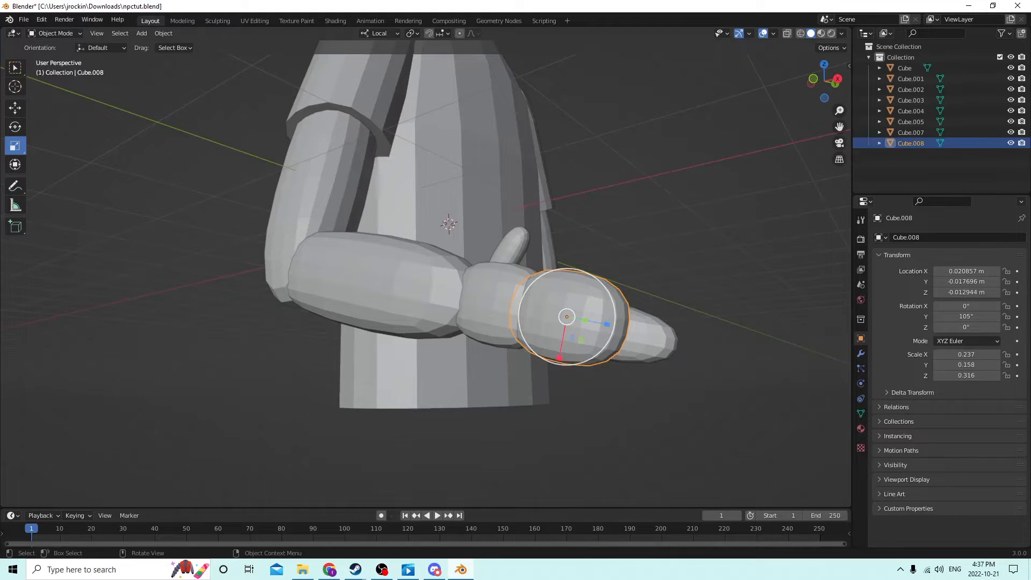
{"action": "left_click_drag", "start_coordinate": [561, 359], "coordinate": [555, 338]}
{"action": "mouse_move", "coordinate": [554, 337]}
{"action": "middle_mouse_down"}
{"action": "mouse_move", "coordinate": [558, 348]}
{"action": "mouse_move", "coordinate": [567, 338]}
{"action": "middle_mouse_up"}
{"action": "left_click_drag", "start_coordinate": [692, 400], "coordinate": [678, 396]}
{"action": "middle_click_drag", "start_coordinate": [678, 395], "coordinate": [643, 382]}
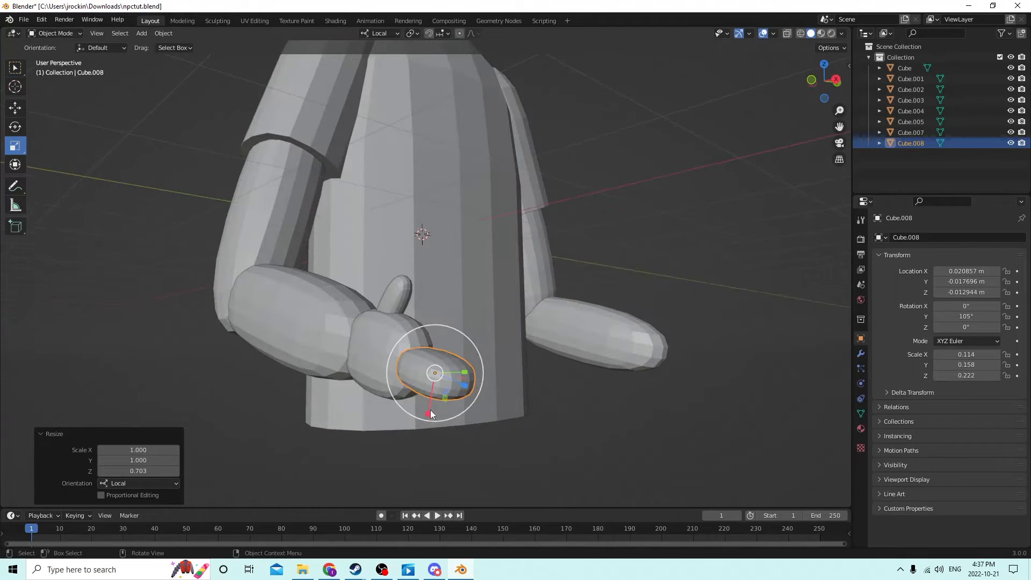
{"action": "left_click_drag", "start_coordinate": [428, 414], "coordinate": [425, 401]}
{"action": "middle_click_drag", "start_coordinate": [424, 401], "coordinate": [232, 339]}
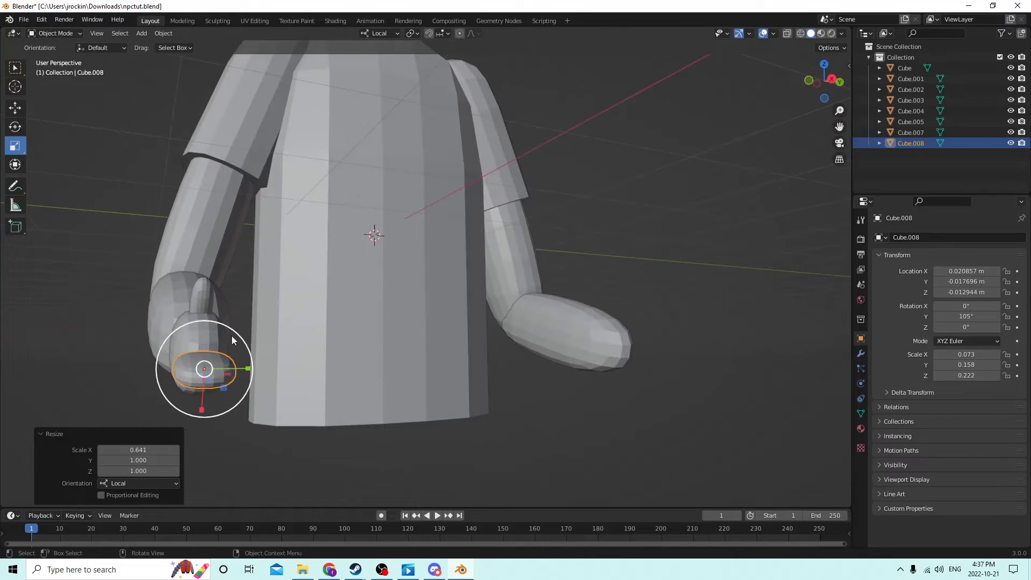
{"action": "left_click_drag", "start_coordinate": [248, 368], "coordinate": [224, 370]}
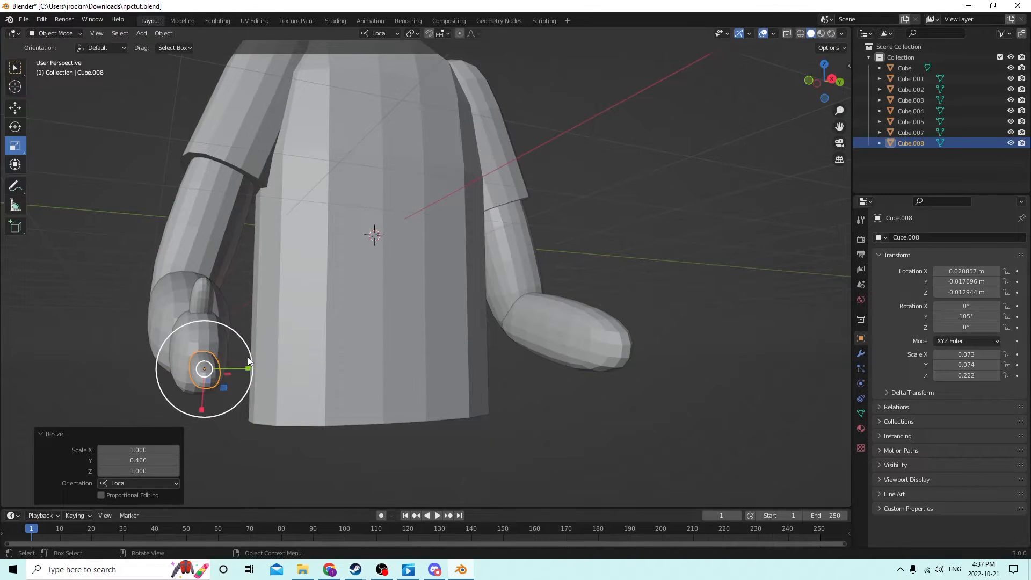
{"action": "middle_click_drag", "start_coordinate": [224, 371], "coordinate": [334, 353]}
Shift the thumb about -0.0002 m along its local Y axis, away from the torso
{"action": "middle_click_drag", "start_coordinate": [476, 359], "coordinate": [485, 353]}
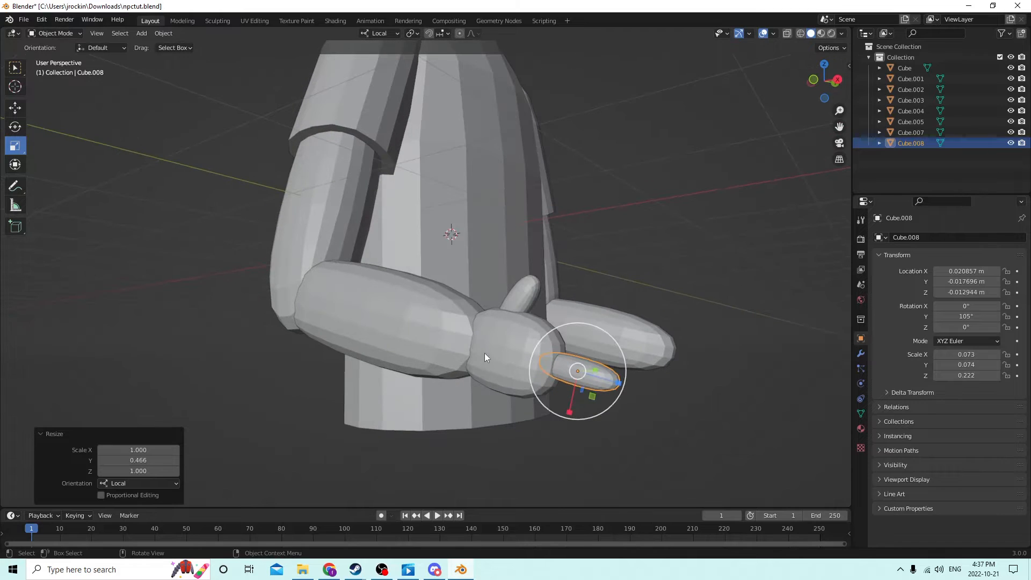
{"action": "left_click", "coordinate": [516, 297]}
{"action": "middle_click_drag", "start_coordinate": [515, 298], "coordinate": [504, 297]}
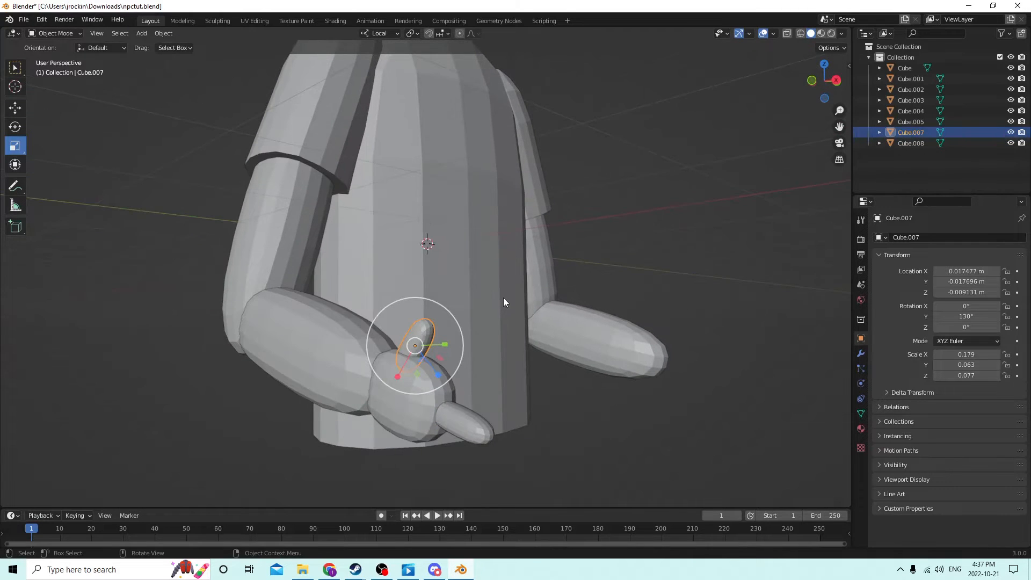
{"action": "left_click", "coordinate": [15, 107]}
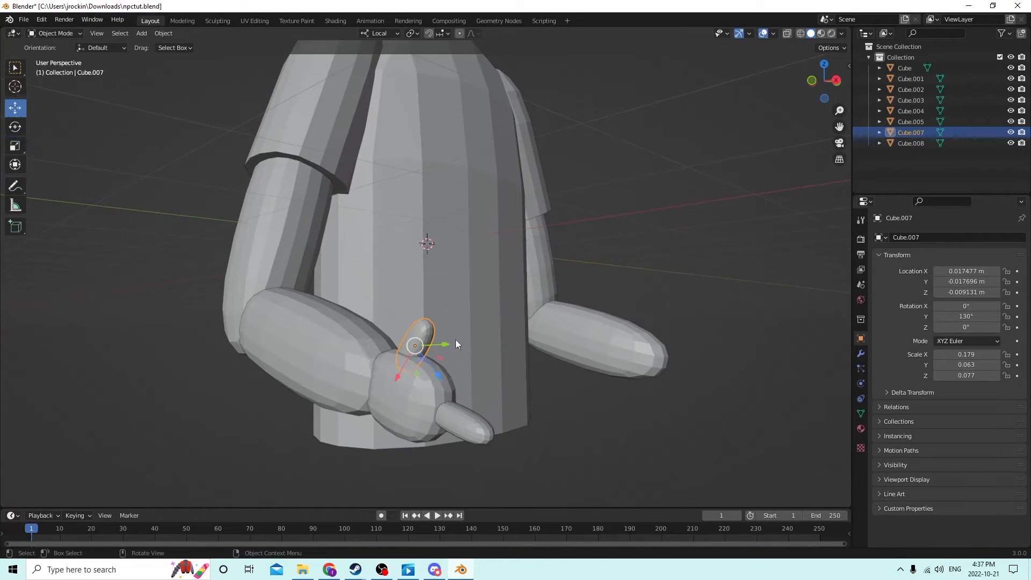
{"action": "left_click_drag", "start_coordinate": [444, 343], "coordinate": [439, 345]}
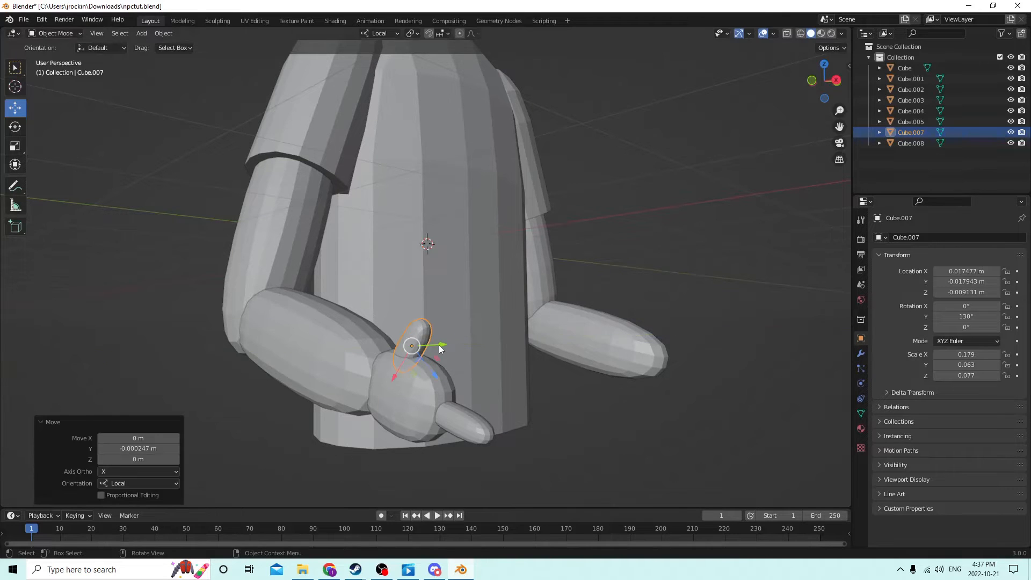
{"action": "middle_click_drag", "start_coordinate": [440, 345], "coordinate": [443, 338]}
Move the finger outward along its local Y axis to a Y location of about -0.0181 m
{"action": "left_click", "coordinate": [506, 357]}
{"action": "middle_click_drag", "start_coordinate": [506, 356], "coordinate": [364, 379]}
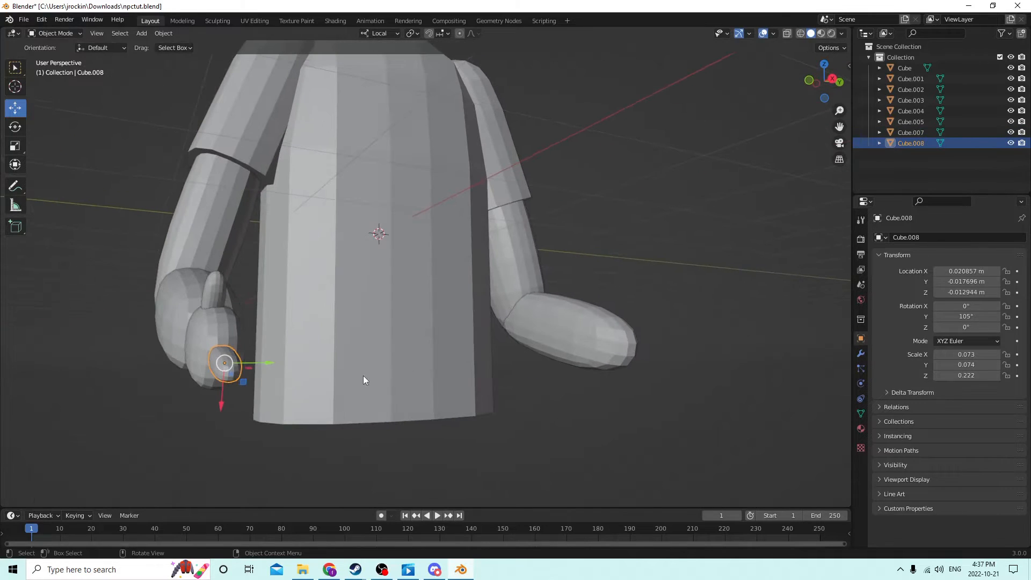
{"action": "left_click_drag", "start_coordinate": [266, 364], "coordinate": [257, 365]}
{"action": "middle_click_drag", "start_coordinate": [257, 365], "coordinate": [114, 254]}
Narrow the hand slightly along its local Y axis
{"action": "left_click", "coordinate": [152, 316]}
{"action": "left_click", "coordinate": [16, 146]}
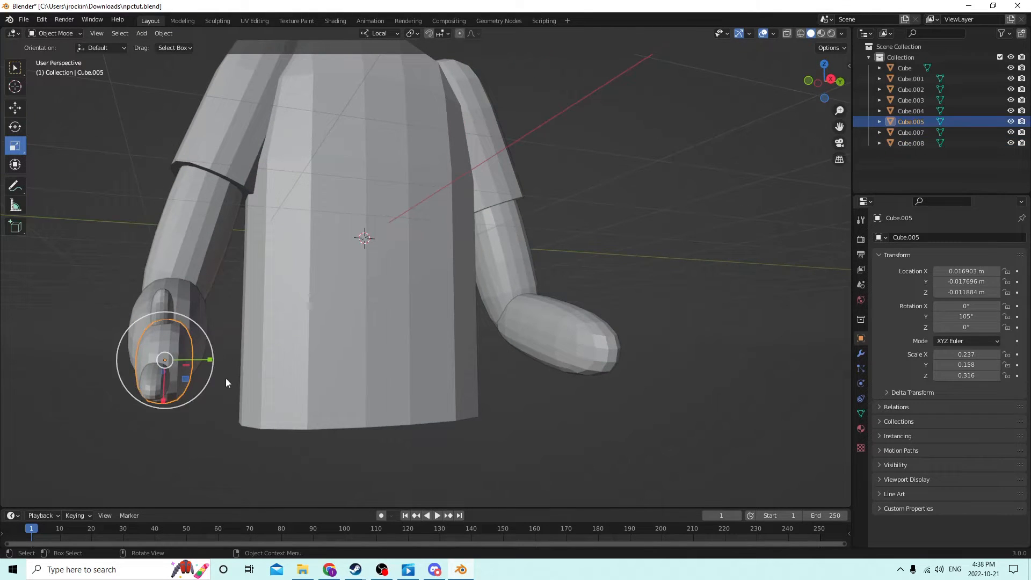
{"action": "left_click_drag", "start_coordinate": [203, 360], "coordinate": [197, 361]}
{"action": "middle_click_drag", "start_coordinate": [197, 361], "coordinate": [290, 353]}
Duplicate the finger and move the copy about 0.0013 m along its local X axis, below the original
{"action": "left_click", "coordinate": [620, 317]}
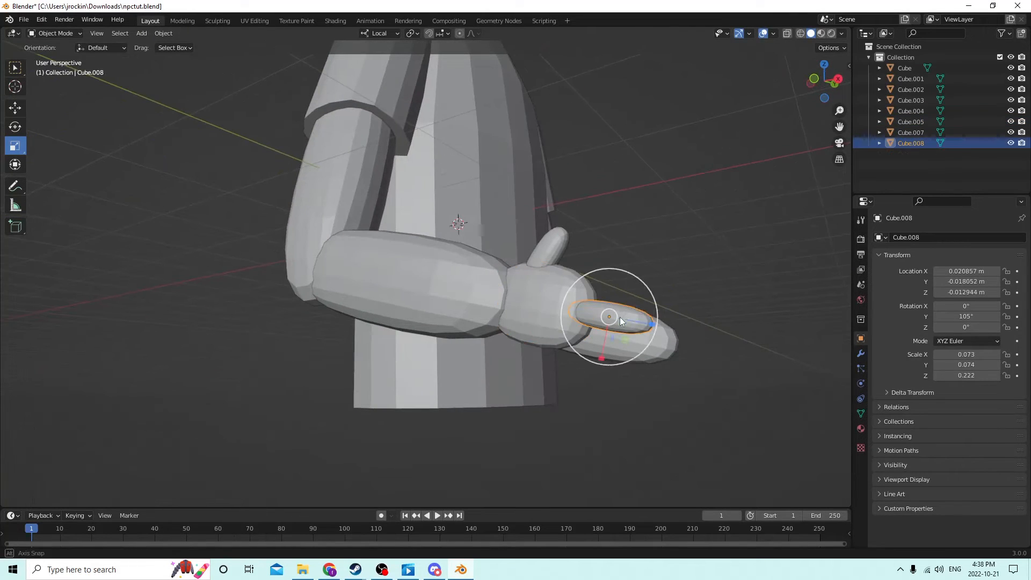
{"action": "middle_click_drag", "start_coordinate": [620, 317], "coordinate": [617, 319]}
{"action": "key", "text": "shift+d"}
{"action": "right_click", "coordinate": [628, 305]}
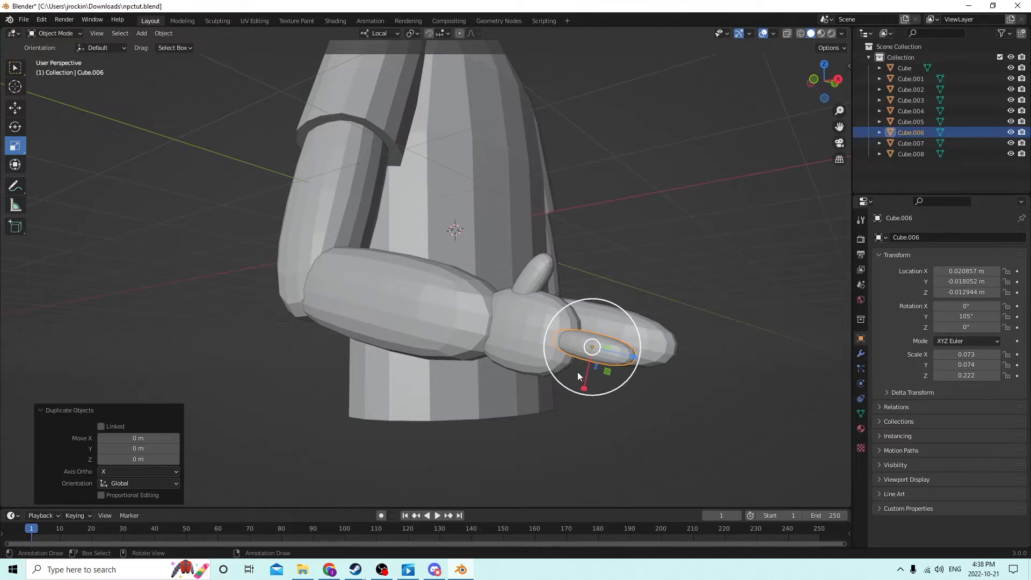
{"action": "left_click", "coordinate": [15, 109]}
{"action": "middle_click_drag", "start_coordinate": [496, 222], "coordinate": [620, 282]}
{"action": "left_click_drag", "start_coordinate": [694, 336], "coordinate": [685, 352]}
{"action": "middle_click_drag", "start_coordinate": [685, 353], "coordinate": [669, 338]}
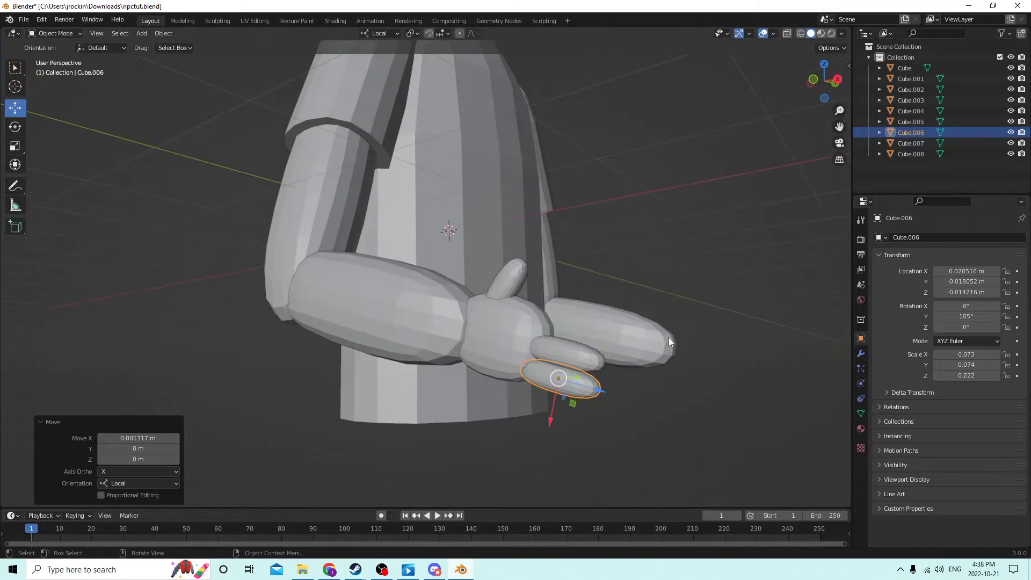
Shrink the lower finger to a scale of about 0.061 in X and 0.197 in Z, and shift it about -0.0005 m along local Z
{"action": "left_click", "coordinate": [15, 146]}
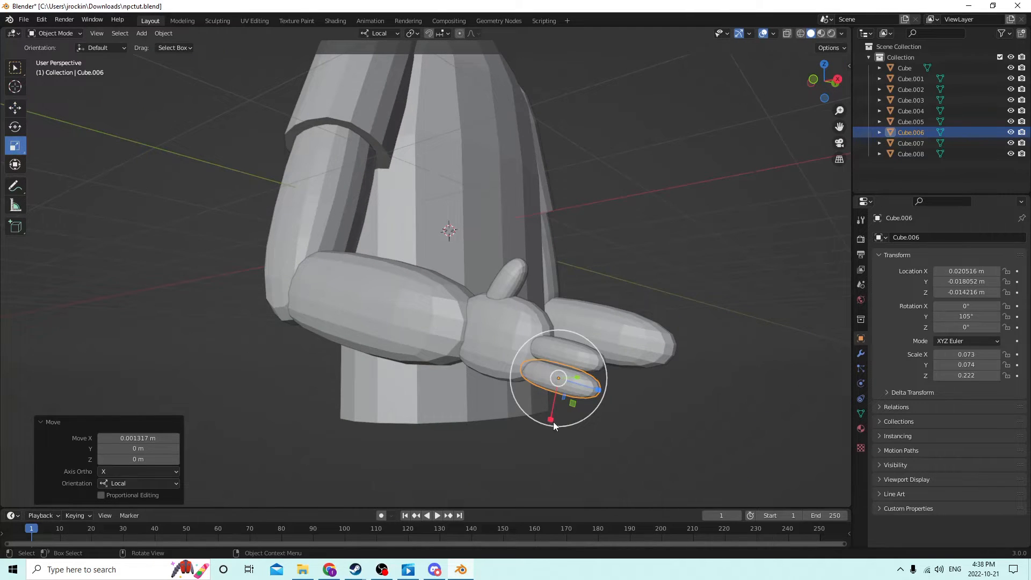
{"action": "left_click_drag", "start_coordinate": [551, 423], "coordinate": [588, 386]}
{"action": "left_click", "coordinate": [15, 107]}
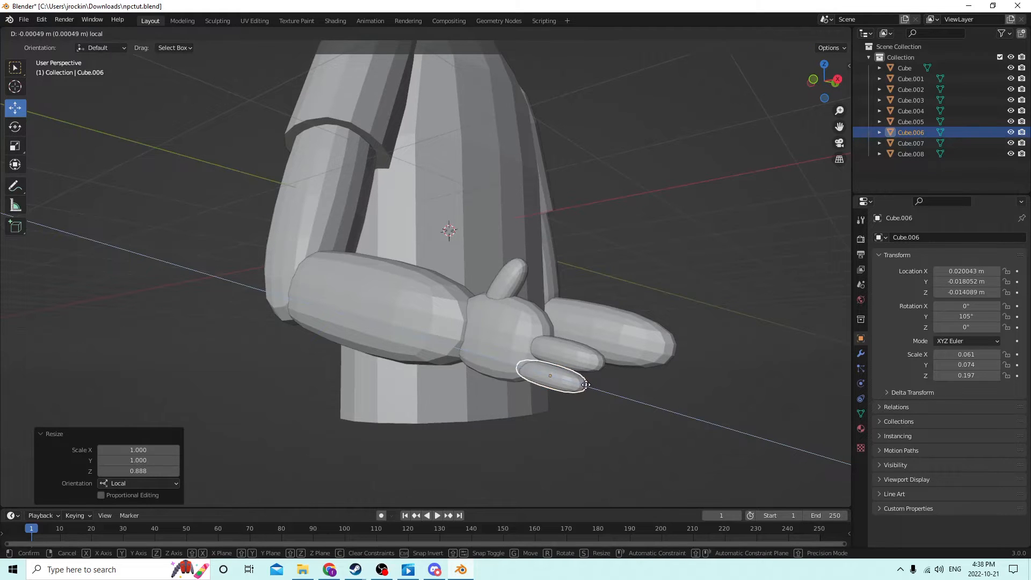
{"action": "middle_click_drag", "start_coordinate": [588, 387], "coordinate": [597, 355]}
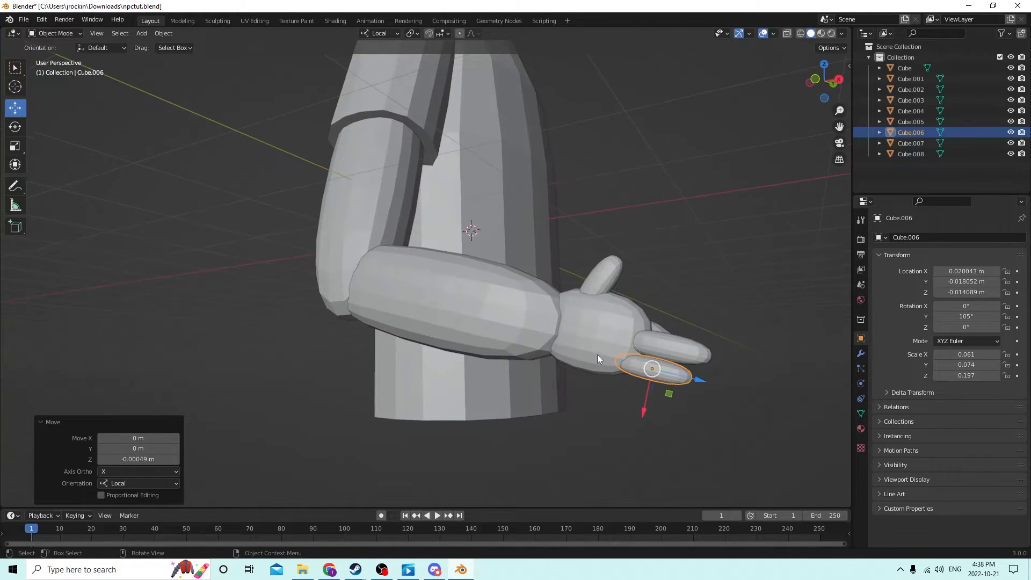
Thin the upper finger to an X scale of about 0.045 and move it to about X 0.0207 m, Z -0.0126 m
{"action": "left_click", "coordinate": [676, 348]}
{"action": "middle_click_drag", "start_coordinate": [676, 348], "coordinate": [335, 224]}
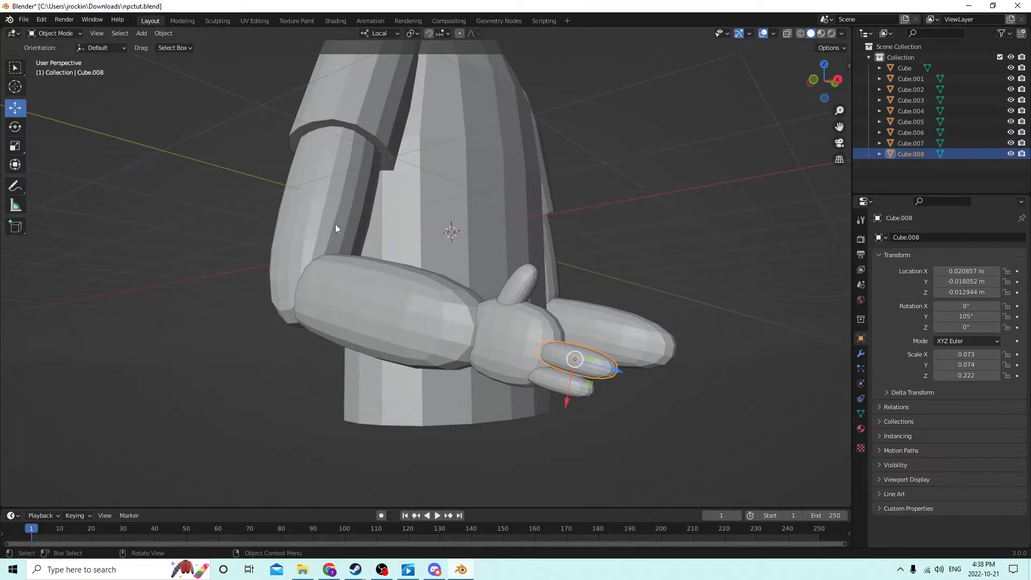
{"action": "left_click", "coordinate": [15, 146]}
{"action": "left_click_drag", "start_coordinate": [568, 399], "coordinate": [572, 382]}
{"action": "middle_click_drag", "start_coordinate": [573, 382], "coordinate": [427, 200]}
{"action": "left_click", "coordinate": [21, 115]}
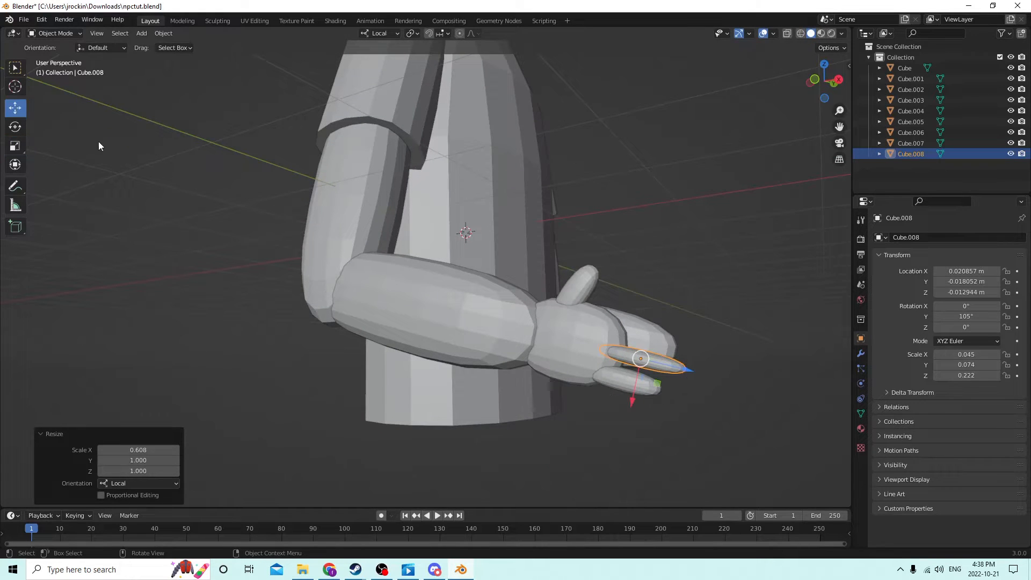
{"action": "left_click_drag", "start_coordinate": [633, 404], "coordinate": [633, 392]}
{"action": "left_click_drag", "start_coordinate": [686, 366], "coordinate": [676, 367]}
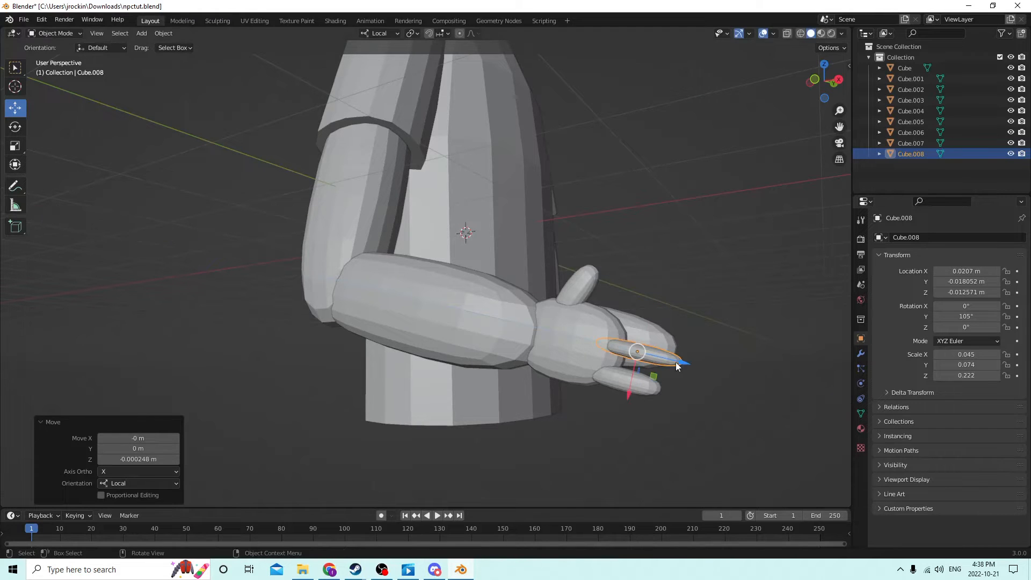
Thin the lower finger to an X scale of about 0.045 and nudge it up slightly along its local X axis
{"action": "left_click", "coordinate": [637, 386]}
{"action": "middle_click_drag", "start_coordinate": [637, 386], "coordinate": [644, 383]}
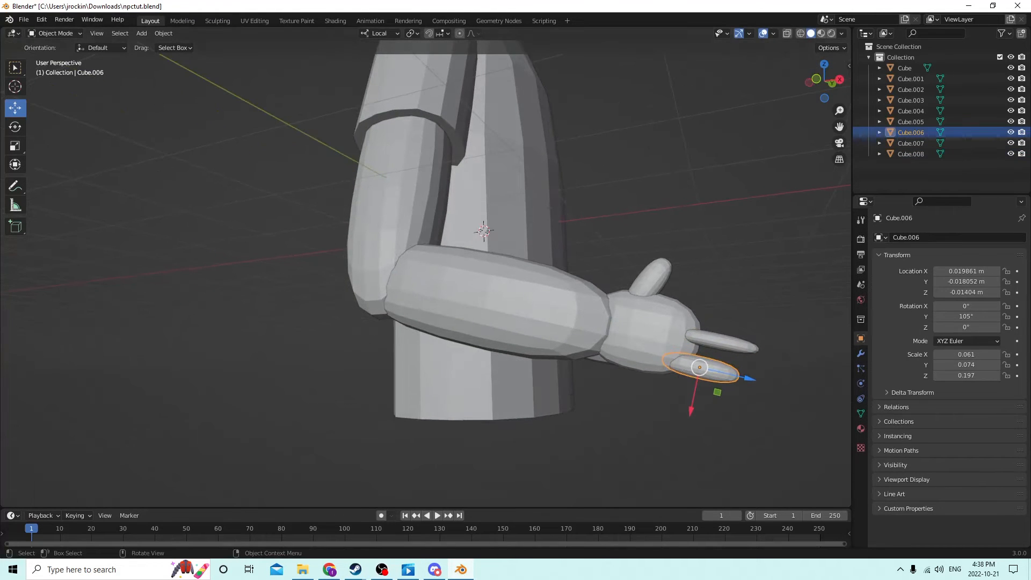
{"action": "left_click", "coordinate": [15, 146]}
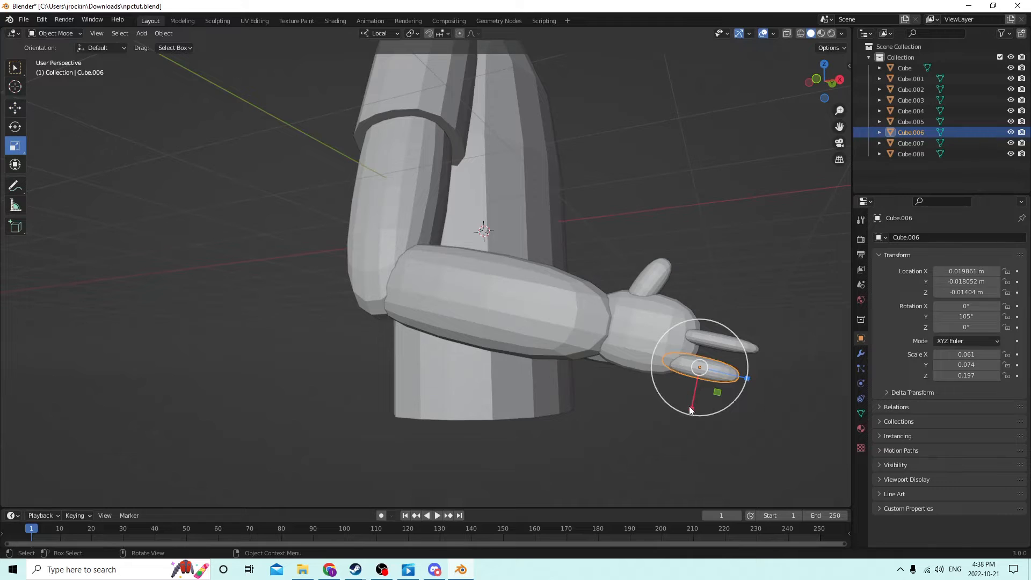
{"action": "left_click_drag", "start_coordinate": [691, 411], "coordinate": [688, 394]}
{"action": "middle_click_drag", "start_coordinate": [688, 394], "coordinate": [618, 350]}
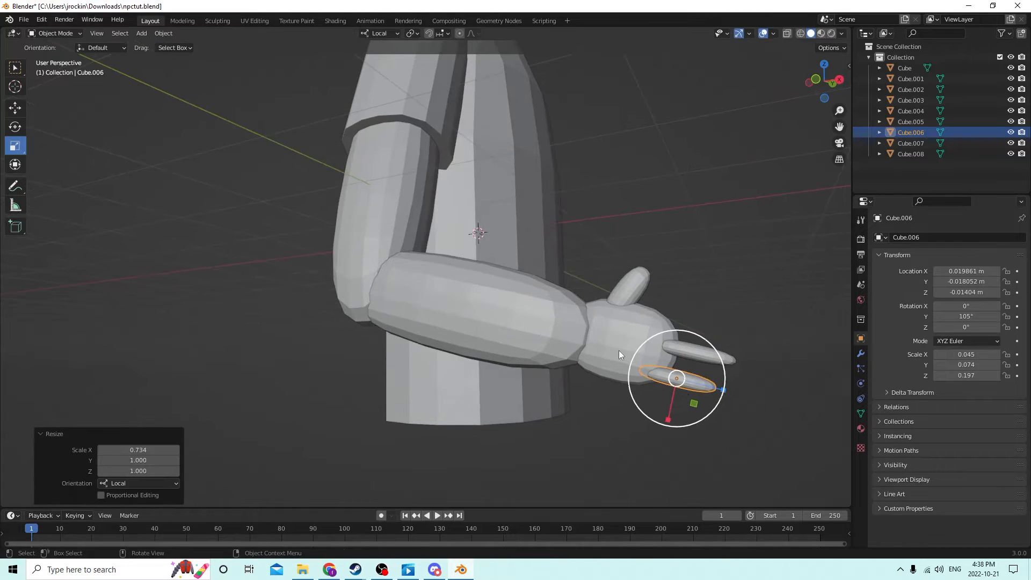
{"action": "left_click", "coordinate": [15, 109]}
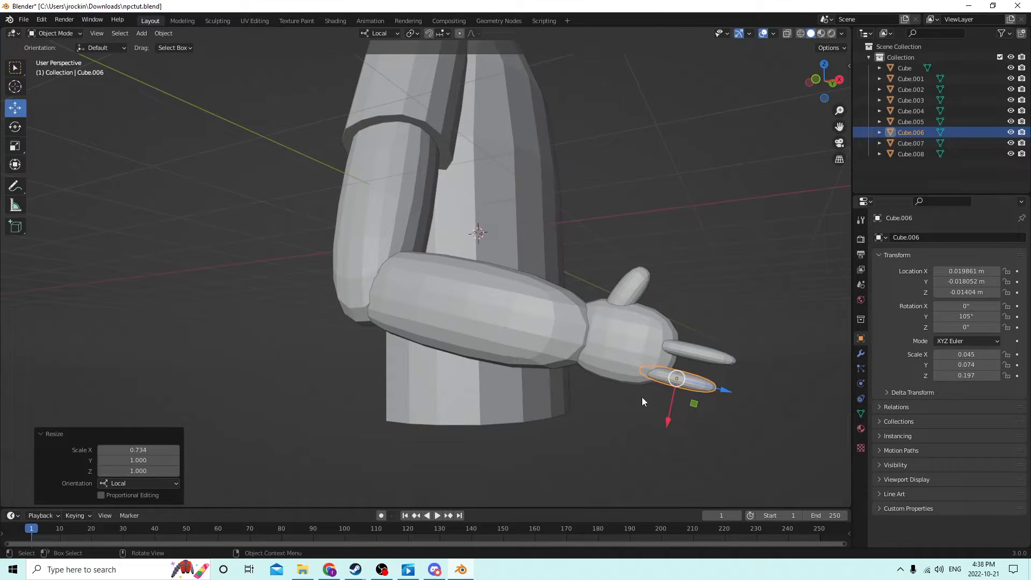
{"action": "left_click_drag", "start_coordinate": [669, 419], "coordinate": [669, 415]}
{"action": "middle_click_drag", "start_coordinate": [669, 415], "coordinate": [616, 397]}
Narrow both fingers together along their local Y axis by a factor of about 0.773
{"action": "left_click", "coordinate": [201, 335], "text": "shift"}
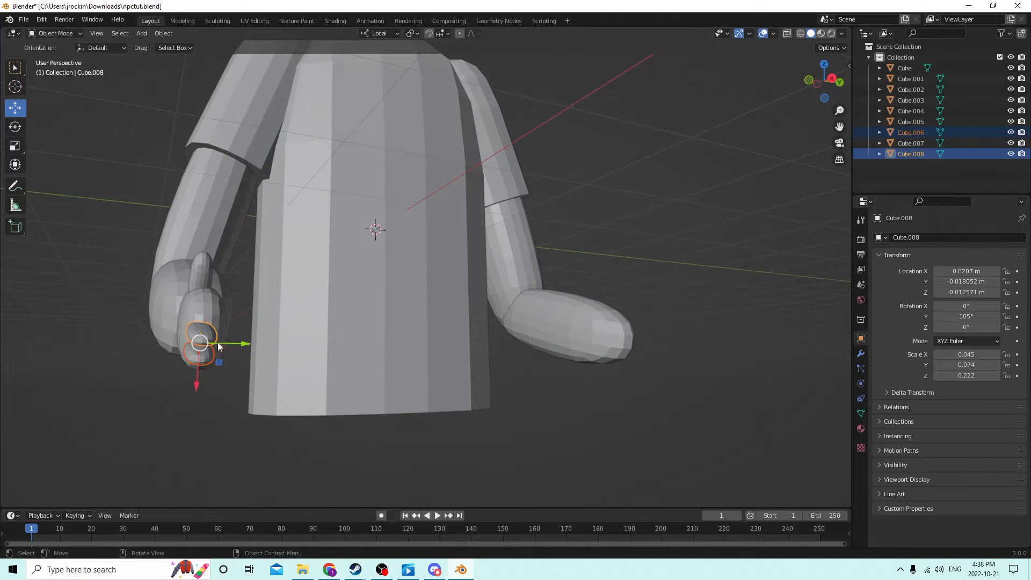
{"action": "middle_click_drag", "start_coordinate": [201, 334], "coordinate": [225, 364]}
{"action": "left_click", "coordinate": [16, 148]}
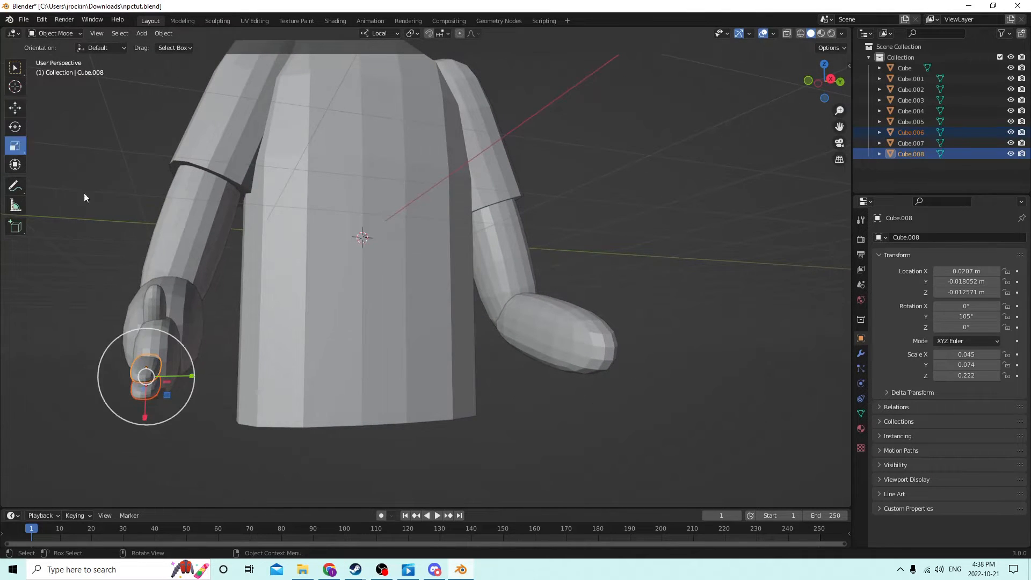
{"action": "left_click_drag", "start_coordinate": [192, 376], "coordinate": [173, 376]}
{"action": "middle_click_drag", "start_coordinate": [180, 387], "coordinate": [280, 349]}
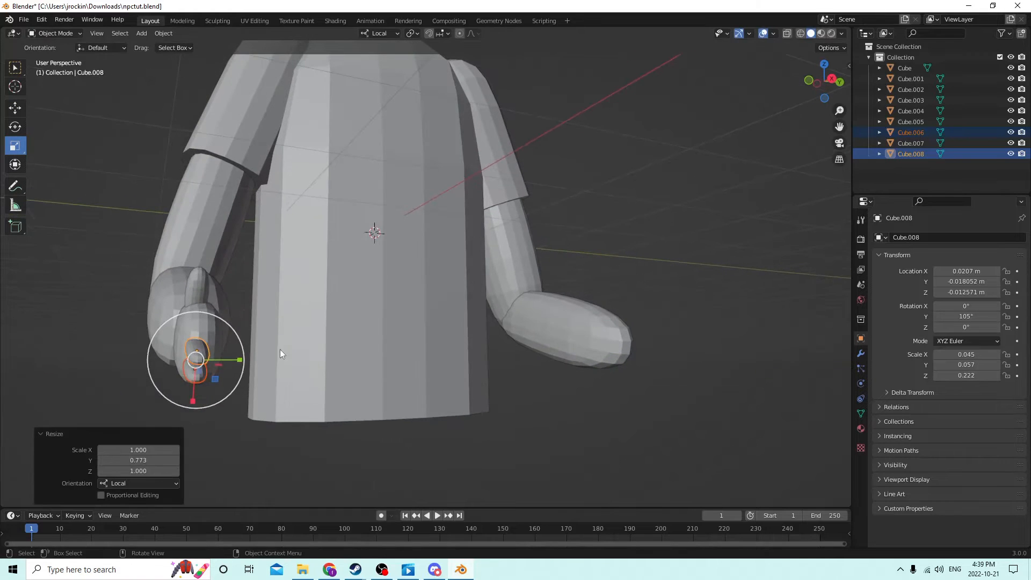
{"action": "left_click", "coordinate": [235, 276]}
{"action": "middle_click_drag", "start_coordinate": [236, 276], "coordinate": [302, 280]}
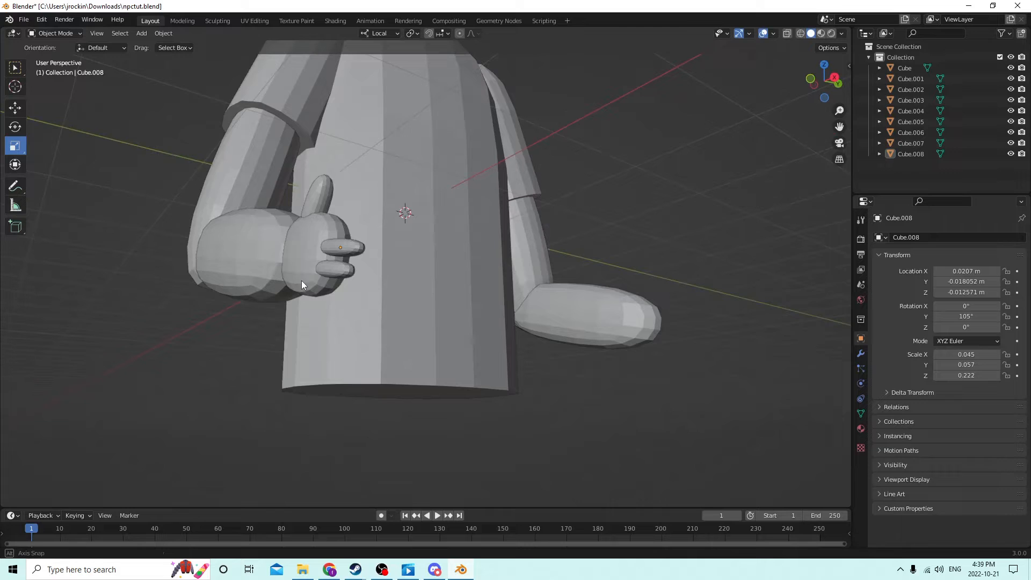
Duplicate the upper finger and place the copy above it, at about X 0.0204 m and Z -0.0116 m
{"action": "left_click", "coordinate": [340, 244]}
{"action": "middle_click_drag", "start_coordinate": [334, 242], "coordinate": [214, 201]}
{"action": "key", "text": "shift+d"}
{"action": "key", "text": "Escape"}
{"action": "left_click", "coordinate": [16, 108]}
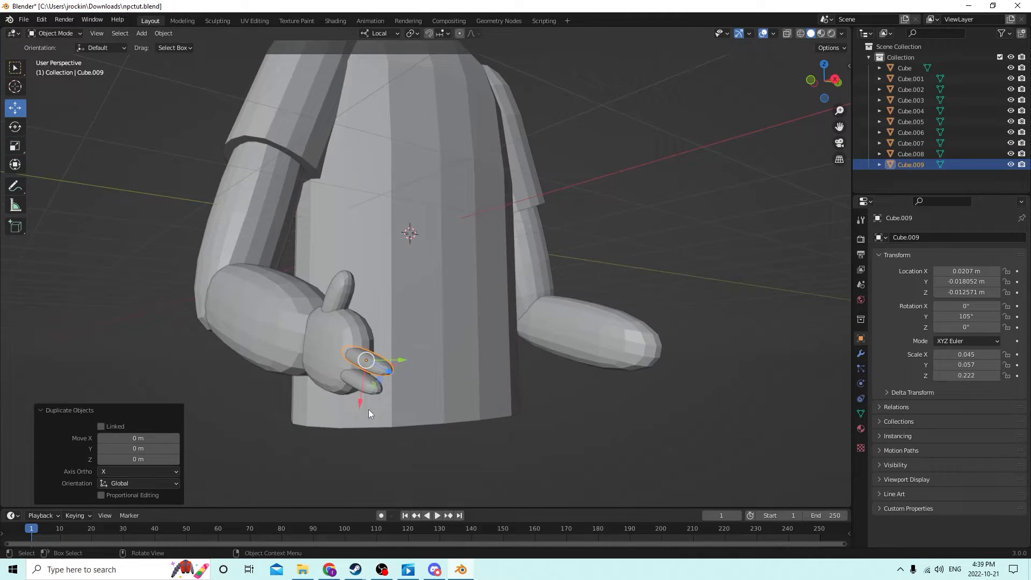
{"action": "left_click_drag", "start_coordinate": [361, 400], "coordinate": [359, 382]}
{"action": "middle_click_drag", "start_coordinate": [358, 382], "coordinate": [480, 385]}
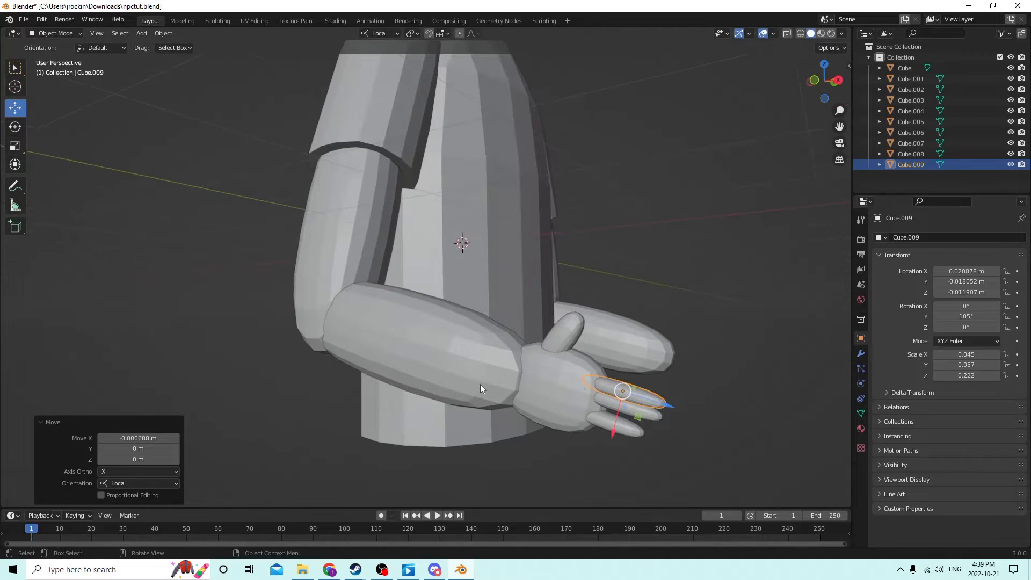
{"action": "left_click_drag", "start_coordinate": [668, 402], "coordinate": [607, 418]}
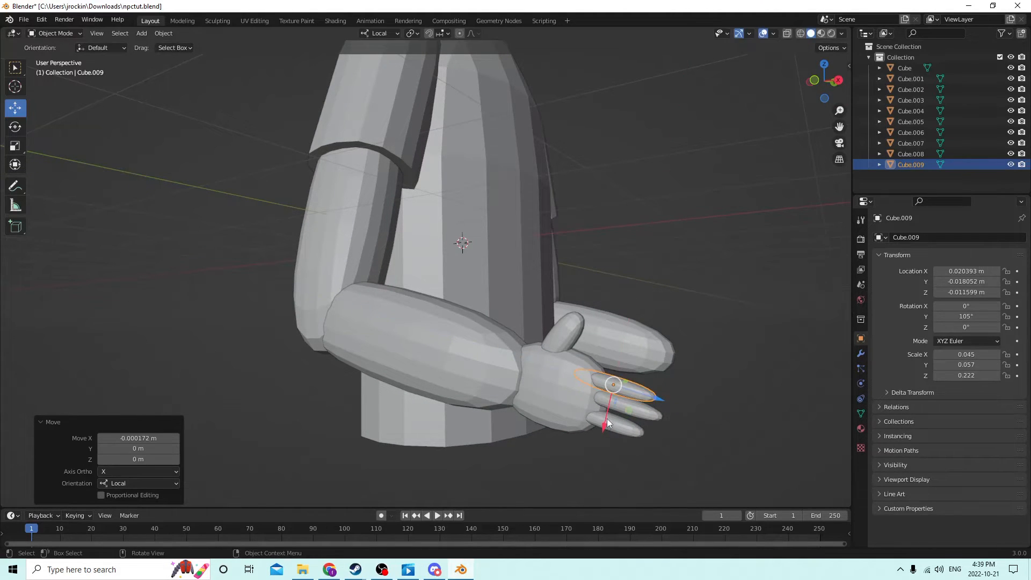
{"action": "middle_click_drag", "start_coordinate": [607, 417], "coordinate": [474, 391]}
Nudge the lowest finger up slightly along its local X axis, closer to the middle finger
{"action": "left_click", "coordinate": [552, 289]}
{"action": "left_click_drag", "start_coordinate": [474, 388], "coordinate": [474, 381]}
{"action": "middle_click_drag", "start_coordinate": [473, 381], "coordinate": [490, 297]}
Duplicate the lowest finger and shift the copy about 0.0008 m along local X and -0.0007 m along local Z as the little finger
{"action": "left_click", "coordinate": [506, 244]}
{"action": "key", "text": "shift+d"}
{"action": "key", "text": "Escape"}
{"action": "left_click_drag", "start_coordinate": [440, 303], "coordinate": [440, 315]}
{"action": "middle_click_drag", "start_coordinate": [441, 316], "coordinate": [542, 335]}
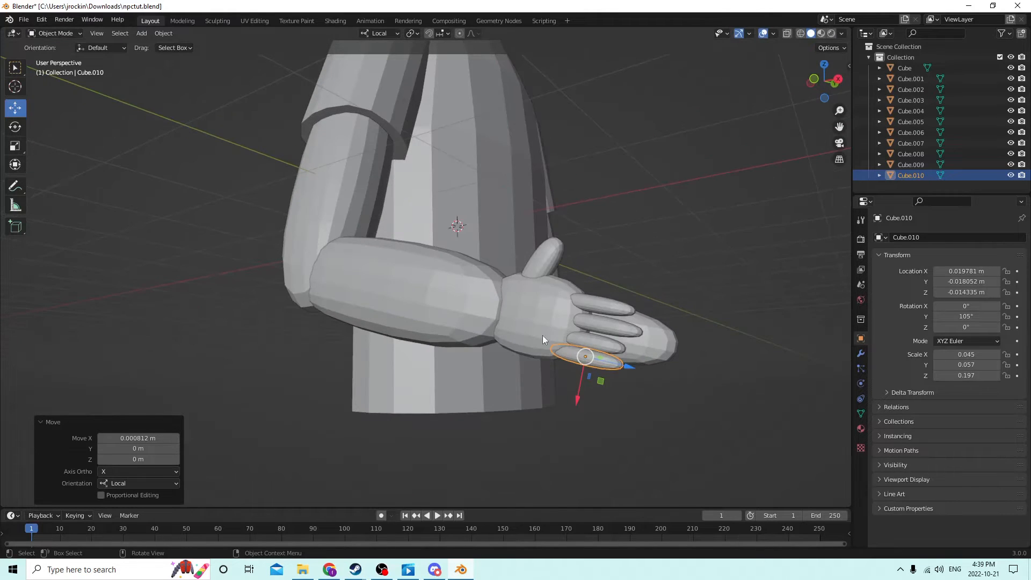
{"action": "left_click_drag", "start_coordinate": [622, 366], "coordinate": [607, 359]}
{"action": "middle_click_drag", "start_coordinate": [607, 359], "coordinate": [606, 358]}
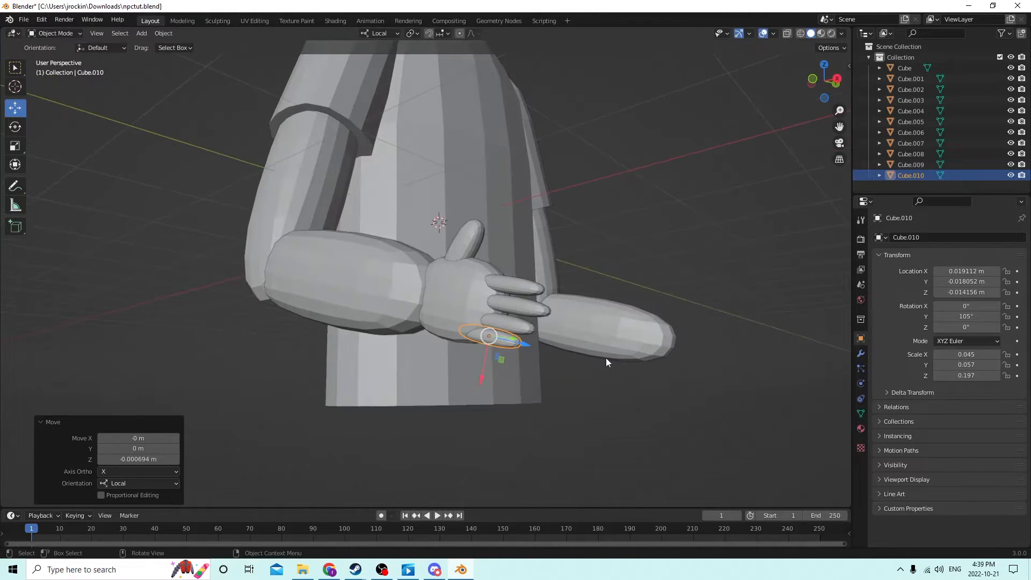
{"action": "left_click", "coordinate": [626, 392]}
{"action": "middle_click_drag", "start_coordinate": [627, 392], "coordinate": [689, 375]}
{"action": "left_click", "coordinate": [603, 354]}
{"action": "key", "text": "Tab"}
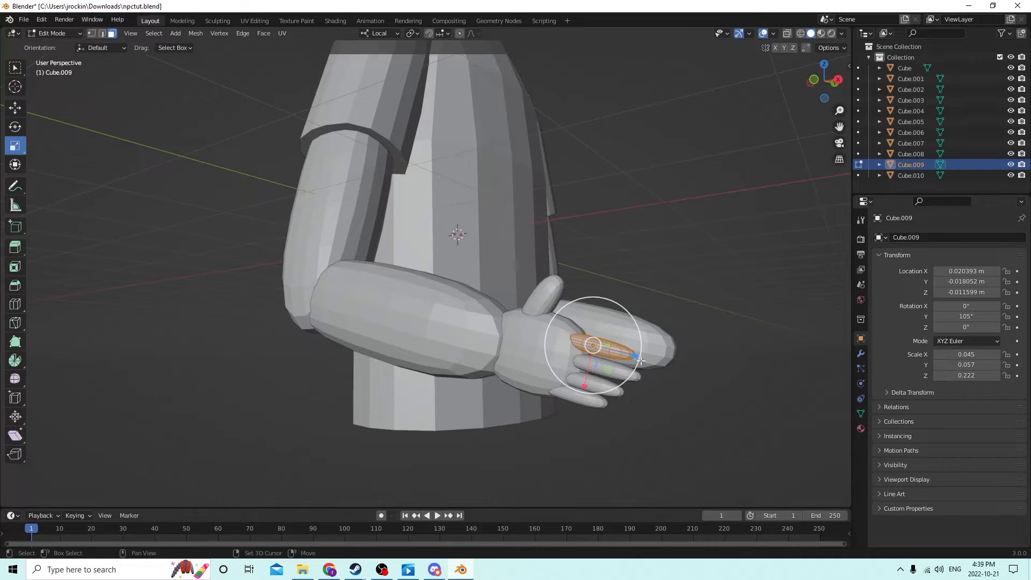
{"action": "key", "text": "Tab"}
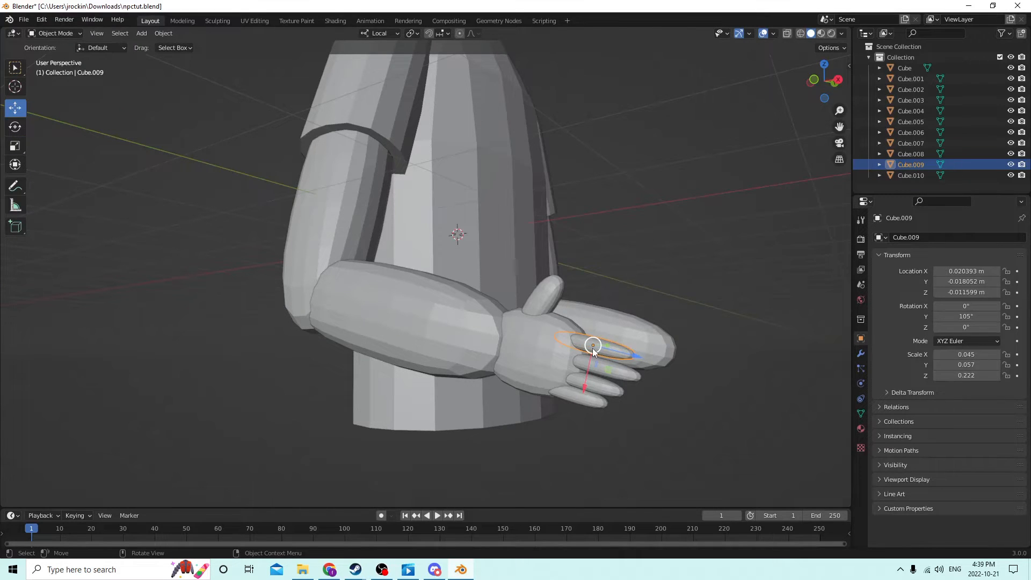
{"action": "middle_click_drag", "start_coordinate": [630, 341], "coordinate": [624, 348]}
{"action": "key", "text": "Tab"}
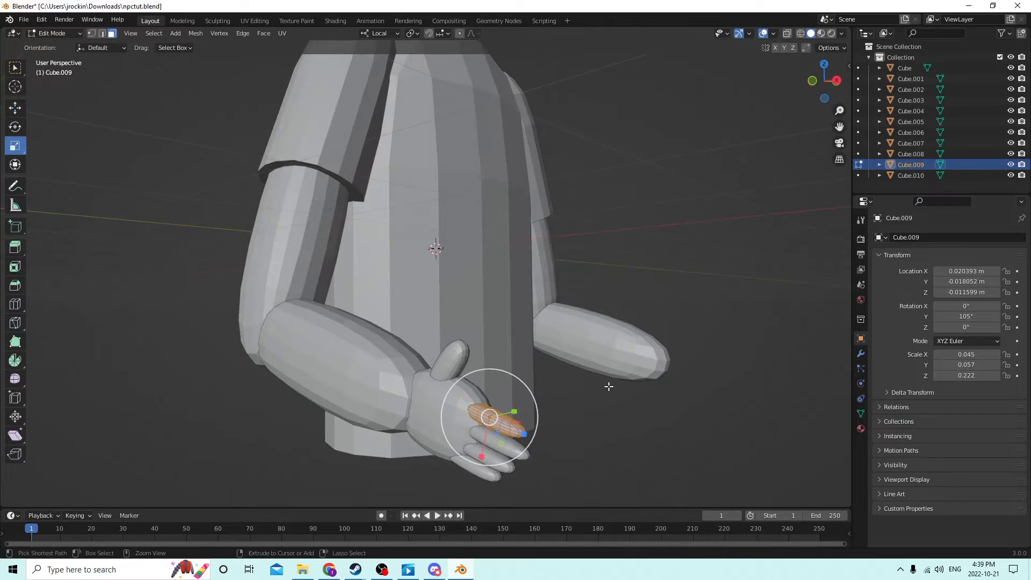
{"action": "key", "text": "ctrl+r"}
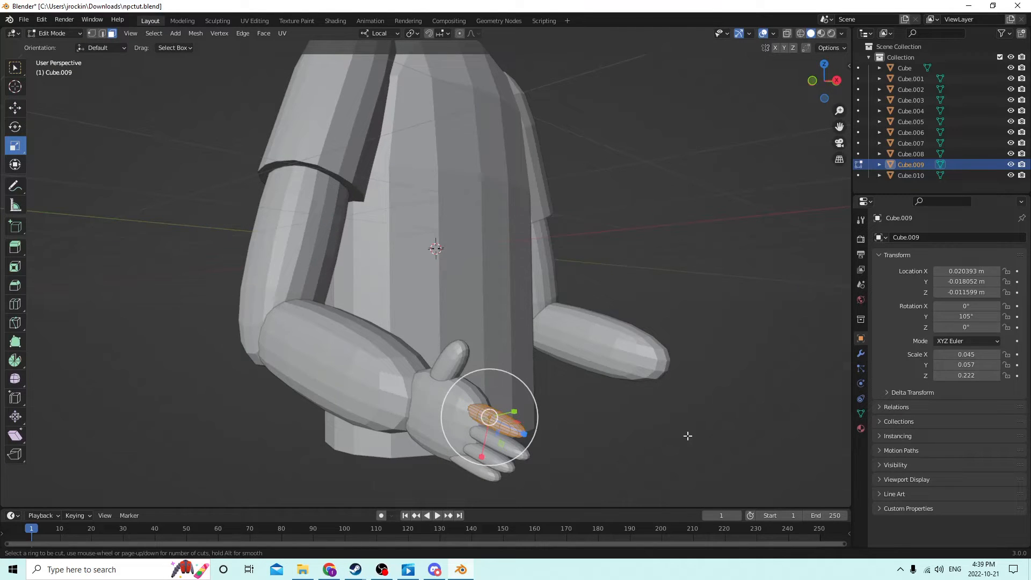
{"action": "key", "text": "Escape"}
{"action": "middle_click_drag", "start_coordinate": [686, 428], "coordinate": [678, 412]}
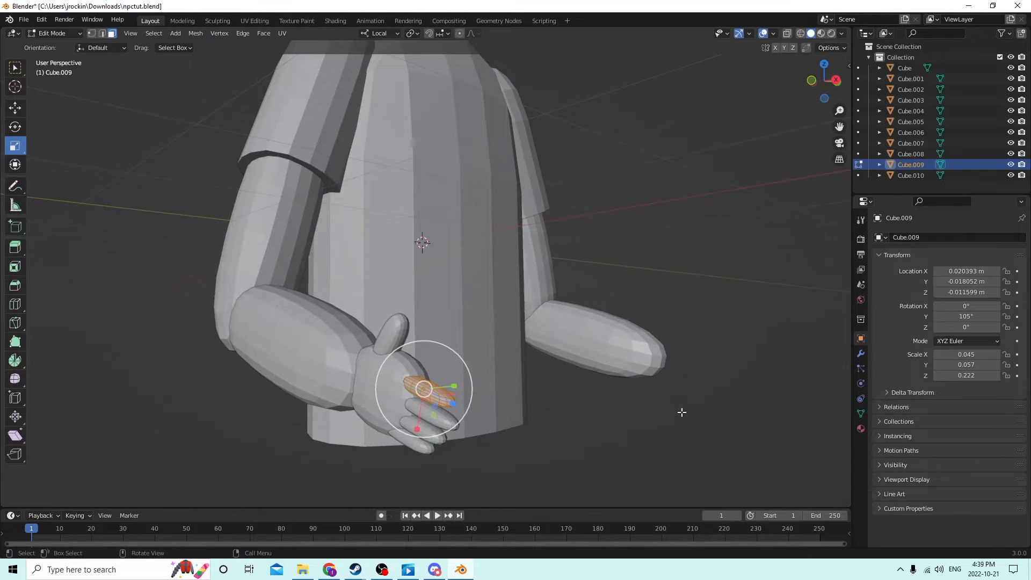
{"action": "scroll", "coordinate": [682, 412], "scroll_direction": "up", "scroll_amount": 2}
{"action": "left_click", "coordinate": [42, 19]}
{"action": "left_click", "coordinate": [59, 32]}
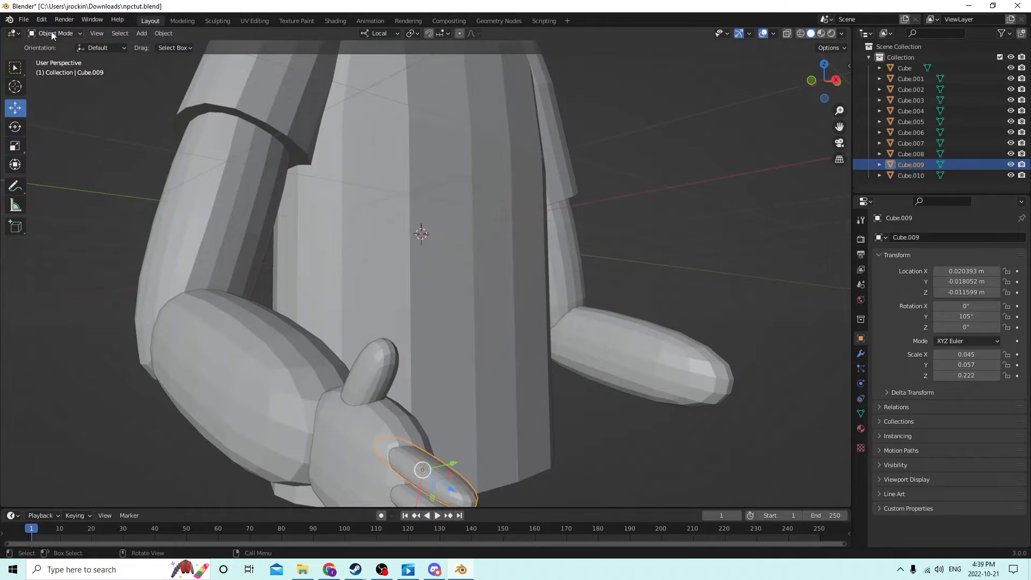
{"action": "middle_click_drag", "start_coordinate": [371, 185], "coordinate": [415, 226]}
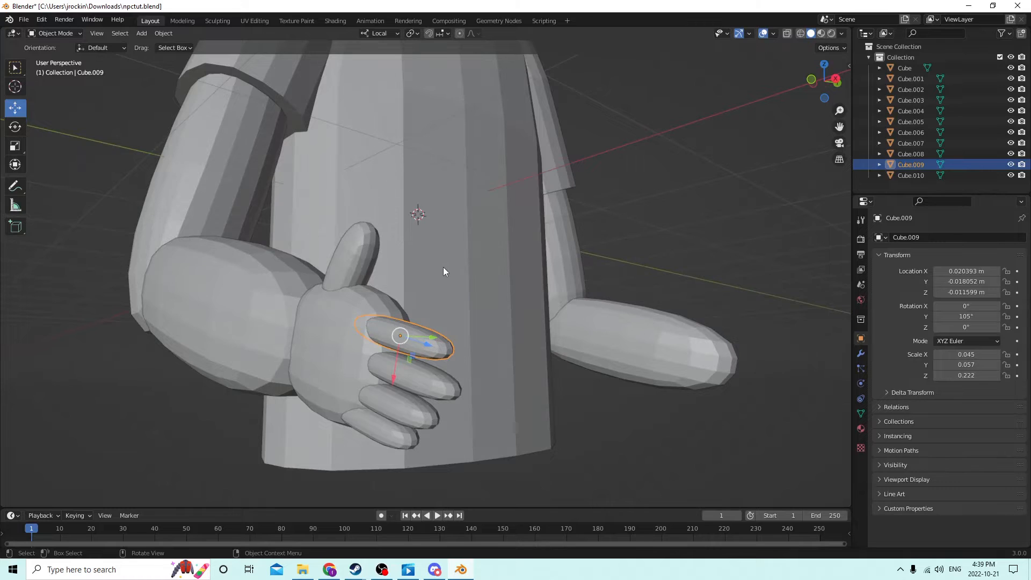
{"action": "middle_click_drag", "start_coordinate": [443, 271], "coordinate": [516, 411]}
Try to select edges running around the top finger in Edit Mode with edge selection
{"action": "key", "text": "Tab"}
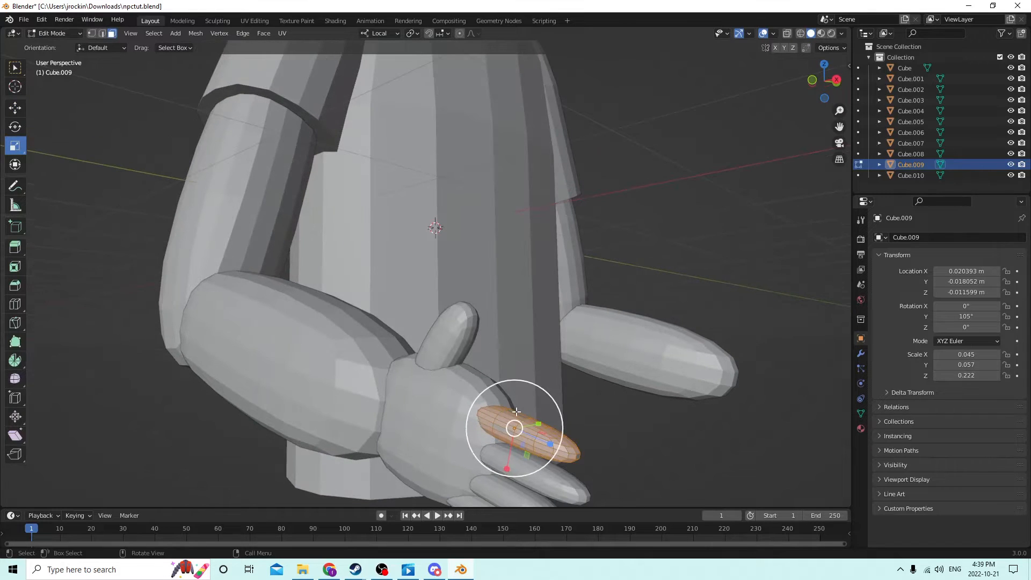
{"action": "left_click", "coordinate": [596, 415]}
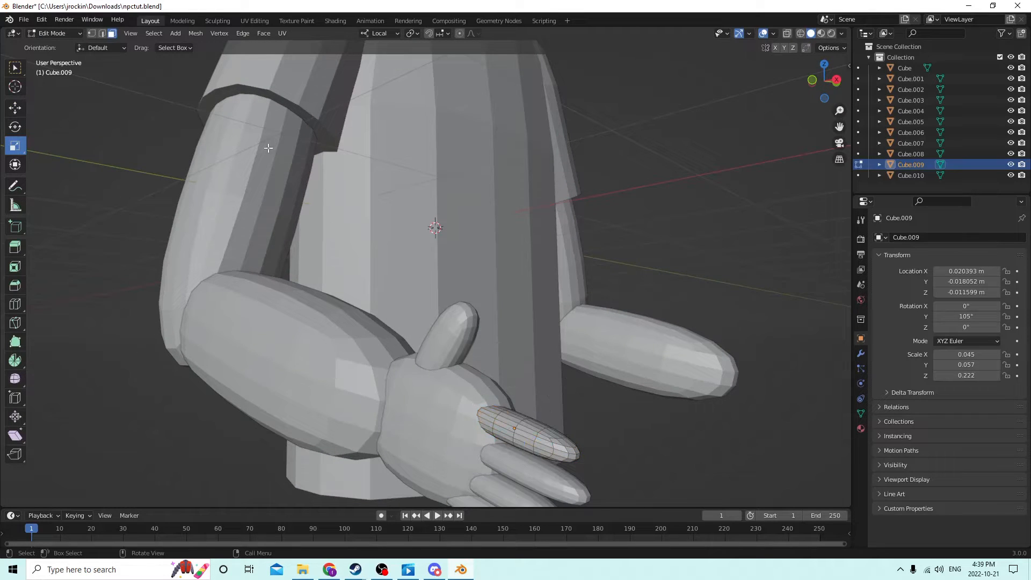
{"action": "left_click", "coordinate": [102, 33]}
{"action": "middle_click_drag", "start_coordinate": [225, 252], "coordinate": [318, 332]}
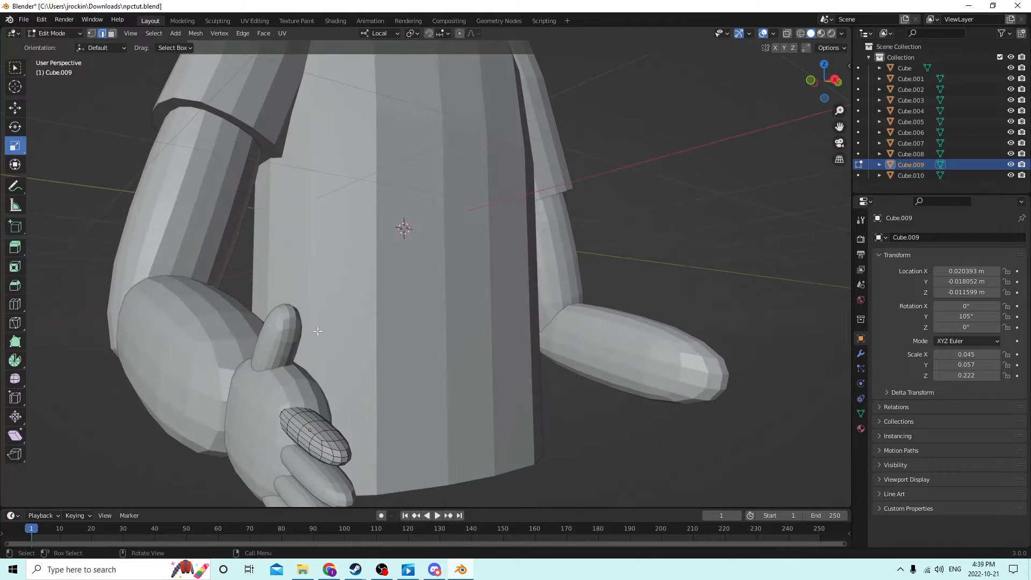
{"action": "left_click", "coordinate": [320, 423]}
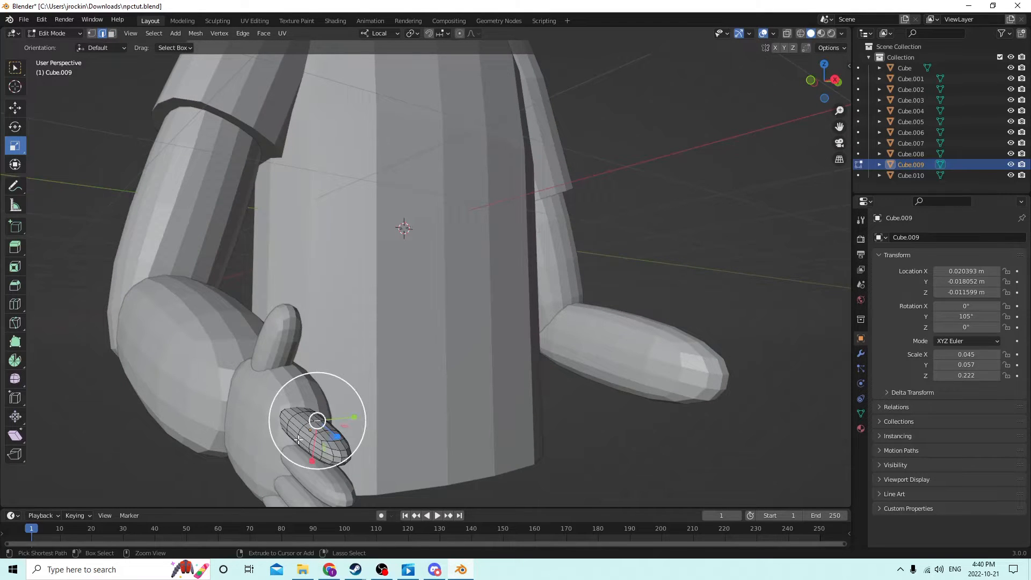
{"action": "left_click", "coordinate": [299, 440], "text": "ctrl"}
{"action": "middle_click_drag", "start_coordinate": [299, 440], "coordinate": [274, 386]}
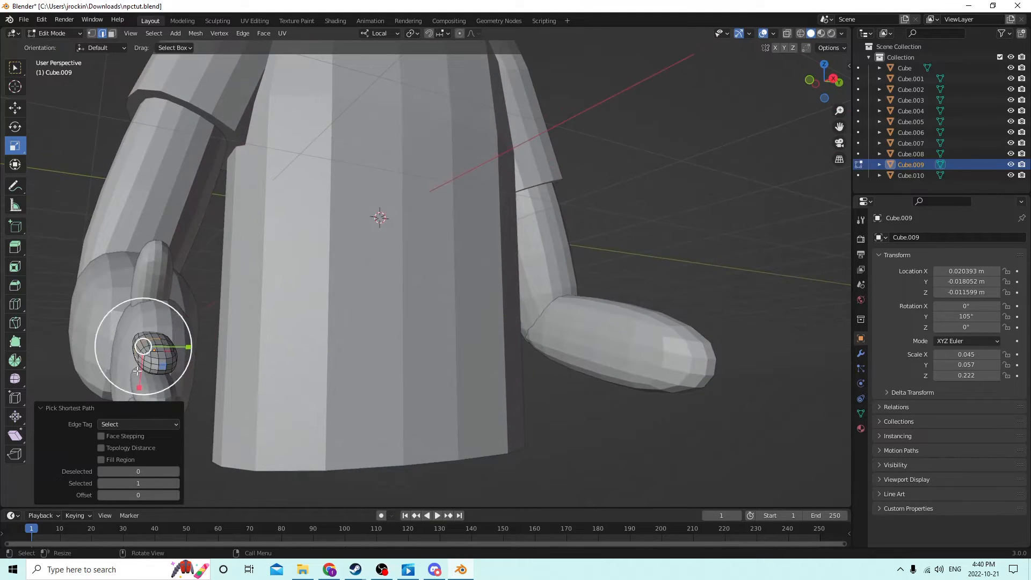
{"action": "scroll", "coordinate": [147, 349], "scroll_direction": "down", "scroll_amount": 2}
{"action": "middle_click_drag", "start_coordinate": [159, 347], "coordinate": [177, 344]}
{"action": "left_click", "coordinate": [596, 215]}
{"action": "middle_click_drag", "start_coordinate": [597, 214], "coordinate": [607, 266]}
{"action": "key", "text": "Tab"}
{"action": "scroll", "coordinate": [575, 258], "scroll_direction": "up", "scroll_amount": 4}
{"action": "scroll", "coordinate": [588, 244], "scroll_direction": "down", "scroll_amount": 4}
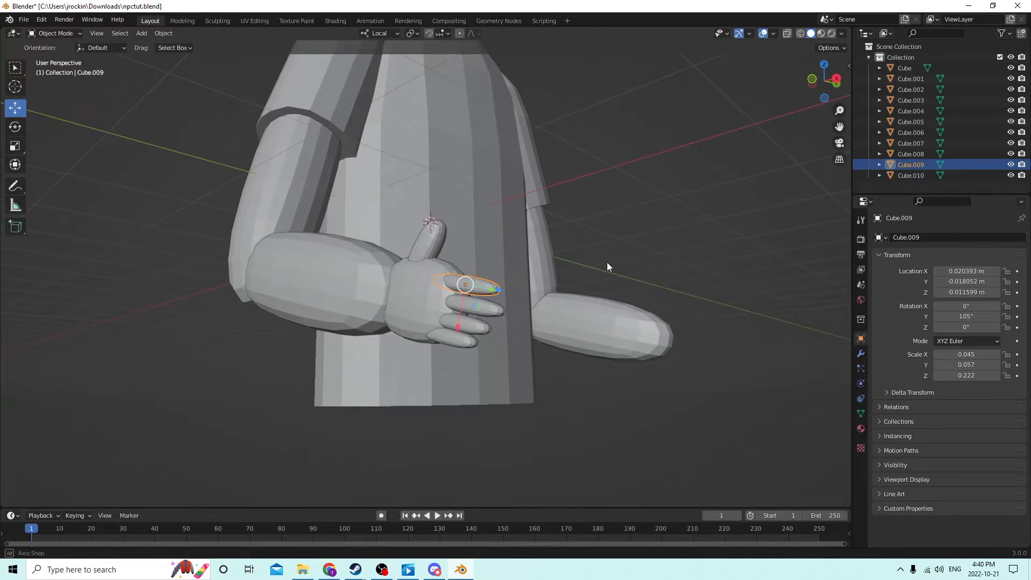
Narrow the thumb along its local Y axis to a Y scale of about 0.055
{"action": "left_click", "coordinate": [486, 309]}
{"action": "middle_click_drag", "start_coordinate": [471, 304], "coordinate": [408, 291]}
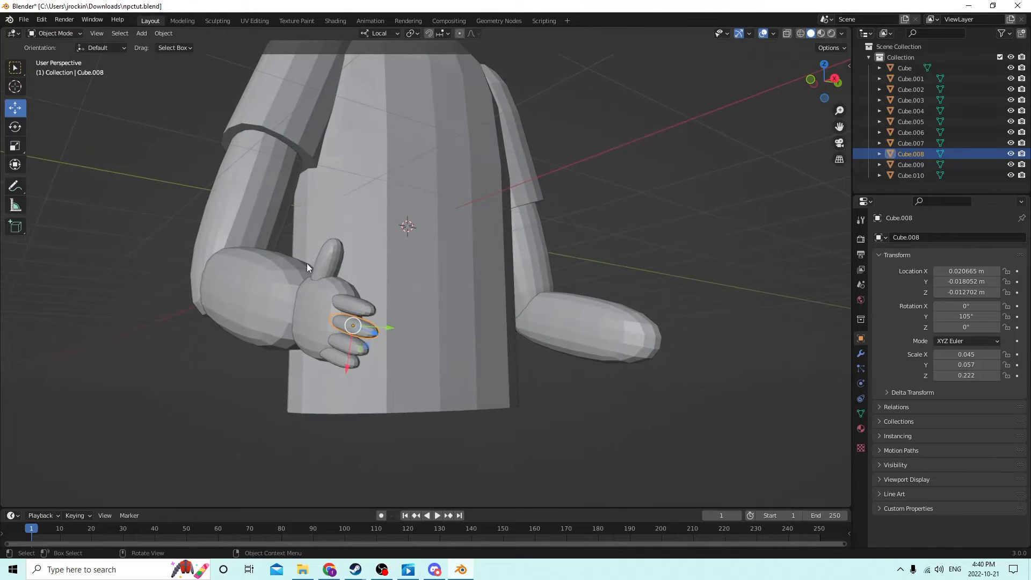
{"action": "middle_click_drag", "start_coordinate": [308, 263], "coordinate": [156, 254]}
{"action": "left_click", "coordinate": [257, 281]}
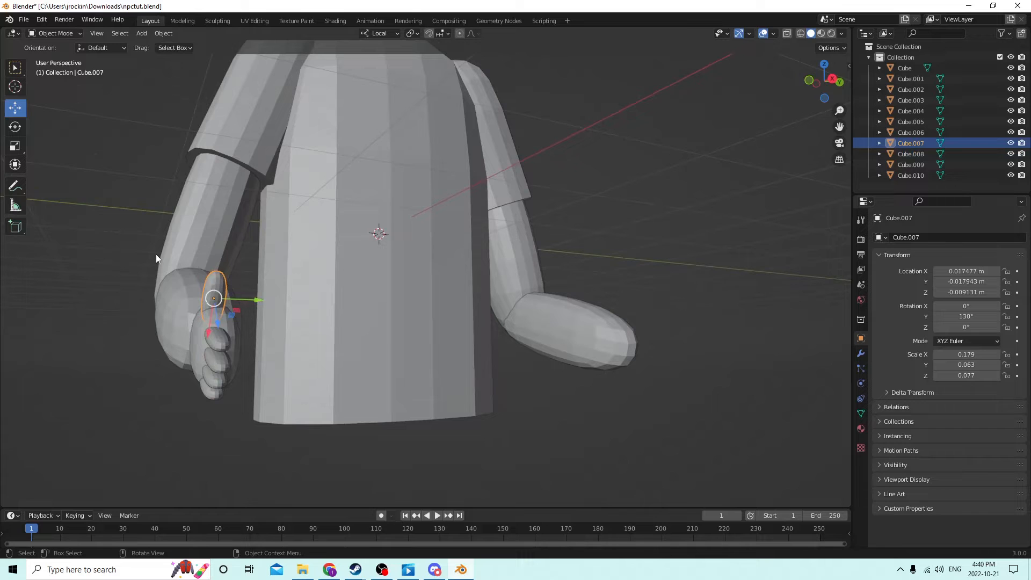
{"action": "left_click", "coordinate": [15, 146]}
{"action": "left_click_drag", "start_coordinate": [256, 299], "coordinate": [249, 298]}
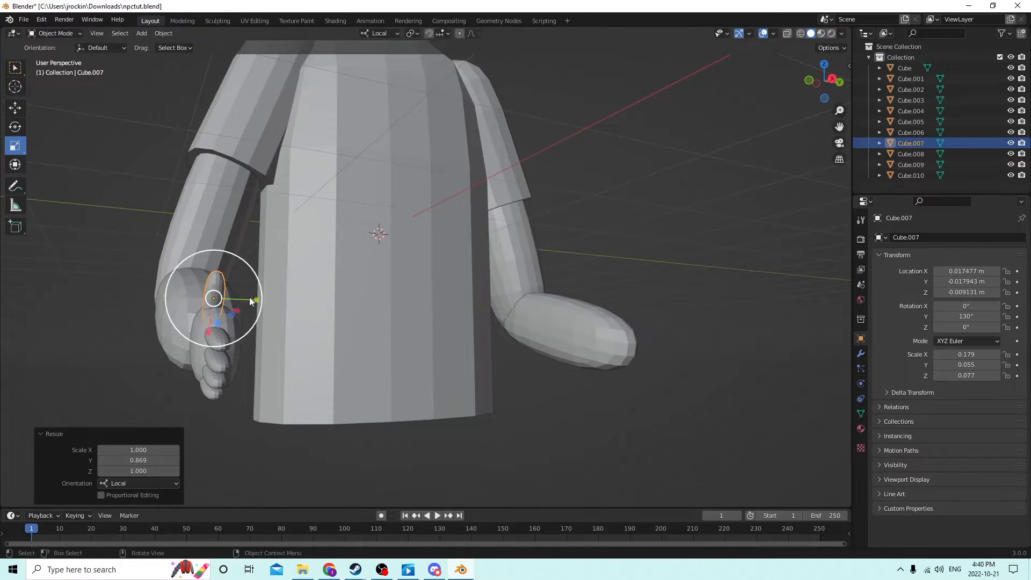
Raise the top finger about 0.0002 m along its local X axis and nudge it slightly inward along local Y
{"action": "middle_click_drag", "start_coordinate": [249, 297], "coordinate": [357, 328]}
{"action": "left_click", "coordinate": [466, 337]}
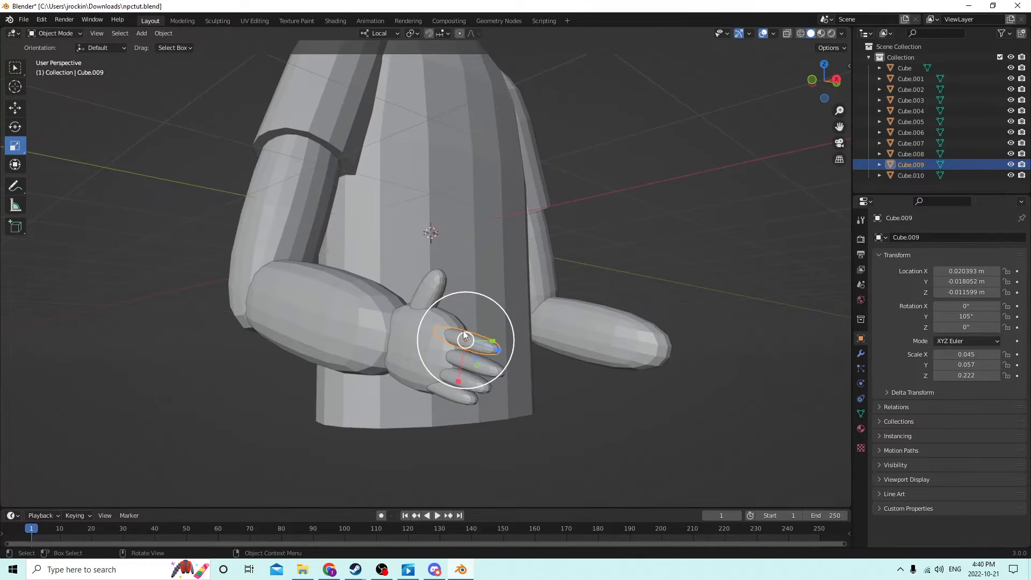
{"action": "left_click", "coordinate": [24, 107]}
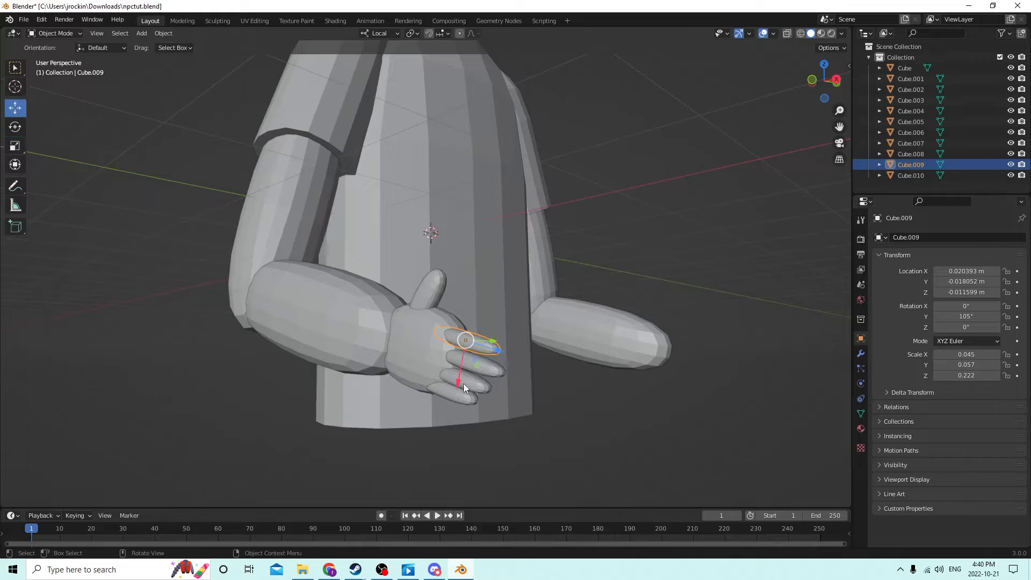
{"action": "left_click_drag", "start_coordinate": [459, 377], "coordinate": [465, 372]}
{"action": "middle_click_drag", "start_coordinate": [465, 372], "coordinate": [385, 340]}
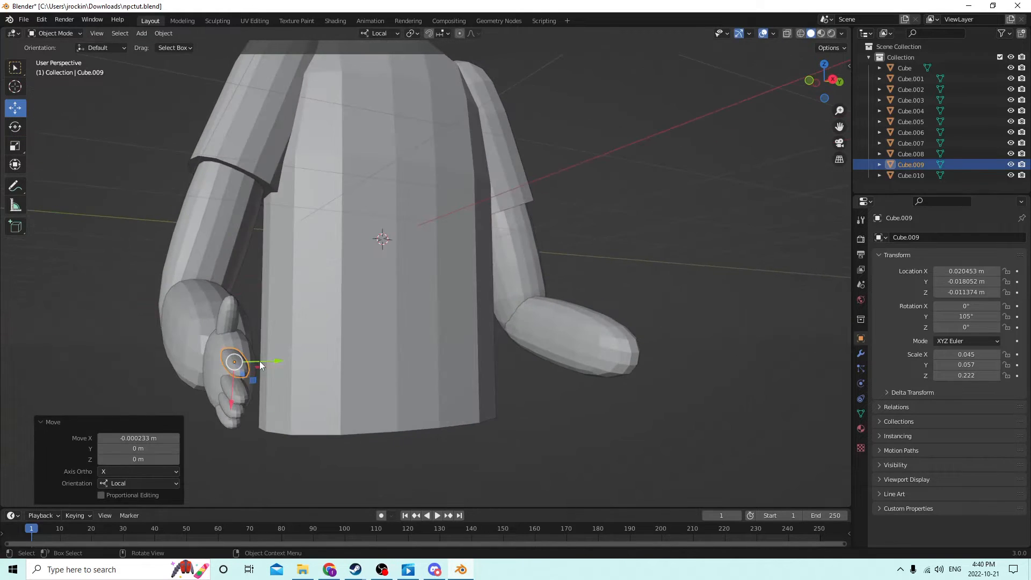
{"action": "left_click_drag", "start_coordinate": [265, 362], "coordinate": [270, 362]}
Nudge the second and third fingers up along local X, to about Z -0.0126 m and -0.0134 m
{"action": "middle_click_drag", "start_coordinate": [270, 362], "coordinate": [311, 349]}
{"action": "left_click", "coordinate": [357, 355]}
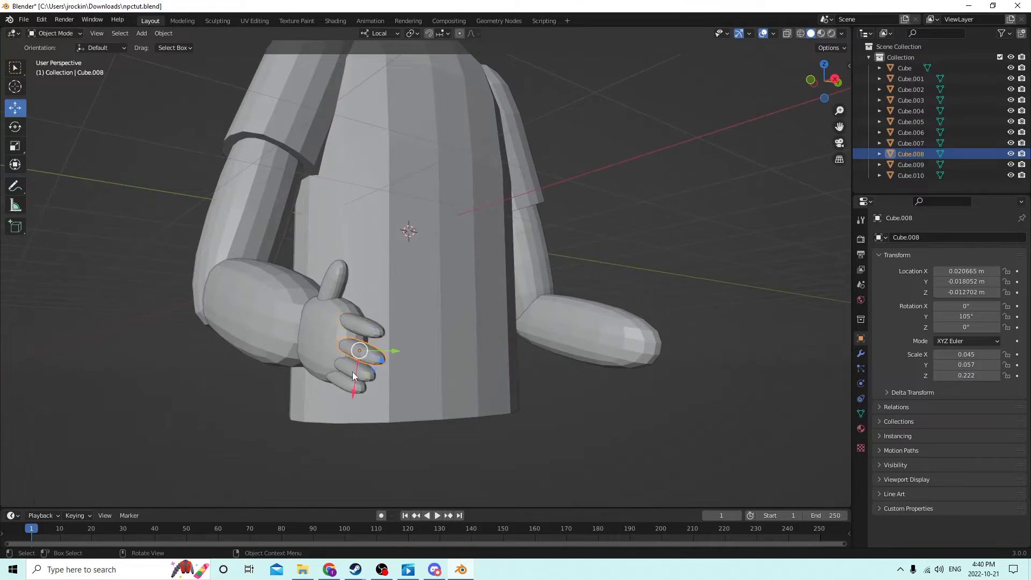
{"action": "key", "text": "g"}
{"action": "key", "text": "x"}
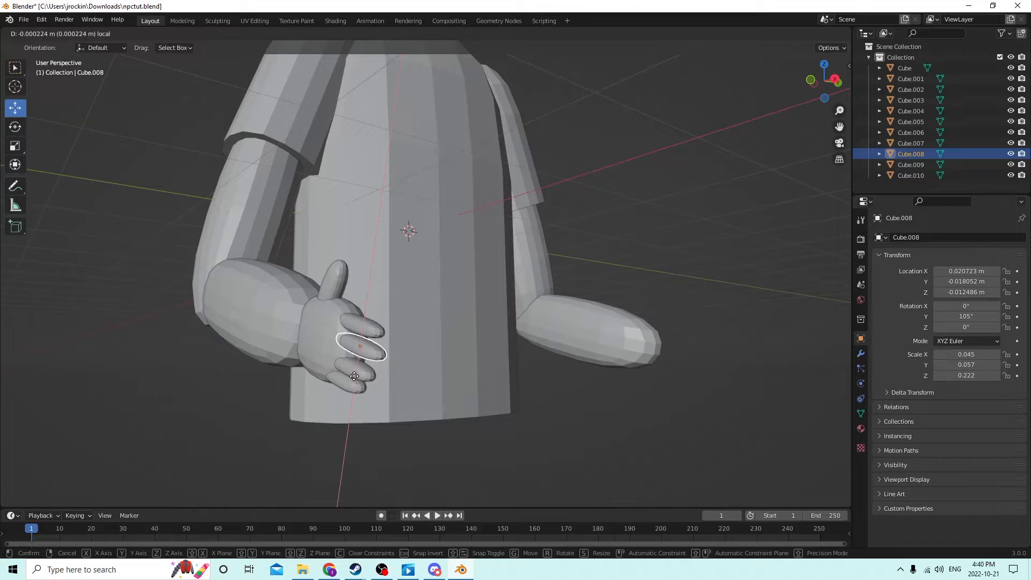
{"action": "left_click", "coordinate": [354, 377]}
{"action": "middle_click_drag", "start_coordinate": [353, 378], "coordinate": [463, 332]}
{"action": "left_click", "coordinate": [471, 314]}
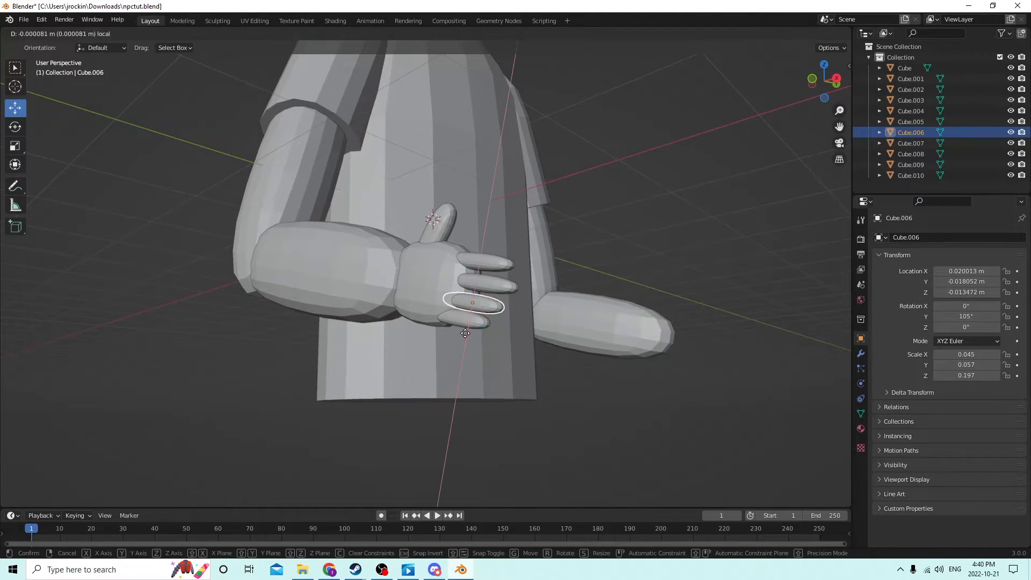
{"action": "left_click_drag", "start_coordinate": [463, 332], "coordinate": [463, 330]}
Duplicate the palm, thumb and four fingers together and move the copy about 0.0364 m along local Y to the opposite arm
{"action": "middle_click_drag", "start_coordinate": [463, 331], "coordinate": [366, 343]}
{"action": "left_click", "coordinate": [369, 343]}
{"action": "left_click", "coordinate": [381, 301], "text": "shift"}
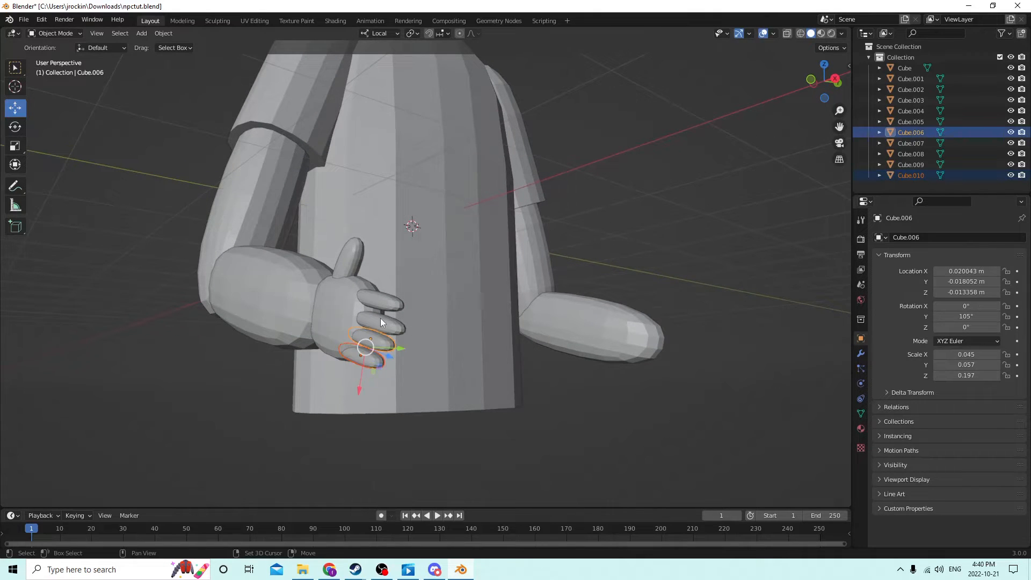
{"action": "left_click", "coordinate": [380, 319], "text": "shift"}
{"action": "left_click", "coordinate": [379, 337], "text": "shift"}
{"action": "left_click", "coordinate": [347, 254], "text": "shift"}
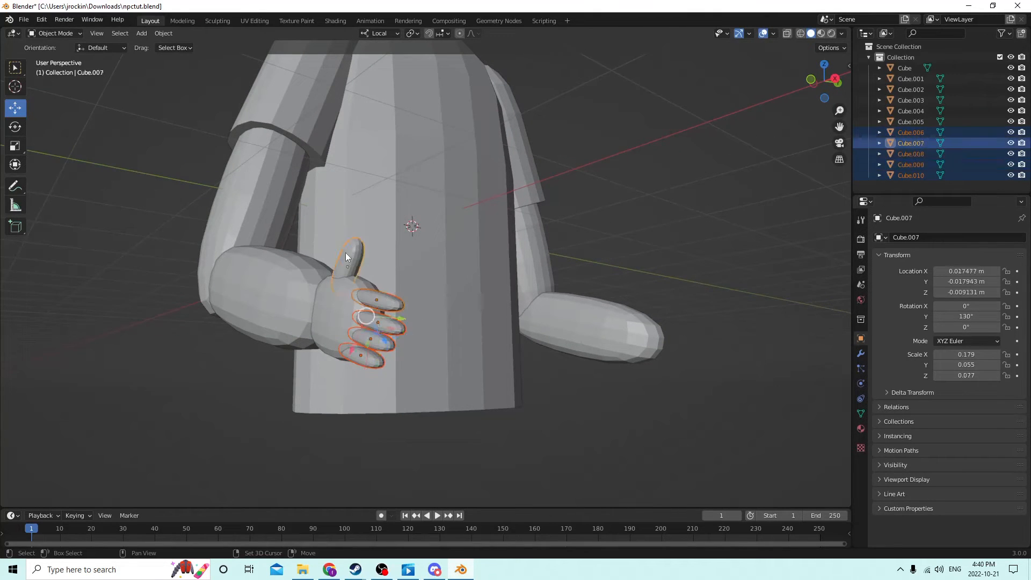
{"action": "left_click", "coordinate": [338, 314], "text": "shift"}
{"action": "middle_click_drag", "start_coordinate": [340, 309], "coordinate": [336, 308]}
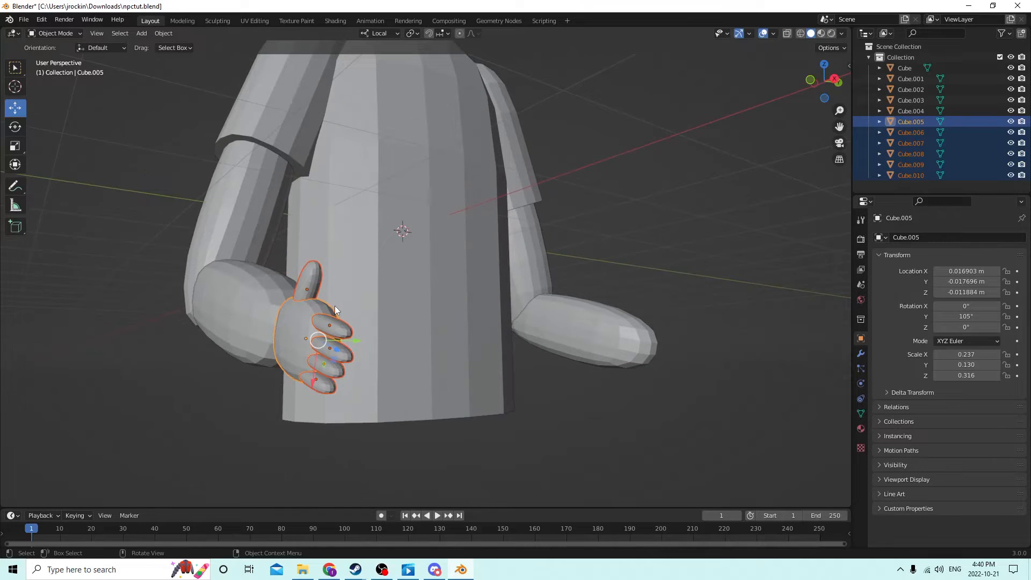
{"action": "key", "text": "shift+d"}
{"action": "right_click", "coordinate": [404, 293]}
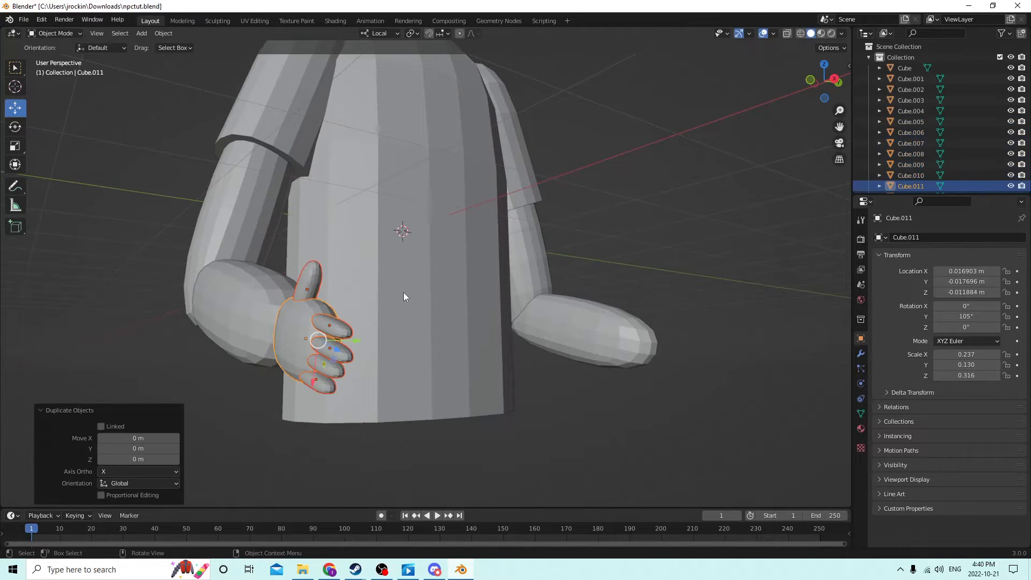
{"action": "middle_click_drag", "start_coordinate": [404, 293], "coordinate": [264, 338]}
{"action": "left_click_drag", "start_coordinate": [286, 346], "coordinate": [571, 348]}
Align the copied hand with its forearm by shifting it -0.00083 m along local Y and slightly down along local X
{"action": "middle_click_drag", "start_coordinate": [571, 348], "coordinate": [520, 343]}
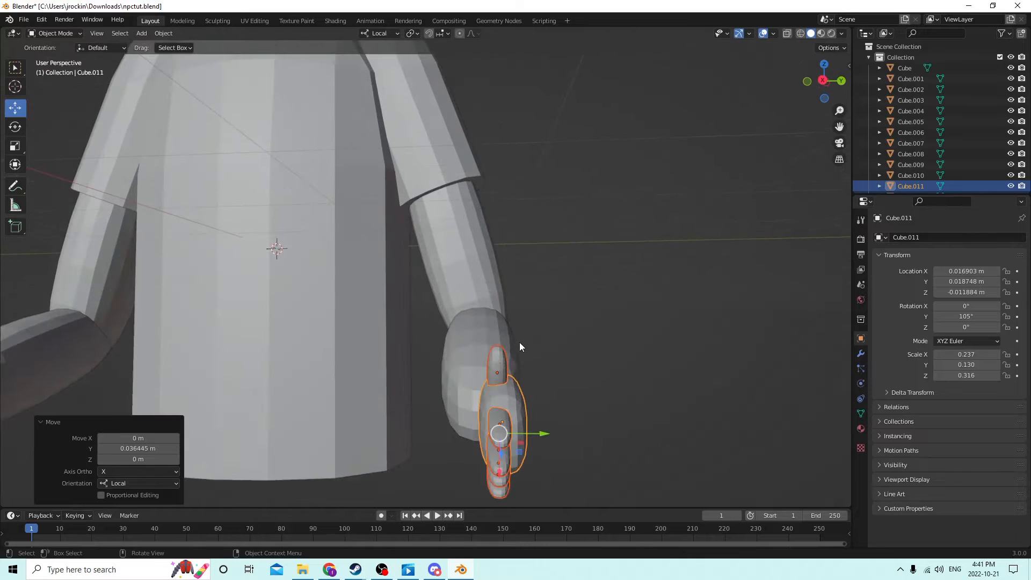
{"action": "left_click_drag", "start_coordinate": [542, 436], "coordinate": [523, 434]}
{"action": "middle_click_drag", "start_coordinate": [522, 433], "coordinate": [467, 394]}
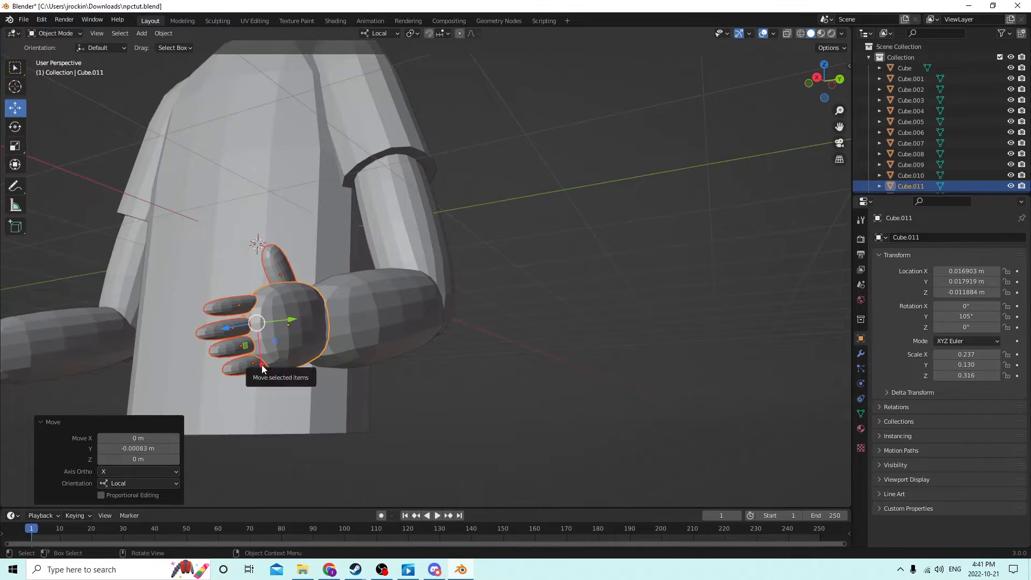
{"action": "left_click_drag", "start_coordinate": [261, 368], "coordinate": [265, 370]}
Shift the copied hand's thumb and four fingers outward along Y, placing the fingers at about Y 0.0182 m
{"action": "left_click", "coordinate": [462, 322]}
{"action": "middle_click_drag", "start_coordinate": [462, 322], "coordinate": [438, 334]}
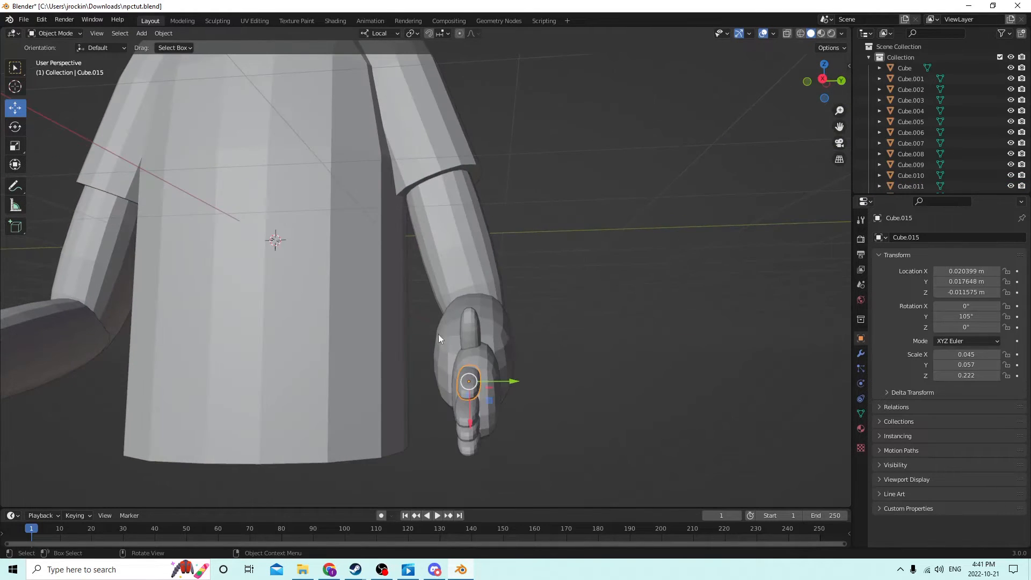
{"action": "left_click", "coordinate": [468, 331], "text": "shift"}
{"action": "left_click", "coordinate": [469, 411], "text": "shift"}
{"action": "left_click", "coordinate": [469, 431], "text": "shift"}
{"action": "left_click", "coordinate": [474, 443], "text": "shift"}
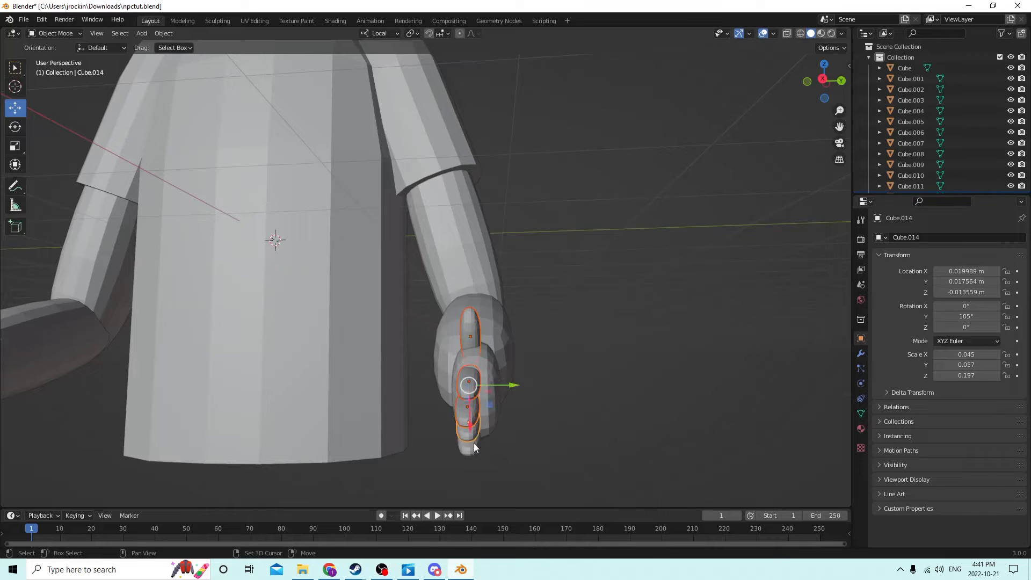
{"action": "left_click_drag", "start_coordinate": [516, 394], "coordinate": [527, 389]}
Join the copied hand, its forearm and its upper arm with the torso mesh into one object
{"action": "middle_click_drag", "start_coordinate": [527, 385], "coordinate": [480, 395]}
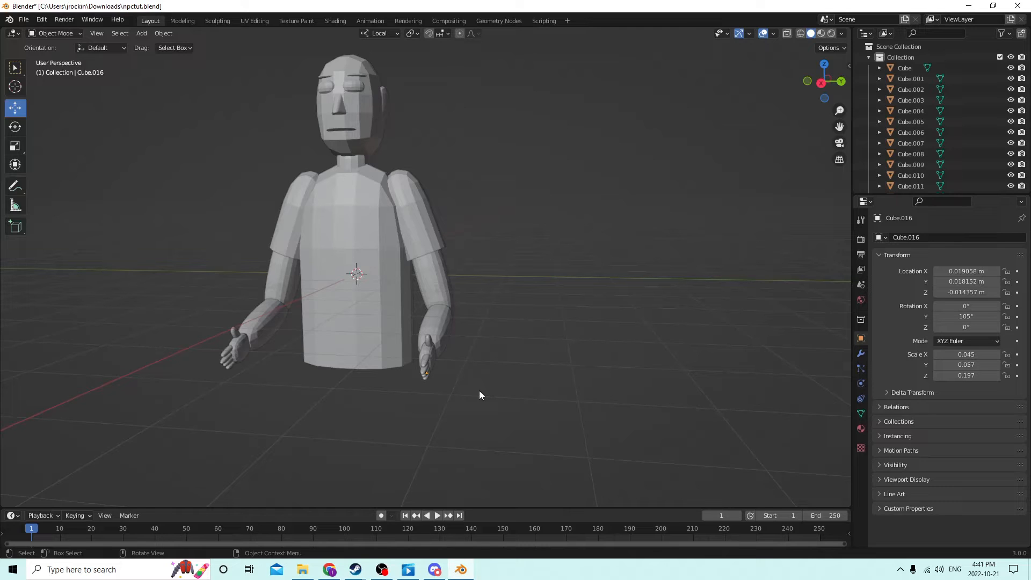
{"action": "middle_click_drag", "start_coordinate": [479, 396], "coordinate": [611, 383]}
{"action": "scroll", "coordinate": [527, 405], "scroll_direction": "up", "scroll_amount": 6}
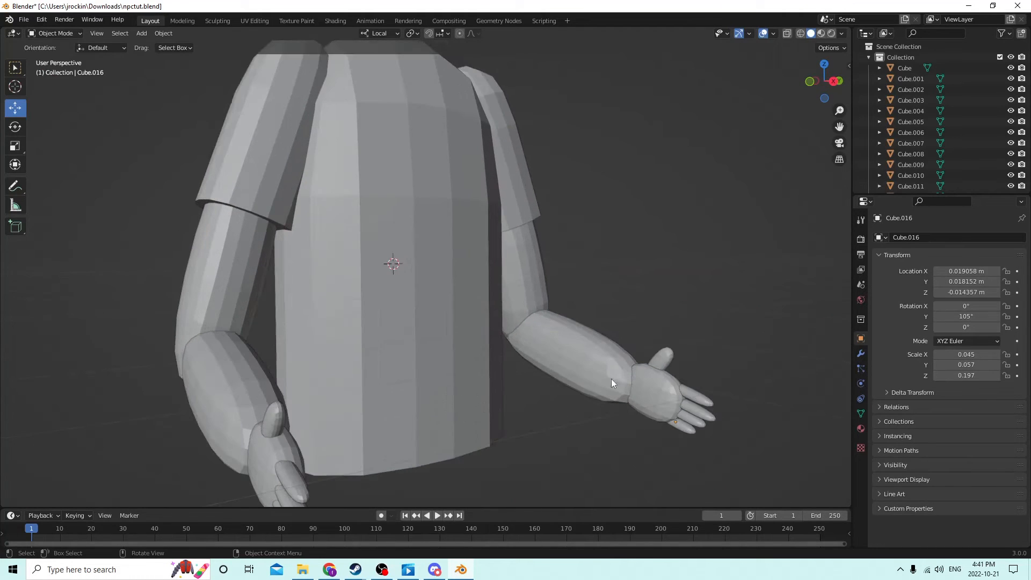
{"action": "left_click", "coordinate": [692, 392], "text": "shift"}
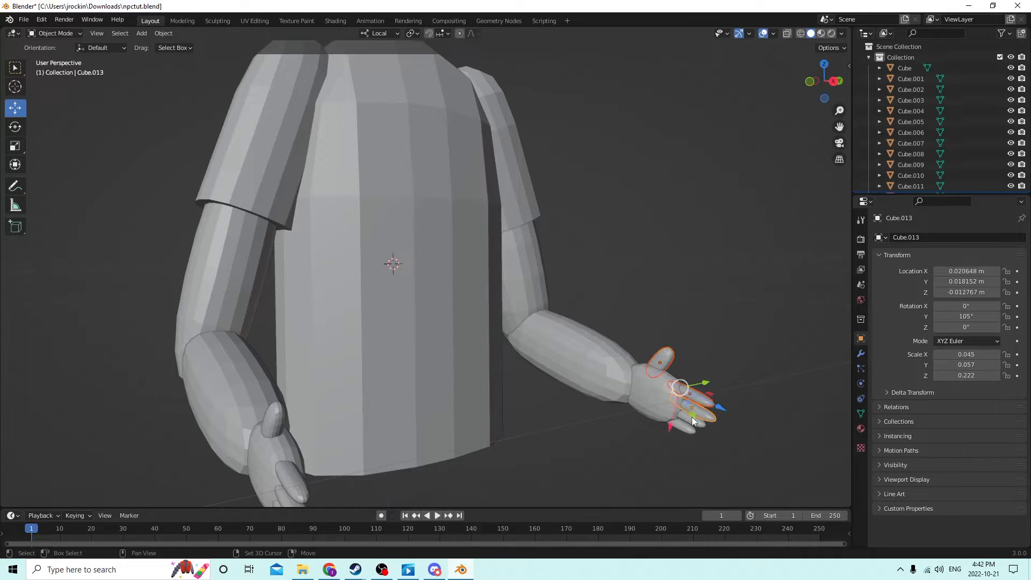
{"action": "left_click", "coordinate": [690, 418], "text": "shift"}
{"action": "left_click", "coordinate": [677, 422], "text": "shift"}
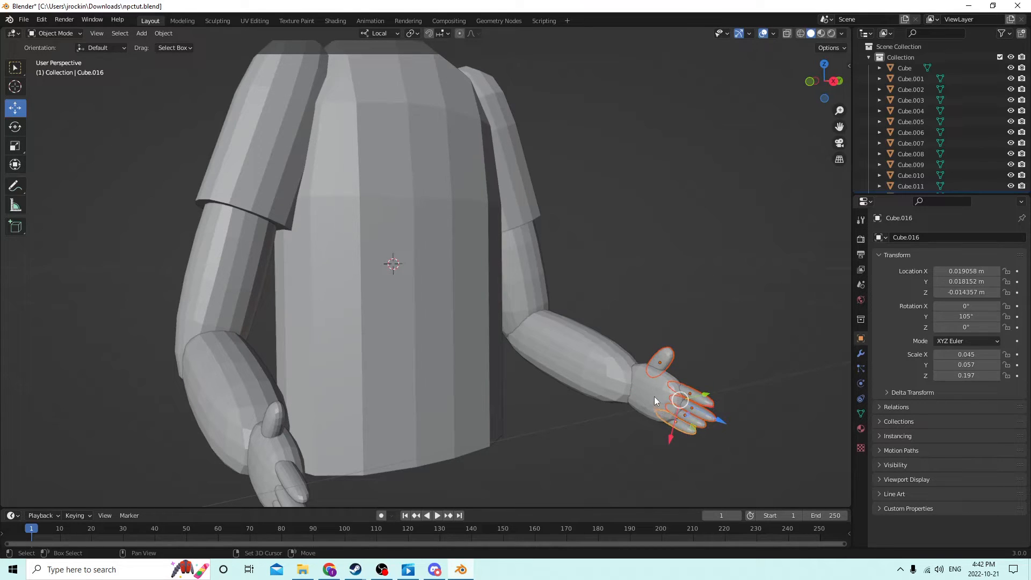
{"action": "left_click", "coordinate": [654, 401], "text": "shift"}
{"action": "left_click", "coordinate": [581, 350], "text": "shift"}
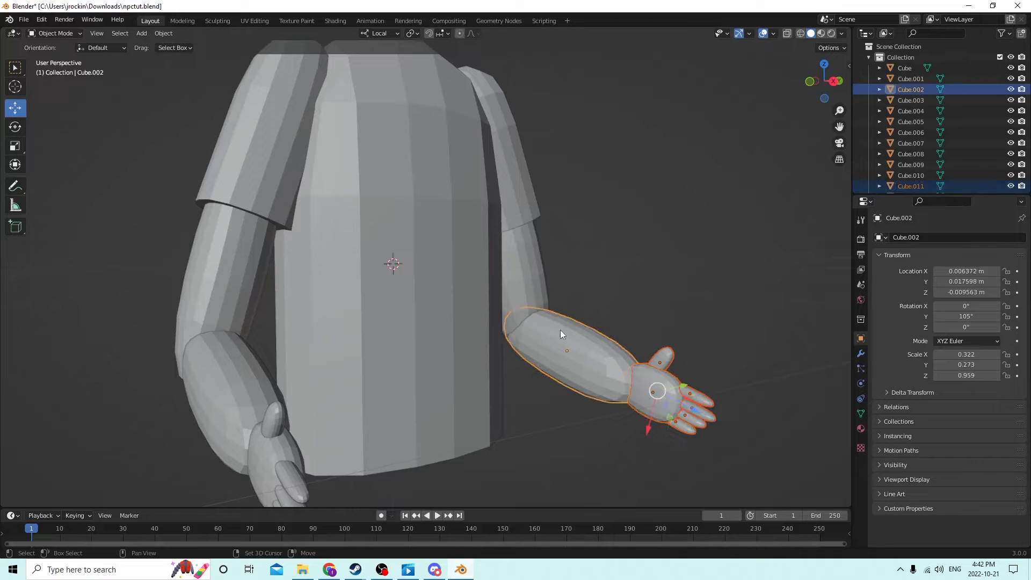
{"action": "left_click", "coordinate": [530, 284], "text": "shift"}
{"action": "middle_click_drag", "start_coordinate": [545, 286], "coordinate": [497, 254]}
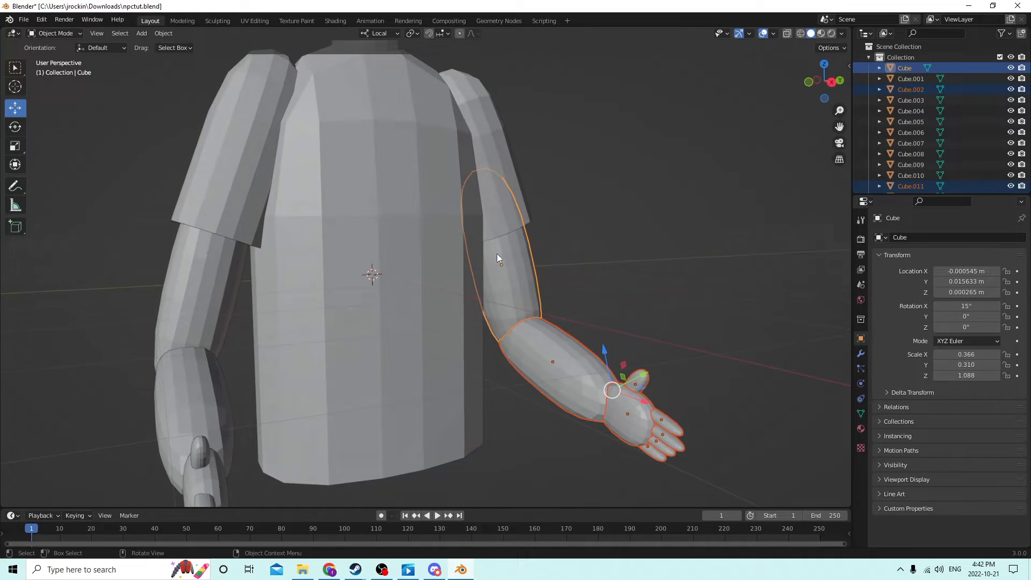
{"action": "left_click", "coordinate": [489, 189], "text": "shift"}
{"action": "middle_click_drag", "start_coordinate": [490, 189], "coordinate": [494, 210]}
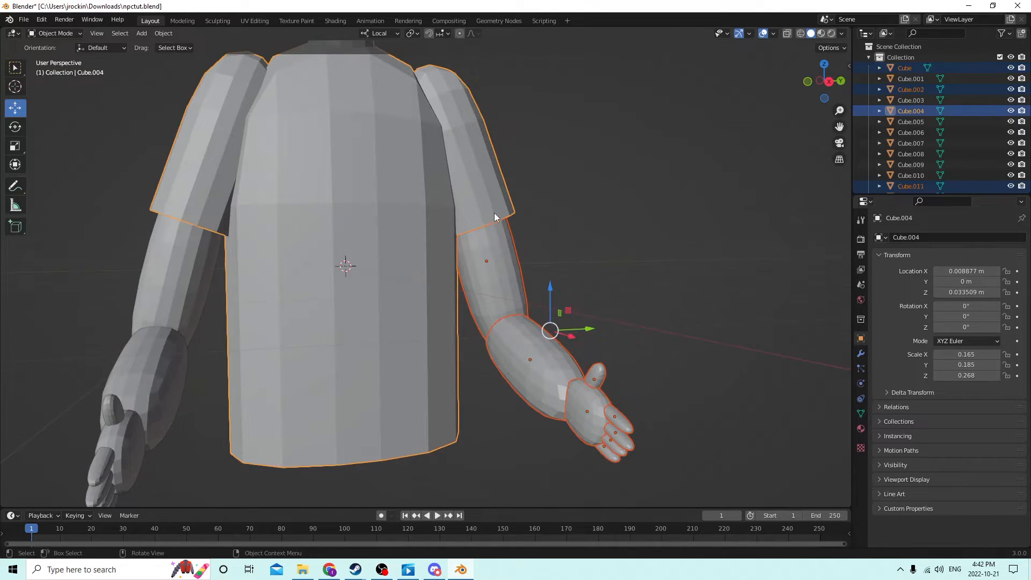
{"action": "key", "text": "ctrl+j"}
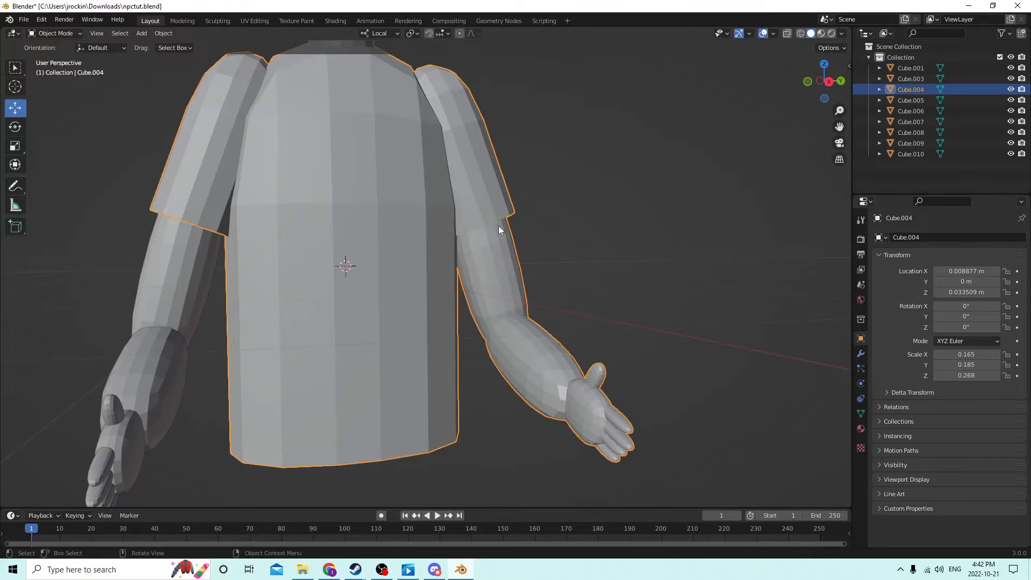
{"action": "left_click", "coordinate": [693, 299]}
Join the original hand's parts, its forearm and its upper arm into the torso mesh as well
{"action": "middle_click_drag", "start_coordinate": [693, 300], "coordinate": [402, 351]}
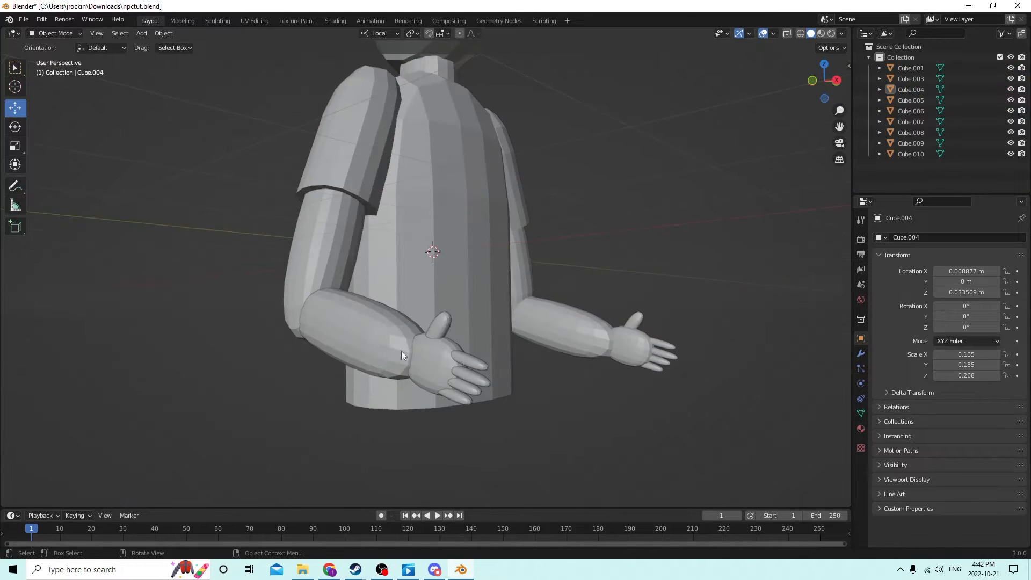
{"action": "left_click", "coordinate": [438, 322]}
{"action": "left_click", "coordinate": [472, 375], "text": "shift"}
{"action": "left_click", "coordinate": [471, 377], "text": "shift"}
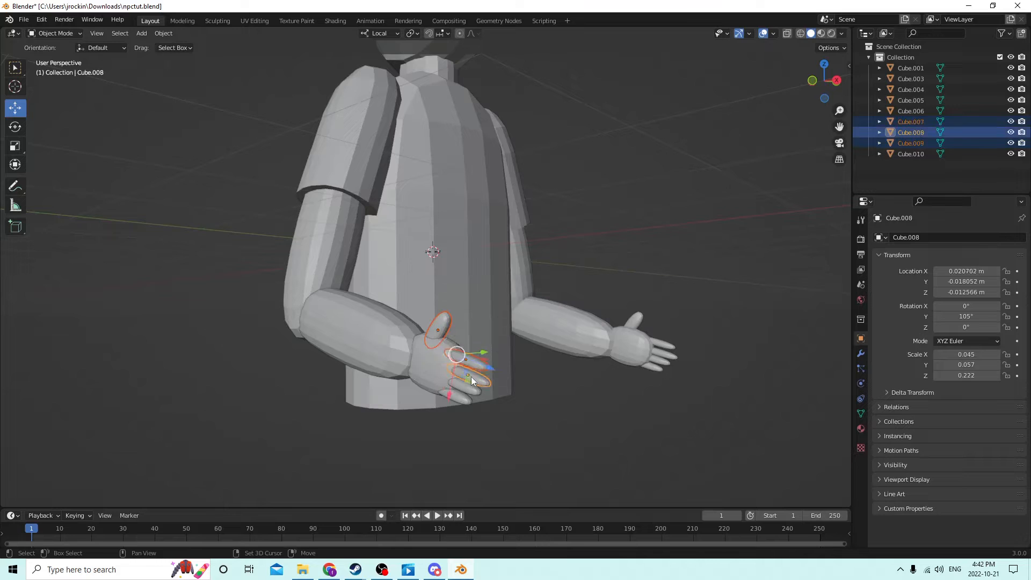
{"action": "left_click", "coordinate": [467, 391], "text": "shift"}
{"action": "left_click", "coordinate": [433, 359], "text": "shift"}
{"action": "left_click", "coordinate": [367, 340], "text": "shift"}
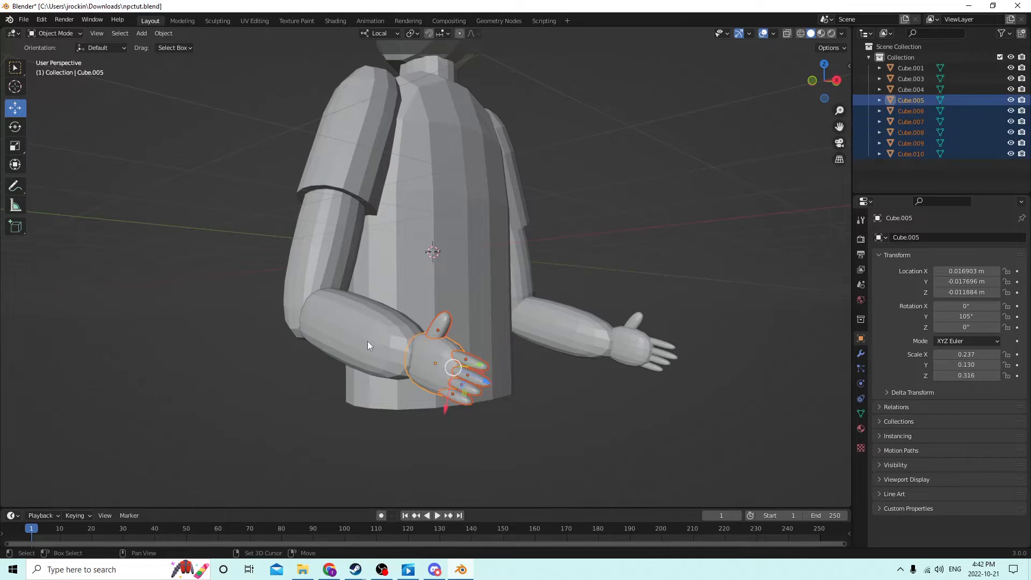
{"action": "left_click", "coordinate": [302, 280], "text": "shift"}
{"action": "left_click", "coordinate": [338, 237], "text": "shift"}
{"action": "left_click", "coordinate": [369, 161], "text": "shift"}
{"action": "middle_click_drag", "start_coordinate": [369, 161], "coordinate": [598, 298]}
{"action": "key", "text": "ctrl+j"}
{"action": "left_click", "coordinate": [545, 314]}
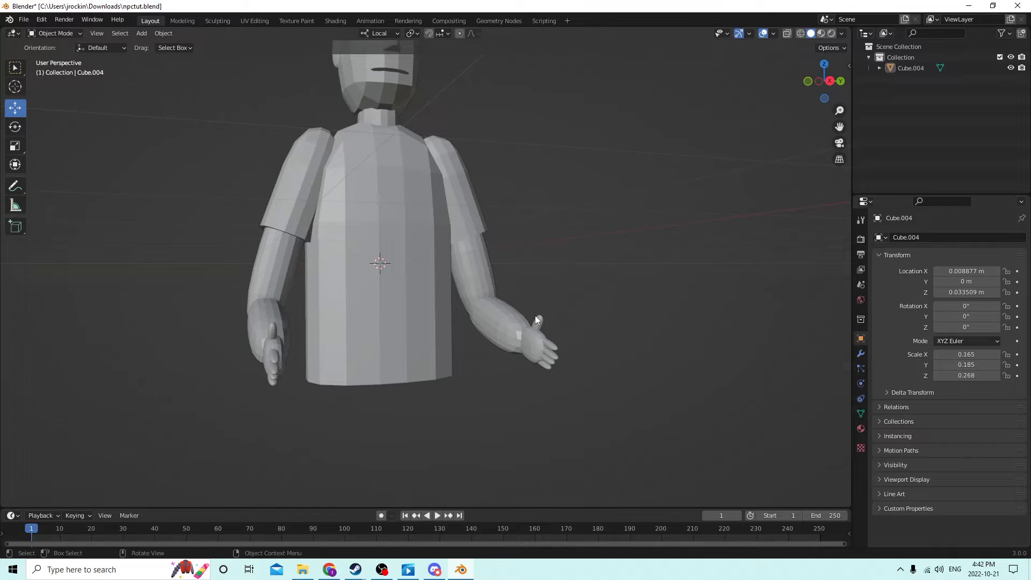
Add a 0.02 m cube and lower it beneath the torso to about Z -0.0266 m
{"action": "middle_click_drag", "start_coordinate": [565, 301], "coordinate": [557, 356]}
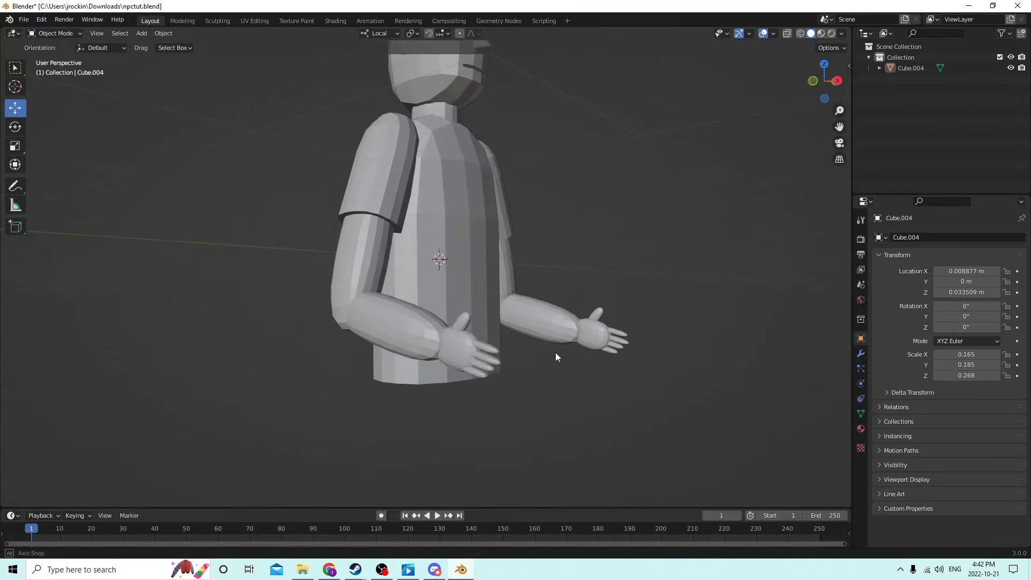
{"action": "scroll", "coordinate": [555, 352], "scroll_direction": "up", "scroll_amount": 3}
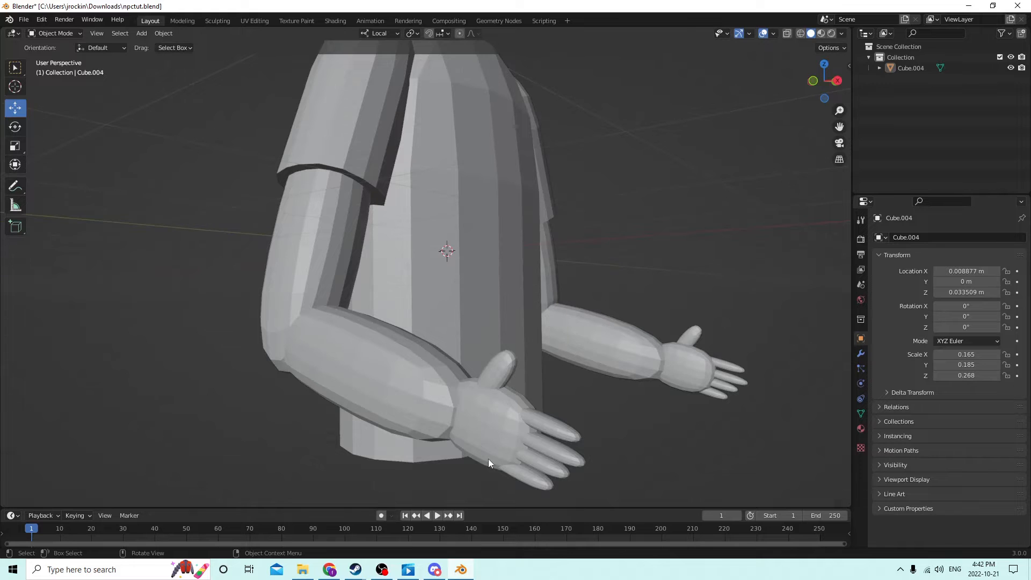
{"action": "scroll", "coordinate": [475, 440], "scroll_direction": "down", "scroll_amount": 3}
{"action": "middle_click_drag", "start_coordinate": [475, 439], "coordinate": [362, 443]}
{"action": "scroll", "coordinate": [404, 420], "scroll_direction": "up", "scroll_amount": 2}
{"action": "key", "text": "shift+a"}
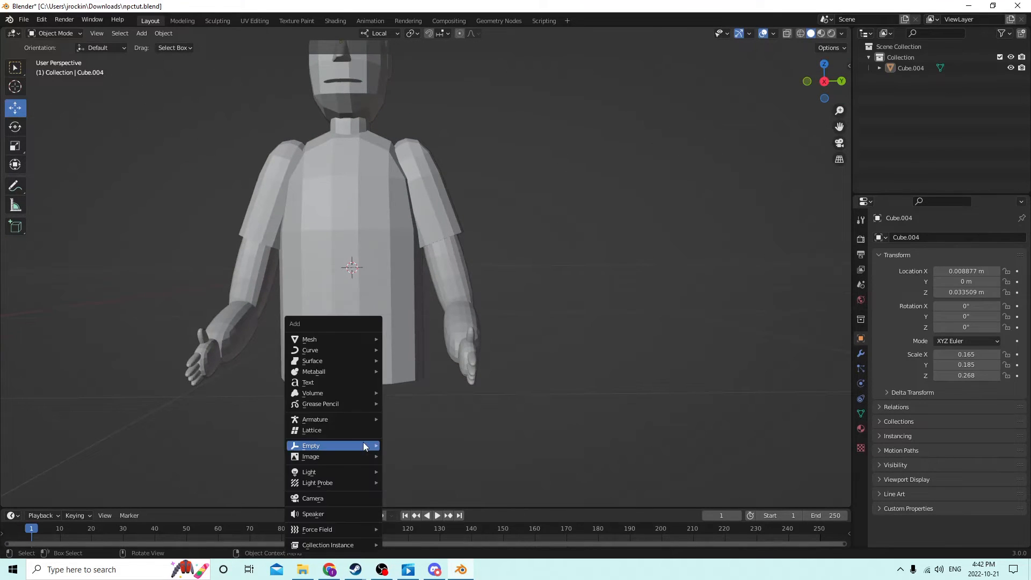
{"action": "mouse_move", "coordinate": [353, 336]}
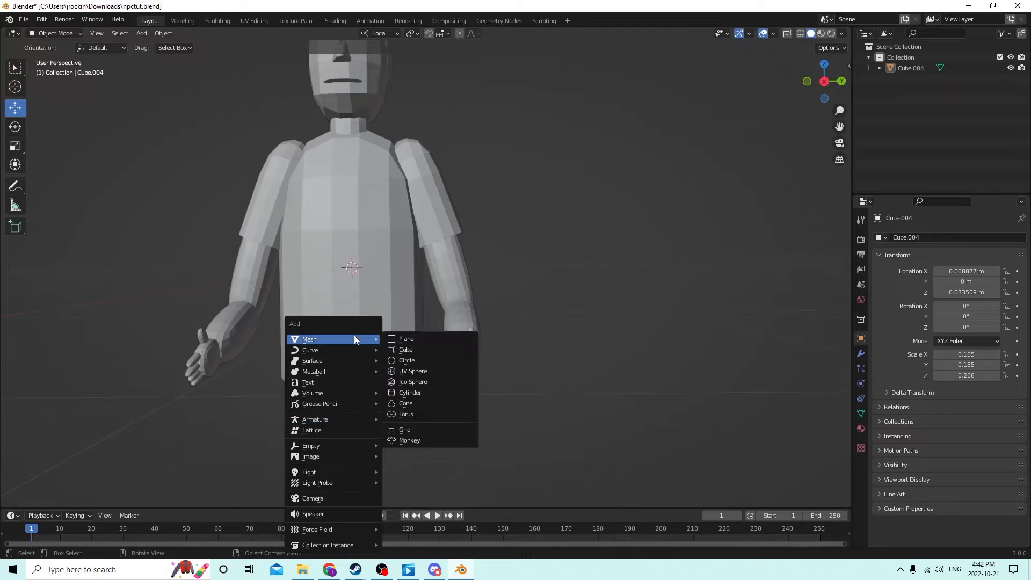
{"action": "left_click", "coordinate": [415, 349]}
{"action": "middle_click_drag", "start_coordinate": [414, 353], "coordinate": [461, 339]}
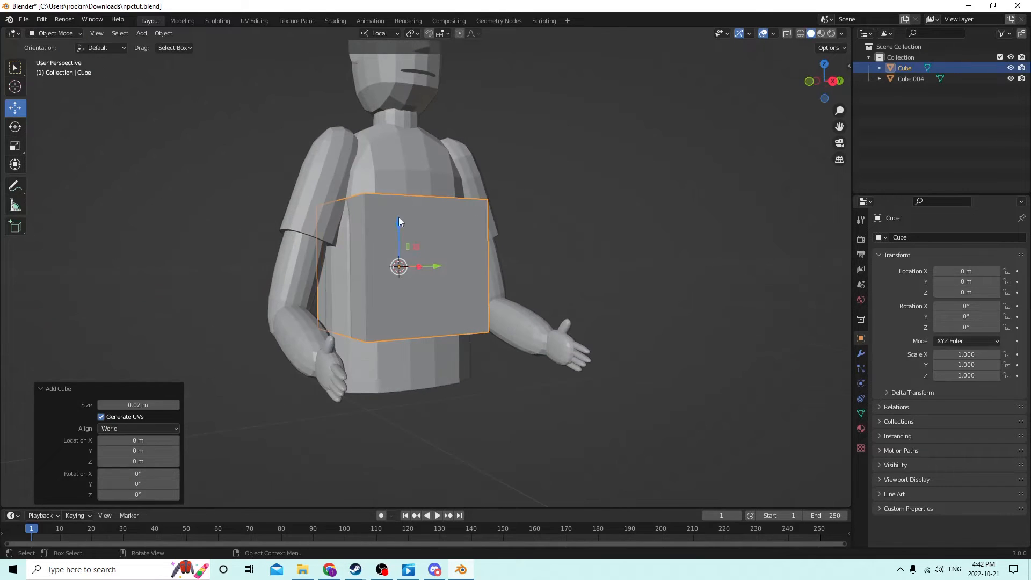
{"action": "left_click_drag", "start_coordinate": [399, 220], "coordinate": [417, 392]}
Bevel the new cube's four vertical edges with 4 segments and a width of about 0.0078 m to round the hip block
{"action": "mouse_move", "coordinate": [417, 392]}
{"action": "middle_mouse_down"}
{"action": "mouse_move", "coordinate": [408, 356]}
{"action": "mouse_move", "coordinate": [450, 337]}
{"action": "mouse_move", "coordinate": [420, 324]}
{"action": "mouse_move", "coordinate": [389, 336]}
{"action": "mouse_move", "coordinate": [409, 382]}
{"action": "middle_mouse_up"}
{"action": "key", "text": "Tab"}
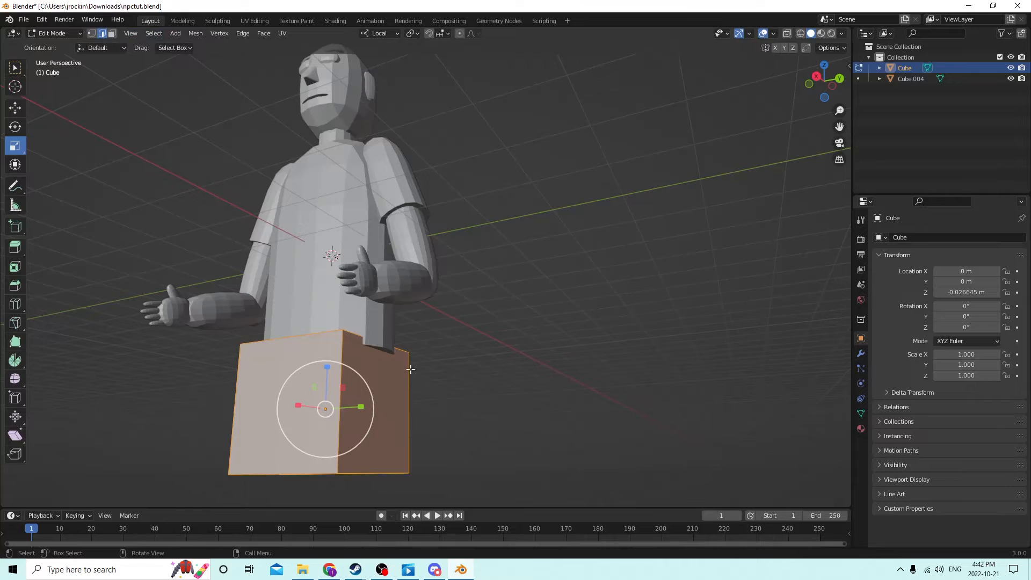
{"action": "left_click", "coordinate": [408, 394]}
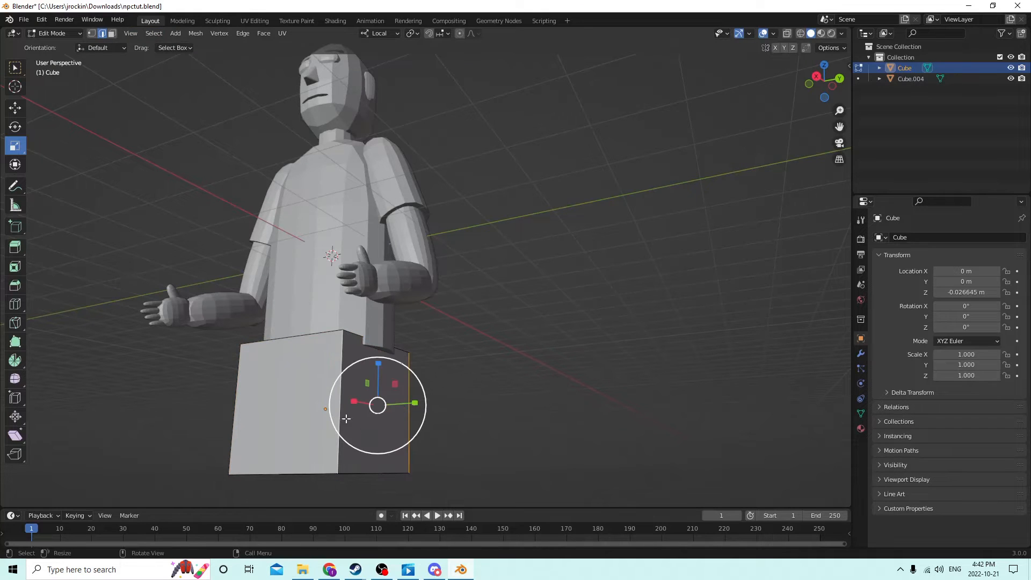
{"action": "middle_click_drag", "start_coordinate": [407, 394], "coordinate": [489, 428]}
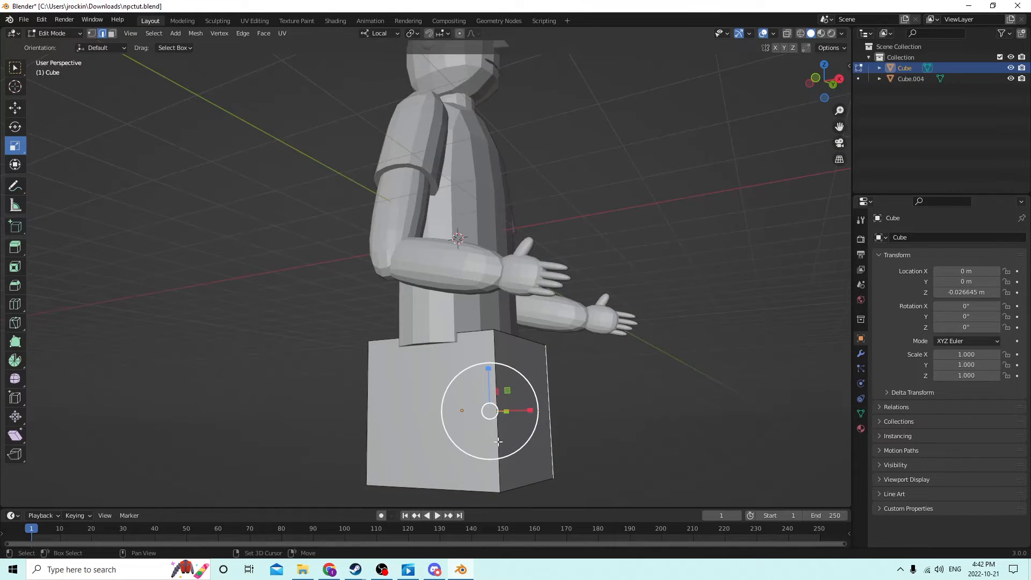
{"action": "left_click", "coordinate": [499, 442], "text": "shift"}
{"action": "left_click", "coordinate": [365, 430], "text": "shift"}
{"action": "middle_click_drag", "start_coordinate": [366, 430], "coordinate": [331, 406]}
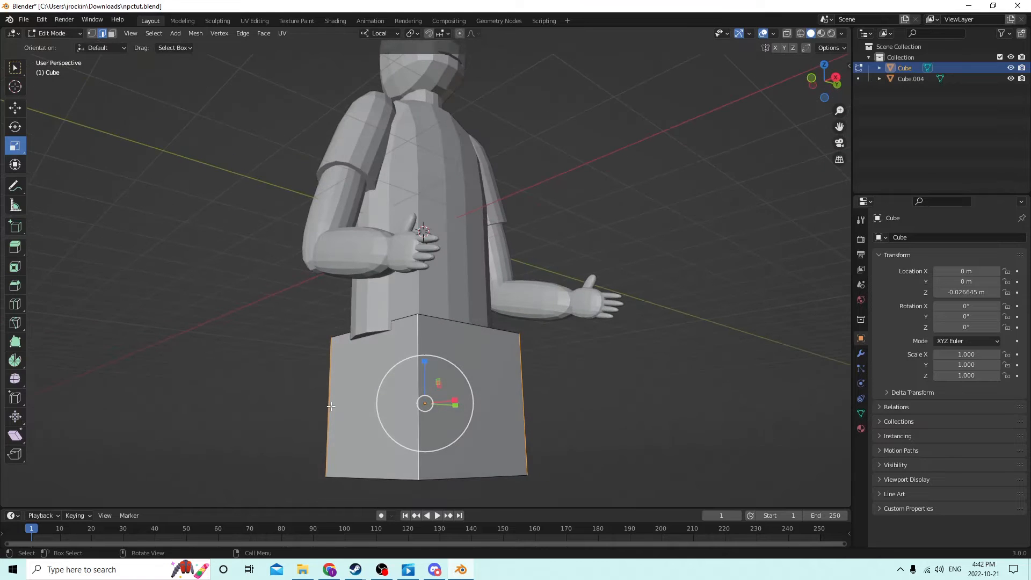
{"action": "middle_click_drag", "start_coordinate": [594, 380], "coordinate": [539, 405]}
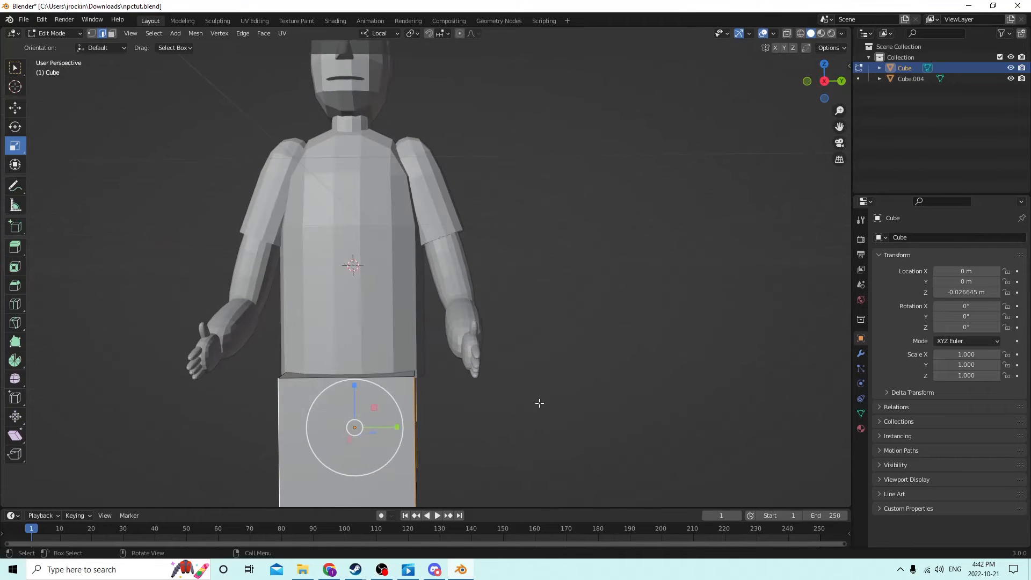
{"action": "key", "text": "ctrl+b"}
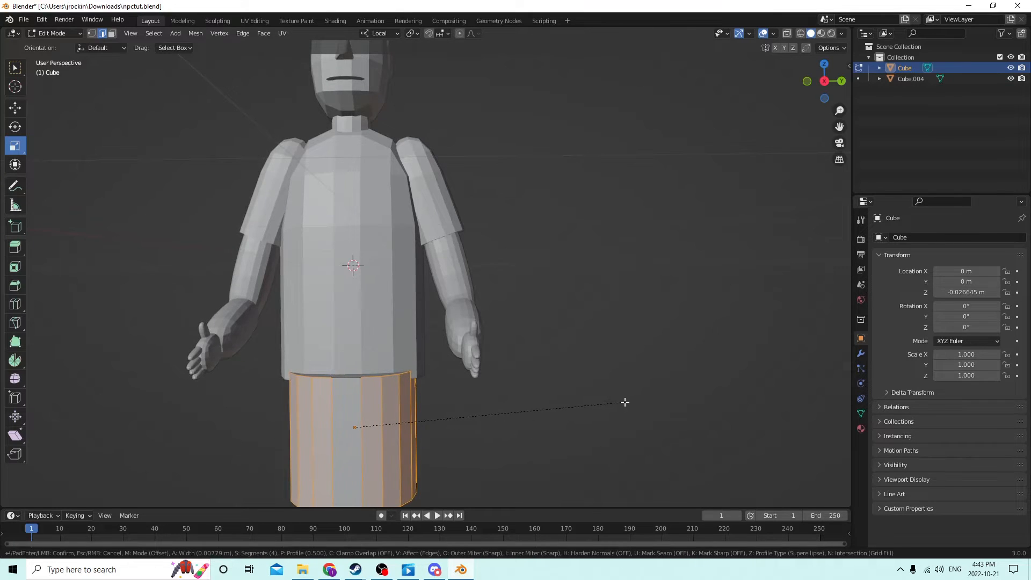
{"action": "left_click", "coordinate": [625, 402]}
{"action": "middle_click_drag", "start_coordinate": [624, 403], "coordinate": [558, 382]}
{"action": "key", "text": "Tab"}
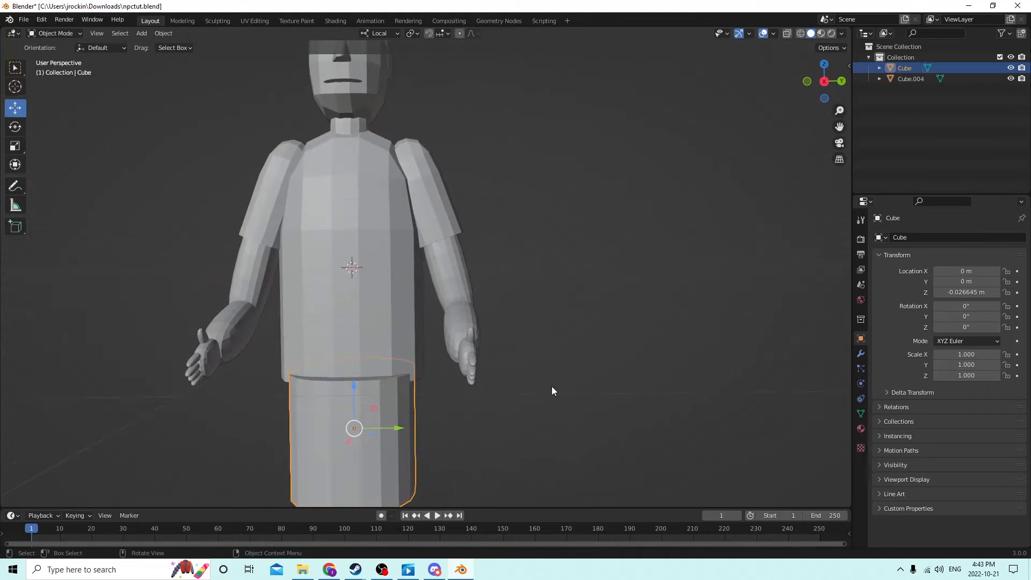
Scale the rounded hip block up uniformly to about 1.089
{"action": "key", "text": "s"}
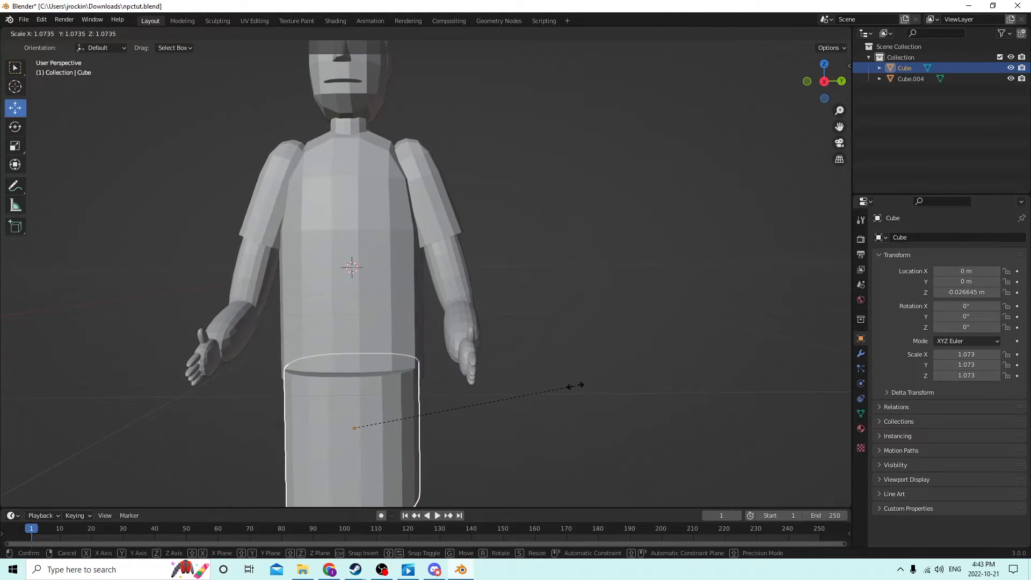
{"action": "left_click", "coordinate": [579, 386]}
{"action": "middle_click_drag", "start_coordinate": [578, 386], "coordinate": [630, 365]}
Flatten the hip block along X to a scale of about 0.836 and widen it along Y by a factor of about 1.157
{"action": "left_click", "coordinate": [15, 149]}
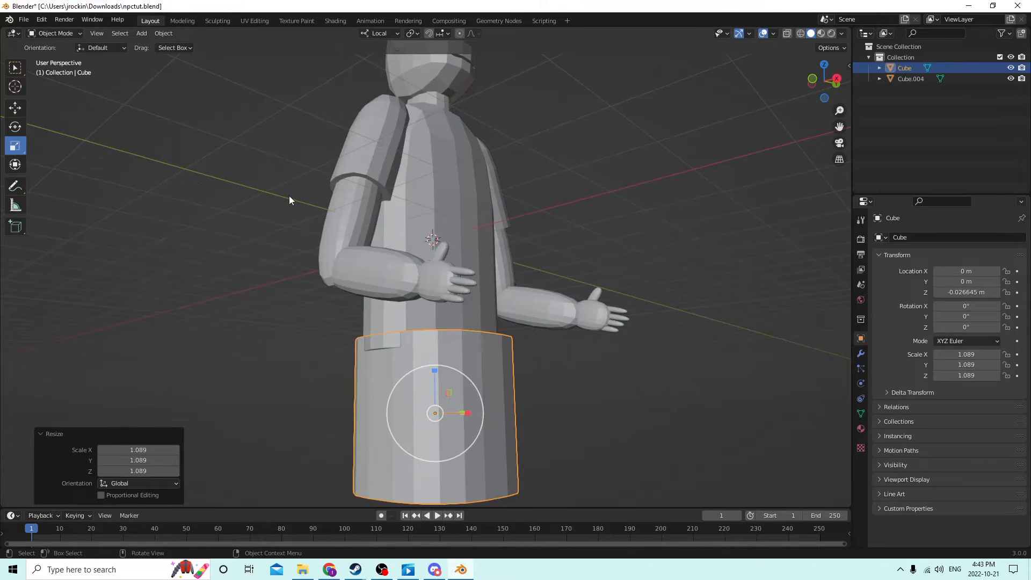
{"action": "middle_click_drag", "start_coordinate": [290, 196], "coordinate": [413, 230]}
{"action": "left_click_drag", "start_coordinate": [541, 406], "coordinate": [528, 403]}
{"action": "middle_click_drag", "start_coordinate": [527, 403], "coordinate": [407, 363]}
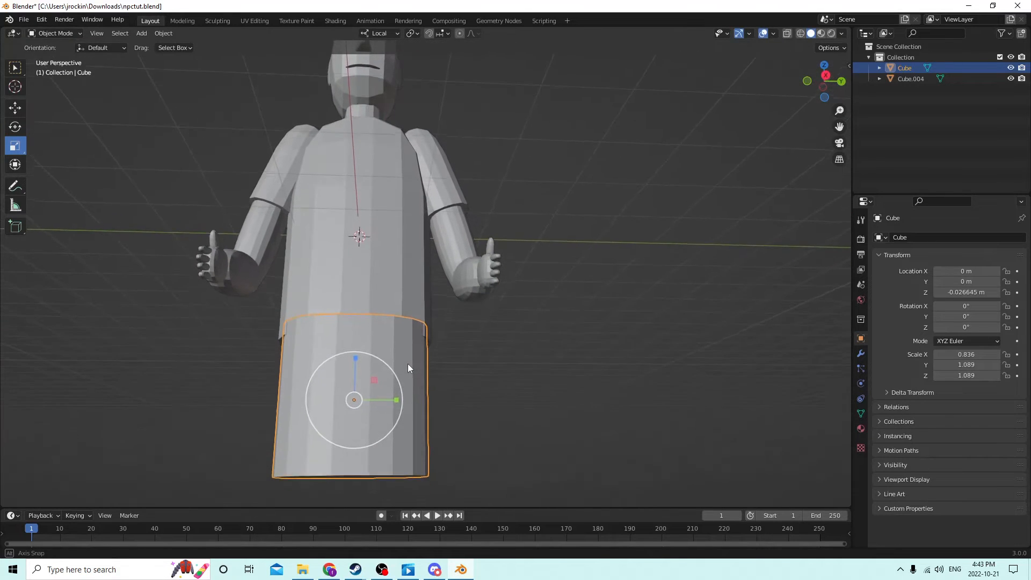
{"action": "left_click_drag", "start_coordinate": [398, 400], "coordinate": [405, 398]}
{"action": "middle_click_drag", "start_coordinate": [405, 398], "coordinate": [610, 419]}
Fit the hip block to the torso with uniform scaling, reaching about X 0.784, Y 1.181 and Z 1.020
{"action": "key", "text": "s"}
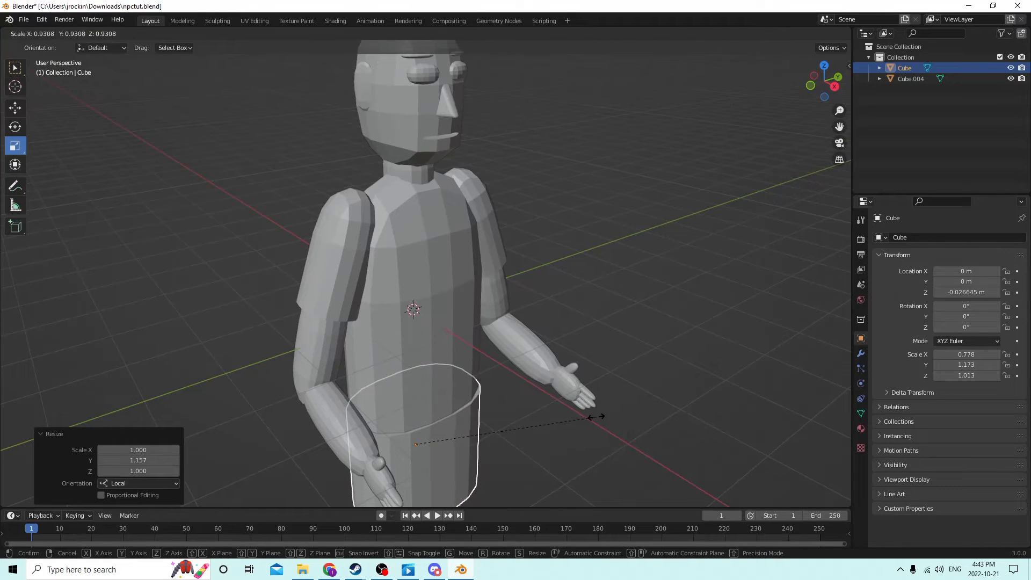
{"action": "left_click", "coordinate": [586, 416]}
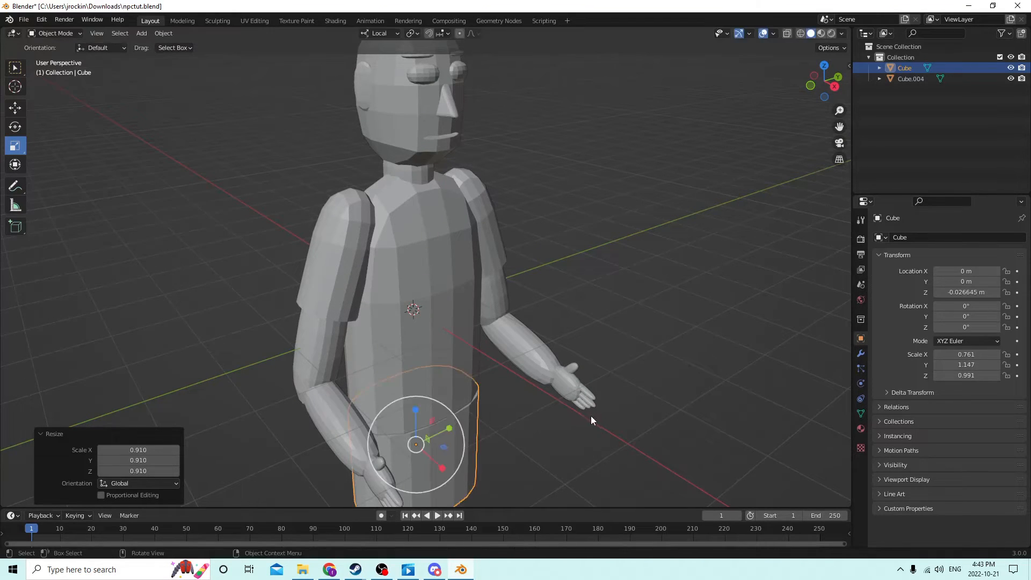
{"action": "middle_click_drag", "start_coordinate": [594, 418], "coordinate": [427, 411]}
{"action": "key", "text": "s"}
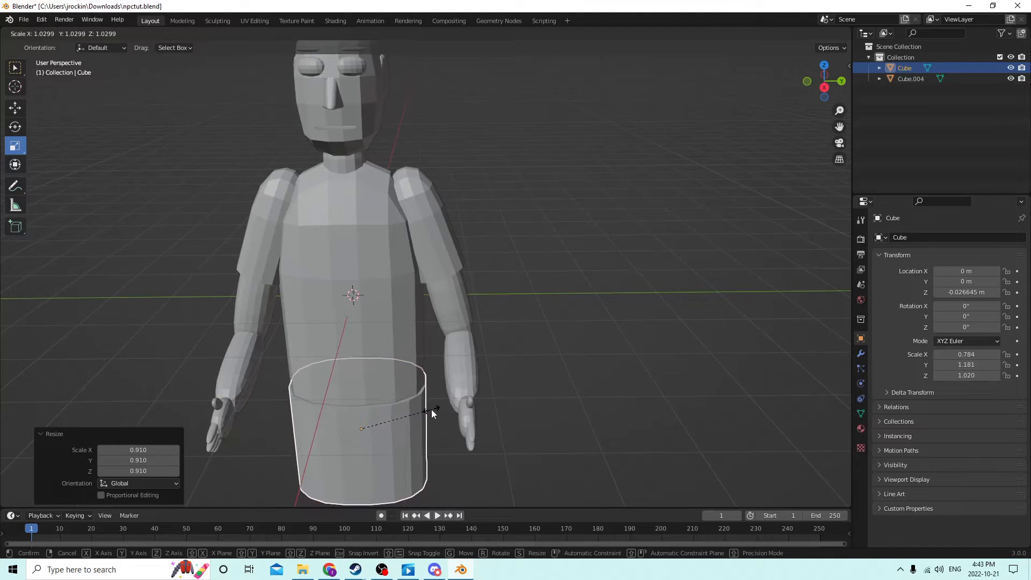
{"action": "left_click", "coordinate": [431, 409]}
{"action": "middle_click_drag", "start_coordinate": [431, 409], "coordinate": [292, 263]}
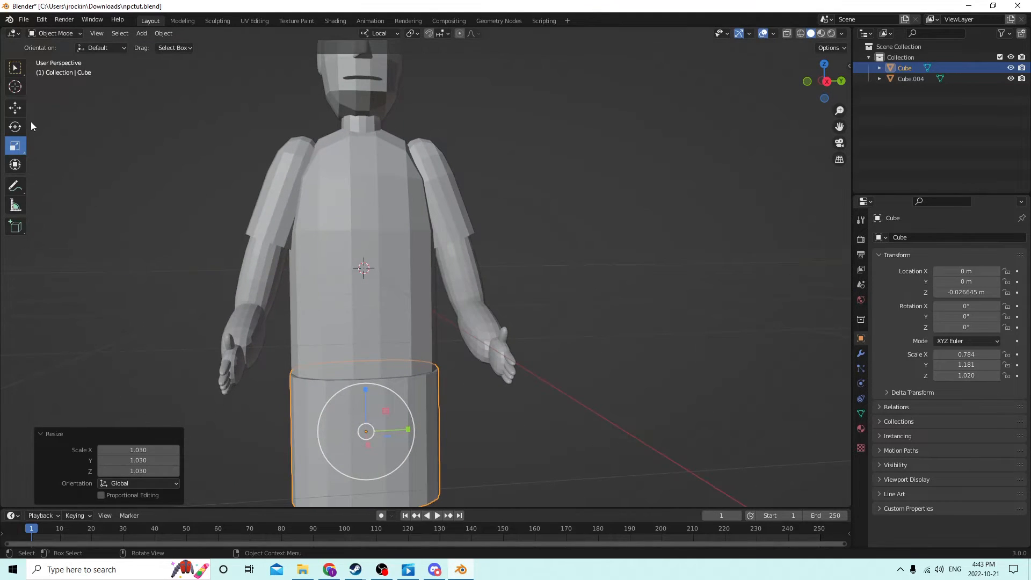
{"action": "middle_click_drag", "start_coordinate": [357, 286], "coordinate": [378, 378]}
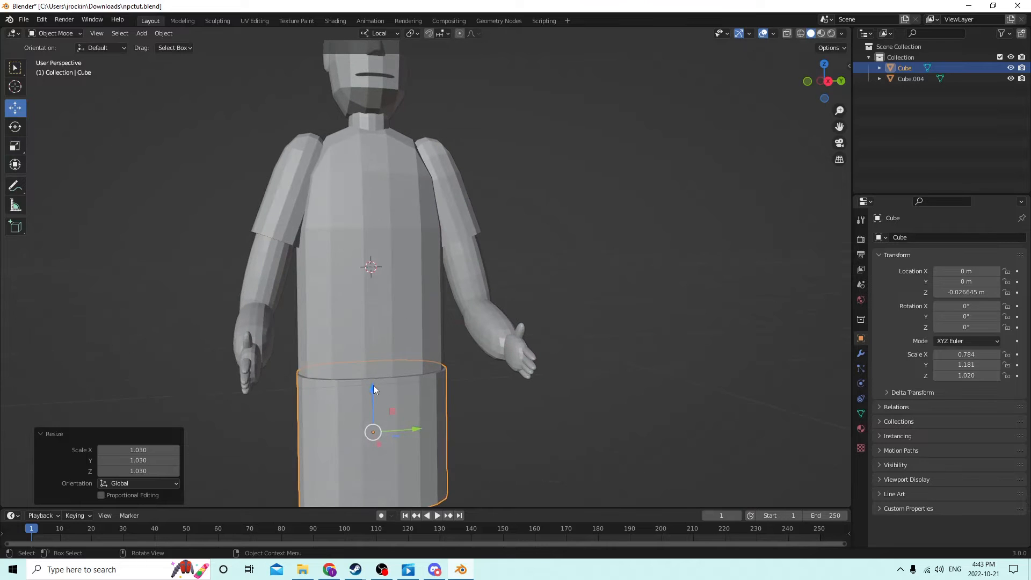
Move the trouser block beneath the torso up along Z to -0.01961 m so it overlaps the waist
{"action": "left_click_drag", "start_coordinate": [374, 388], "coordinate": [374, 373]}
{"action": "middle_click_drag", "start_coordinate": [374, 373], "coordinate": [437, 343]}
{"action": "left_click", "coordinate": [487, 288]}
{"action": "middle_click_drag", "start_coordinate": [487, 288], "coordinate": [452, 395]}
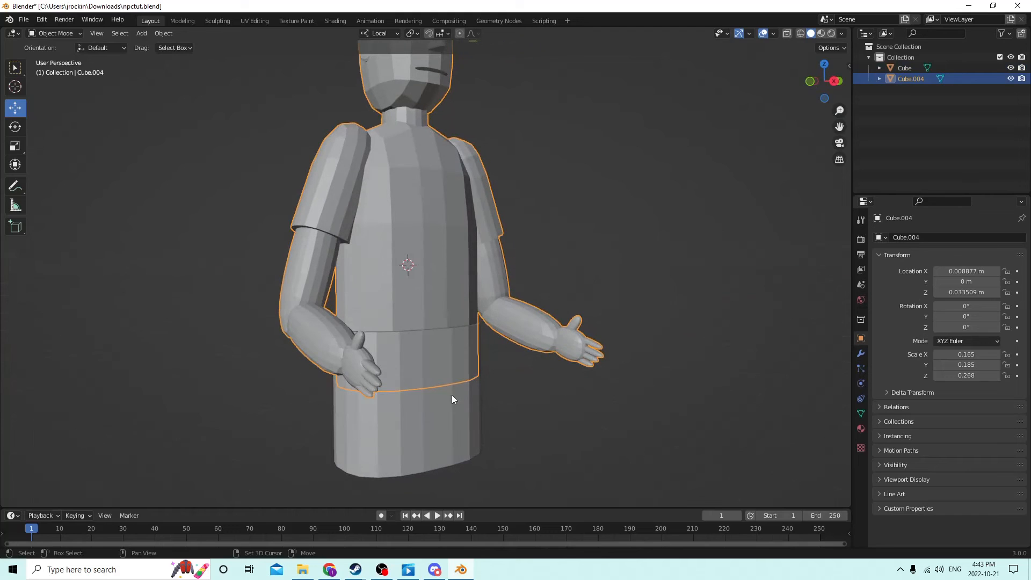
{"action": "left_click", "coordinate": [453, 395], "text": "shift"}
{"action": "left_click", "coordinate": [422, 265]}
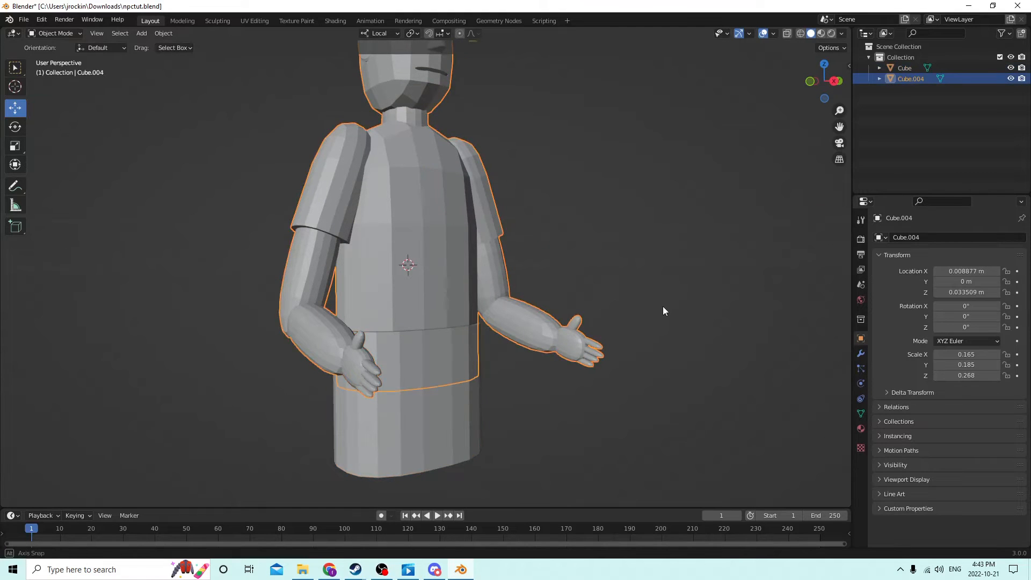
{"action": "middle_click_drag", "start_coordinate": [663, 306], "coordinate": [627, 297]}
Add one horizontal loop cut near the top of the trouser block, slid with a factor of about -0.7, as a waistband
{"action": "left_click", "coordinate": [376, 347]}
{"action": "middle_click_drag", "start_coordinate": [376, 347], "coordinate": [353, 344]}
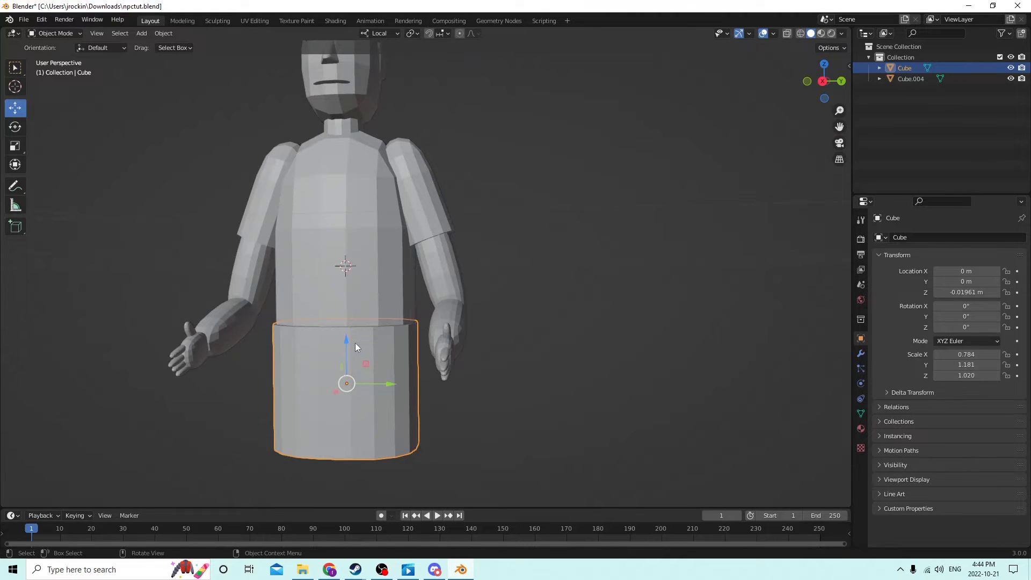
{"action": "key", "text": "Tab"}
{"action": "left_click", "coordinate": [639, 383]}
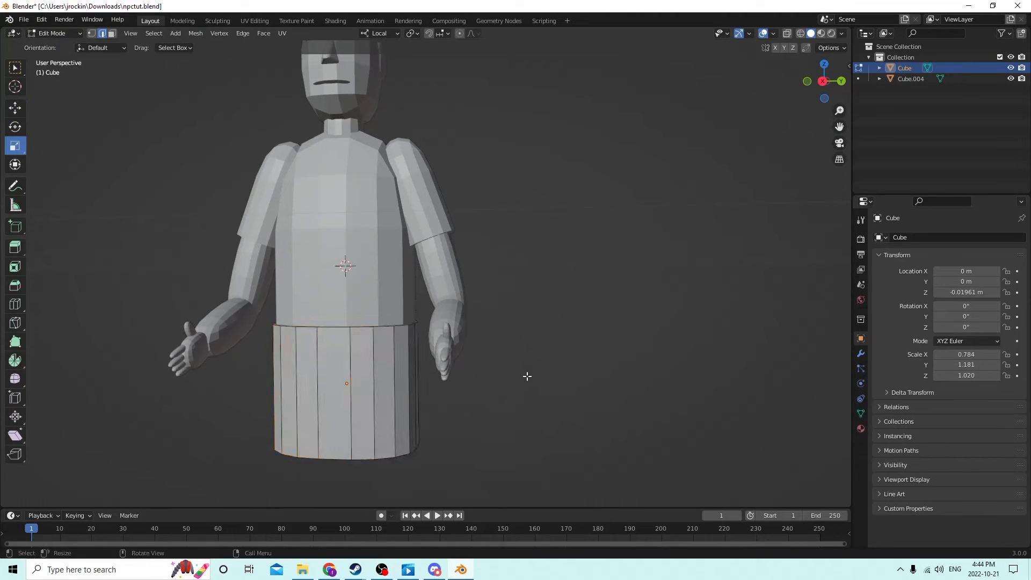
{"action": "key", "text": "ctrl+r"}
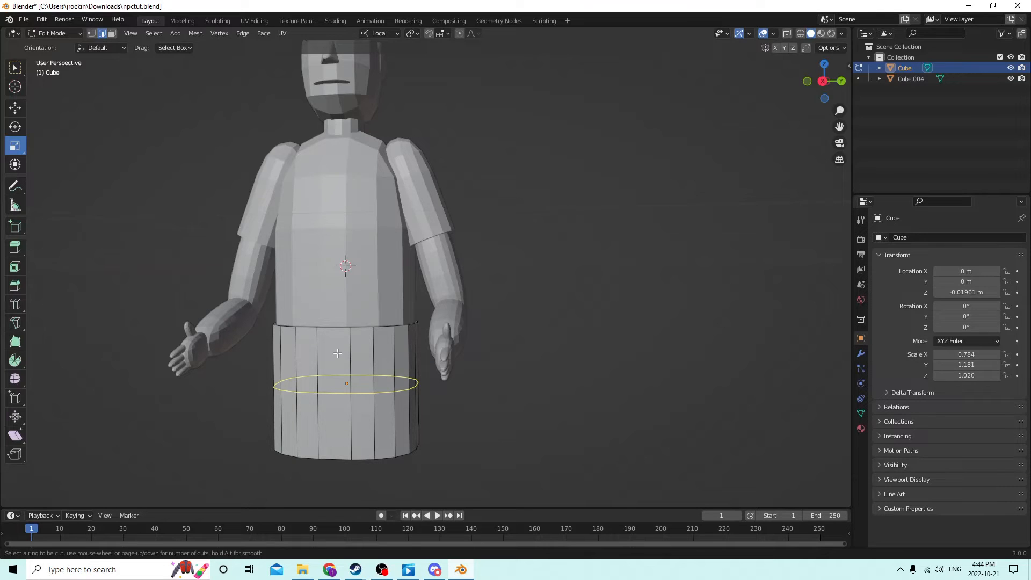
{"action": "left_click_drag", "start_coordinate": [338, 354], "coordinate": [335, 312]}
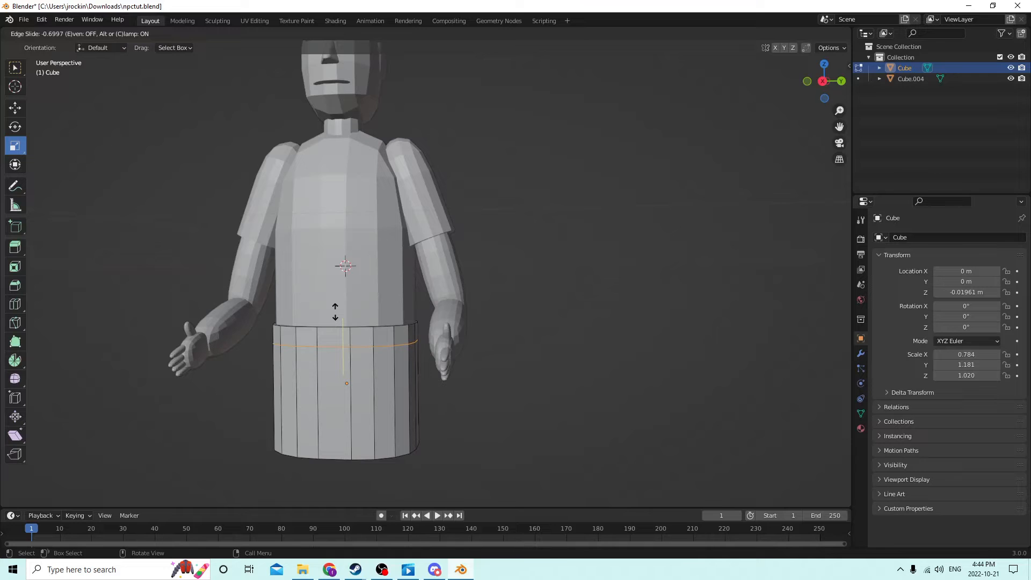
{"action": "left_click_drag", "start_coordinate": [335, 311], "coordinate": [335, 312]}
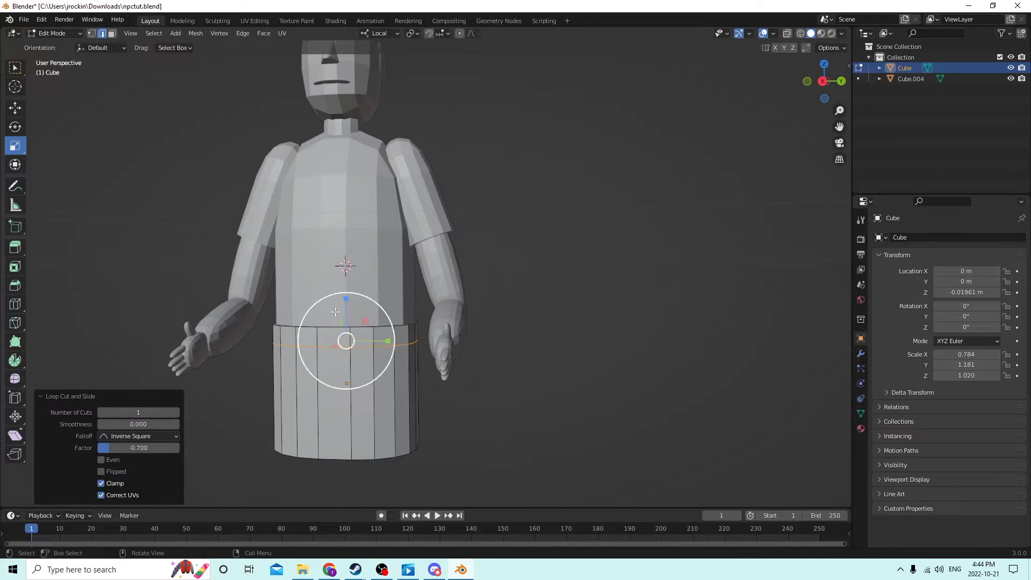
{"action": "left_click", "coordinate": [732, 320]}
Try to add one centred vertical loop cut down the front of the trouser block
{"action": "middle_click_drag", "start_coordinate": [594, 337], "coordinate": [351, 371]}
{"action": "key", "text": "ctrl+r"}
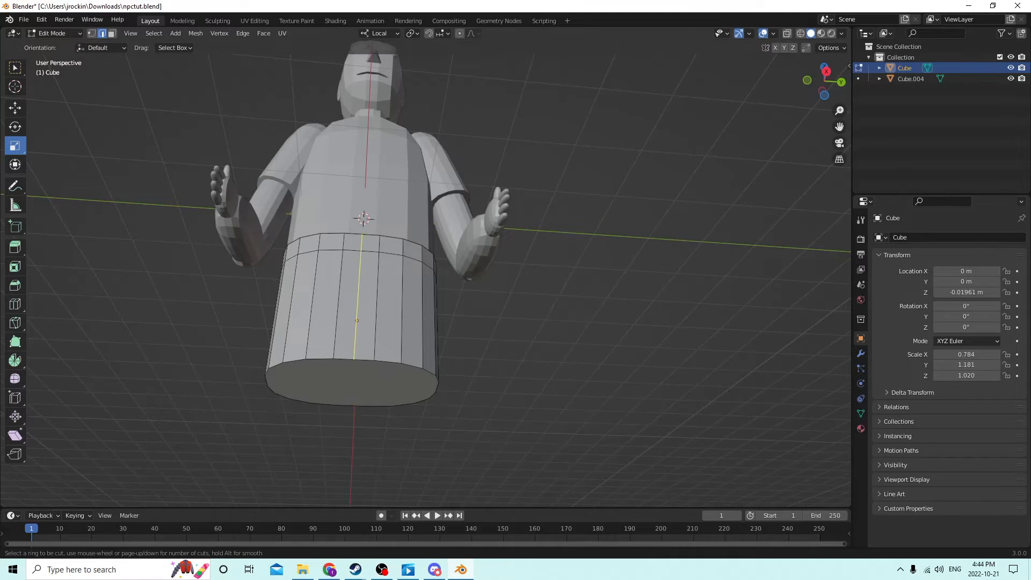
{"action": "left_click", "coordinate": [356, 370]}
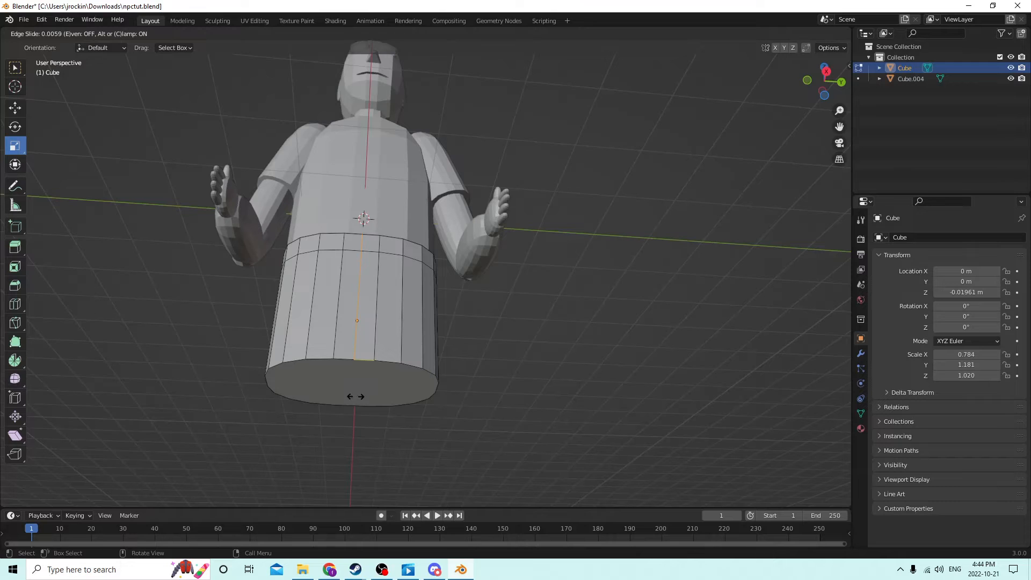
{"action": "right_click", "coordinate": [354, 396]}
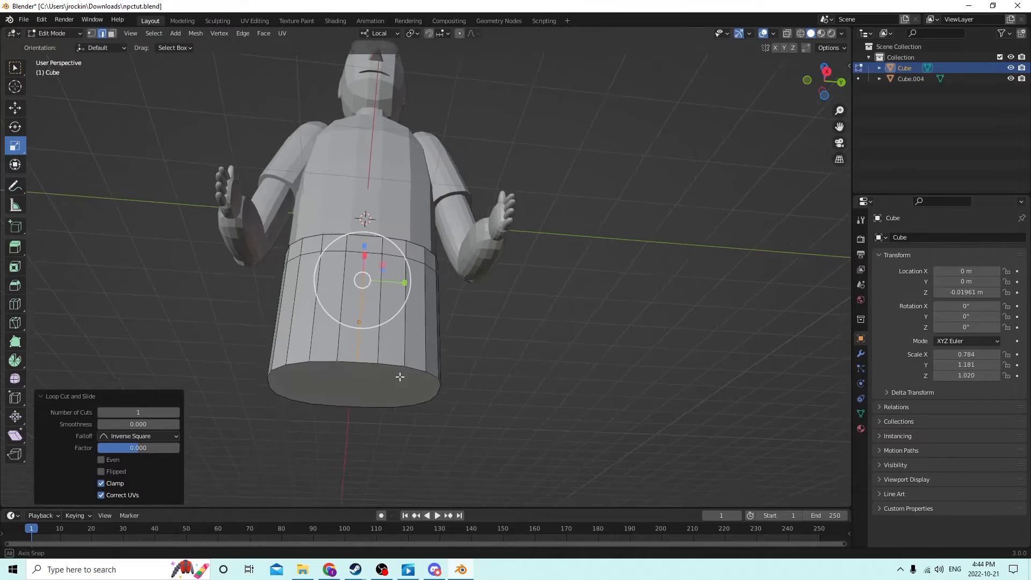
{"action": "middle_click_drag", "start_coordinate": [398, 373], "coordinate": [527, 408]}
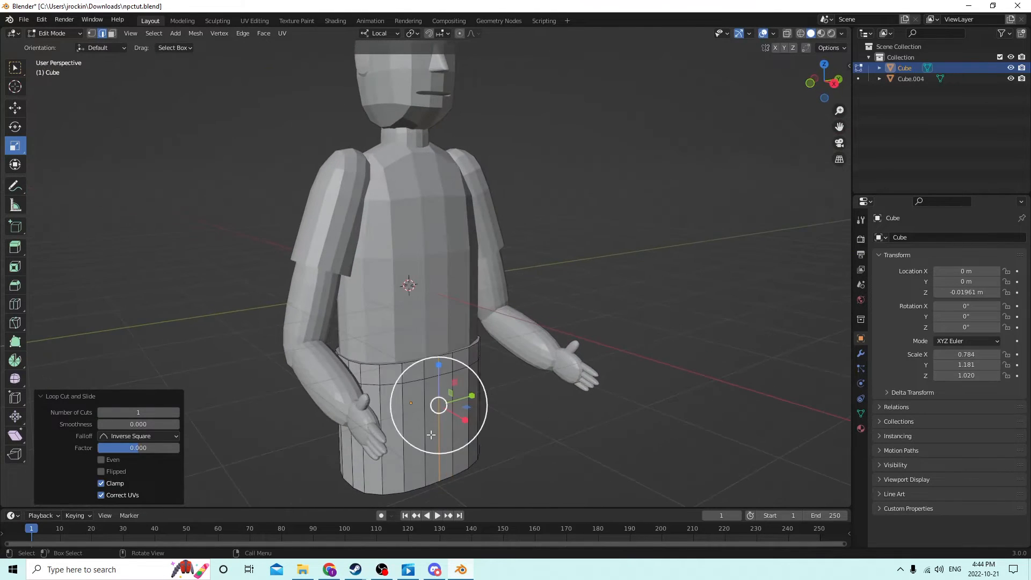
Undo the vertical loop cut on the trouser block
{"action": "left_click", "coordinate": [43, 20]}
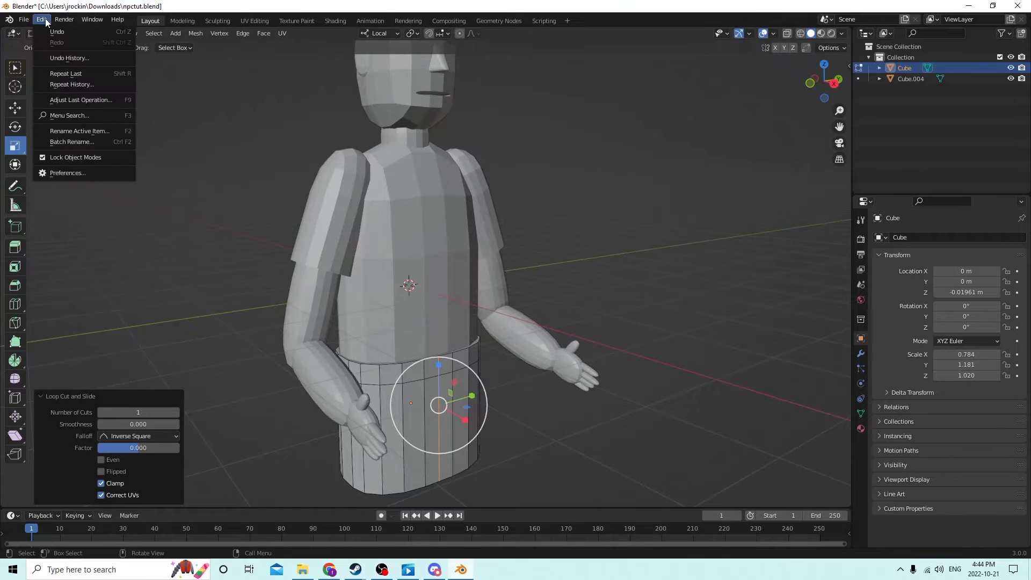
{"action": "left_click", "coordinate": [45, 22]}
{"action": "left_click", "coordinate": [43, 20]}
{"action": "left_click", "coordinate": [55, 30]}
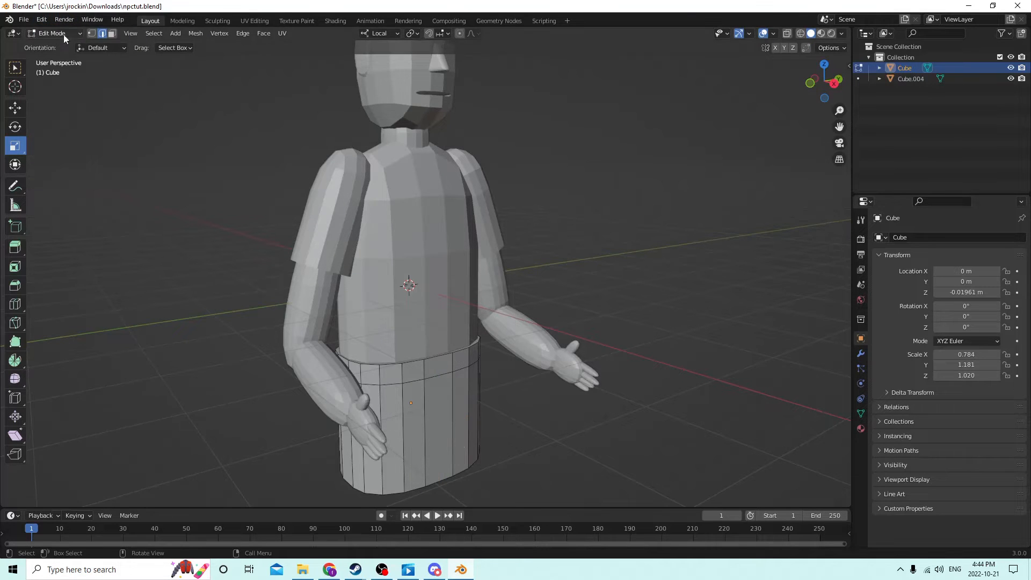
Connect two pairs of opposite front and back vertices across the trouser block's underside, forming a narrow central strip
{"action": "middle_click_drag", "start_coordinate": [403, 182], "coordinate": [578, 155]}
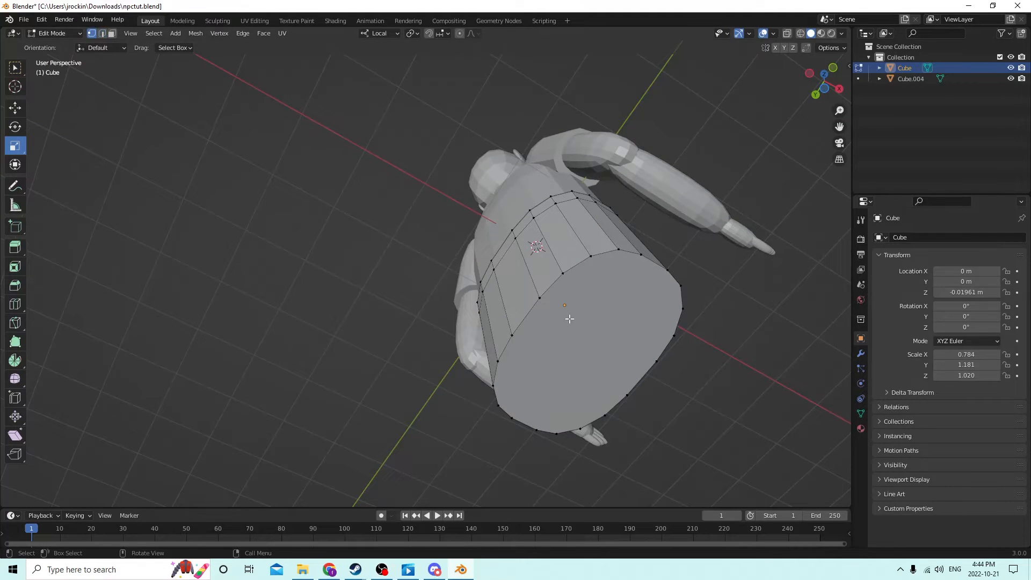
{"action": "middle_click_drag", "start_coordinate": [539, 299], "coordinate": [354, 286]}
{"action": "left_click", "coordinate": [341, 268], "text": "shift"}
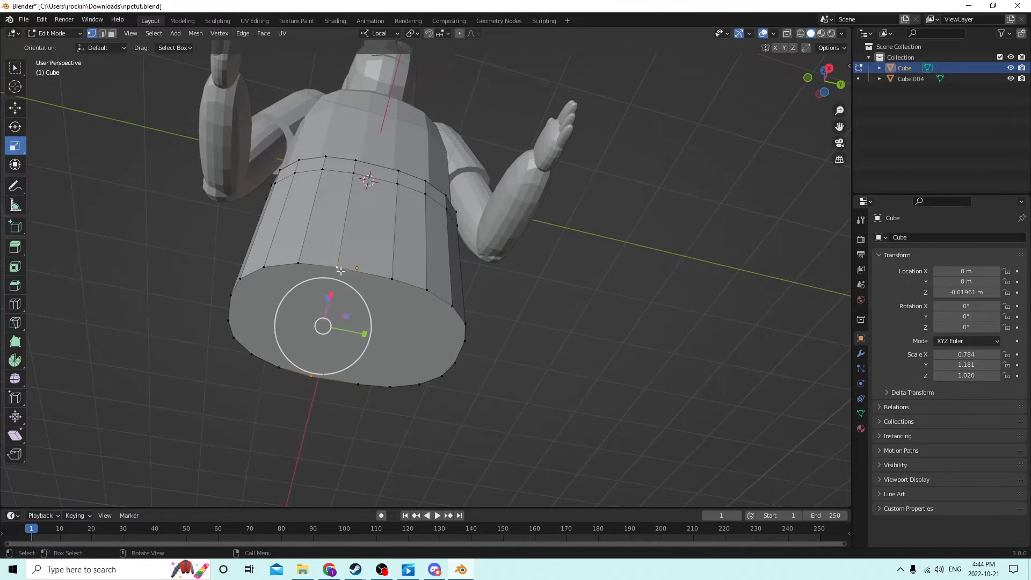
{"action": "middle_click_drag", "start_coordinate": [411, 273], "coordinate": [549, 361]}
{"action": "left_click", "coordinate": [516, 369], "text": "shift"}
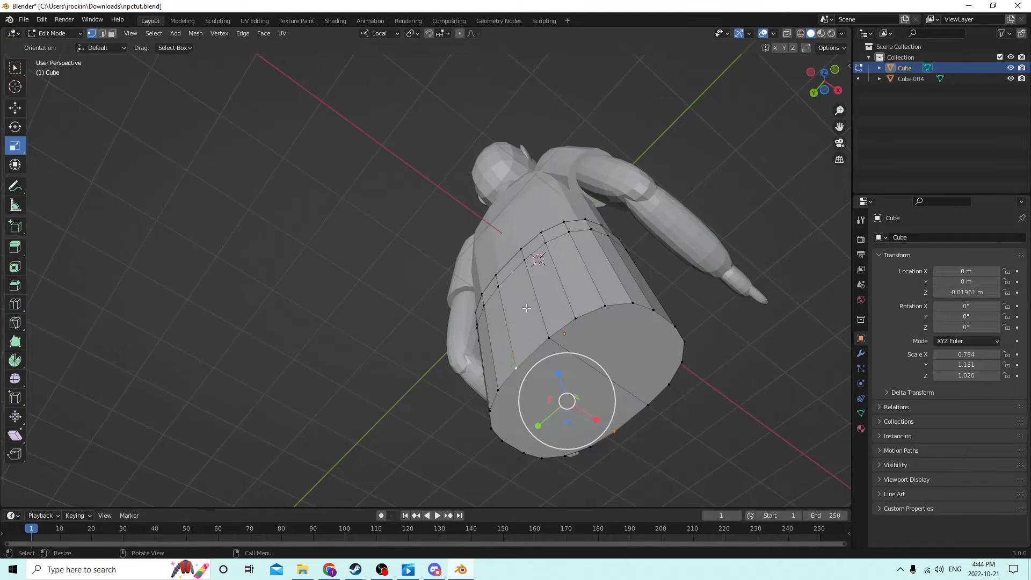
{"action": "middle_click_drag", "start_coordinate": [527, 308], "coordinate": [389, 340]}
{"action": "scroll", "coordinate": [430, 325], "scroll_direction": "up", "scroll_amount": 3}
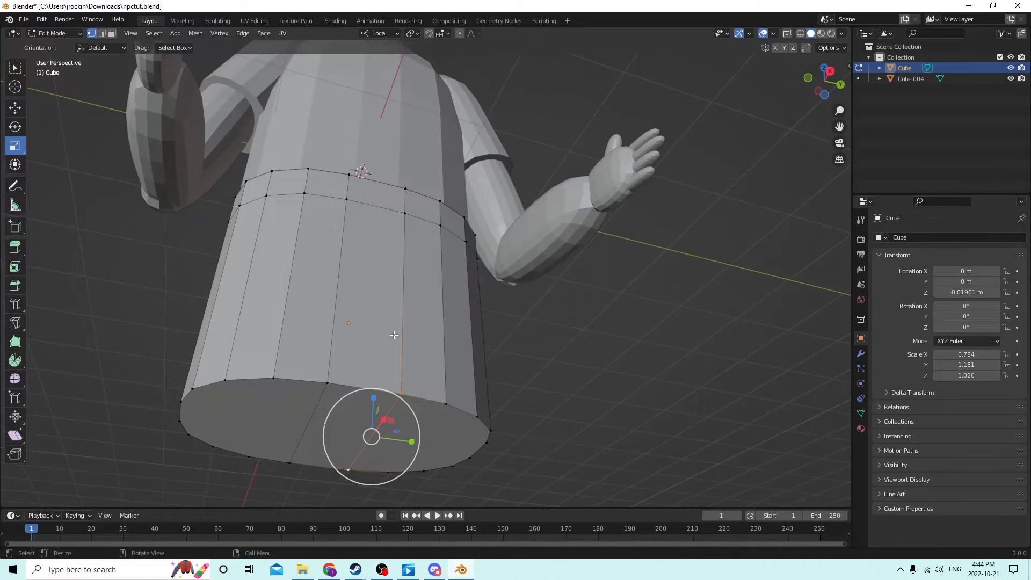
Add one centred loop cut, with factor 0, through the central strip on the underside and up the trouser block
{"action": "left_click", "coordinate": [102, 34]}
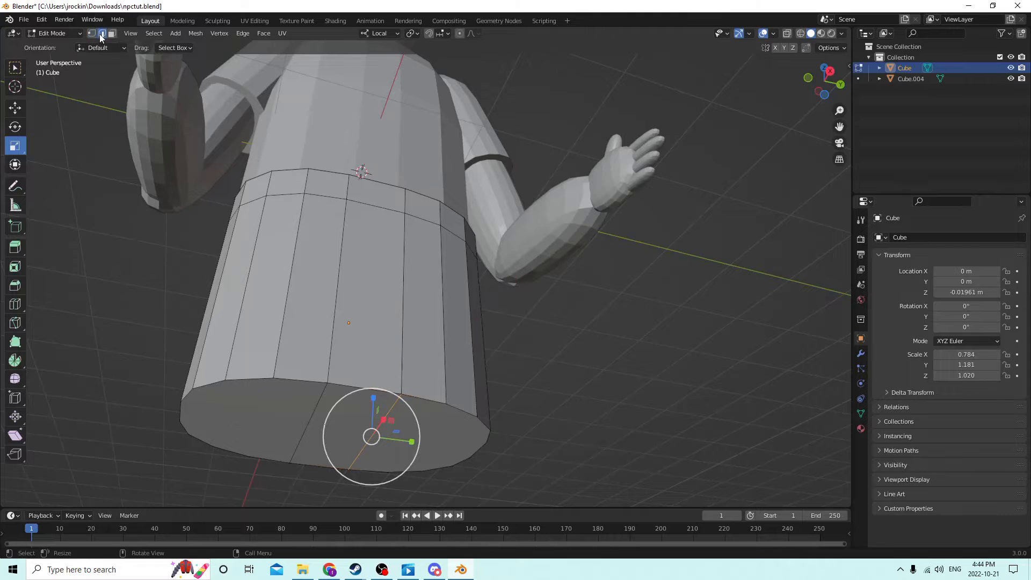
{"action": "middle_click_drag", "start_coordinate": [225, 136], "coordinate": [248, 135]}
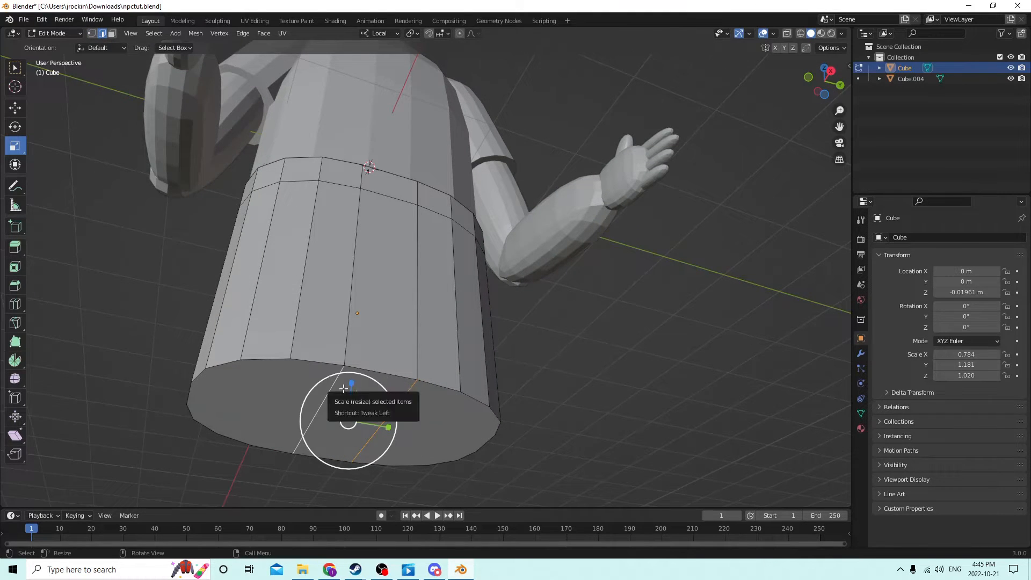
{"action": "middle_click_drag", "start_coordinate": [335, 409], "coordinate": [338, 370]}
{"action": "left_click", "coordinate": [645, 313]}
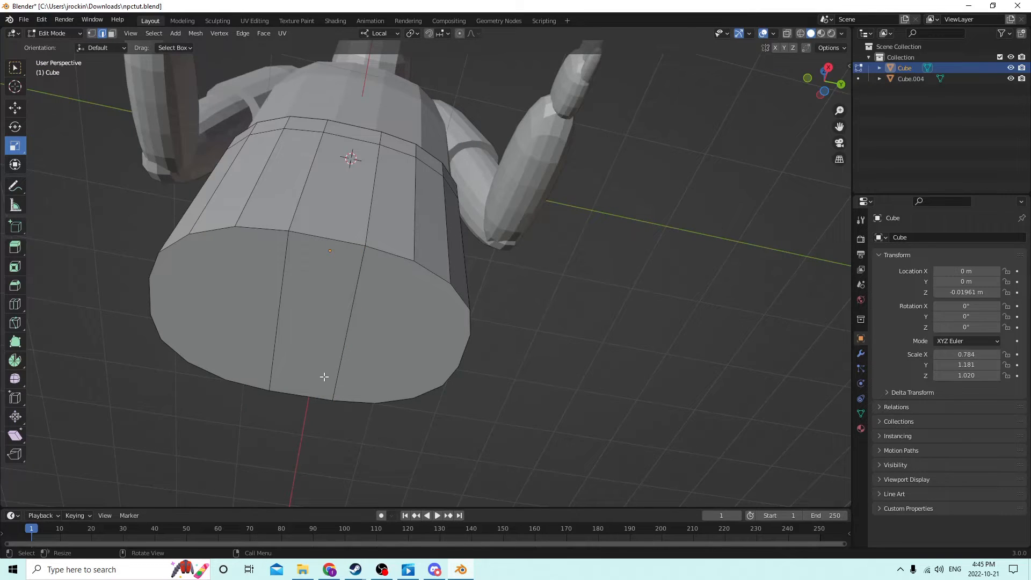
{"action": "key", "text": "ctrl+r"}
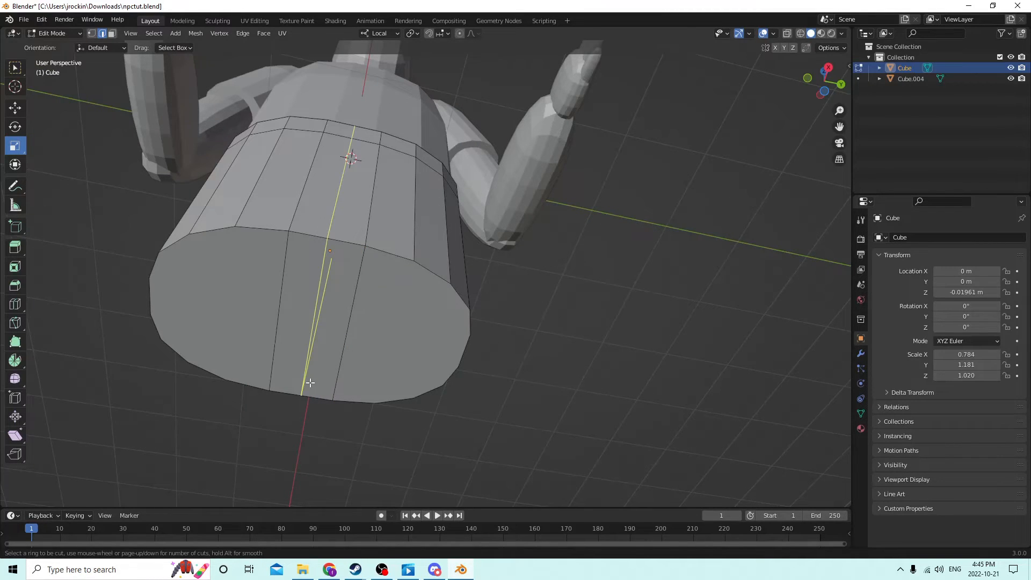
{"action": "left_click", "coordinate": [310, 383]}
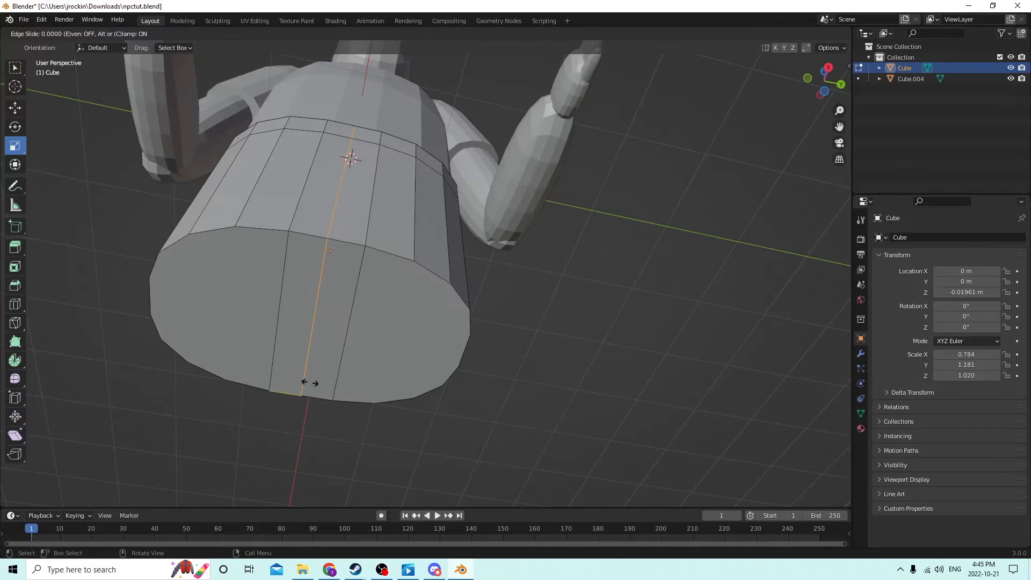
{"action": "right_click", "coordinate": [310, 373]}
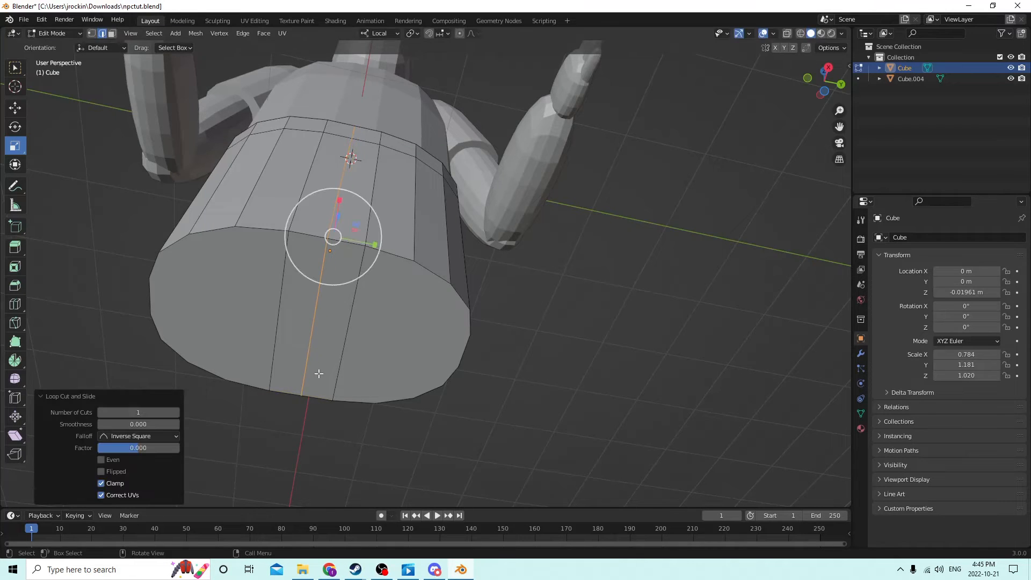
{"action": "middle_click_drag", "start_coordinate": [559, 341], "coordinate": [534, 337]}
{"action": "left_click", "coordinate": [546, 353]}
Try raising the middle edge of the underside along Z to form an inverted-V notch between the legs
{"action": "middle_click_drag", "start_coordinate": [466, 342], "coordinate": [465, 344]}
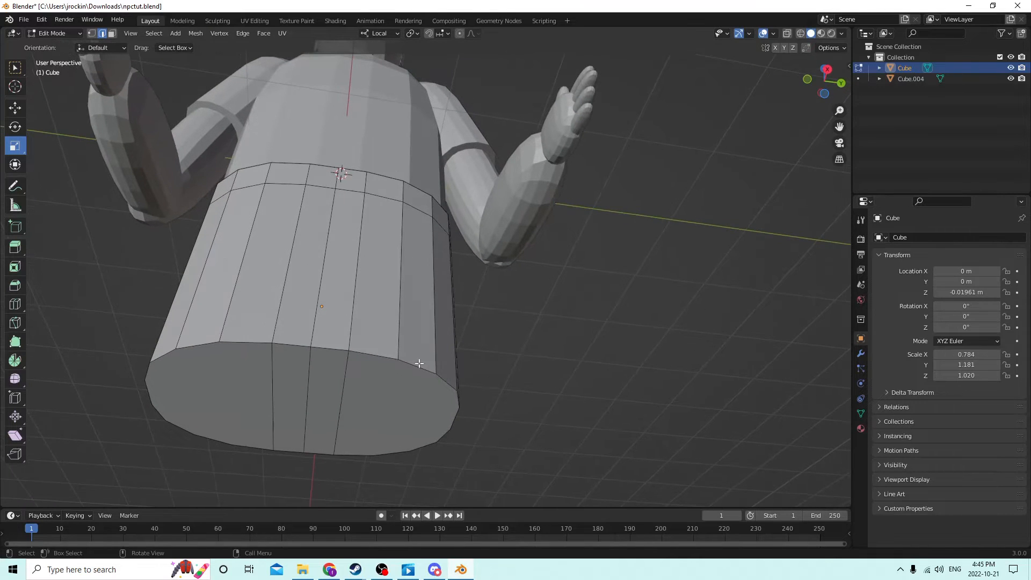
{"action": "left_click", "coordinate": [303, 407]}
{"action": "middle_click_drag", "start_coordinate": [307, 406], "coordinate": [334, 392]}
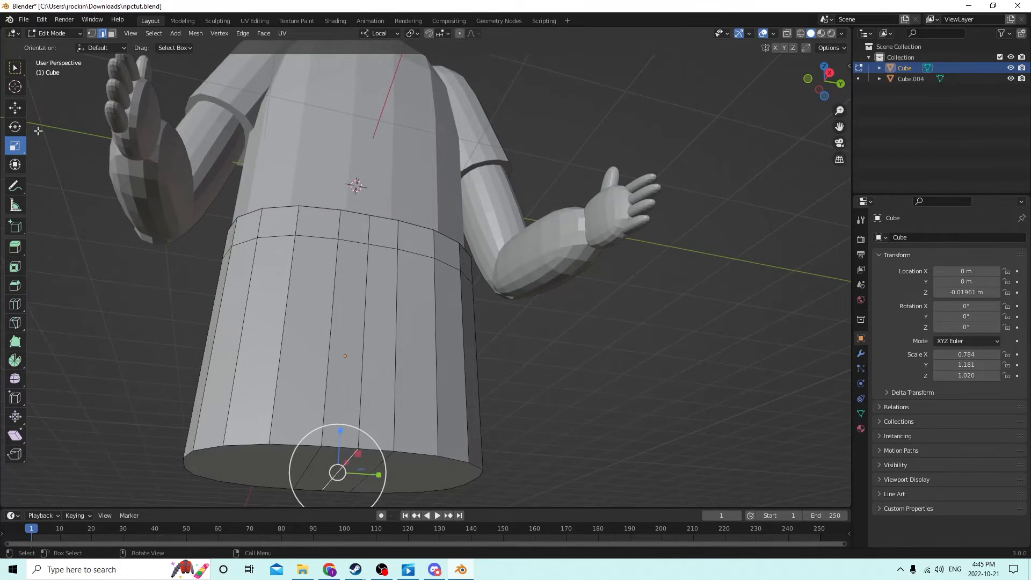
{"action": "left_click", "coordinate": [14, 109]}
{"action": "scroll", "coordinate": [445, 223], "scroll_direction": "down", "scroll_amount": 2}
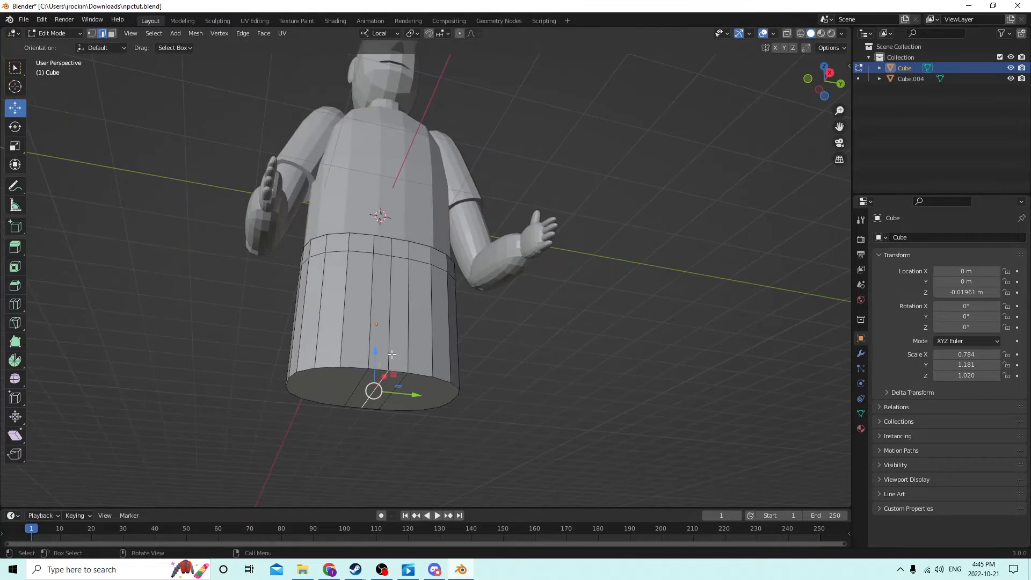
{"action": "middle_click_drag", "start_coordinate": [392, 355], "coordinate": [377, 363]}
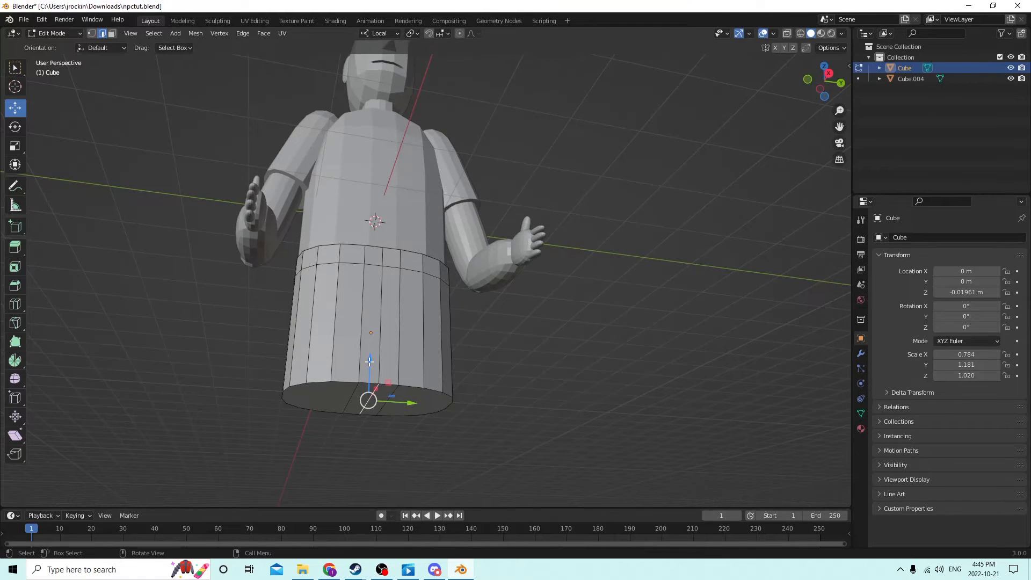
{"action": "left_click_drag", "start_coordinate": [370, 360], "coordinate": [372, 316]}
{"action": "middle_click_drag", "start_coordinate": [373, 316], "coordinate": [517, 348]}
{"action": "left_click", "coordinate": [483, 375]}
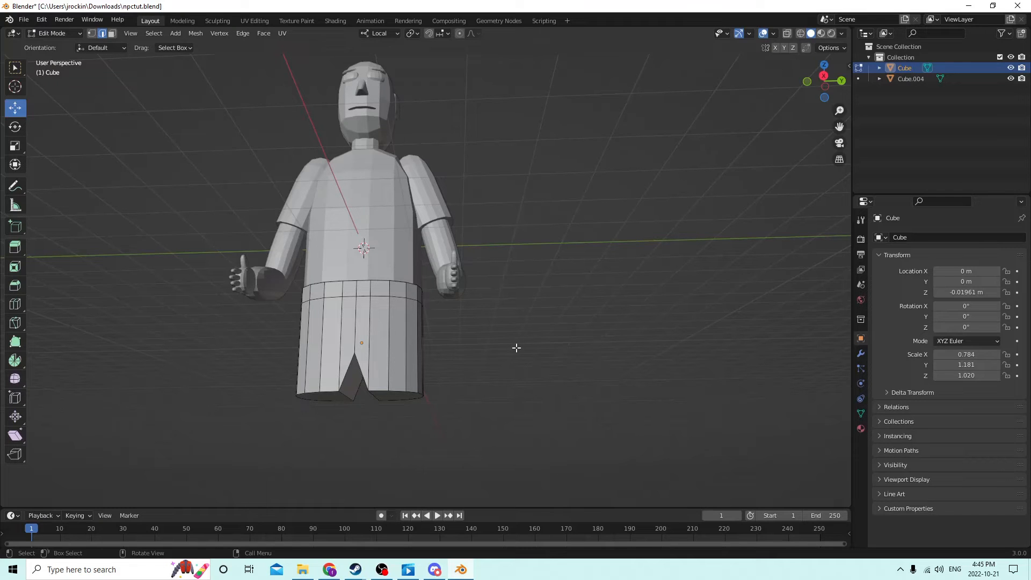
Undo the raising of the underside's middle edge to restore the flat bottom
{"action": "middle_click_drag", "start_coordinate": [551, 363], "coordinate": [513, 314]}
{"action": "middle_click_drag", "start_coordinate": [359, 299], "coordinate": [360, 403]}
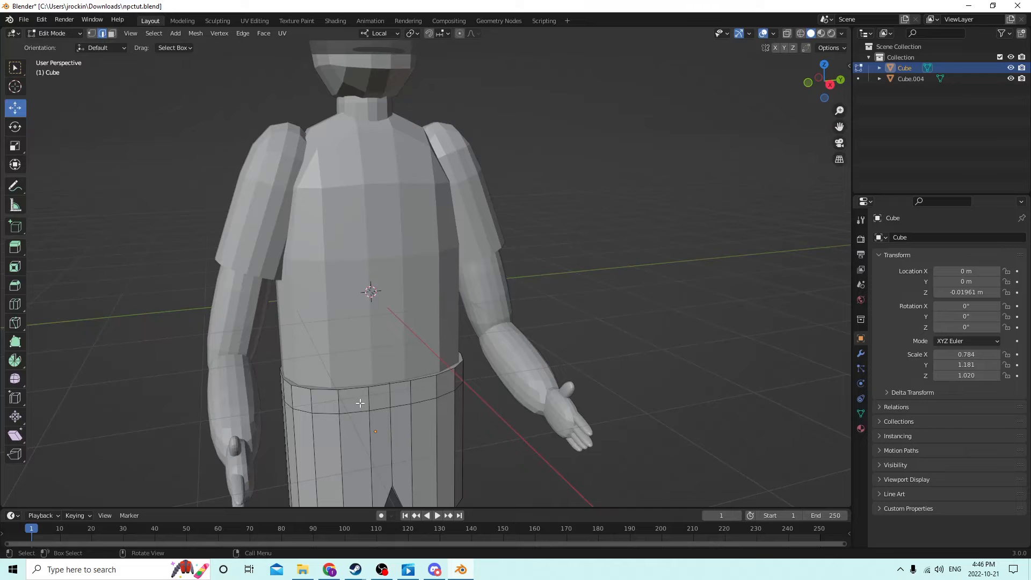
{"action": "mouse_move", "coordinate": [470, 357]}
{"action": "middle_mouse_down"}
{"action": "mouse_move", "coordinate": [468, 313]}
{"action": "mouse_move", "coordinate": [477, 340]}
{"action": "mouse_move", "coordinate": [471, 365]}
{"action": "middle_mouse_up"}
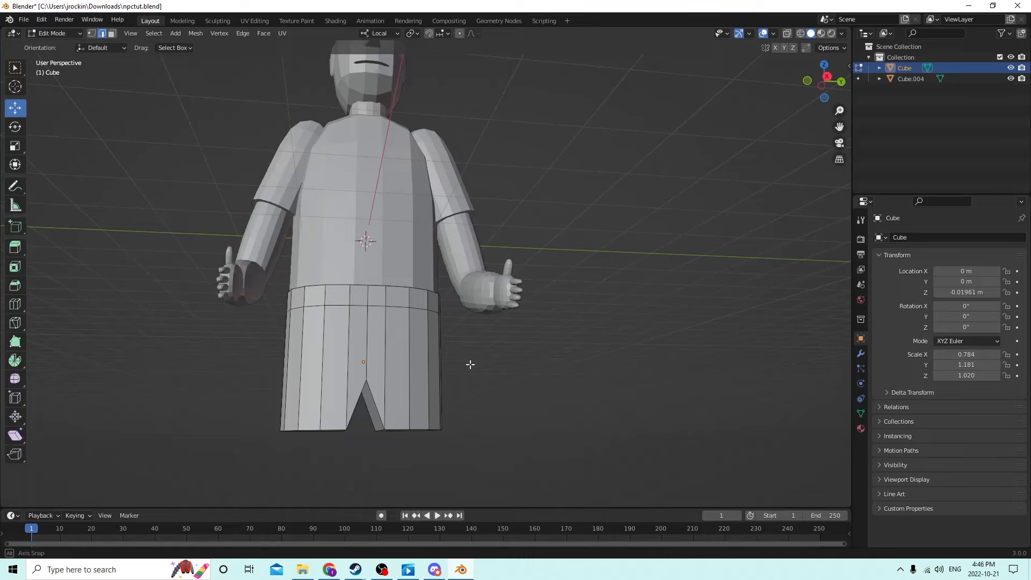
{"action": "middle_click_drag", "start_coordinate": [471, 365], "coordinate": [468, 355]}
{"action": "left_click", "coordinate": [41, 19]}
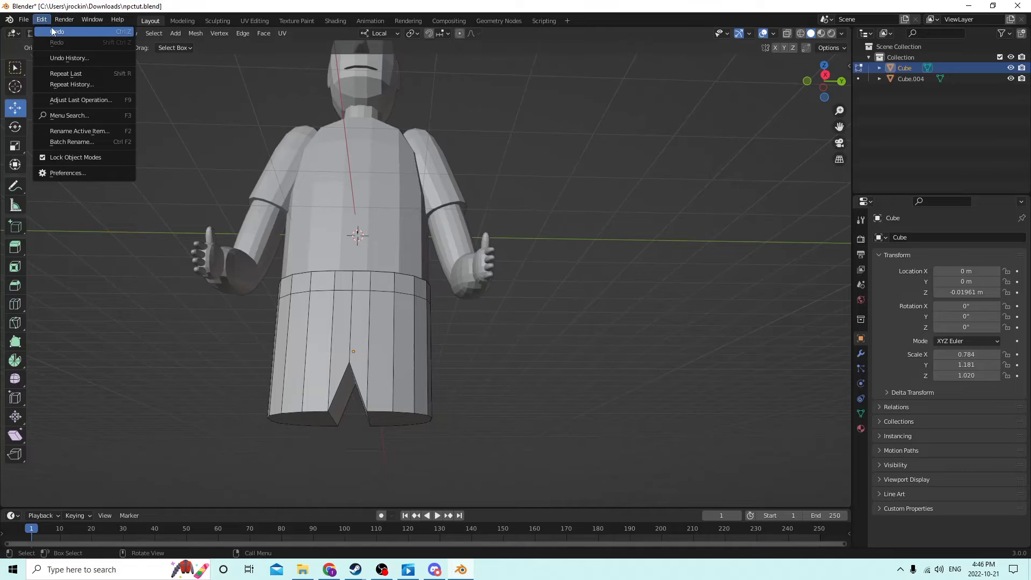
{"action": "left_click", "coordinate": [56, 31]}
{"action": "left_click", "coordinate": [44, 20]}
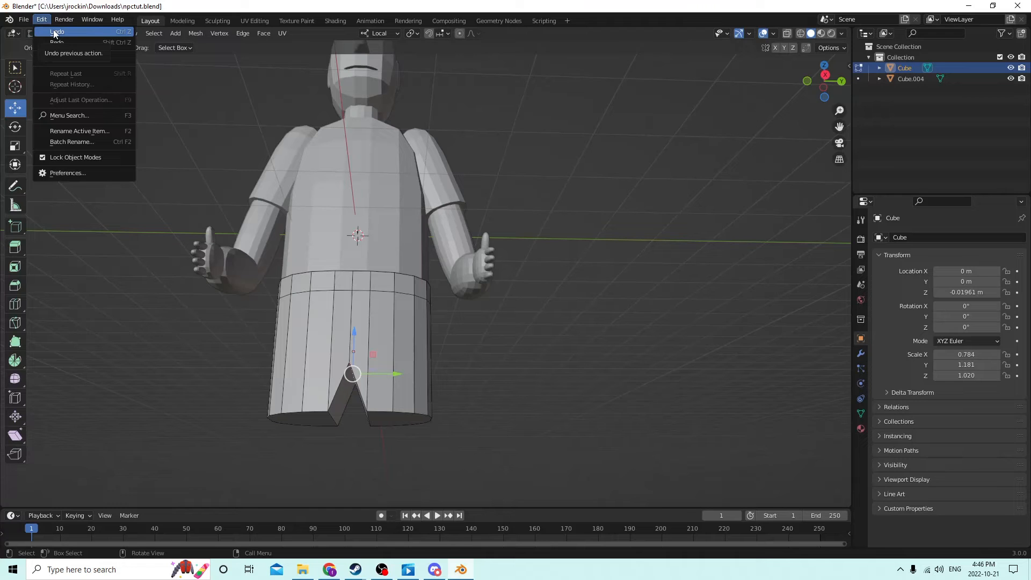
{"action": "left_click", "coordinate": [54, 32]}
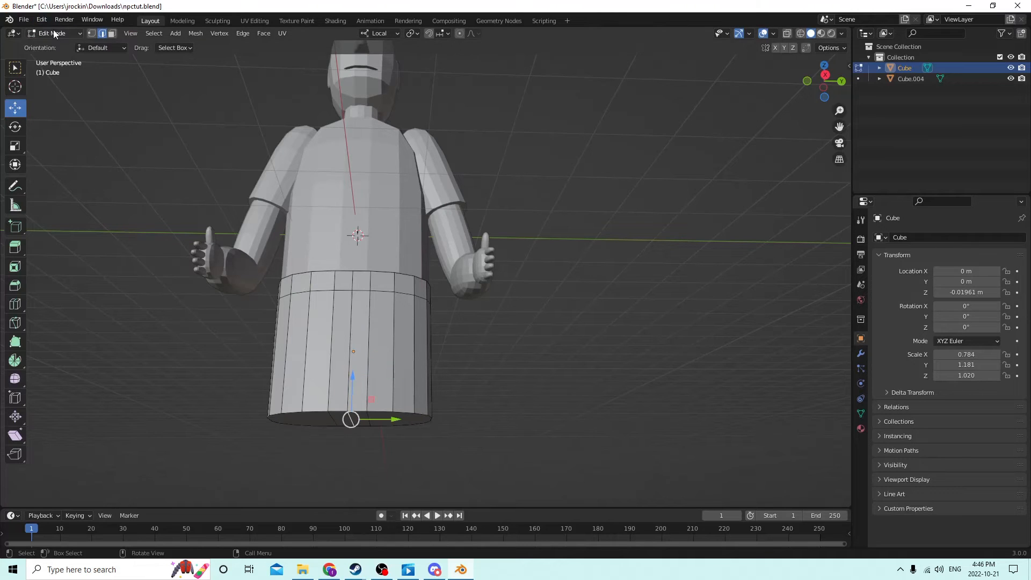
{"action": "middle_click_drag", "start_coordinate": [320, 253], "coordinate": [499, 293]}
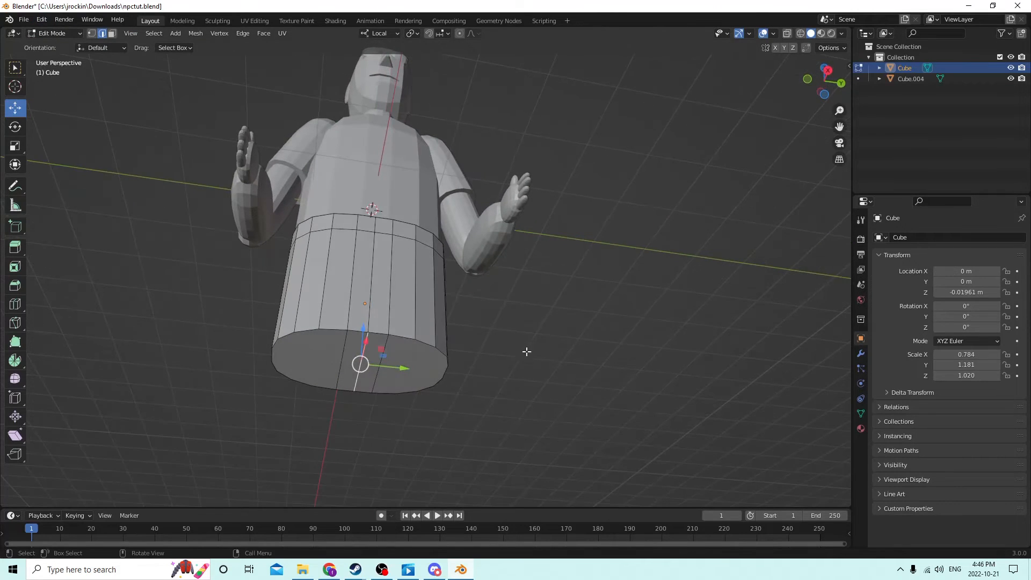
{"action": "left_click", "coordinate": [418, 376]}
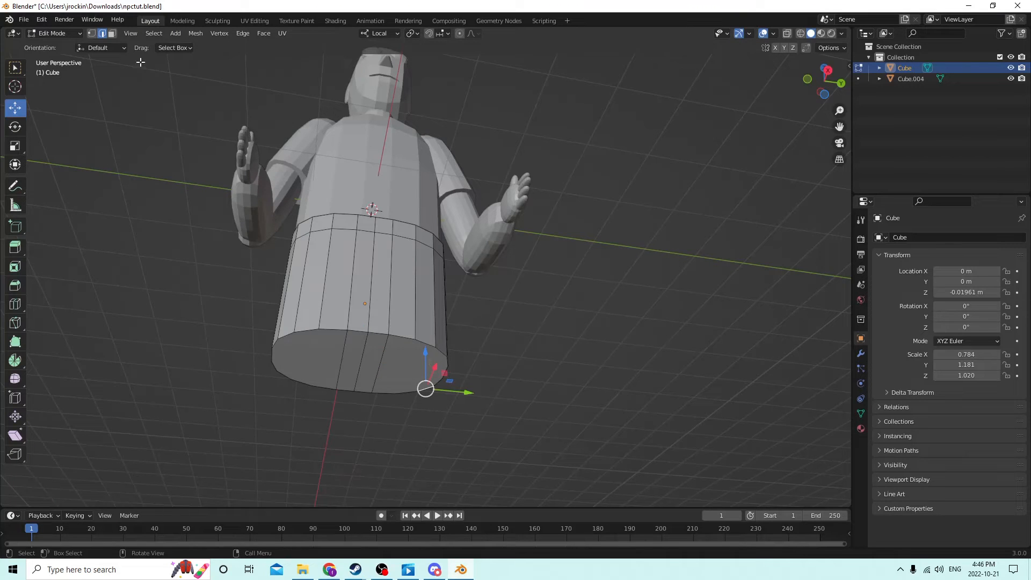
{"action": "left_click", "coordinate": [112, 34]}
{"action": "middle_click_drag", "start_coordinate": [402, 263], "coordinate": [388, 311]}
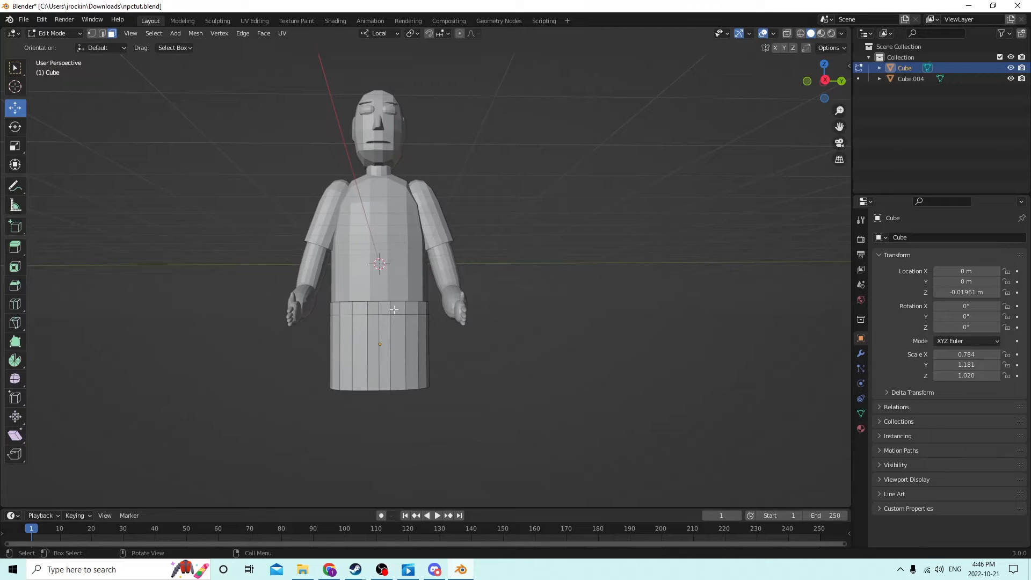
{"action": "middle_click_drag", "start_coordinate": [397, 307], "coordinate": [474, 268]}
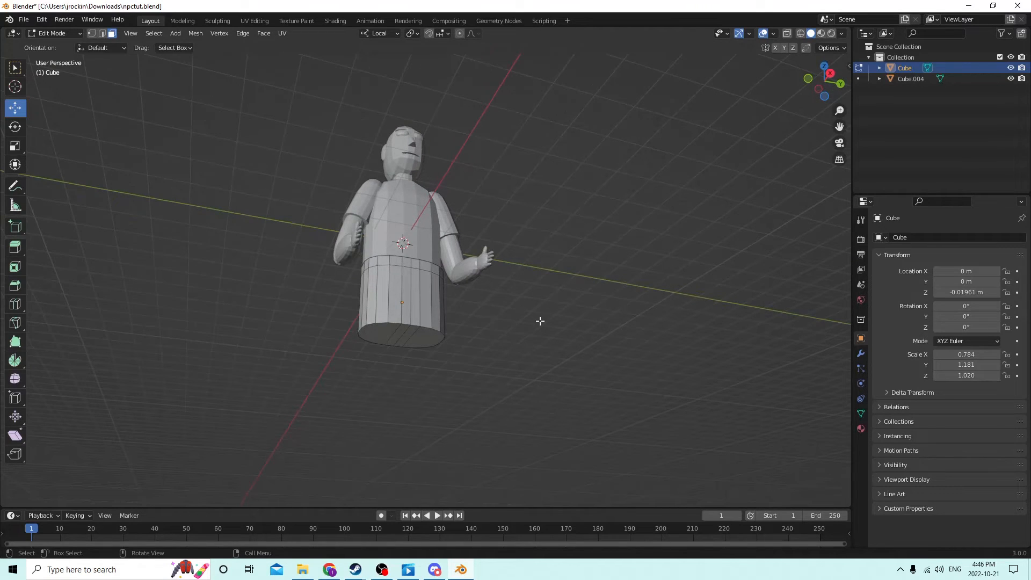
{"action": "middle_click_drag", "start_coordinate": [531, 317], "coordinate": [480, 336]}
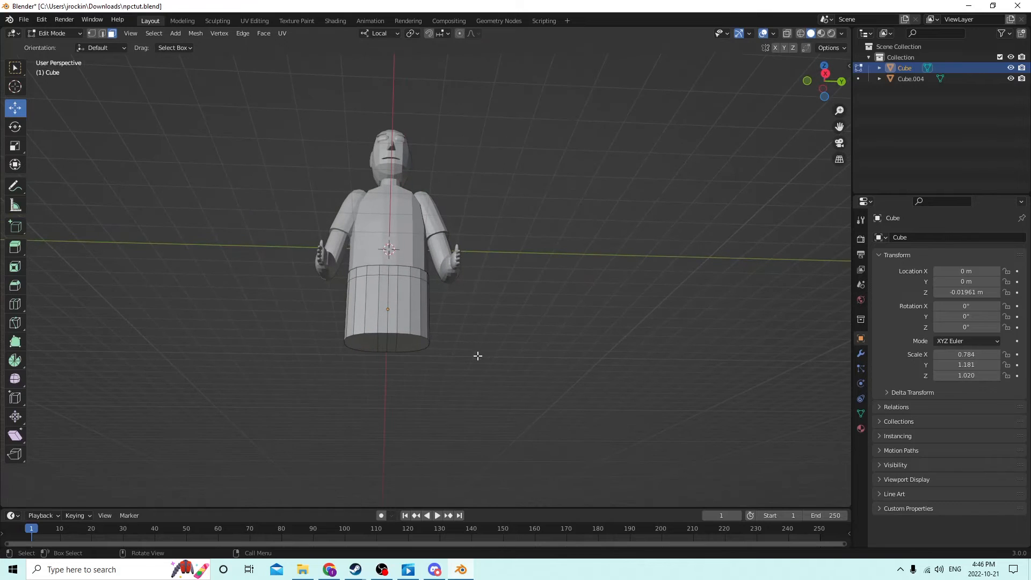
Try adding a 32-vertex cylinder to the trousers' mesh in Edit Mode, and return to Object Mode
{"action": "key", "text": "shift+a"}
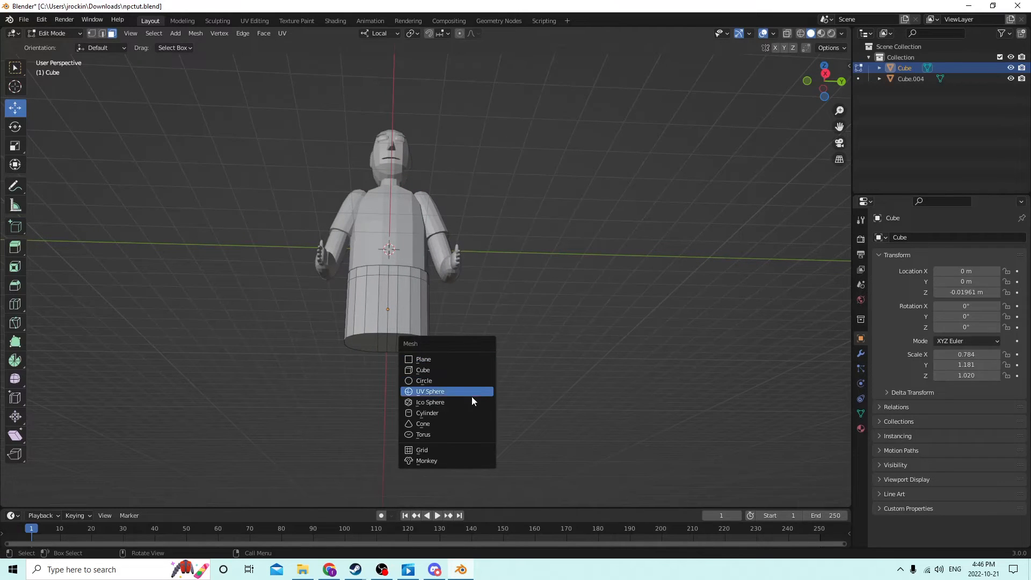
{"action": "left_click", "coordinate": [471, 413]}
{"action": "middle_click_drag", "start_coordinate": [475, 382], "coordinate": [461, 396]}
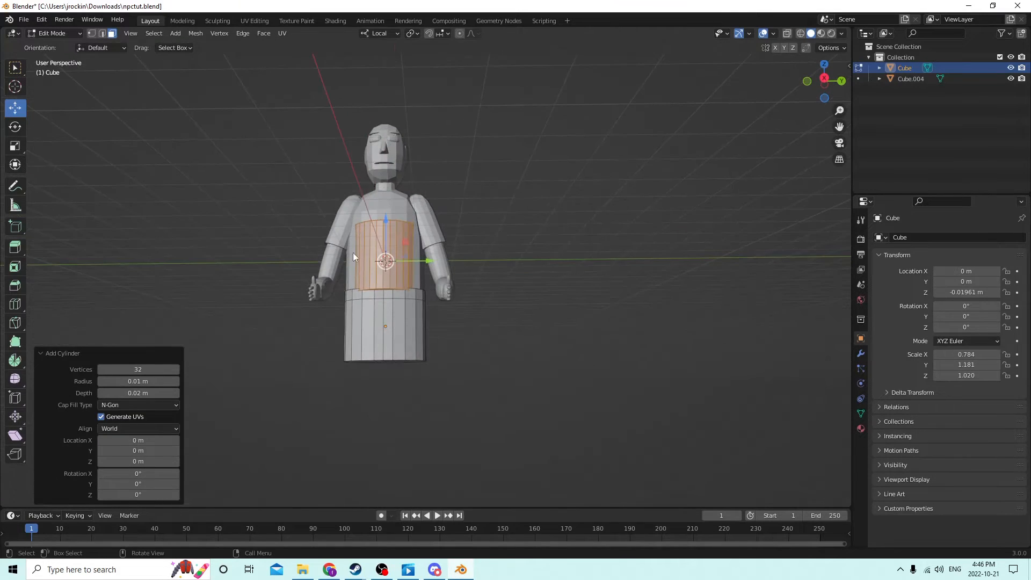
{"action": "key", "text": "Tab"}
{"action": "middle_click_drag", "start_coordinate": [353, 252], "coordinate": [470, 303]}
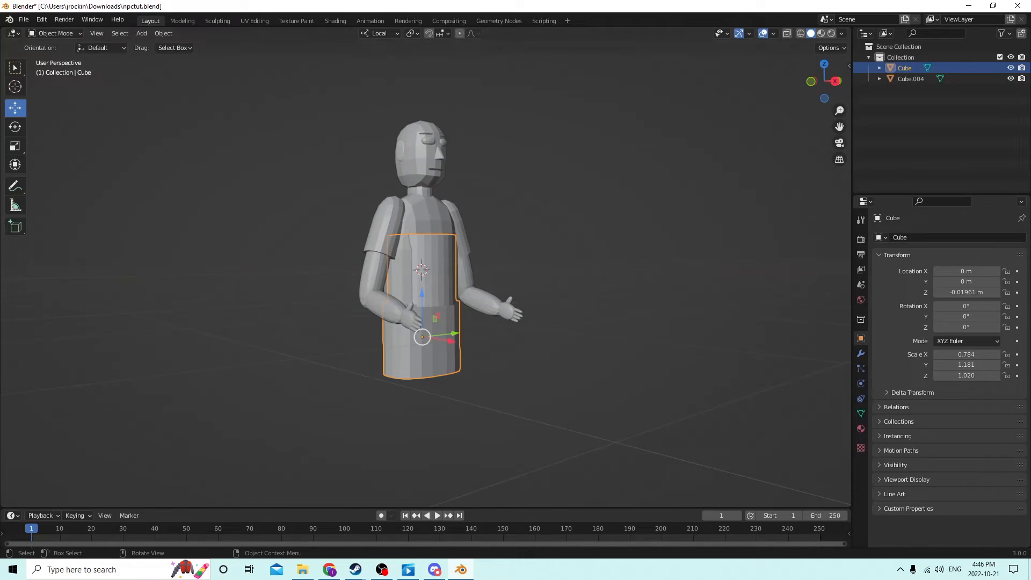
Undo the return to Object Mode and the cylinder added inside the trousers' mesh
{"action": "left_click", "coordinate": [41, 19]}
{"action": "left_click", "coordinate": [47, 31]}
{"action": "left_click", "coordinate": [41, 20]}
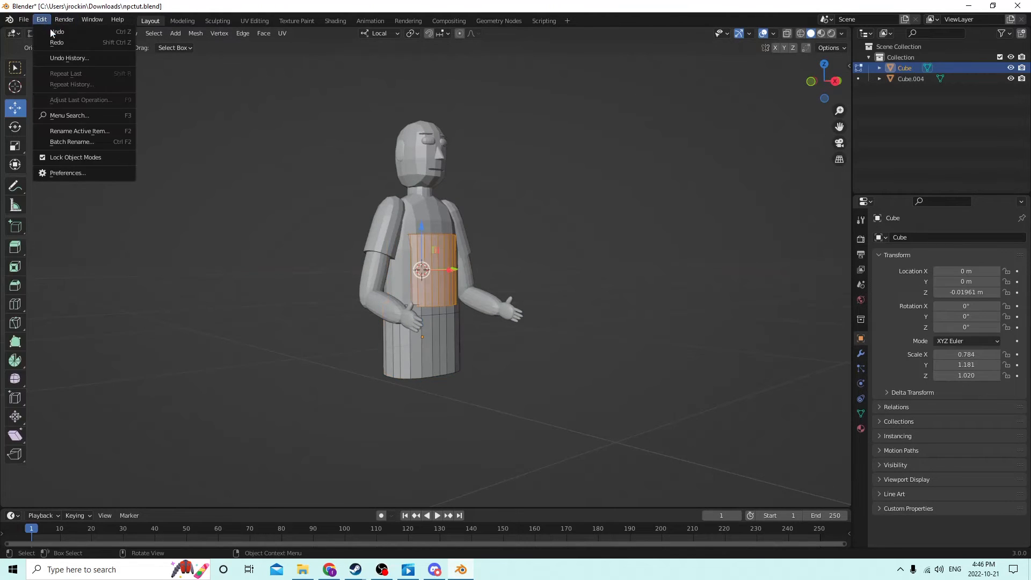
{"action": "left_click", "coordinate": [58, 33]}
Add a 32-vertex cylinder as a separate object in Object Mode, with radius 0.01 m and depth 0.02 m
{"action": "middle_click_drag", "start_coordinate": [499, 281], "coordinate": [469, 265]}
{"action": "key", "text": "Tab"}
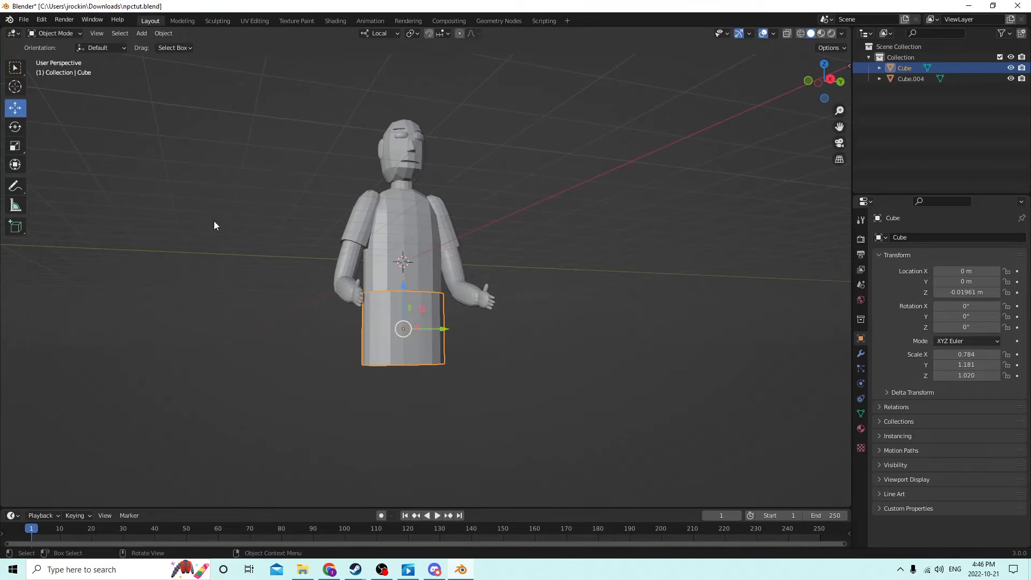
{"action": "key", "text": "shift+a"}
{"action": "mouse_move", "coordinate": [483, 336]}
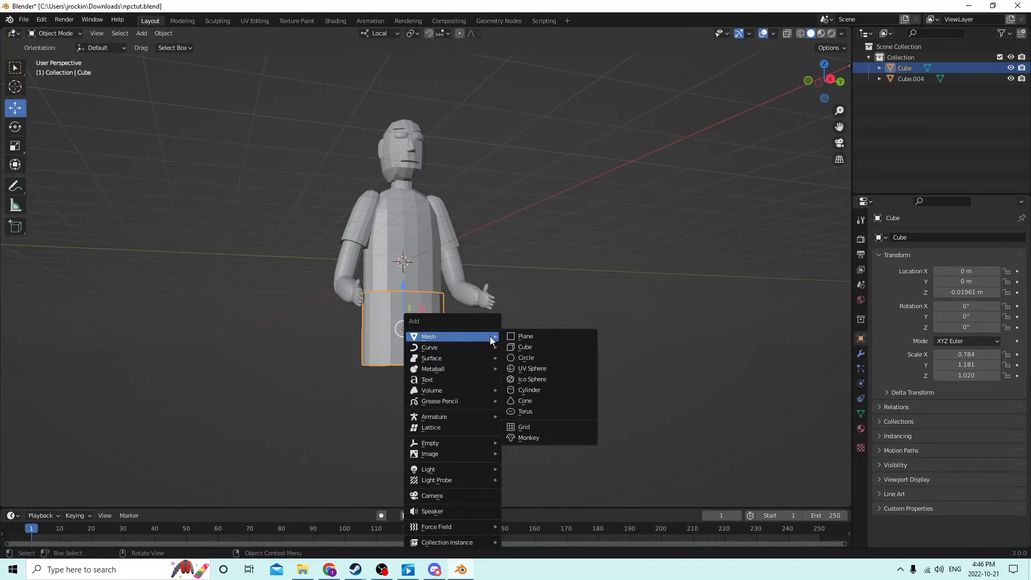
{"action": "left_click", "coordinate": [535, 390]}
{"action": "middle_click_drag", "start_coordinate": [535, 390], "coordinate": [495, 311]}
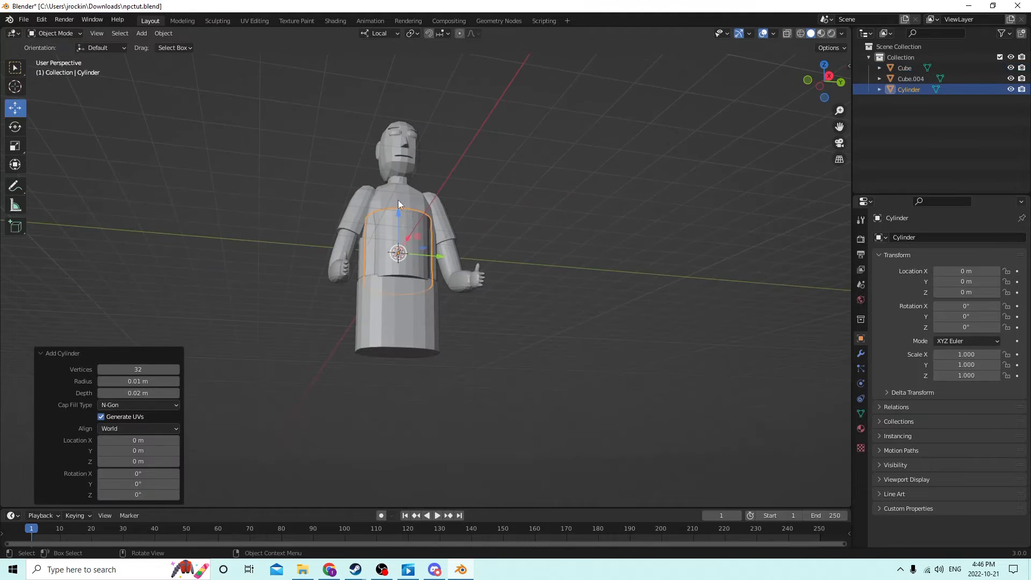
Move the cylinder about 0.04 m down along Z below the trousers and scale it uniformly to about 0.574
{"action": "left_click_drag", "start_coordinate": [395, 211], "coordinate": [401, 357]}
{"action": "scroll", "coordinate": [424, 330], "scroll_direction": "up", "scroll_amount": 2}
{"action": "middle_click_drag", "start_coordinate": [424, 331], "coordinate": [417, 304]}
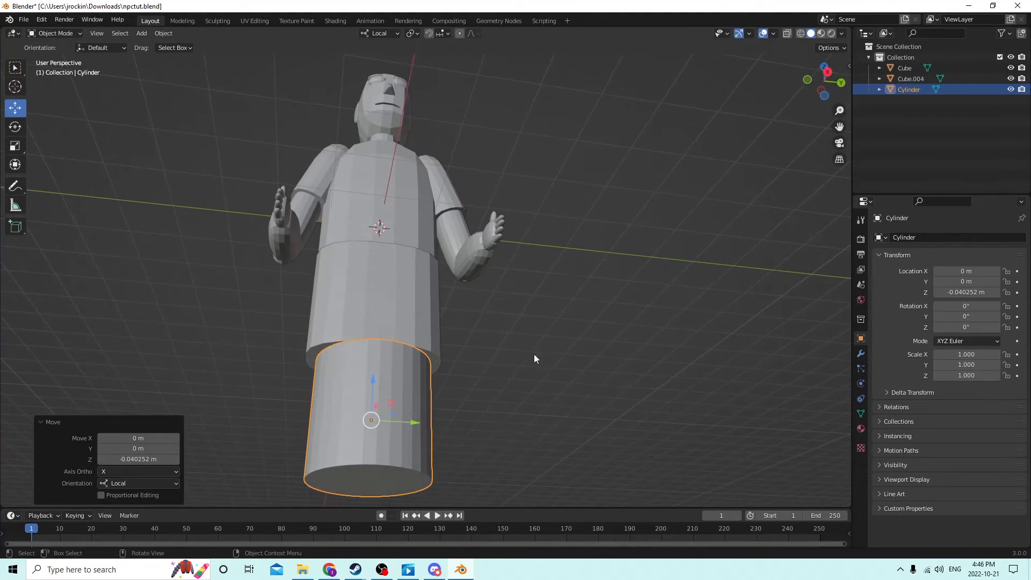
{"action": "key", "text": "s"}
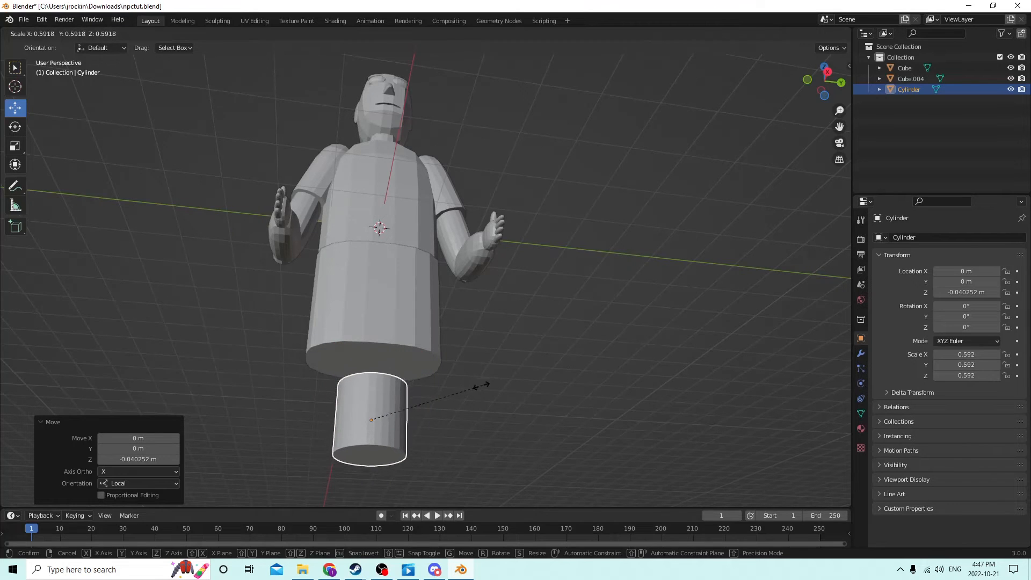
{"action": "left_click", "coordinate": [429, 402]}
Position the cylinder as a leg under the positive-Y half of the trousers, at about Y 0.0056 m and Z -0.029 m
{"action": "left_click_drag", "start_coordinate": [408, 420], "coordinate": [412, 421]}
{"action": "middle_click_drag", "start_coordinate": [412, 421], "coordinate": [384, 397]}
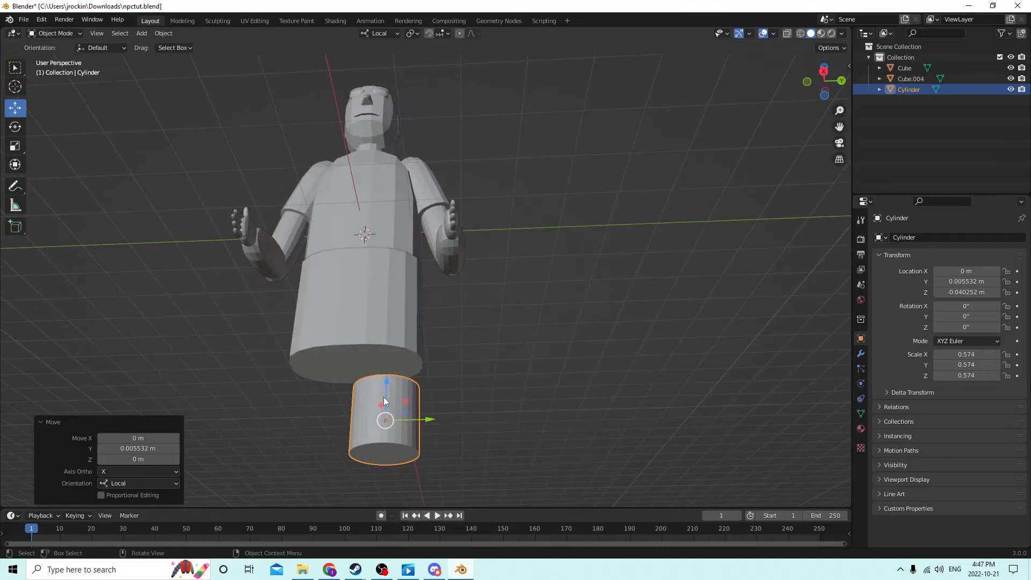
{"action": "left_click_drag", "start_coordinate": [385, 378], "coordinate": [389, 345]}
{"action": "middle_click_drag", "start_coordinate": [389, 346], "coordinate": [459, 426]}
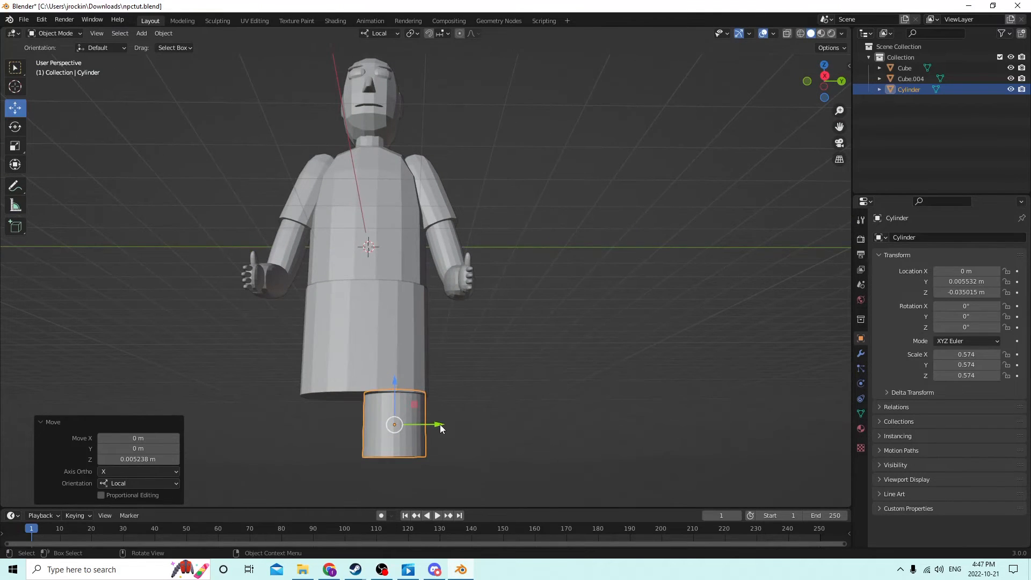
{"action": "left_click_drag", "start_coordinate": [440, 425], "coordinate": [391, 342]}
{"action": "middle_click_drag", "start_coordinate": [391, 342], "coordinate": [384, 308]}
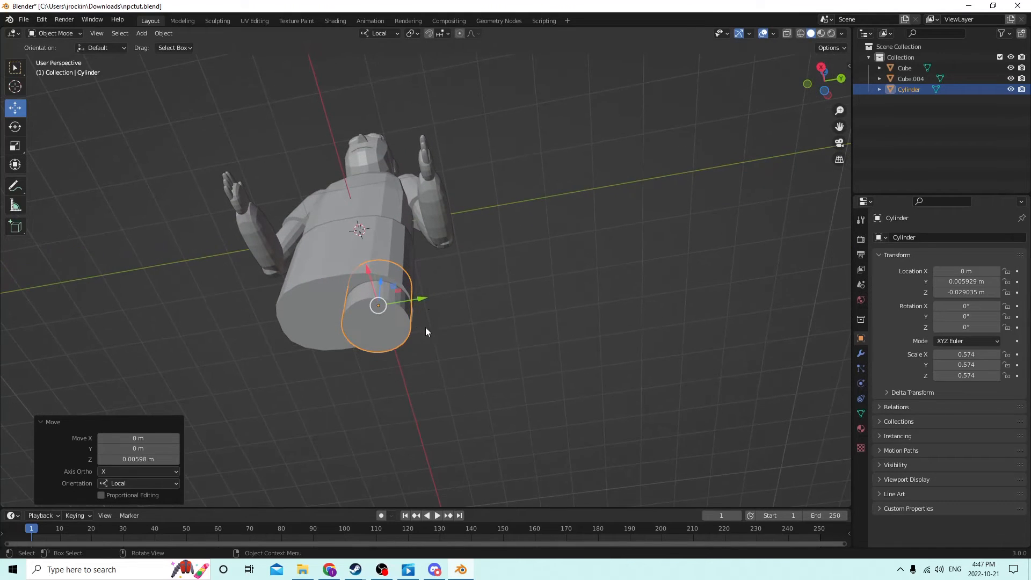
{"action": "left_click_drag", "start_coordinate": [422, 301], "coordinate": [423, 303]}
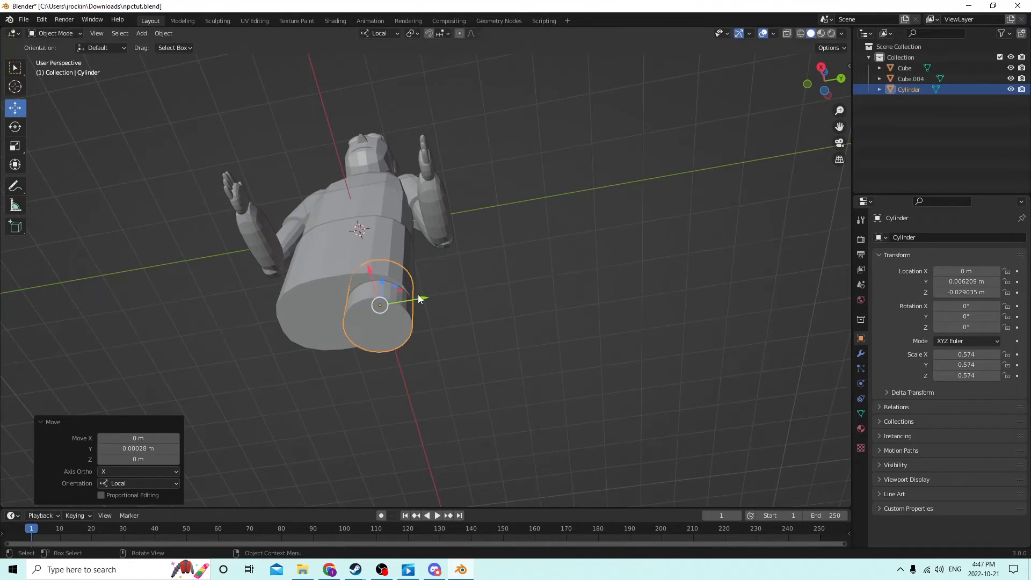
{"action": "middle_click_drag", "start_coordinate": [423, 302], "coordinate": [460, 421]}
{"action": "left_click_drag", "start_coordinate": [436, 396], "coordinate": [432, 395]}
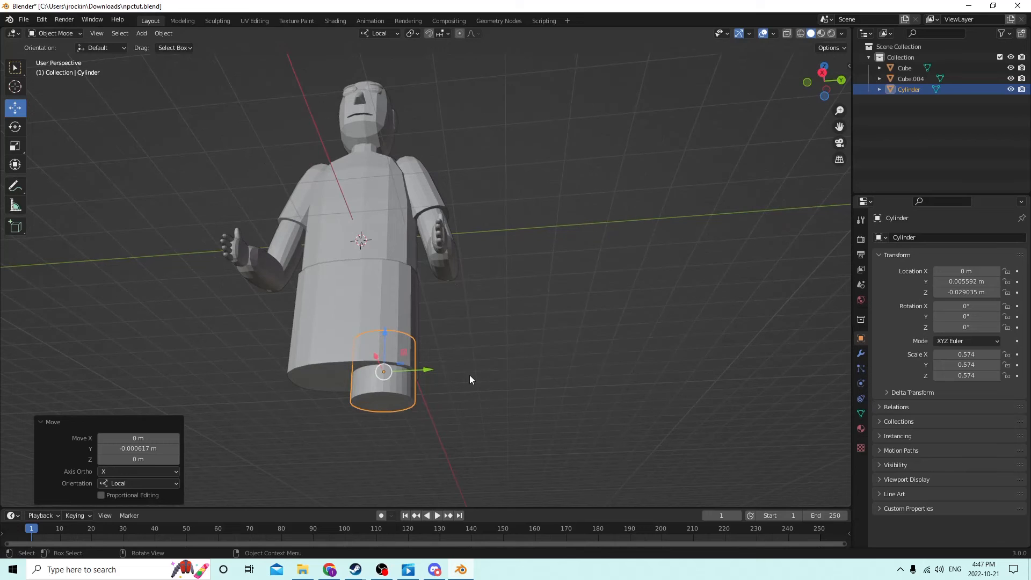
Enlarge the leg cylinder uniformly to a scale of about 0.624
{"action": "key", "text": "s"}
{"action": "left_click", "coordinate": [478, 376]}
{"action": "middle_click_drag", "start_coordinate": [478, 376], "coordinate": [456, 354]}
Duplicate the leg cylinder in place and set the copy's Y location to -0.005592 m for the opposite leg
{"action": "key", "text": "shift+d"}
{"action": "right_click", "coordinate": [490, 328]}
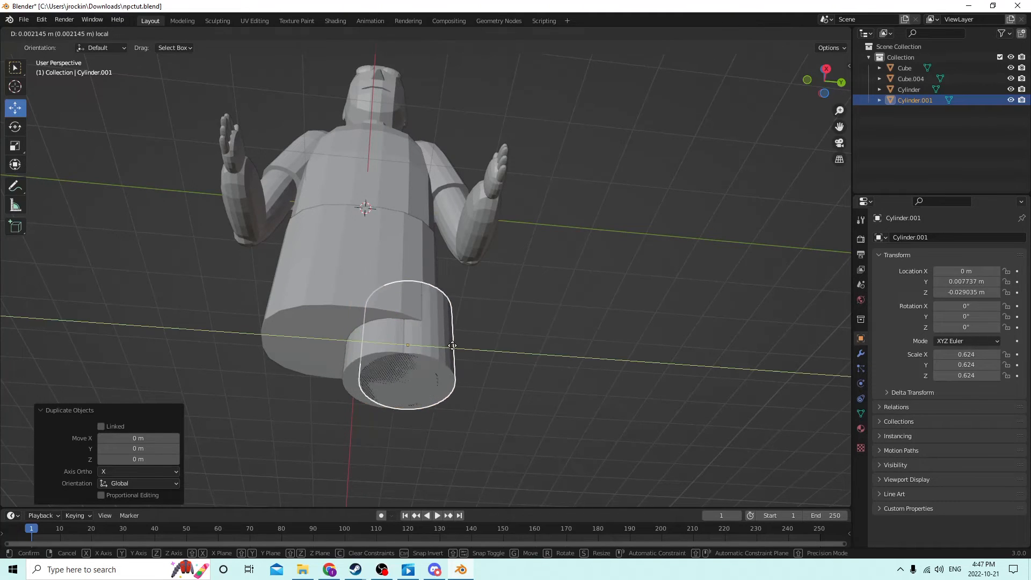
{"action": "left_click", "coordinate": [951, 280]}
{"action": "left_click", "coordinate": [938, 281]}
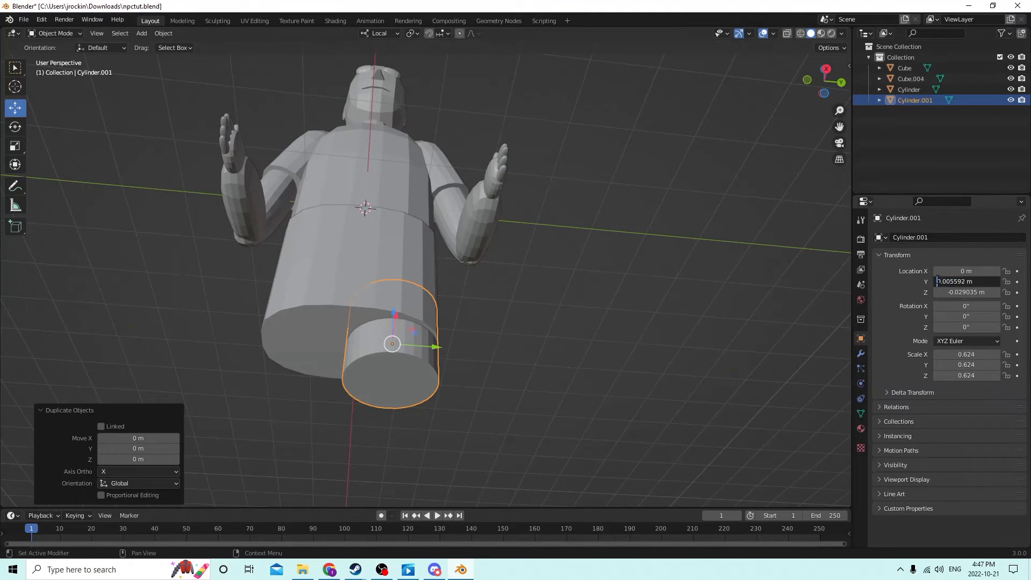
{"action": "type", "text": "-"}
{"action": "key", "text": "Return"}
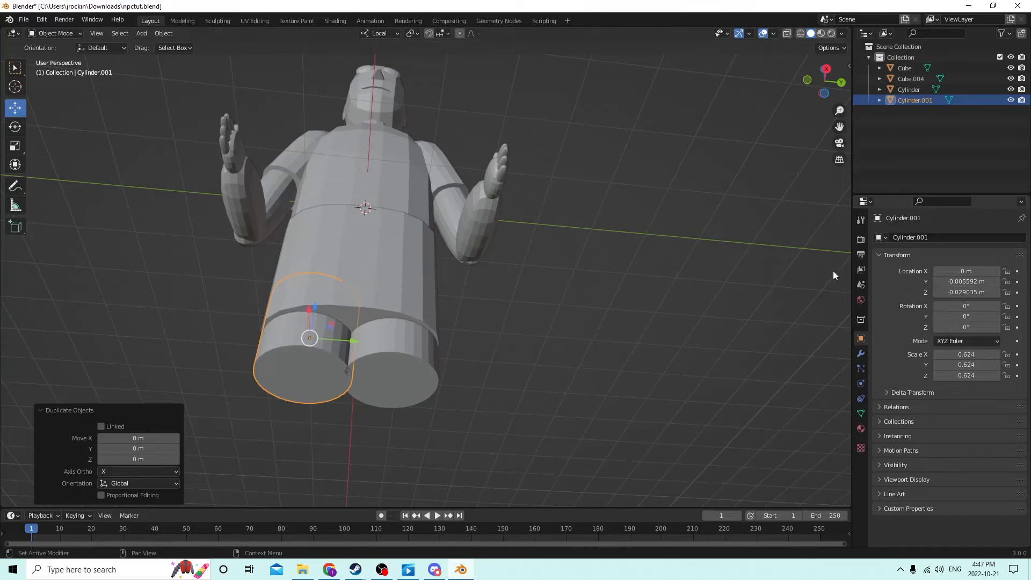
Delete the duplicated leg cylinder on the negative-Y side
{"action": "middle_click_drag", "start_coordinate": [653, 249], "coordinate": [626, 250]}
{"action": "left_click", "coordinate": [424, 333]}
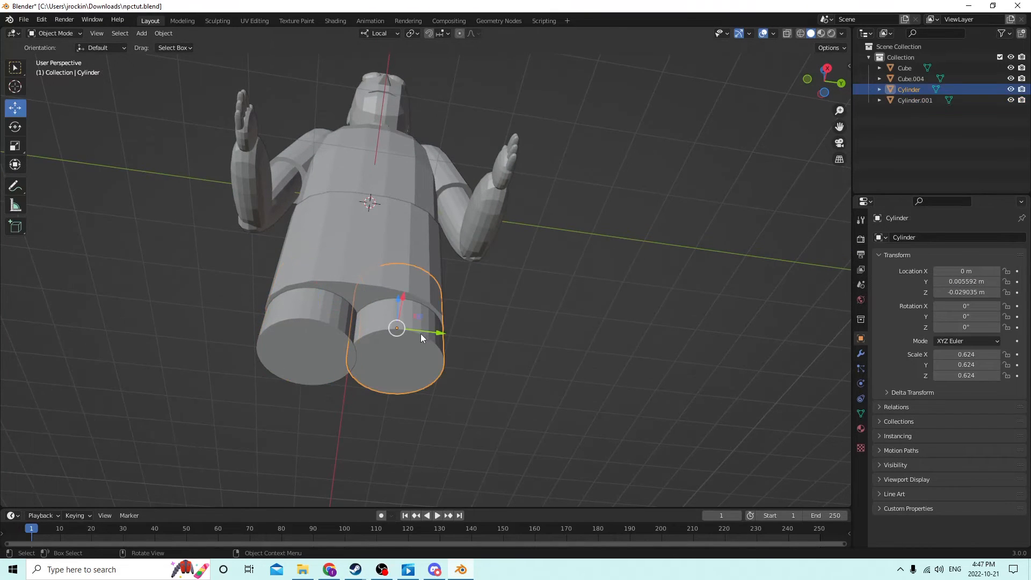
{"action": "left_click", "coordinate": [312, 336]}
{"action": "key", "text": "Delete"}
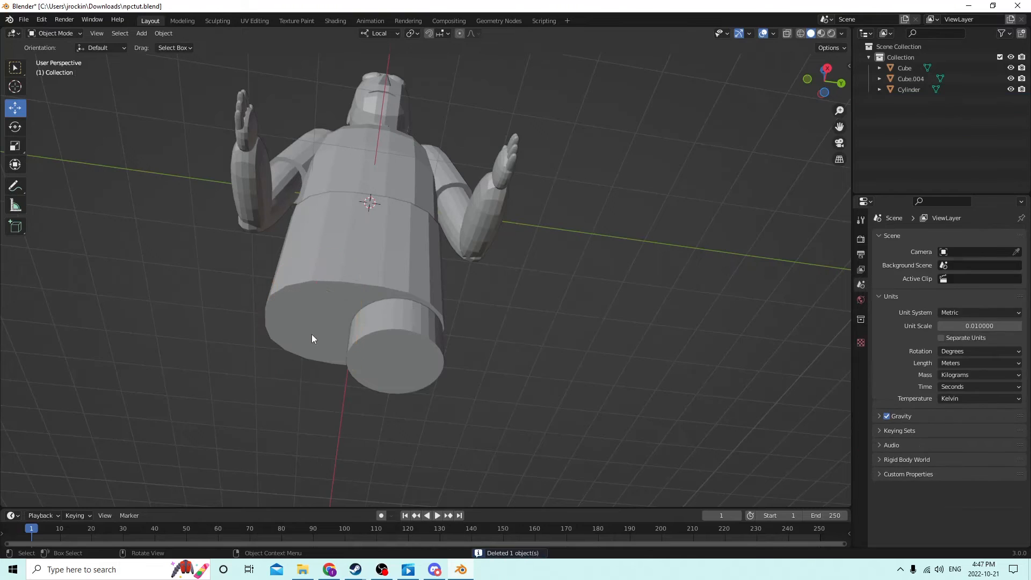
Scale the remaining leg cylinder uniformly to about 0.573 and move it outward to about Y 0.0061 m
{"action": "left_click", "coordinate": [434, 357]}
{"action": "key", "text": "s"}
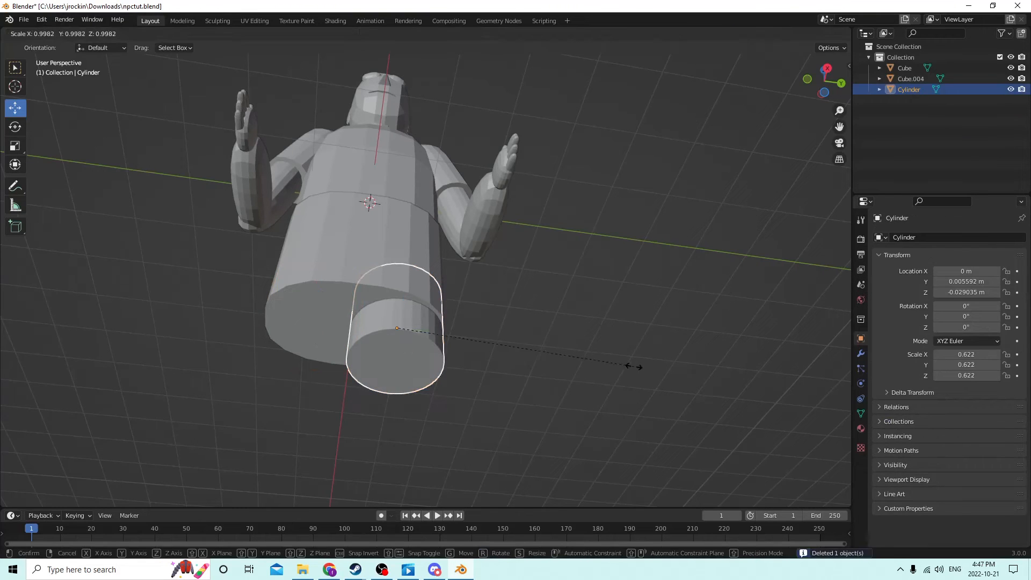
{"action": "left_click", "coordinate": [616, 365]}
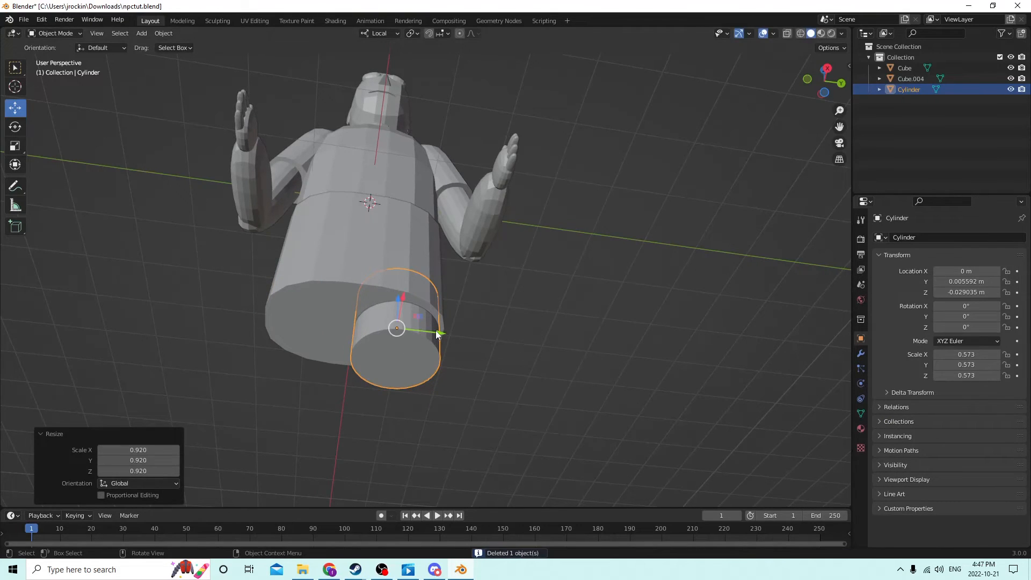
{"action": "left_click_drag", "start_coordinate": [438, 334], "coordinate": [442, 334]}
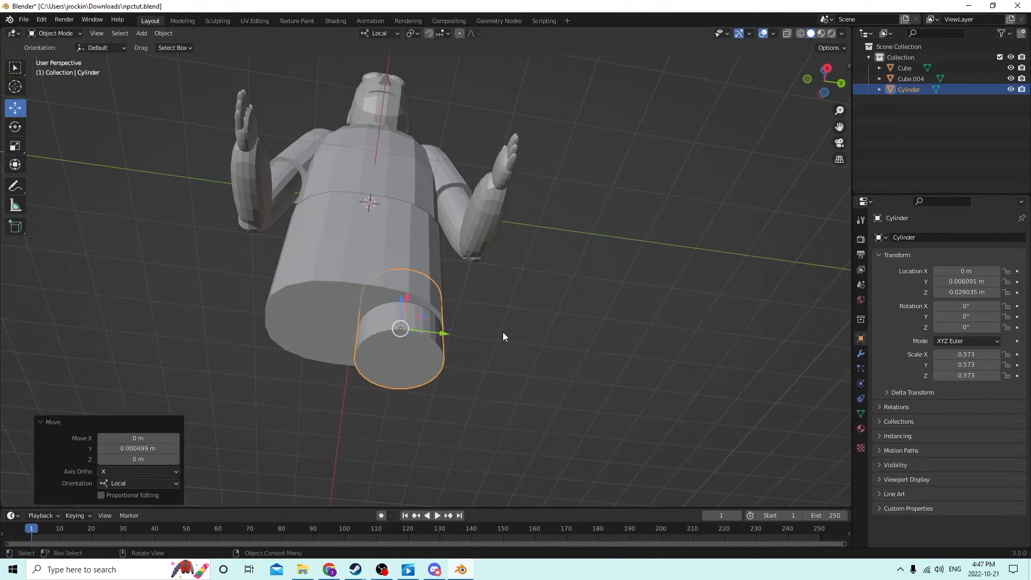
Duplicate the resized leg cylinder in place and set the copy's Y location to -0.006091 m
{"action": "key", "text": "shift+d"}
{"action": "key", "text": "Escape"}
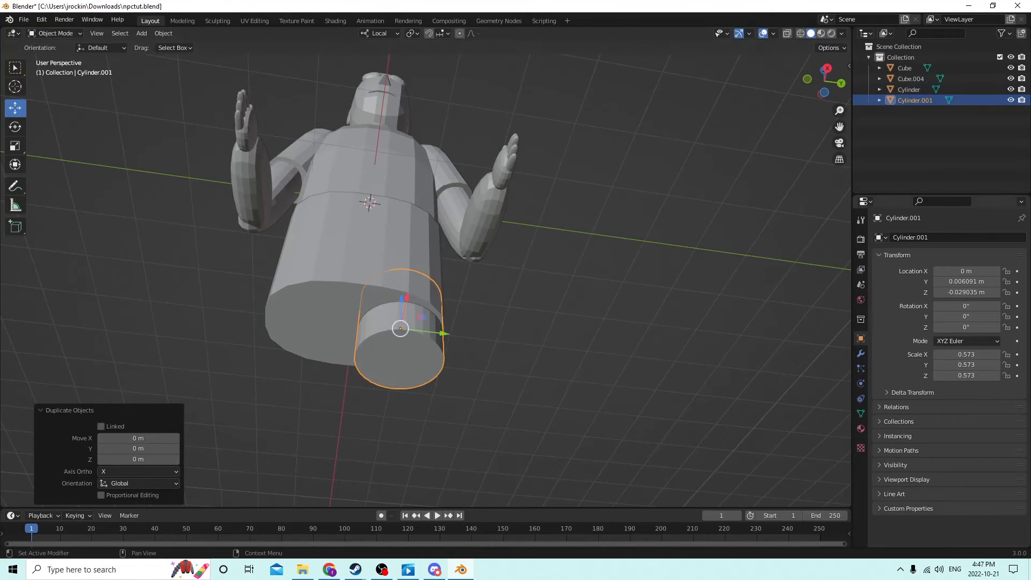
{"action": "left_click", "coordinate": [939, 282]}
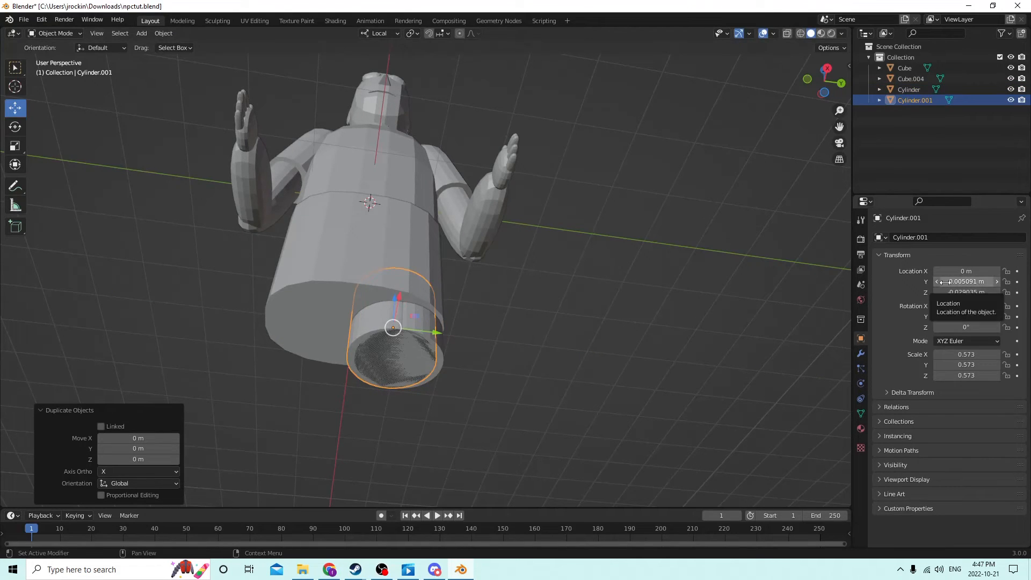
{"action": "left_click", "coordinate": [996, 282]}
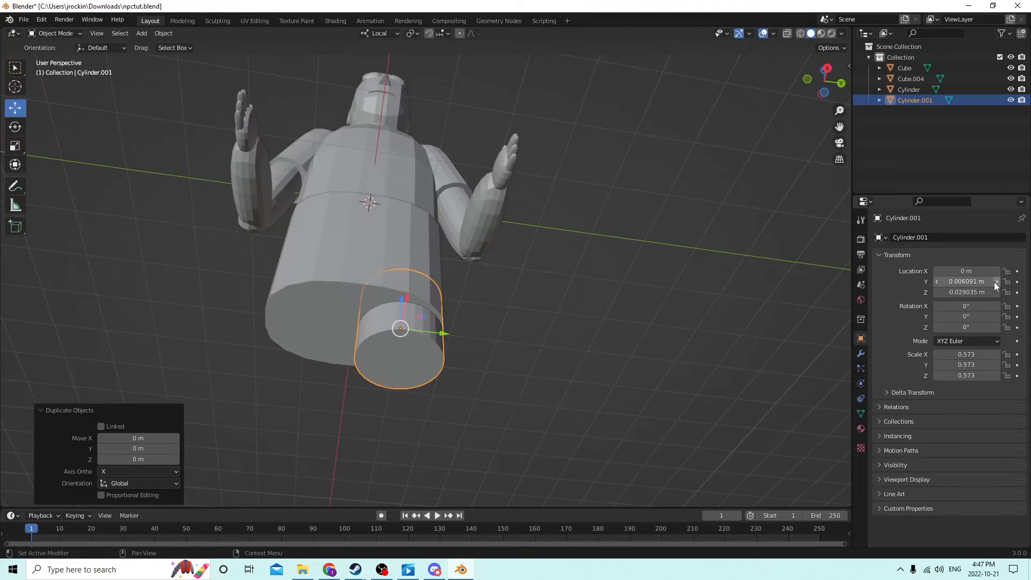
{"action": "left_click", "coordinate": [951, 282]}
{"action": "left_click", "coordinate": [939, 281]}
{"action": "type", "text": "-"}
{"action": "key", "text": "Return"}
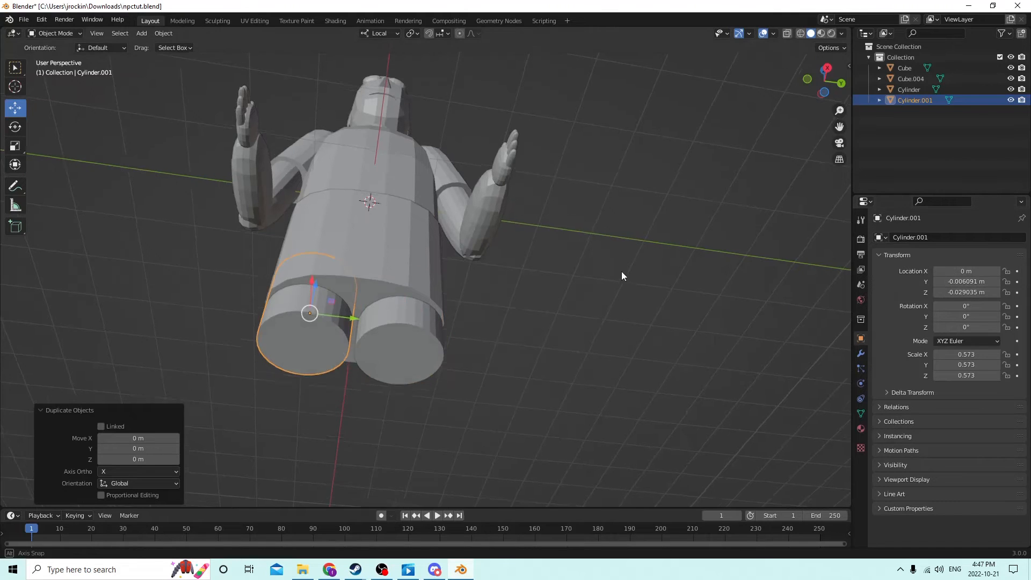
Stretch the positive-Y leg cylinder along Z to a scale of about 1.317
{"action": "middle_click_drag", "start_coordinate": [621, 272], "coordinate": [441, 340]}
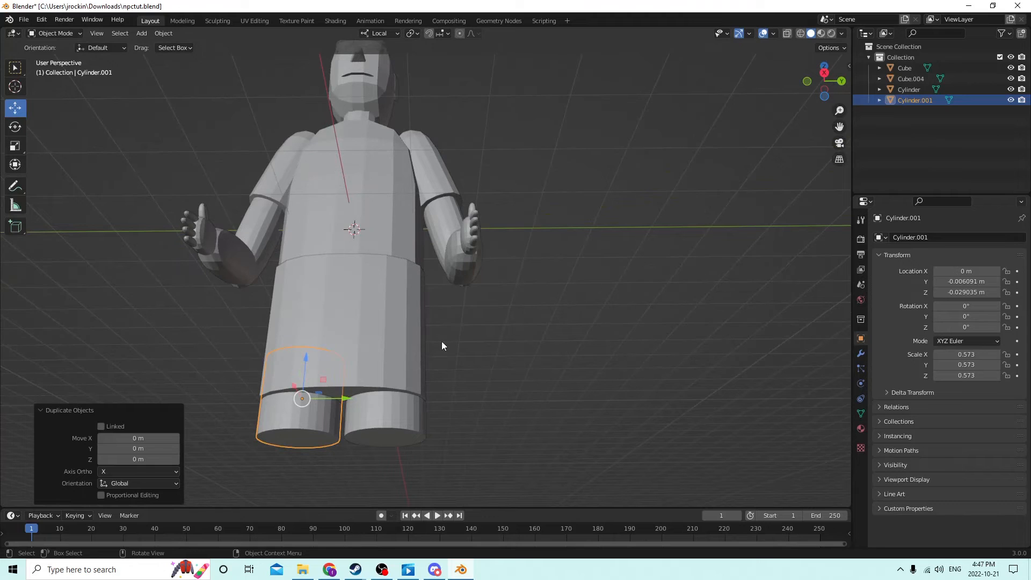
{"action": "left_click", "coordinate": [15, 145]}
{"action": "middle_click_drag", "start_coordinate": [298, 211], "coordinate": [378, 347]}
{"action": "left_click", "coordinate": [395, 434]}
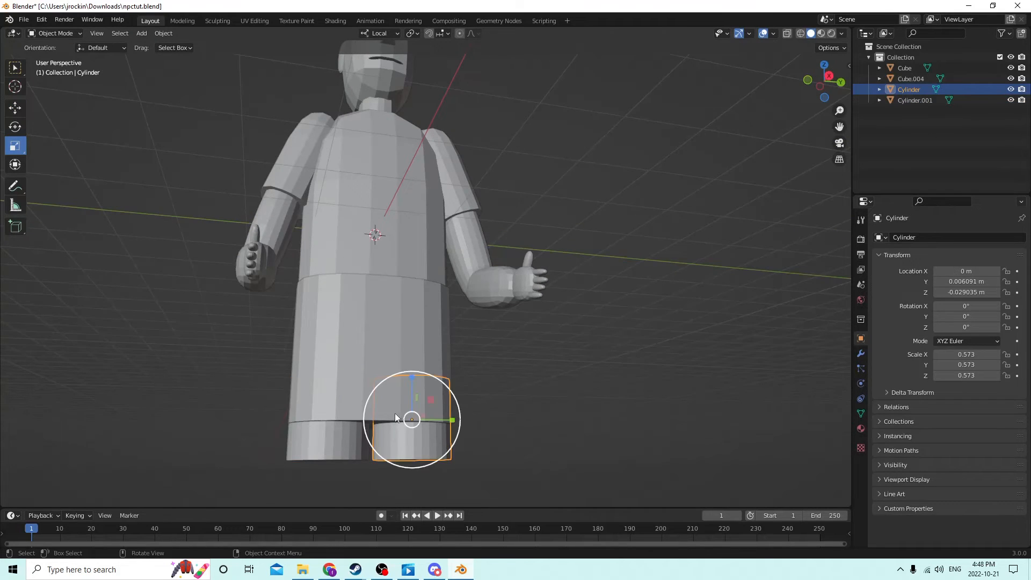
{"action": "middle_click_drag", "start_coordinate": [394, 434], "coordinate": [395, 385]}
{"action": "left_click_drag", "start_coordinate": [404, 348], "coordinate": [405, 299]}
Stretch the negative-Y leg cylinder along Z to a scale of about 1.491
{"action": "left_click", "coordinate": [319, 384]}
{"action": "middle_click_drag", "start_coordinate": [320, 384], "coordinate": [498, 377]}
{"action": "left_click_drag", "start_coordinate": [499, 377], "coordinate": [495, 307]}
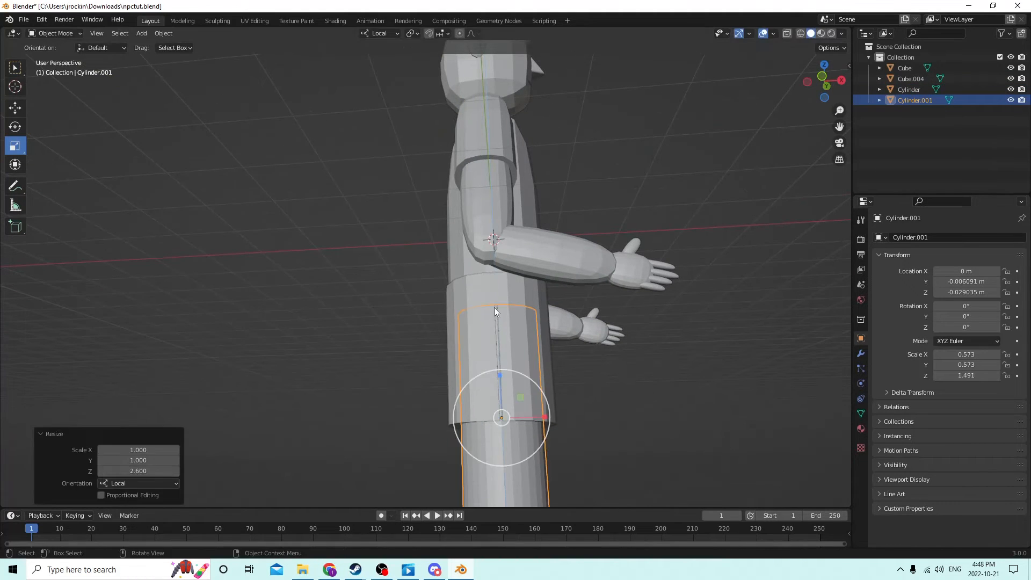
Delete the positive-Y leg cylinder
{"action": "middle_click_drag", "start_coordinate": [494, 307], "coordinate": [386, 410]}
{"action": "left_click", "coordinate": [412, 426]}
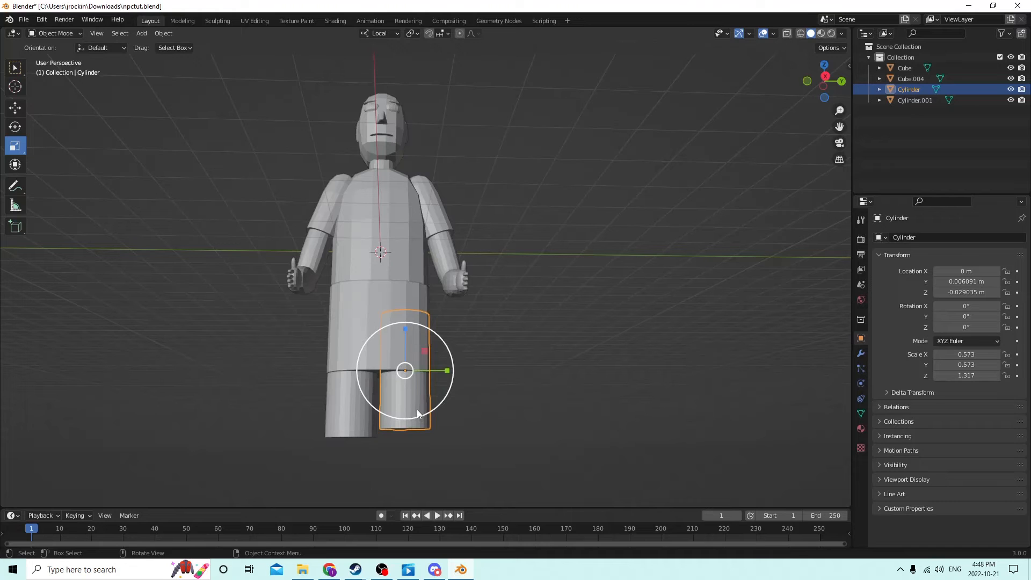
{"action": "key", "text": "Delete"}
Move the remaining leg cylinder down to about Z -0.0329 m and inward to about Y -0.0058 m
{"action": "left_click", "coordinate": [353, 401]}
{"action": "middle_click_drag", "start_coordinate": [352, 402], "coordinate": [384, 352]}
{"action": "left_click", "coordinate": [15, 109]}
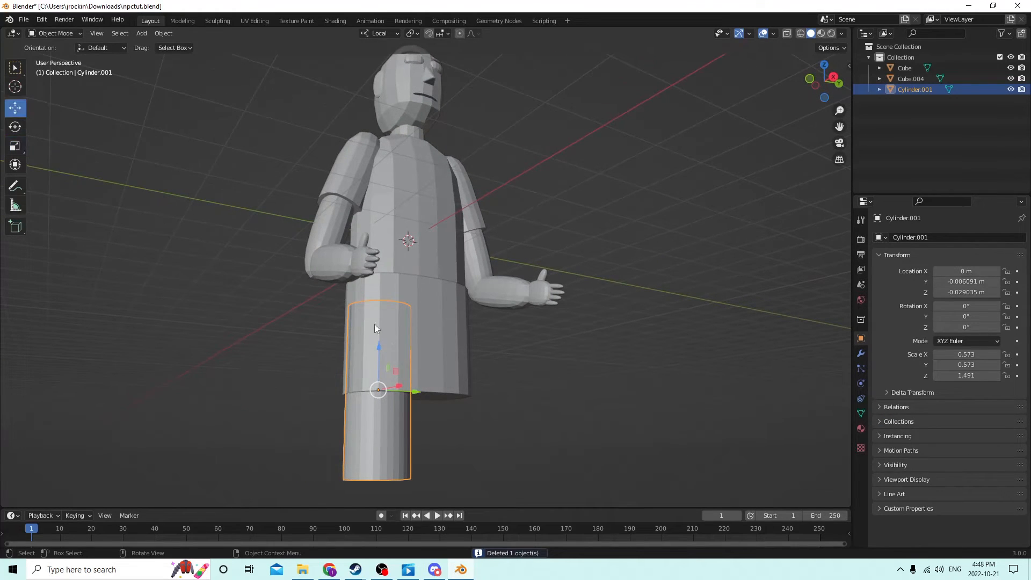
{"action": "left_click_drag", "start_coordinate": [379, 349], "coordinate": [385, 373]}
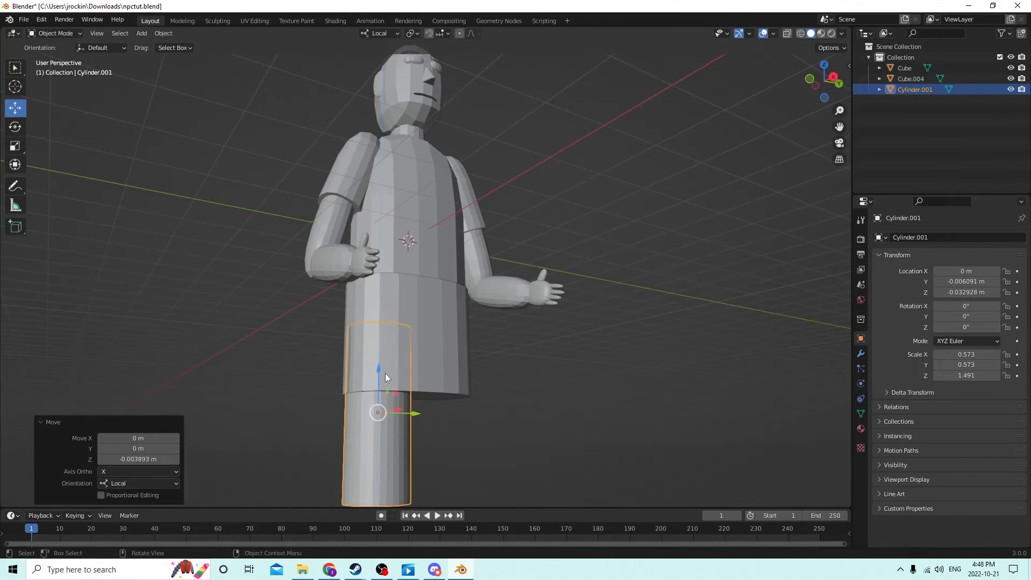
{"action": "mouse_move", "coordinate": [385, 373]}
{"action": "middle_mouse_down"}
{"action": "mouse_move", "coordinate": [404, 310]}
{"action": "mouse_move", "coordinate": [485, 324]}
{"action": "mouse_move", "coordinate": [407, 326]}
{"action": "mouse_move", "coordinate": [370, 358]}
{"action": "middle_mouse_up"}
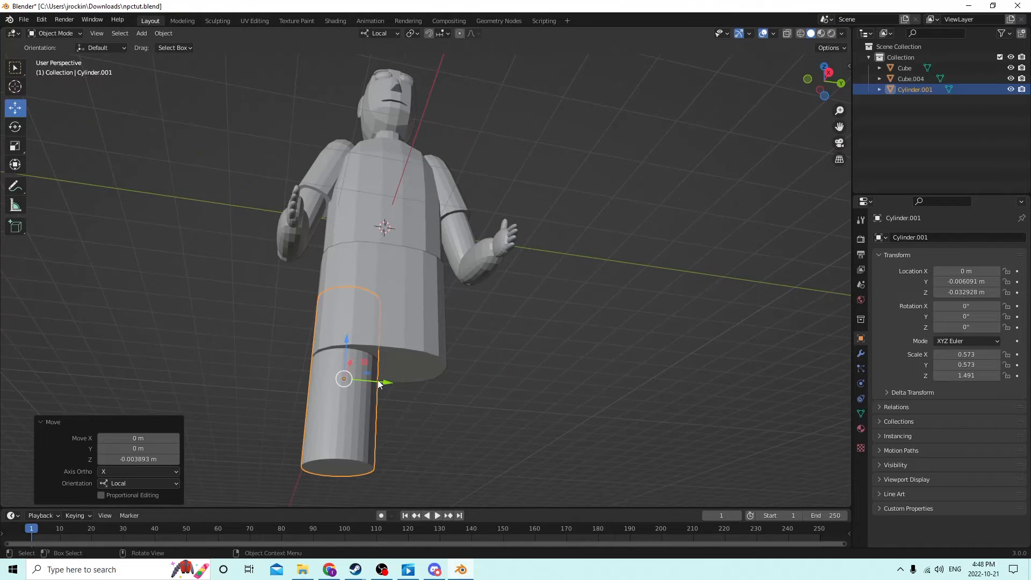
{"action": "left_click_drag", "start_coordinate": [388, 384], "coordinate": [391, 380]}
Taper the leg cylinder by scaling its bottom face uniformly to about 0.765
{"action": "middle_click_drag", "start_coordinate": [390, 380], "coordinate": [340, 320]}
{"action": "left_click", "coordinate": [315, 350]}
{"action": "key", "text": "Tab"}
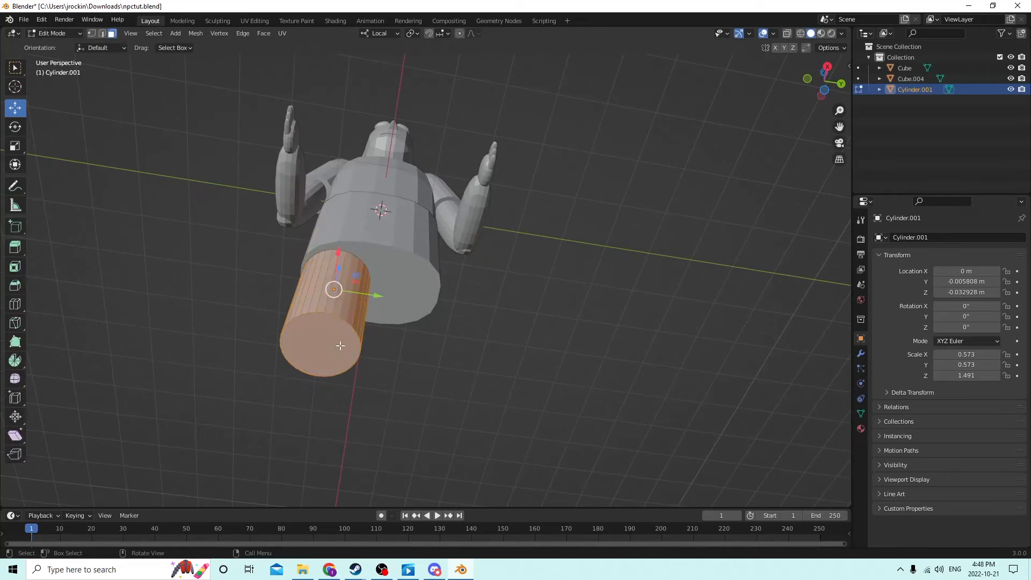
{"action": "left_click", "coordinate": [337, 346]}
{"action": "key", "text": "s"}
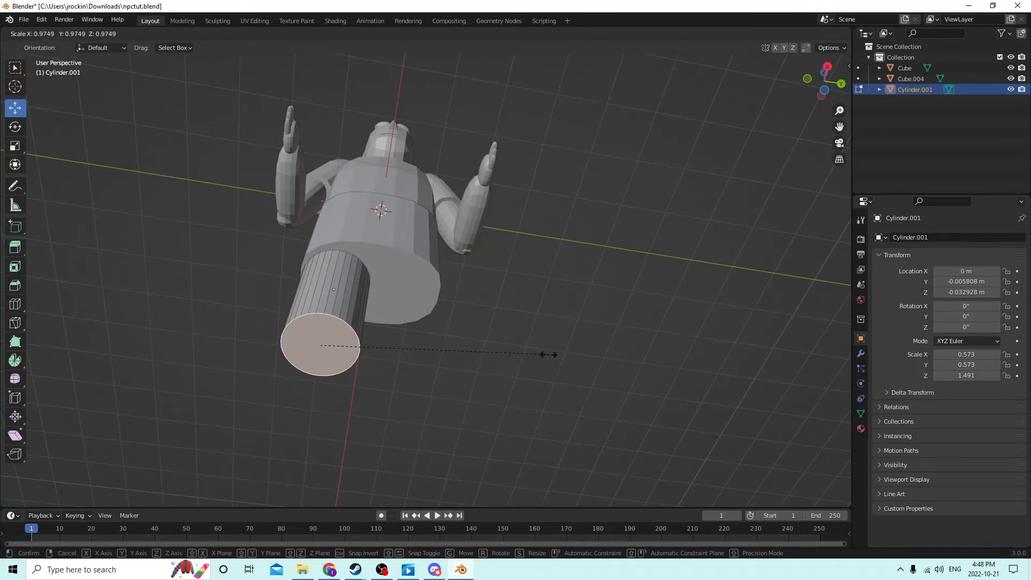
{"action": "left_click", "coordinate": [501, 360]}
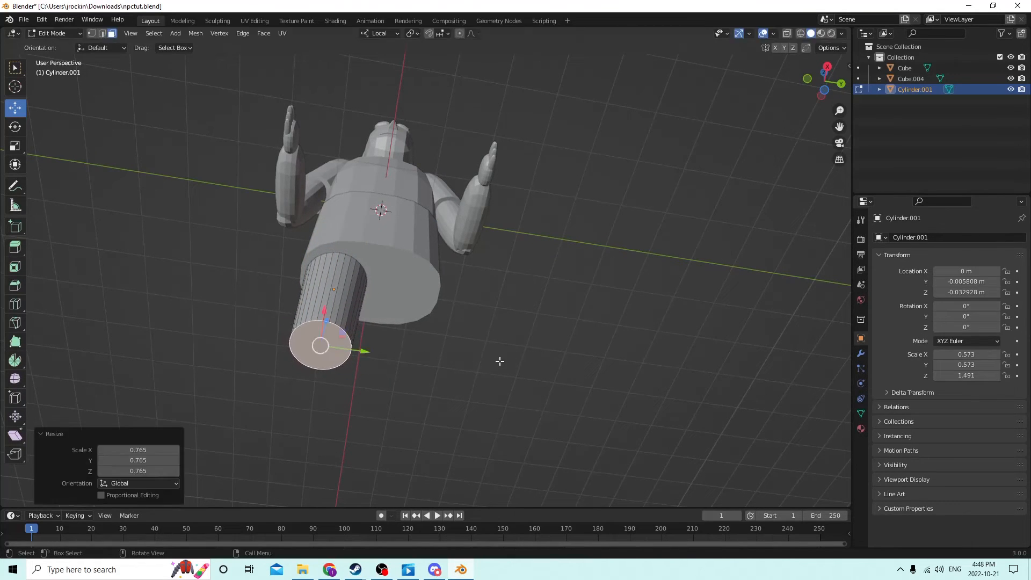
{"action": "middle_click_drag", "start_coordinate": [499, 359], "coordinate": [489, 383]}
{"action": "key", "text": "Tab"}
Lower the tapered leg cylinder to about Z -0.0358 m and shorten it to a Z scale of about 1.229
{"action": "middle_click_drag", "start_coordinate": [351, 326], "coordinate": [431, 348]}
{"action": "key", "text": "g"}
{"action": "key", "text": "z"}
{"action": "left_click", "coordinate": [433, 356]}
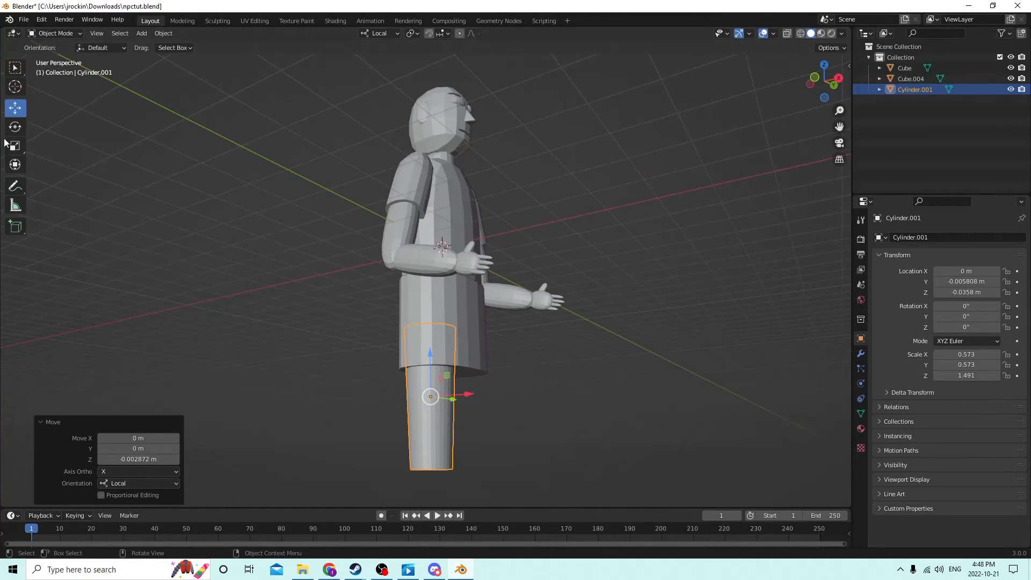
{"action": "left_click", "coordinate": [15, 145]}
{"action": "left_click_drag", "start_coordinate": [428, 354], "coordinate": [424, 354]}
{"action": "middle_click_drag", "start_coordinate": [424, 354], "coordinate": [397, 333]}
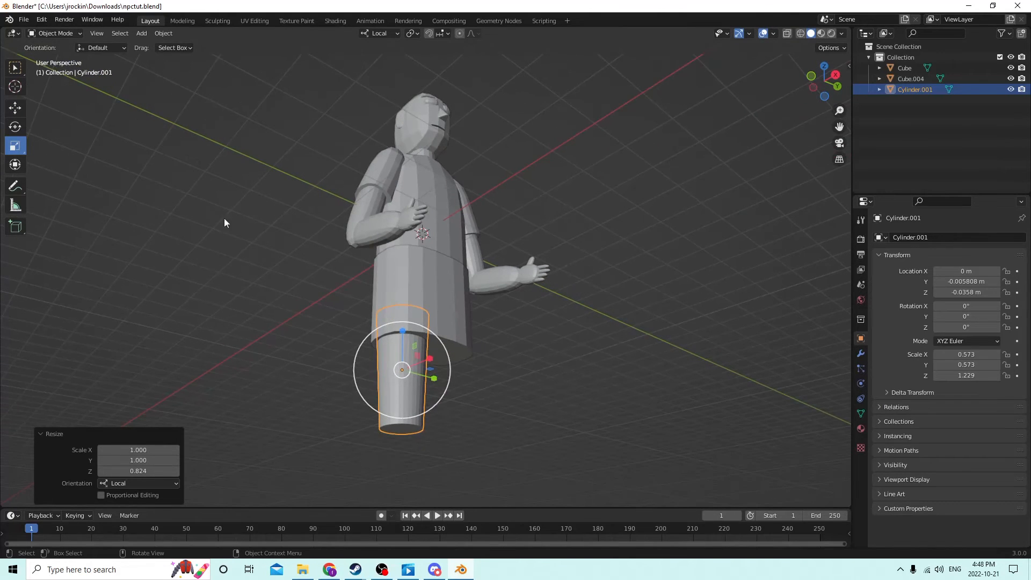
Lower the shortened leg cylinder further to about Z -0.0375 m under the waist block
{"action": "left_click", "coordinate": [15, 108]}
{"action": "middle_click_drag", "start_coordinate": [301, 217], "coordinate": [483, 362]}
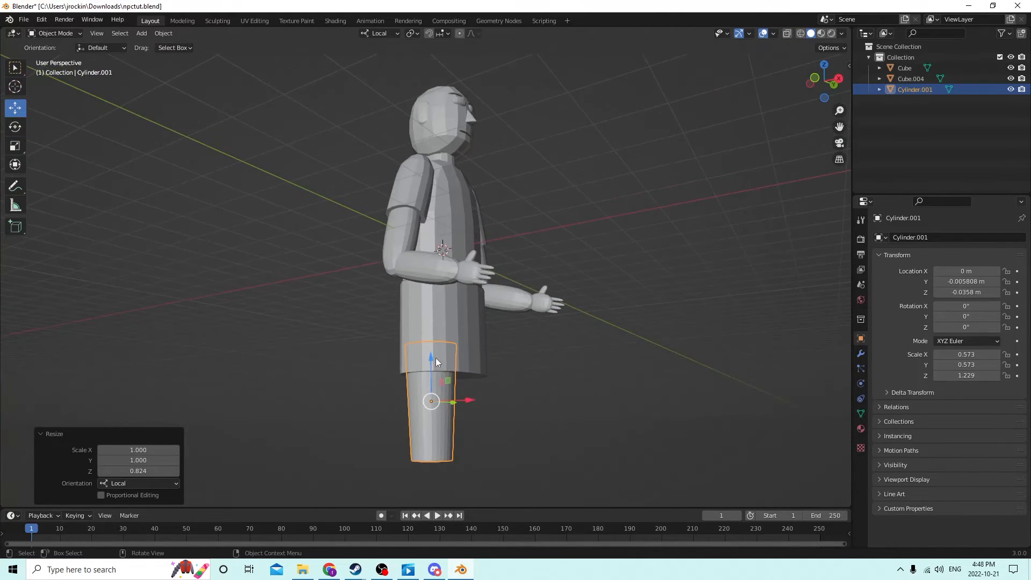
{"action": "left_click_drag", "start_coordinate": [436, 358], "coordinate": [434, 365]}
{"action": "middle_click_drag", "start_coordinate": [434, 366], "coordinate": [385, 306]}
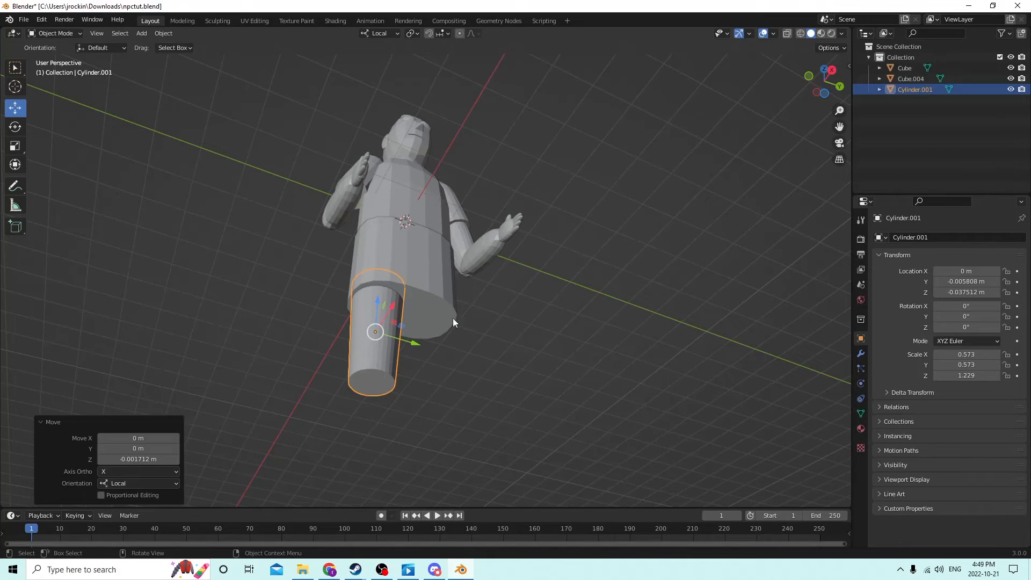
Duplicate the tapered leg cylinder in place and set the copy's Y location to 0.005808 m
{"action": "middle_click_drag", "start_coordinate": [391, 317], "coordinate": [371, 326]}
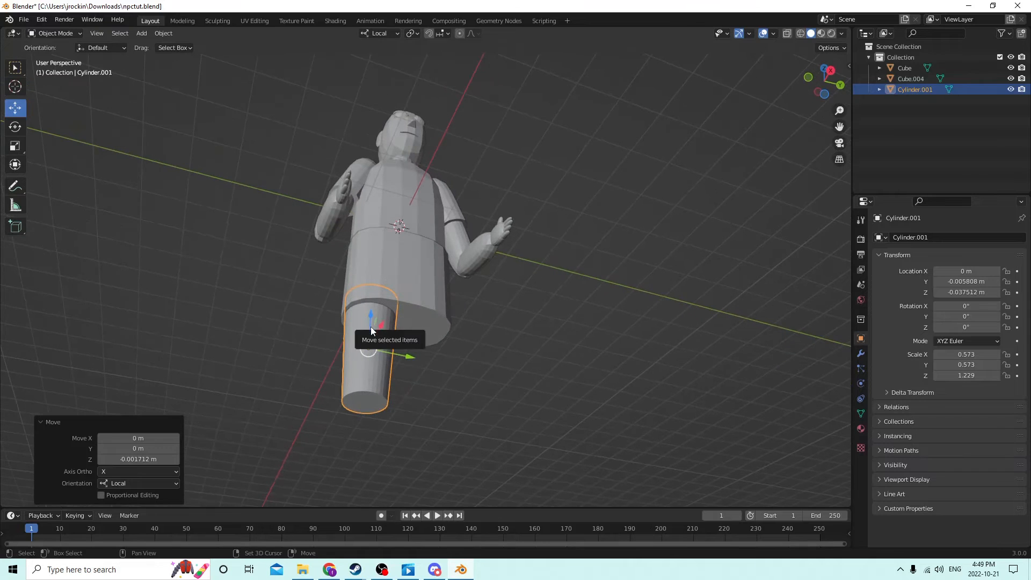
{"action": "key", "text": "shift+d"}
{"action": "right_click", "coordinate": [481, 329]}
{"action": "middle_click_drag", "start_coordinate": [481, 329], "coordinate": [440, 370]}
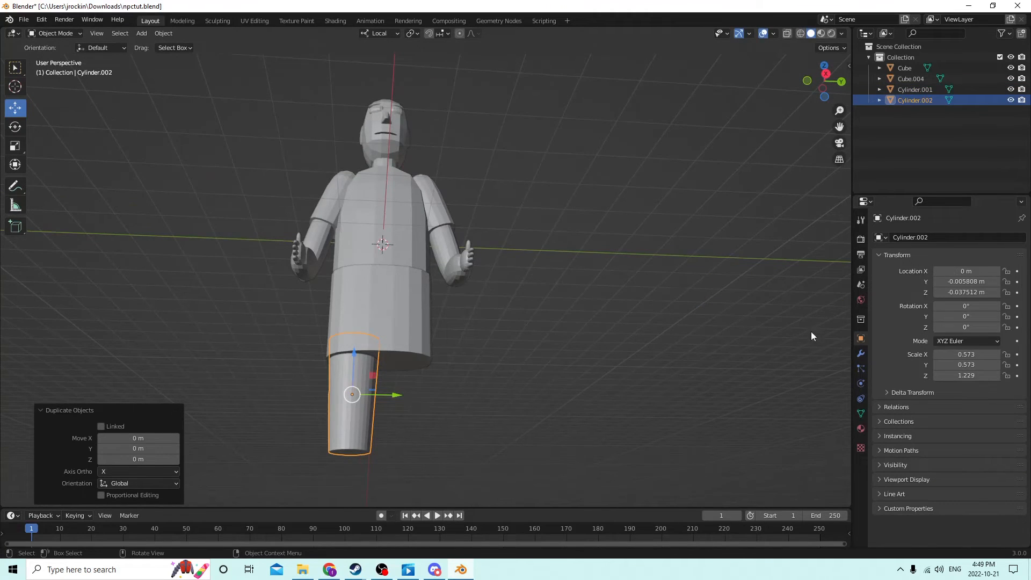
{"action": "left_click", "coordinate": [946, 281]}
{"action": "left_click", "coordinate": [937, 281]}
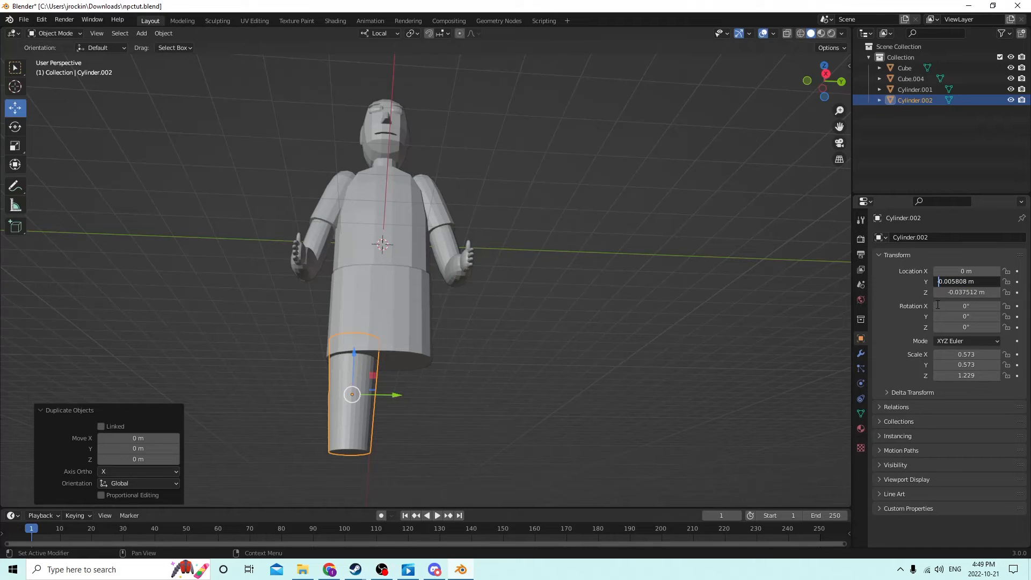
{"action": "key", "text": "Delete"}
{"action": "key", "text": "Return"}
{"action": "middle_click_drag", "start_coordinate": [806, 309], "coordinate": [553, 404]}
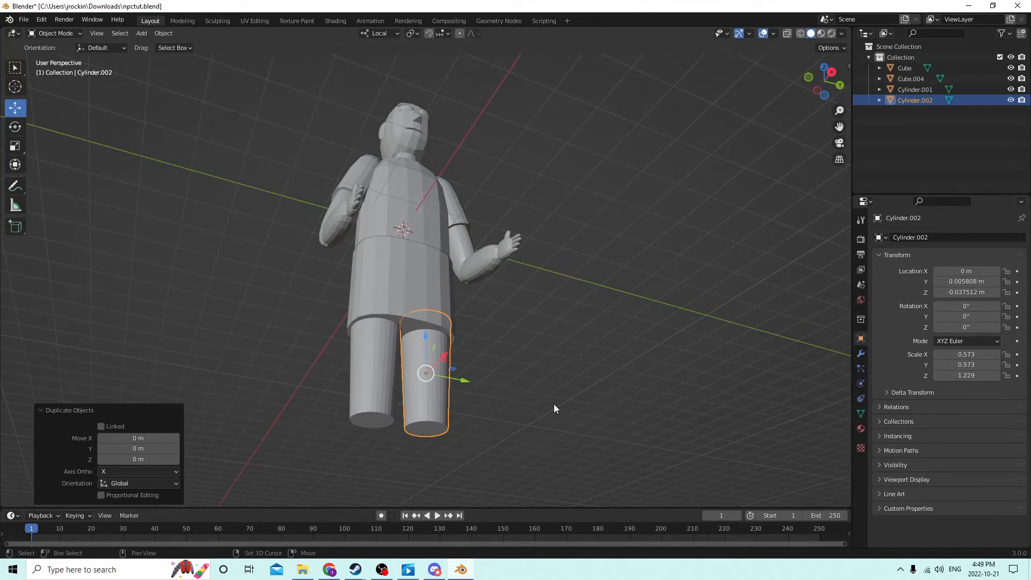
Duplicate the positive-Y leg cylinder and move the copy straight down to about Z -0.06 m as a lower leg
{"action": "key", "text": "shift+d"}
{"action": "key", "text": "Escape"}
{"action": "middle_click_drag", "start_coordinate": [414, 321], "coordinate": [423, 357]}
{"action": "left_click_drag", "start_coordinate": [423, 358], "coordinate": [441, 465]}
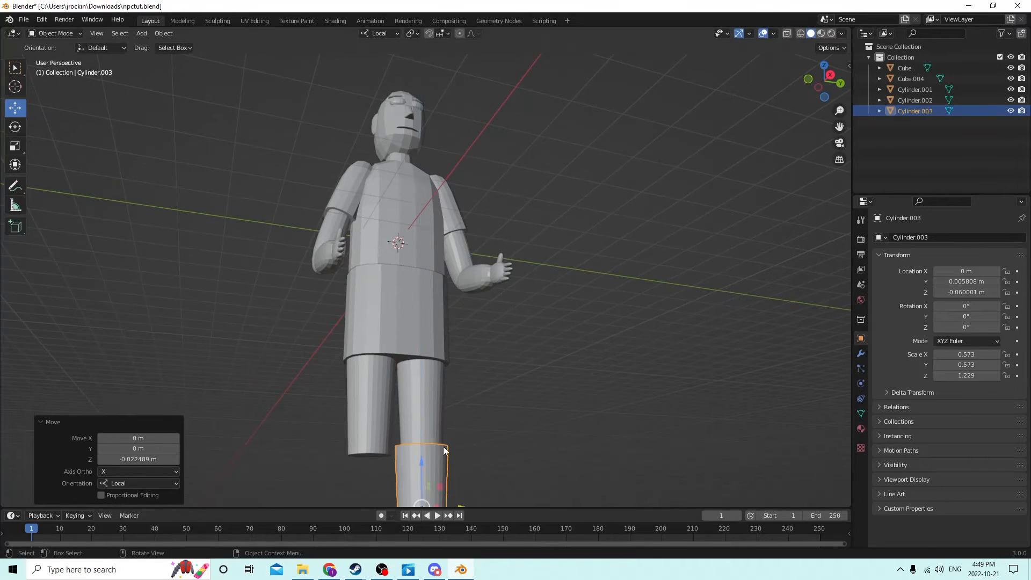
{"action": "middle_click_drag", "start_coordinate": [441, 465], "coordinate": [553, 411]}
{"action": "left_click", "coordinate": [966, 307]}
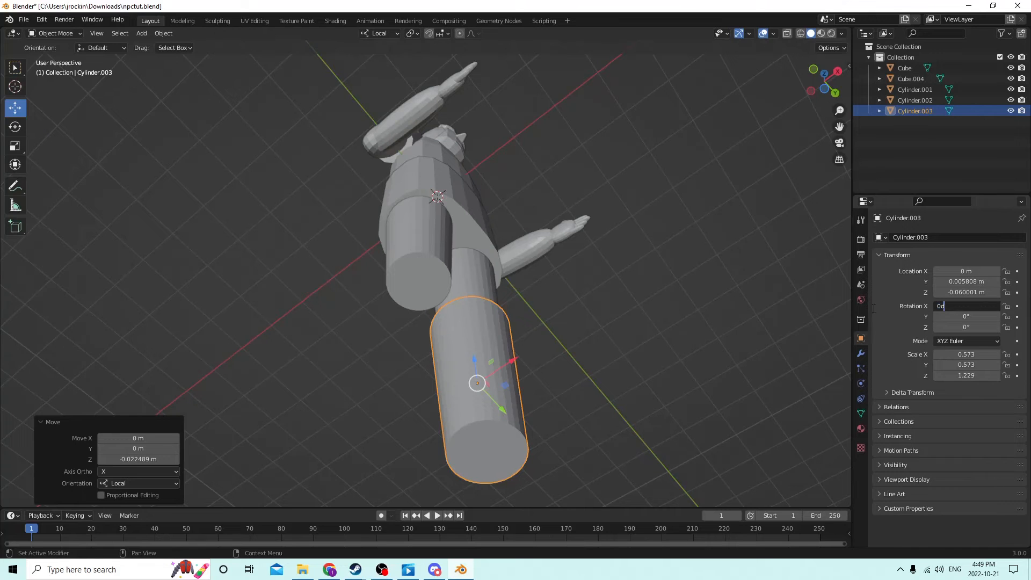
{"action": "key", "text": "Escape"}
Lower the lower-leg cylinder to about Z -0.075 m and scale down its top face
{"action": "middle_click_drag", "start_coordinate": [698, 297], "coordinate": [571, 400]}
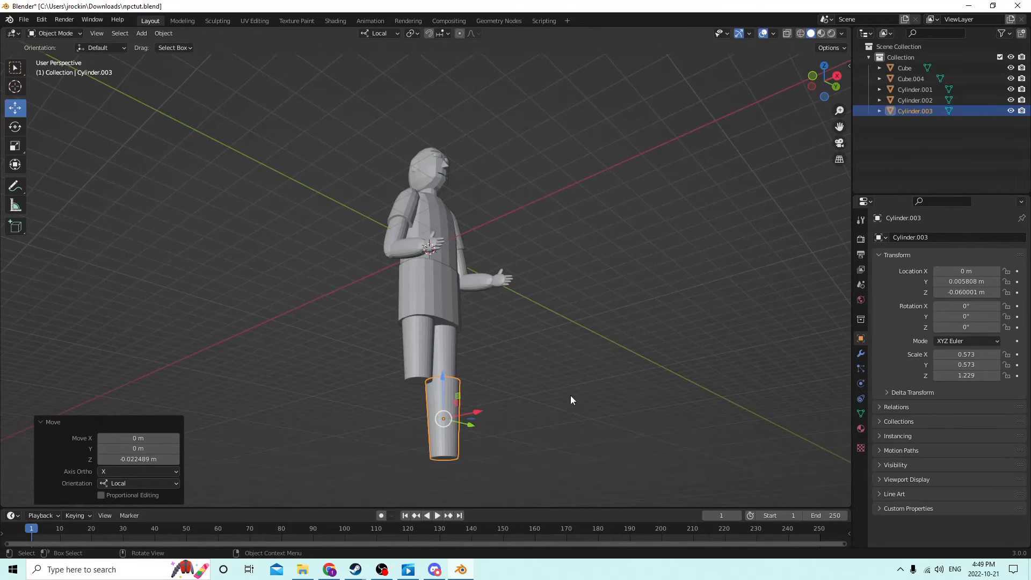
{"action": "left_click_drag", "start_coordinate": [447, 379], "coordinate": [450, 418]}
{"action": "mouse_move", "coordinate": [450, 417]}
{"action": "middle_mouse_down"}
{"action": "mouse_move", "coordinate": [443, 468]}
{"action": "mouse_move", "coordinate": [437, 423]}
{"action": "middle_mouse_up"}
{"action": "key", "text": "Tab"}
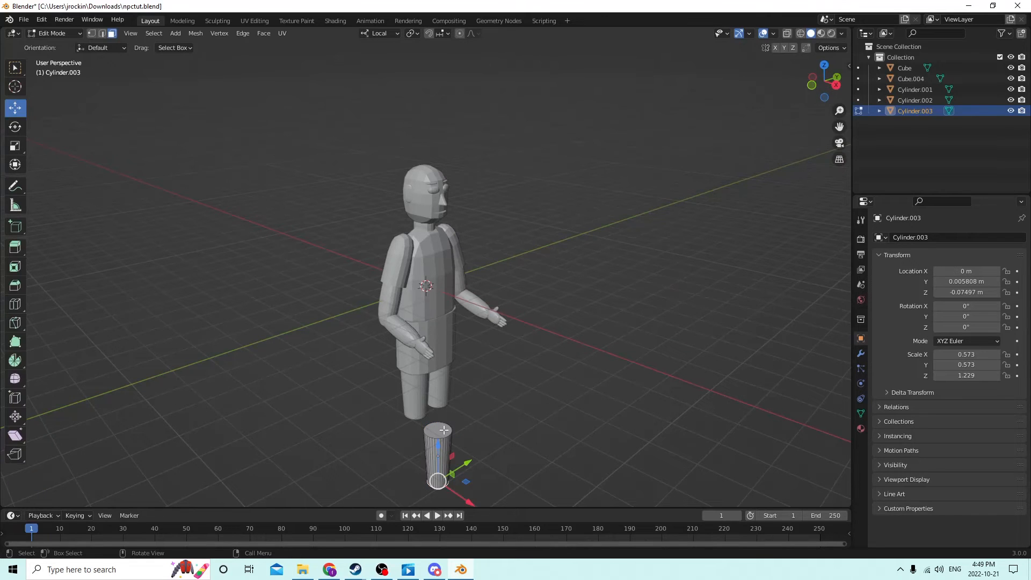
{"action": "left_click", "coordinate": [449, 429]}
{"action": "key", "text": "s"}
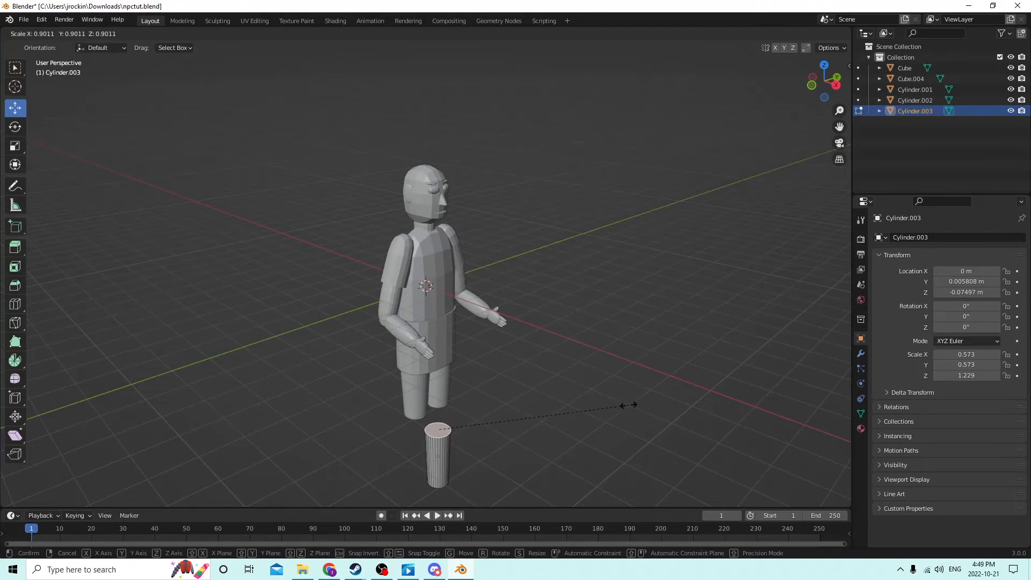
{"action": "left_click", "coordinate": [599, 405]}
{"action": "middle_click_drag", "start_coordinate": [598, 404], "coordinate": [619, 347]}
{"action": "left_click_drag", "start_coordinate": [450, 384], "coordinate": [452, 346]}
{"action": "right_click", "coordinate": [451, 346]}
{"action": "key", "text": "Tab"}
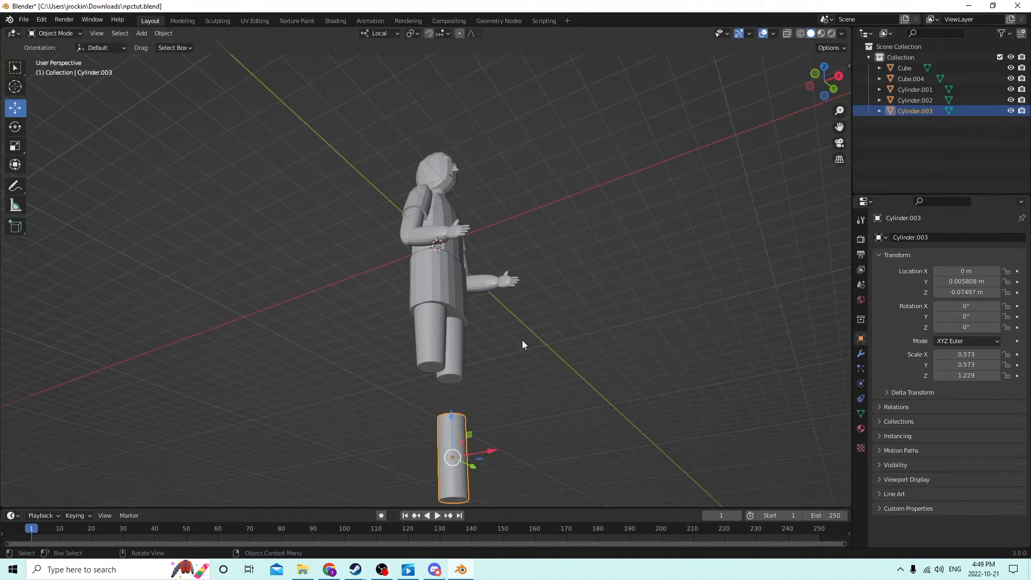
Raise the lower-leg cylinder to about Z -0.0625 m so it meets the upper leg
{"action": "middle_click_drag", "start_coordinate": [451, 414], "coordinate": [451, 384]}
{"action": "left_click_drag", "start_coordinate": [451, 379], "coordinate": [451, 370]}
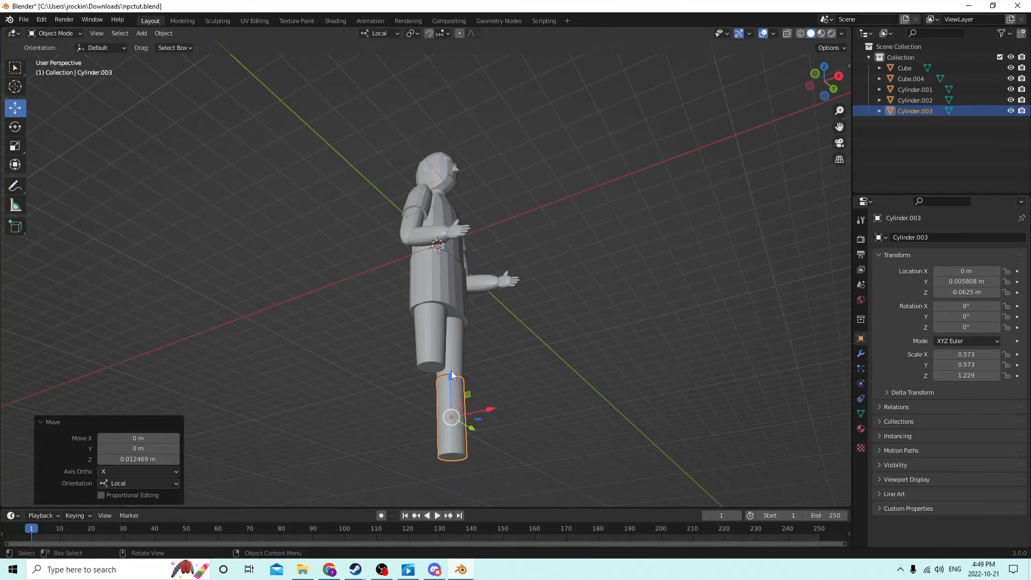
{"action": "middle_click_drag", "start_coordinate": [451, 371], "coordinate": [492, 403]}
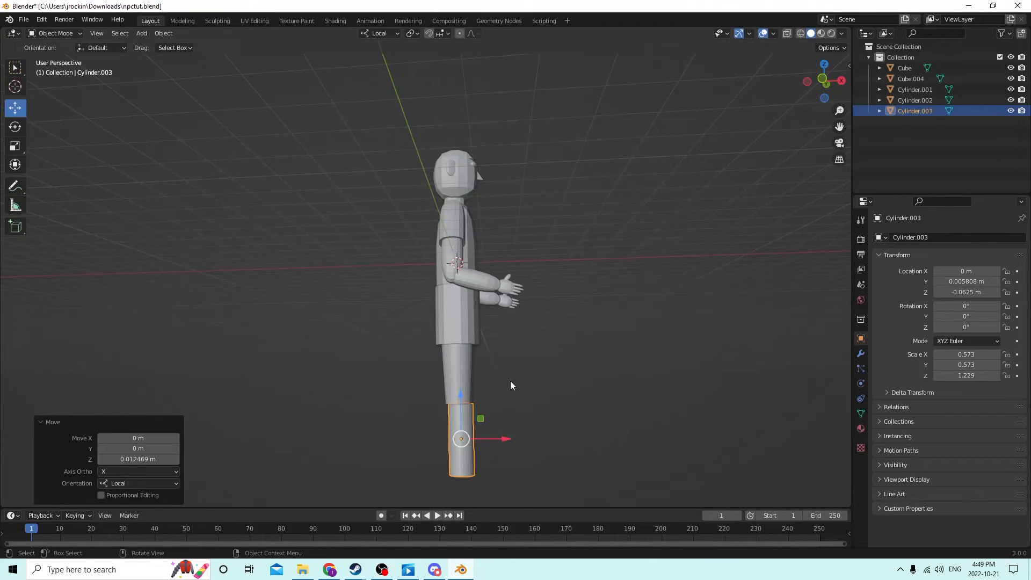
{"action": "scroll", "coordinate": [509, 376], "scroll_direction": "up", "scroll_amount": 6}
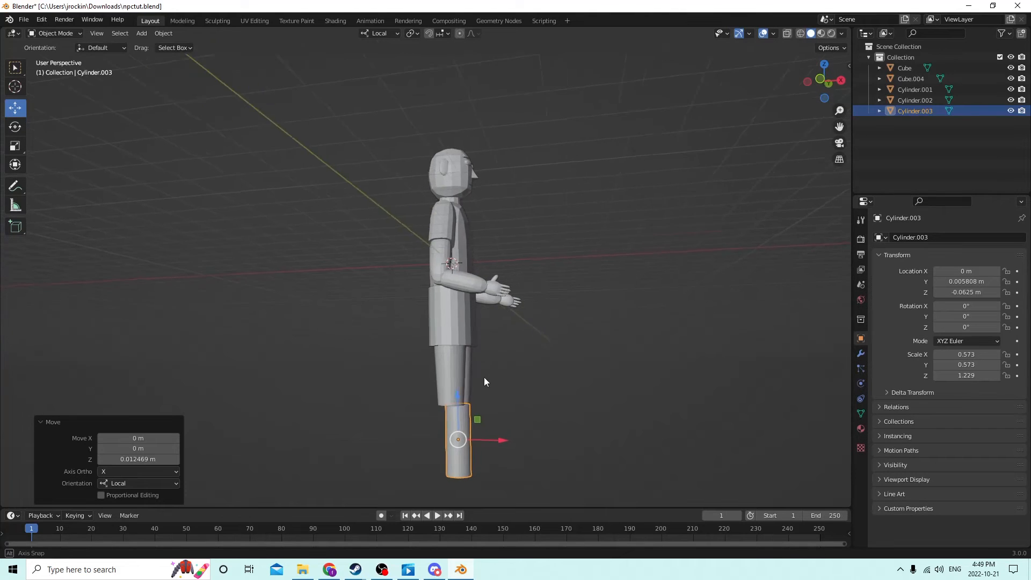
{"action": "mouse_move", "coordinate": [485, 377]}
{"action": "middle_mouse_down"}
{"action": "mouse_move", "coordinate": [472, 372]}
{"action": "mouse_move", "coordinate": [480, 377]}
{"action": "mouse_move", "coordinate": [472, 351]}
{"action": "mouse_move", "coordinate": [487, 386]}
{"action": "middle_mouse_up"}
Set the Y rotation of the positive-Y upper-leg cylinder to -5°
{"action": "left_click", "coordinate": [488, 384]}
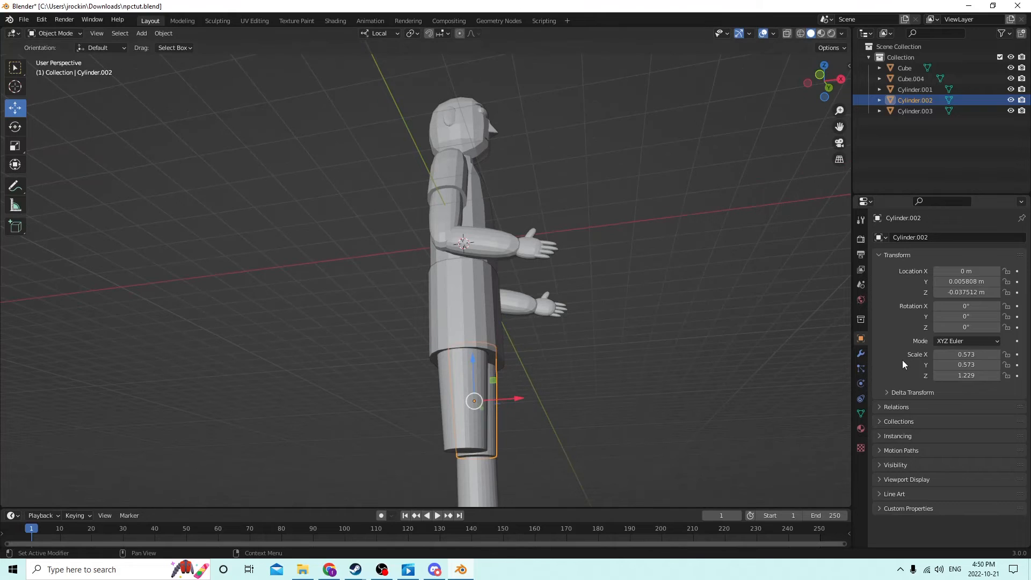
{"action": "left_click", "coordinate": [967, 317]}
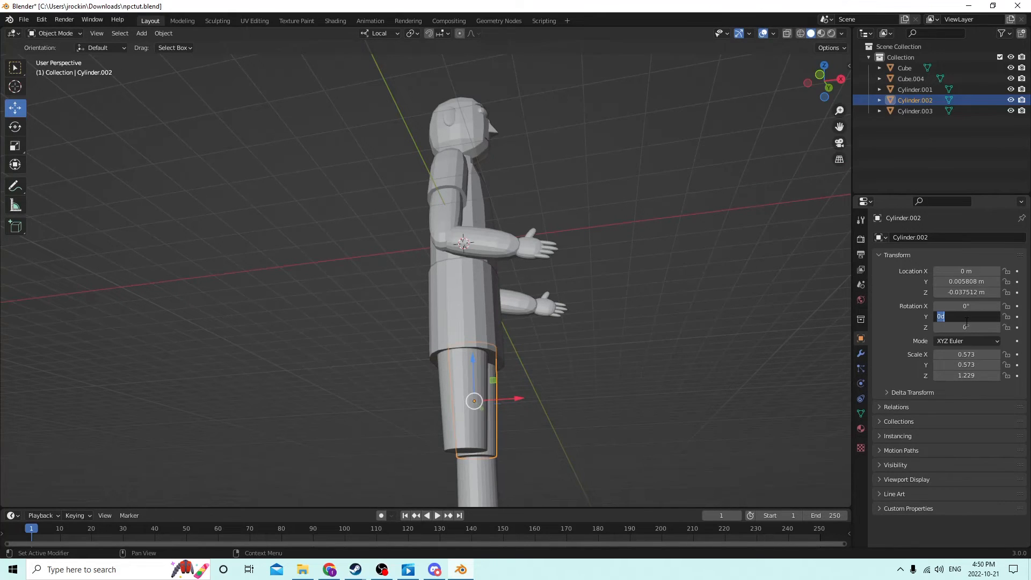
{"action": "left_click", "coordinate": [964, 318]}
{"action": "key", "text": "BackSpace"}
{"action": "key", "text": "BackSpace"}
{"action": "key", "text": "BackSpace"}
{"action": "key", "text": "Return"}
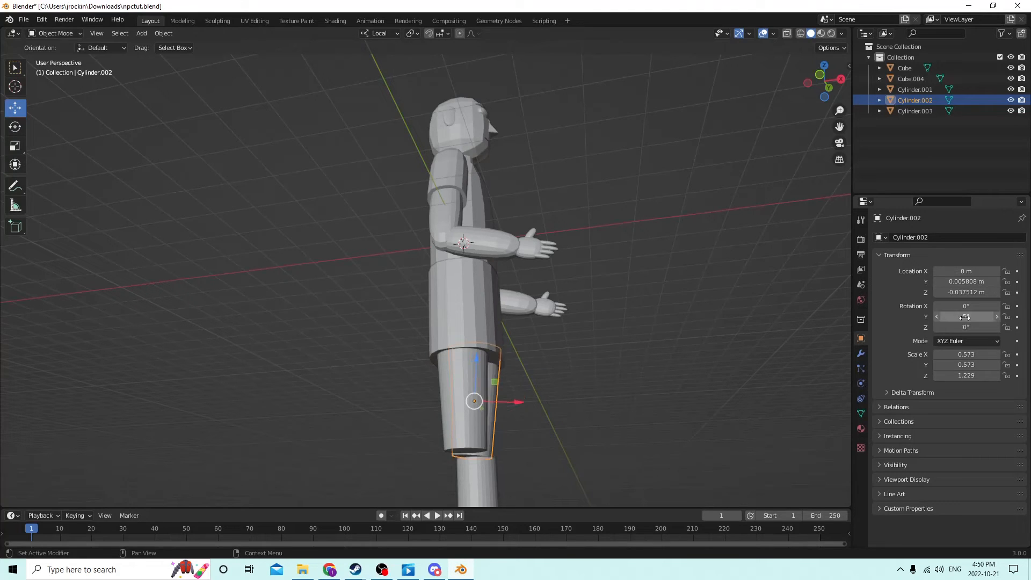
{"action": "left_click", "coordinate": [965, 317]}
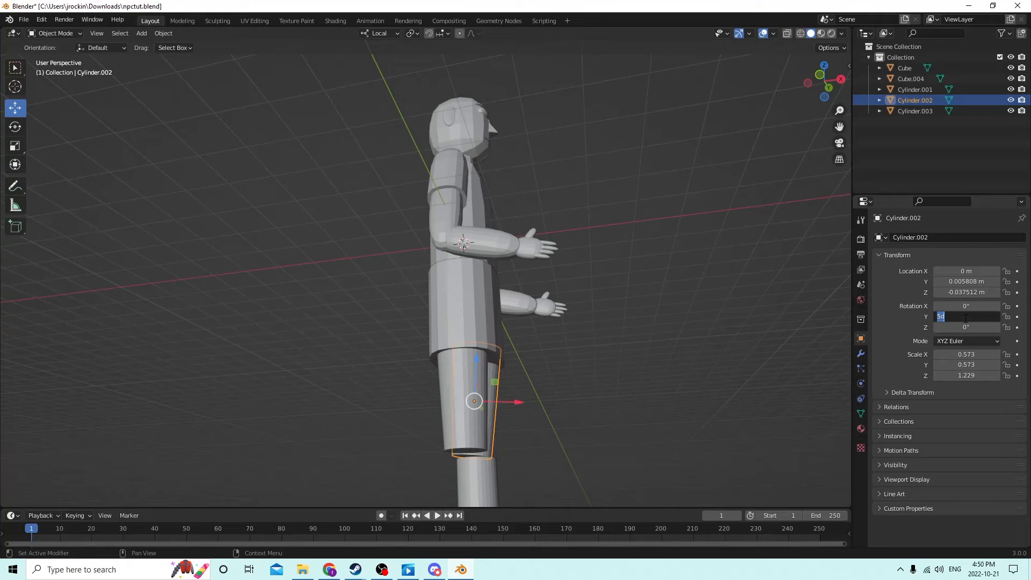
{"action": "key", "text": "BackSpace"}
{"action": "key", "text": "Return"}
Delete the negative-Y upper-leg cylinder
{"action": "middle_click_drag", "start_coordinate": [751, 322], "coordinate": [508, 385]}
{"action": "left_click", "coordinate": [381, 386]}
{"action": "key", "text": "Delete"}
Shift the tilted upper-leg cylinder slightly forward to about X 0.0008 m, Z -0.0374 m
{"action": "left_click", "coordinate": [468, 400]}
{"action": "key", "text": "g"}
{"action": "left_click", "coordinate": [520, 405]}
Try moving the lower-leg cylinder forward to about X 0.0024 m
{"action": "left_click", "coordinate": [491, 466]}
{"action": "middle_click_drag", "start_coordinate": [491, 466], "coordinate": [494, 448]}
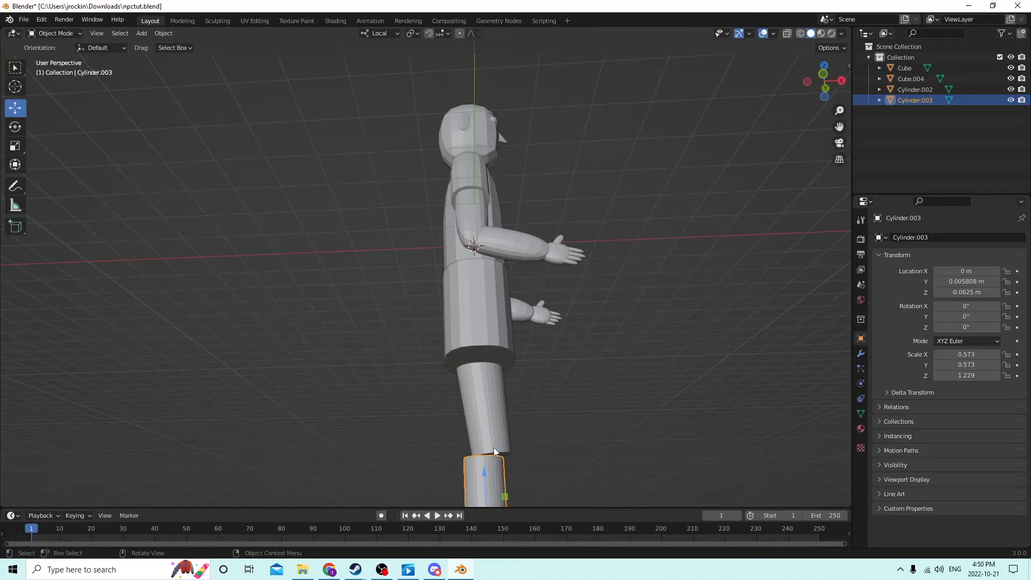
{"action": "middle_click_drag", "start_coordinate": [608, 423], "coordinate": [502, 473]}
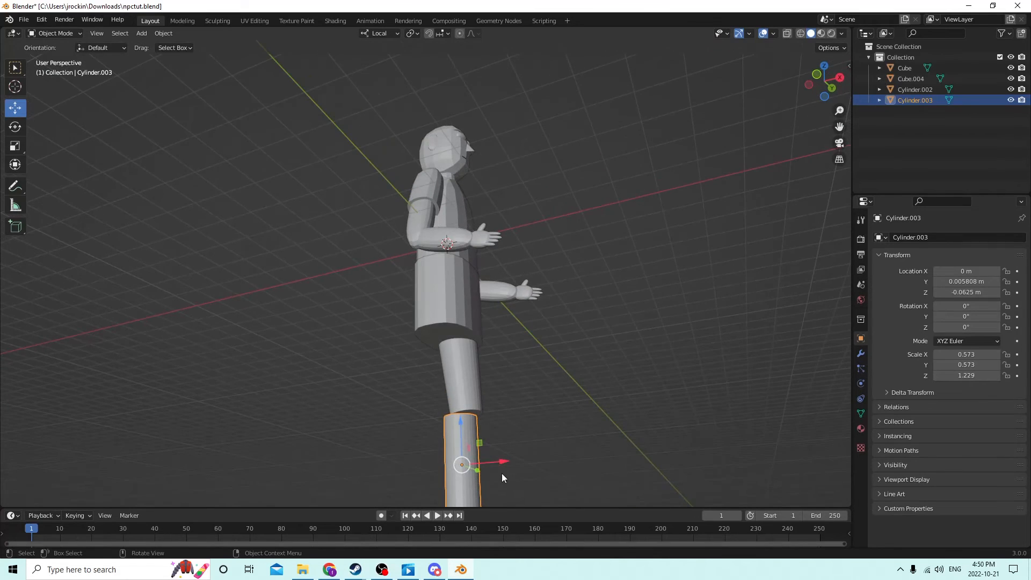
{"action": "left_click_drag", "start_coordinate": [502, 472], "coordinate": [508, 459]}
{"action": "middle_click_drag", "start_coordinate": [508, 459], "coordinate": [533, 469]}
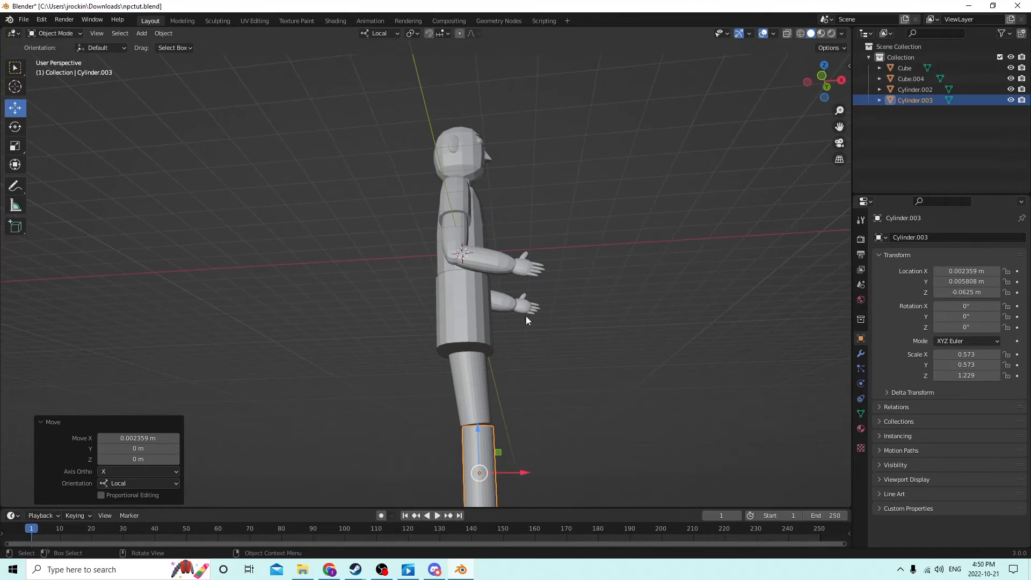
Undo the lower-leg cylinder's forward move
{"action": "left_click", "coordinate": [42, 20]}
{"action": "left_click", "coordinate": [80, 31]}
{"action": "middle_click_drag", "start_coordinate": [537, 251], "coordinate": [552, 255]}
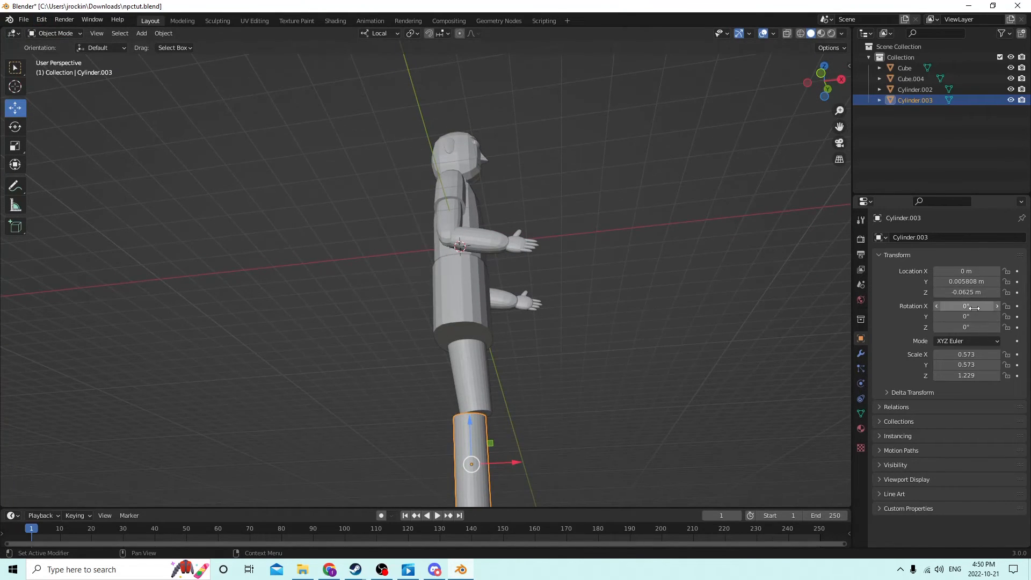
Set the Y rotation of the lower-leg cylinder to 5°
{"action": "left_click", "coordinate": [483, 369]}
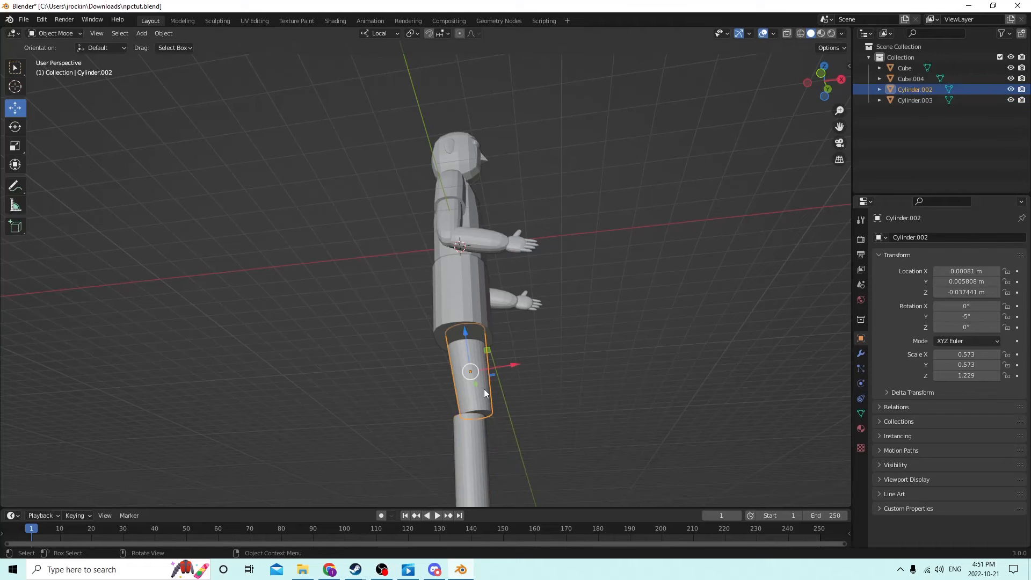
{"action": "left_click", "coordinate": [476, 447]}
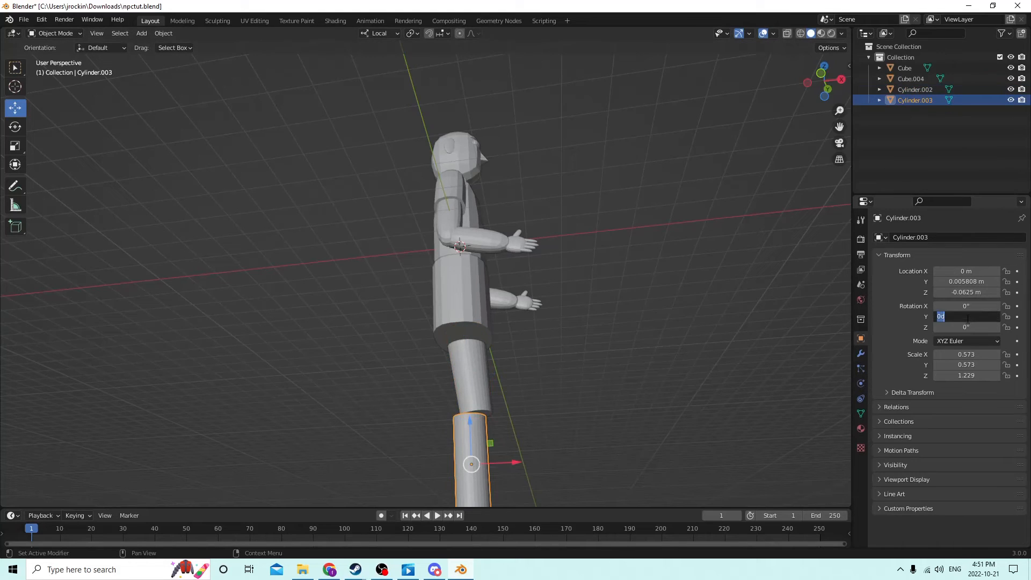
{"action": "left_click", "coordinate": [968, 319]}
{"action": "type", "text": "5"}
{"action": "key", "text": "Return"}
{"action": "middle_click_drag", "start_coordinate": [752, 328], "coordinate": [516, 477]}
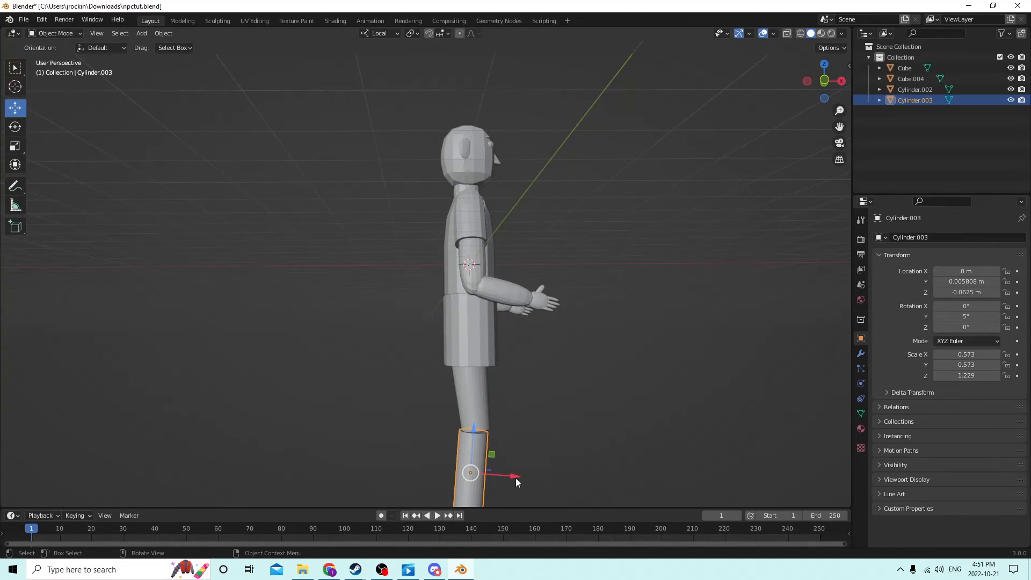
Move the lower-leg cylinder slightly forward and up to about X 0.0006 m, Z -0.0607 m
{"action": "left_click_drag", "start_coordinate": [516, 477], "coordinate": [519, 480]}
{"action": "middle_click_drag", "start_coordinate": [519, 479], "coordinate": [505, 457]}
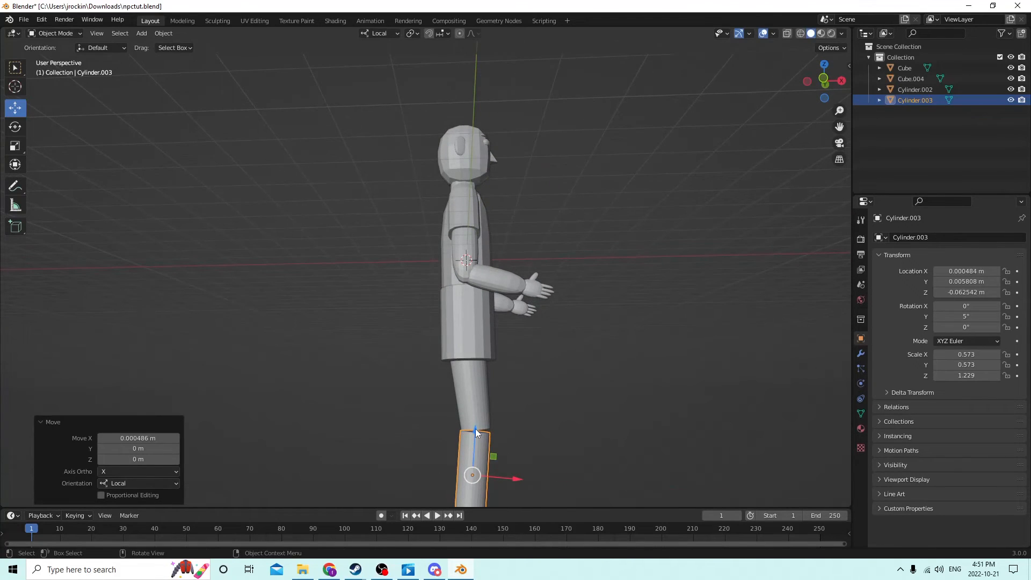
{"action": "left_click_drag", "start_coordinate": [475, 429], "coordinate": [477, 421]}
{"action": "middle_click_drag", "start_coordinate": [477, 421], "coordinate": [559, 463]}
Scale the lower-leg cylinder uniformly by about 0.945 and raise it to about Z -0.0602 m
{"action": "key", "text": "s"}
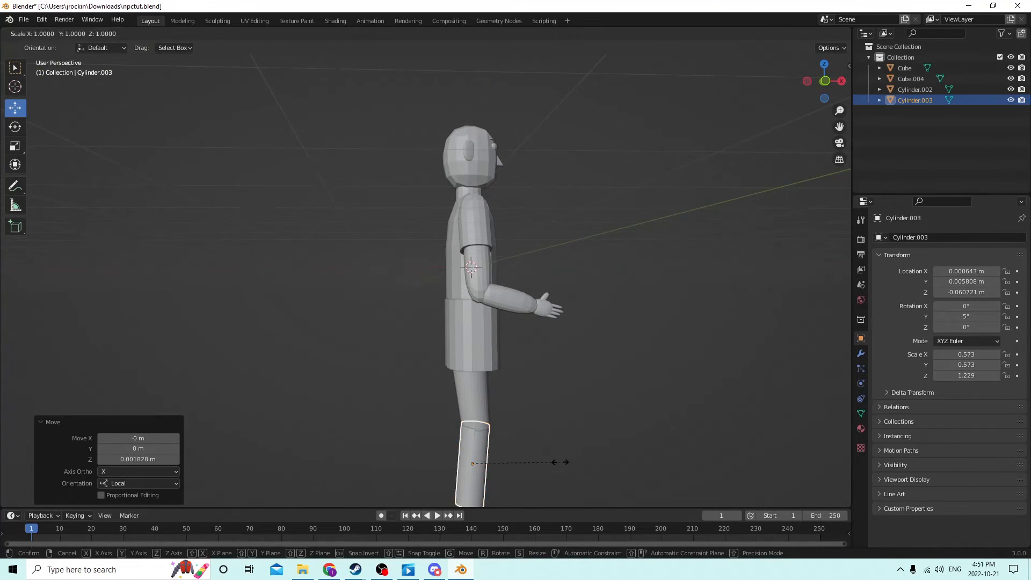
{"action": "left_click", "coordinate": [556, 460]}
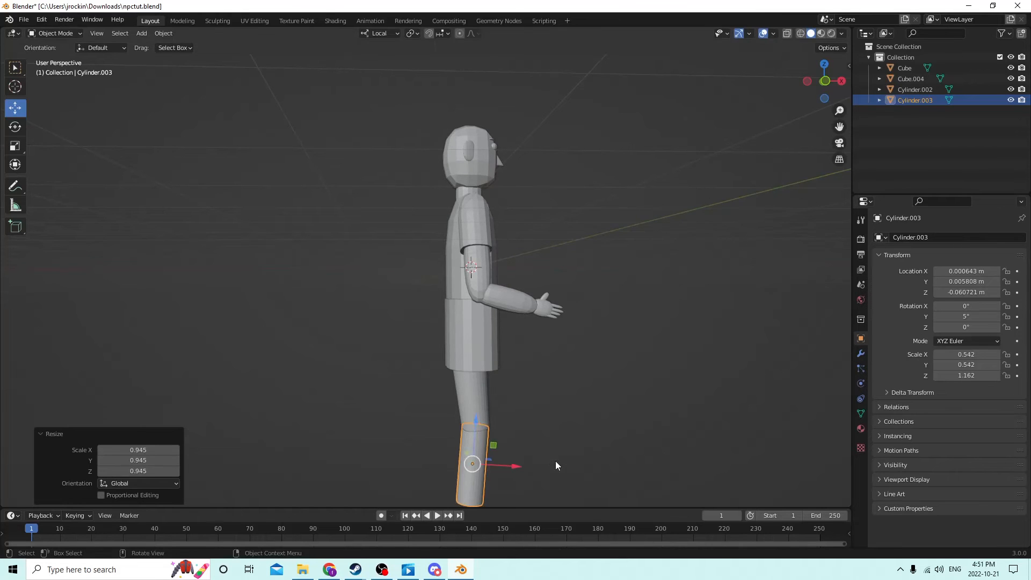
{"action": "middle_click_drag", "start_coordinate": [556, 461], "coordinate": [450, 421]}
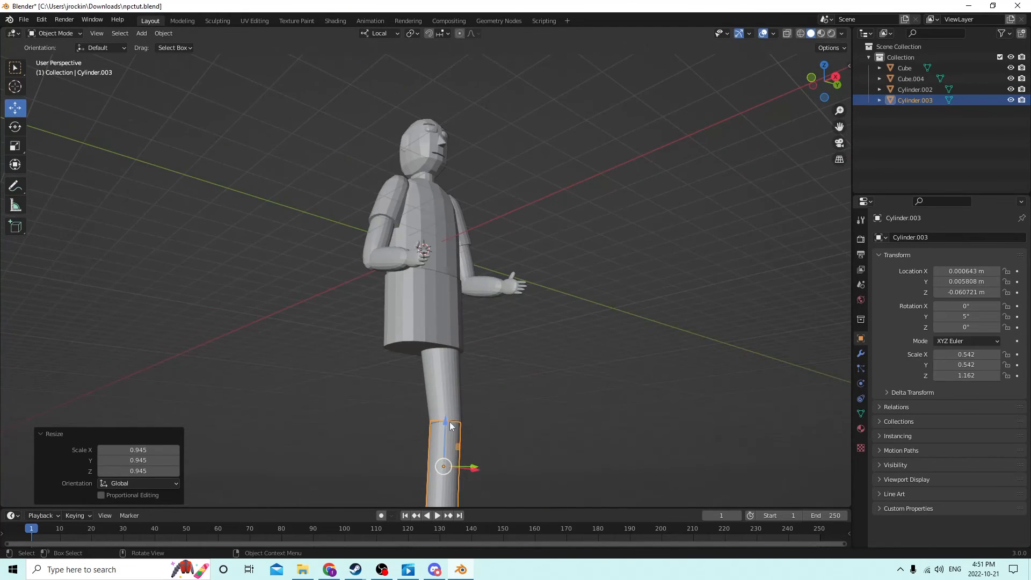
{"action": "left_click_drag", "start_coordinate": [446, 425], "coordinate": [448, 417]}
{"action": "middle_click_drag", "start_coordinate": [448, 417], "coordinate": [527, 384]}
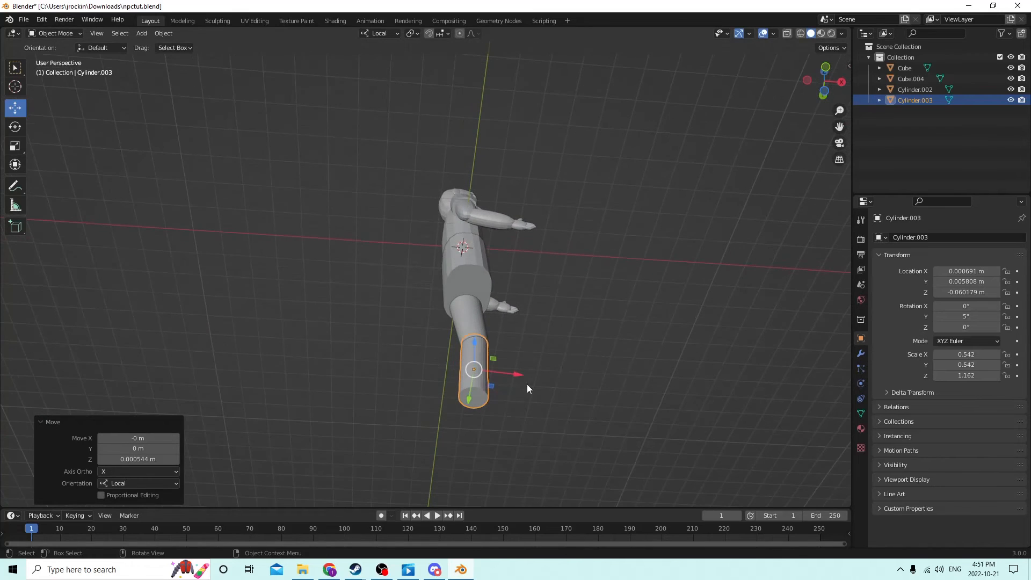
Taper the lower leg by scaling its bottom face by about 0.864
{"action": "left_click", "coordinate": [480, 396]}
{"action": "key", "text": "Tab"}
{"action": "left_click", "coordinate": [482, 398]}
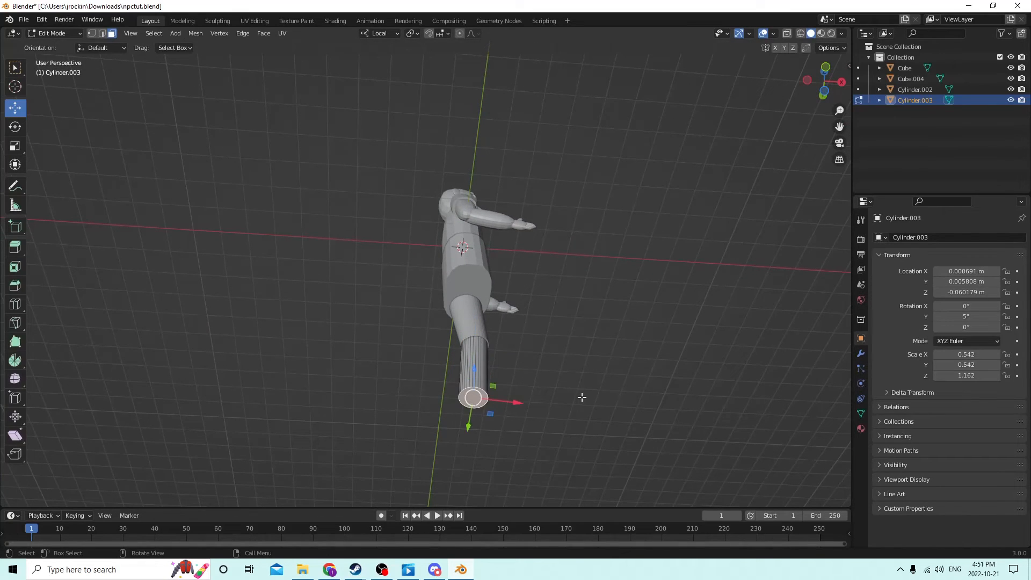
{"action": "key", "text": "s"}
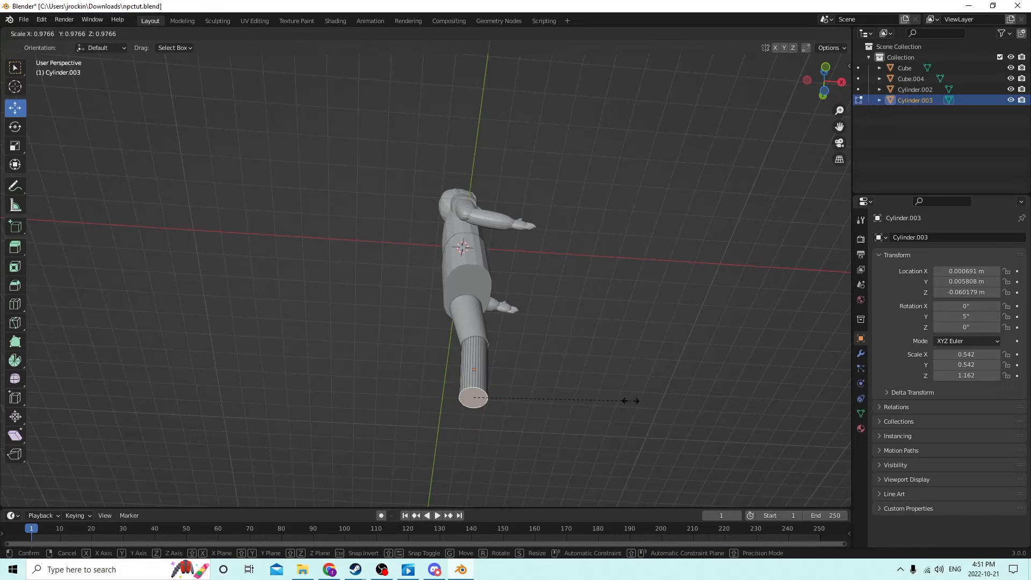
{"action": "left_click", "coordinate": [612, 402]}
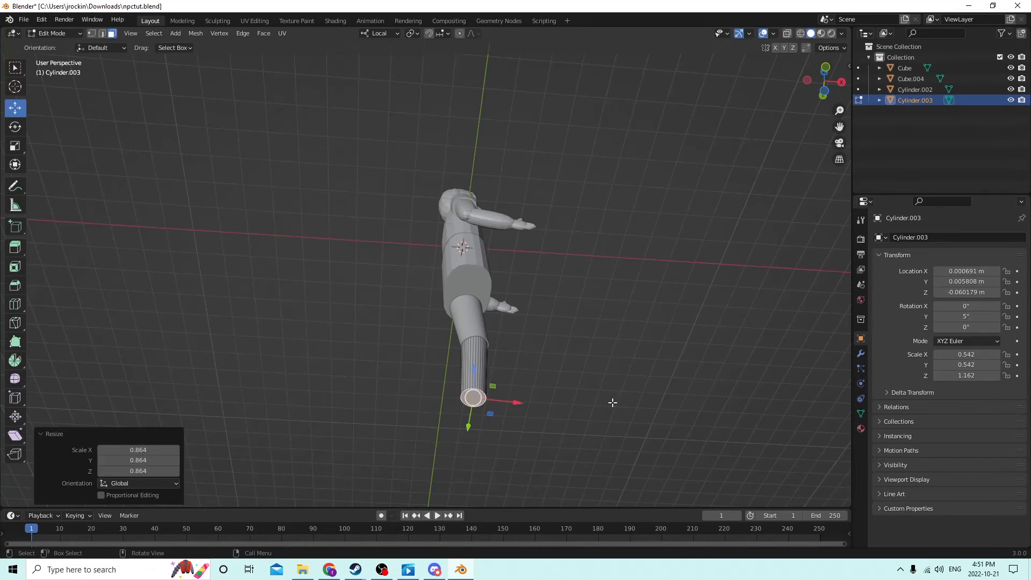
{"action": "middle_click_drag", "start_coordinate": [613, 404], "coordinate": [615, 242]}
{"action": "key", "text": "Tab"}
{"action": "key", "text": "Tab"}
{"action": "key", "text": "Tab"}
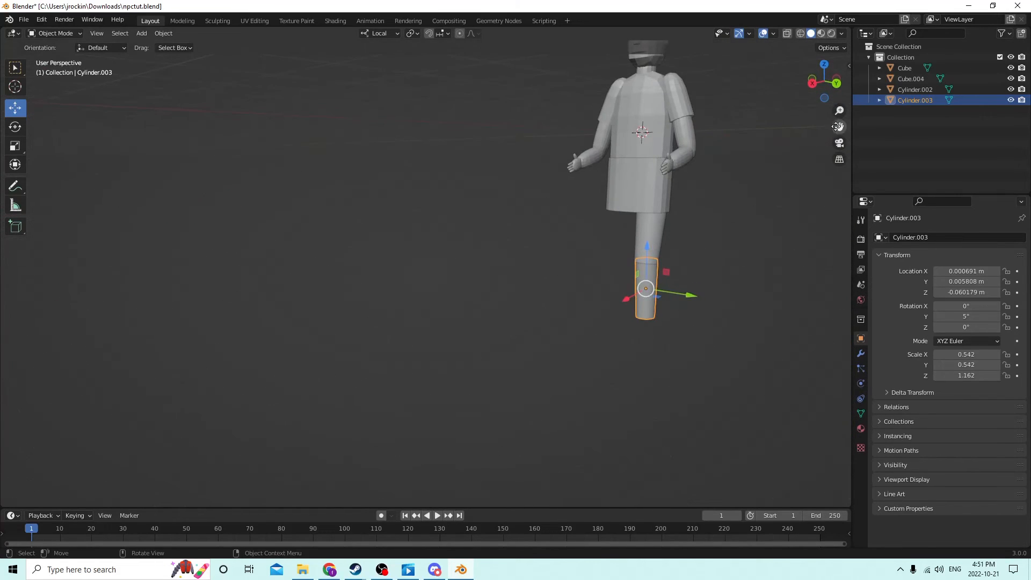
Add a cube for the foot and place it under the leg at about Y 0.0047 m, Z -0.0768 m
{"action": "middle_click_drag", "start_coordinate": [838, 126], "coordinate": [622, 258]}
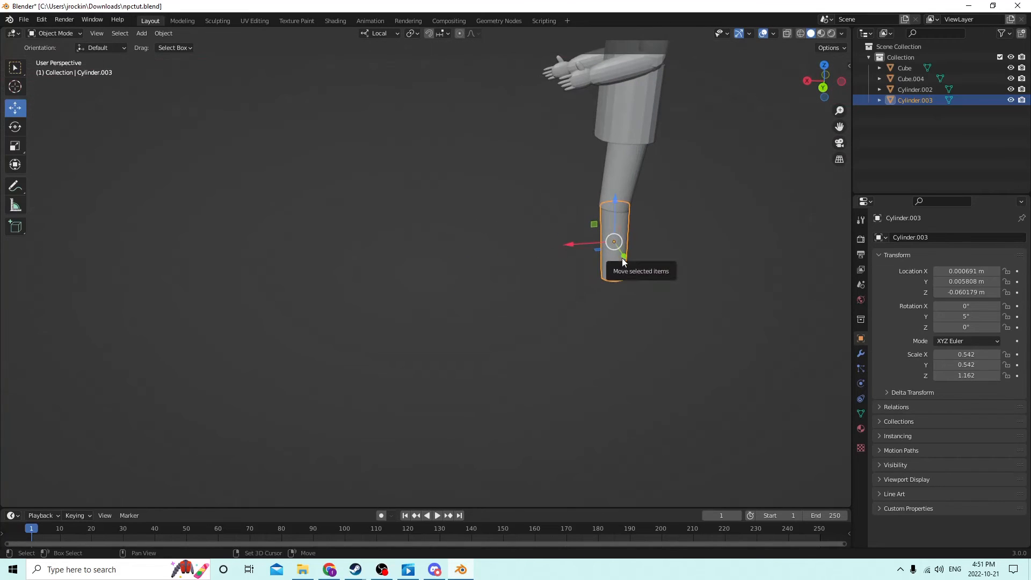
{"action": "key", "text": "shift+a"}
{"action": "mouse_move", "coordinate": [624, 257]}
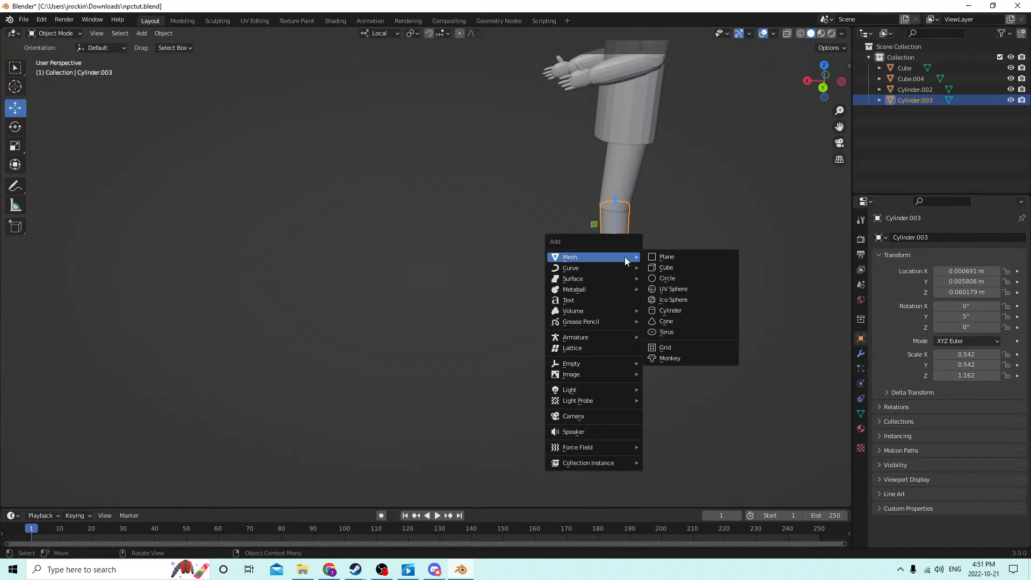
{"action": "left_click", "coordinate": [669, 267]}
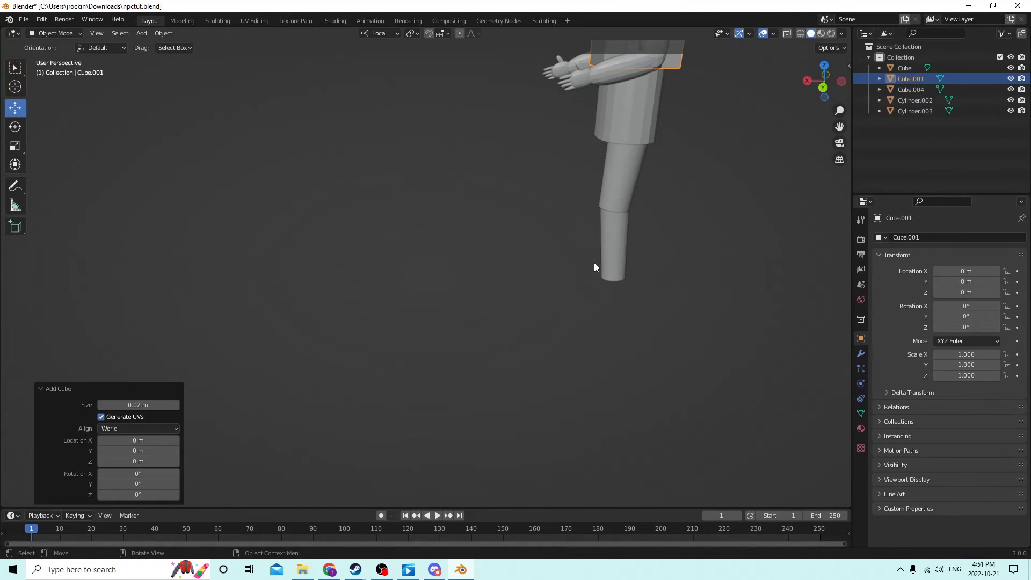
{"action": "middle_click_drag", "start_coordinate": [594, 263], "coordinate": [666, 249]}
{"action": "left_click_drag", "start_coordinate": [427, 90], "coordinate": [430, 237]}
{"action": "middle_click_drag", "start_coordinate": [431, 234], "coordinate": [504, 223]}
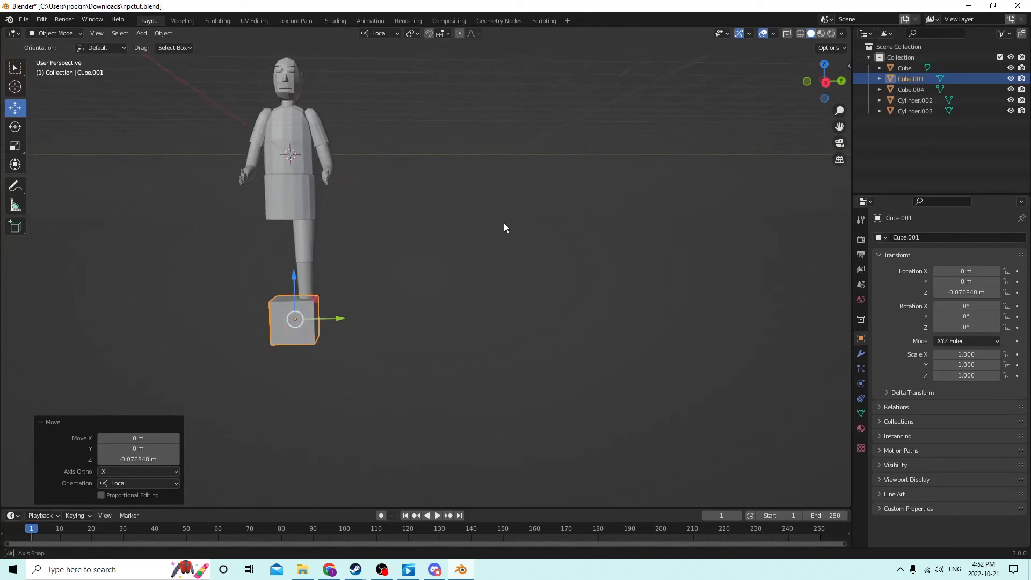
{"action": "scroll", "coordinate": [352, 279], "scroll_direction": "up", "scroll_amount": 4}
{"action": "mouse_move", "coordinate": [287, 327]}
{"action": "left_mouse_down"}
{"action": "mouse_move", "coordinate": [309, 330]}
{"action": "mouse_move", "coordinate": [300, 333]}
{"action": "left_mouse_up"}
{"action": "middle_click_drag", "start_coordinate": [300, 333], "coordinate": [159, 281]}
{"action": "scroll", "coordinate": [255, 317], "scroll_direction": "up", "scroll_amount": 2}
Round the whole foot cube with a bevel about 0.0083 m wide and 4 segments
{"action": "key", "text": "Tab"}
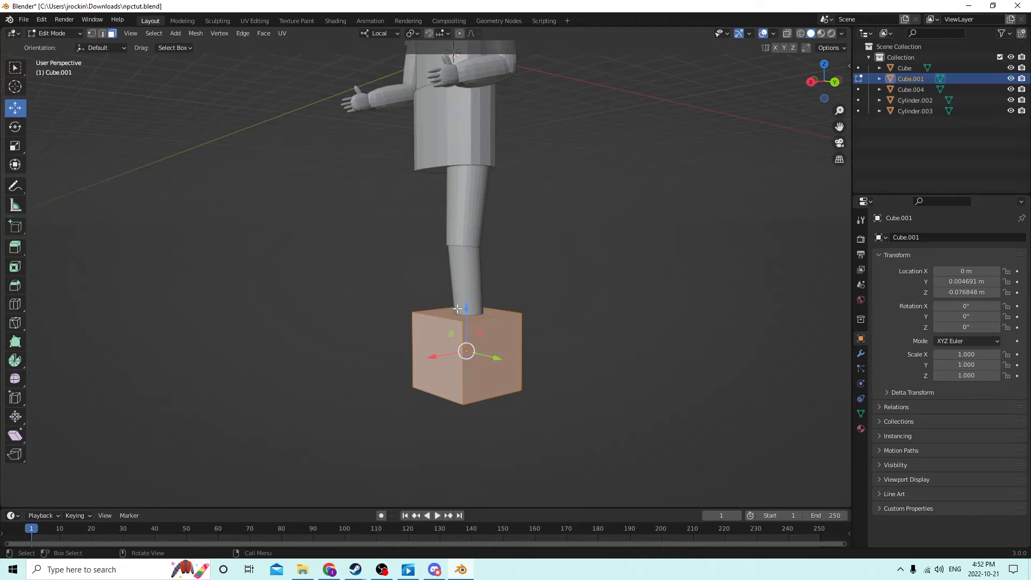
{"action": "key", "text": "ctrl+b"}
{"action": "scroll", "coordinate": [598, 326], "scroll_direction": "up", "scroll_amount": 3}
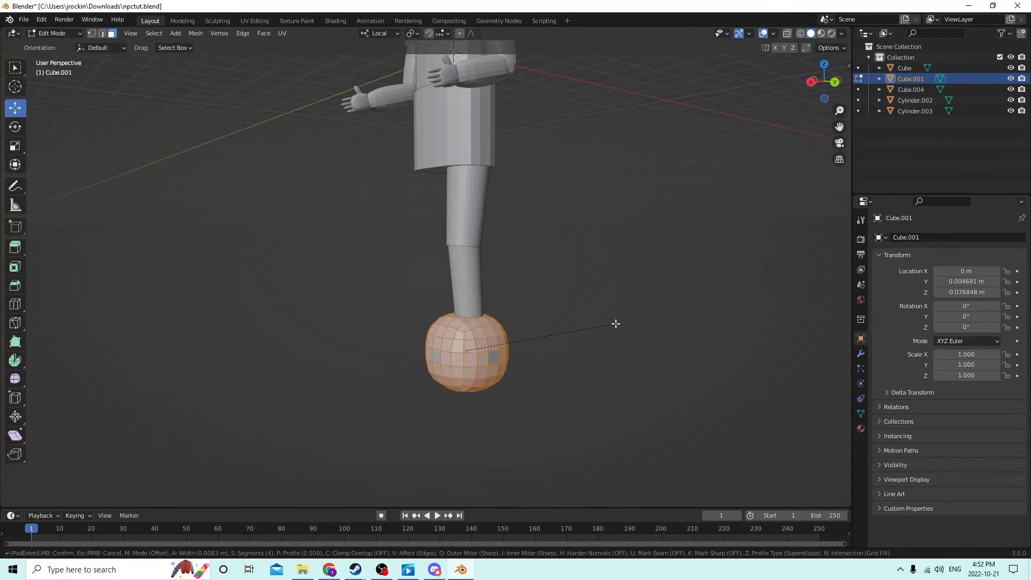
{"action": "left_click", "coordinate": [615, 324]}
{"action": "middle_click_drag", "start_coordinate": [604, 315], "coordinate": [475, 287]}
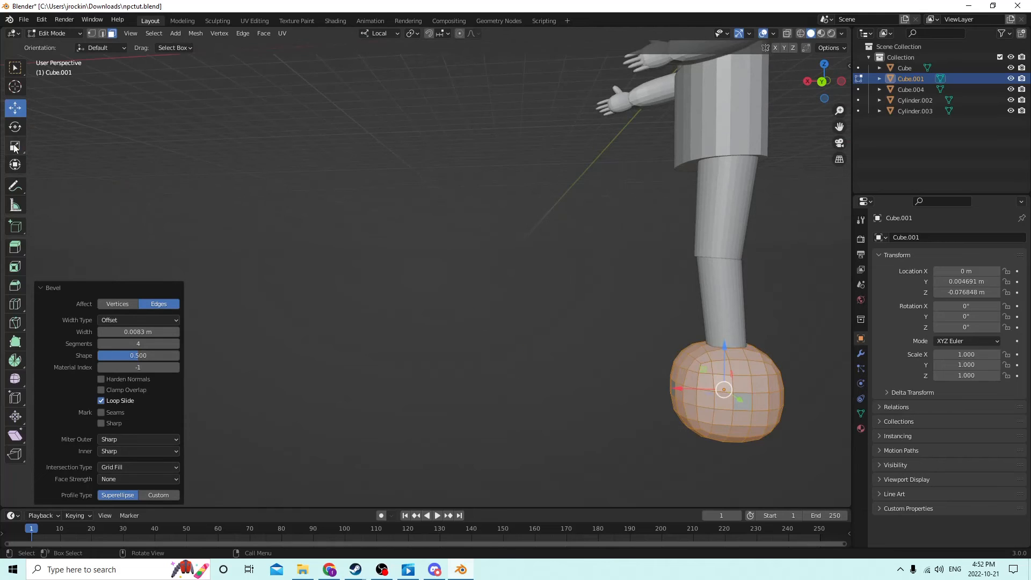
{"action": "middle_click_drag", "start_coordinate": [500, 209], "coordinate": [573, 237]}
{"action": "key", "text": "Tab"}
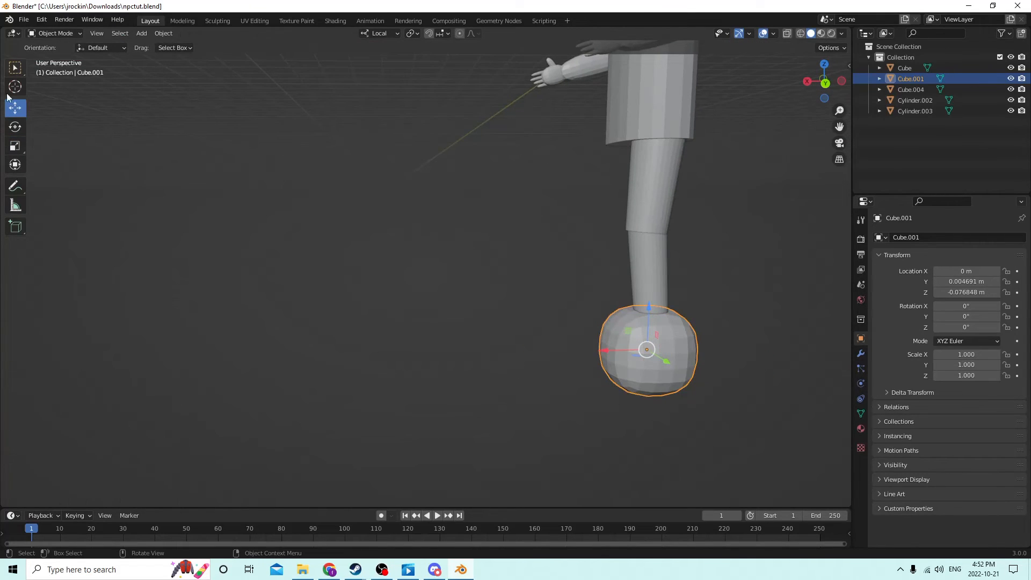
Scale the rounded block into a long, flat foot of about 1.656 in X, 0.688 in Y and 0.595 in Z
{"action": "left_click", "coordinate": [20, 146]}
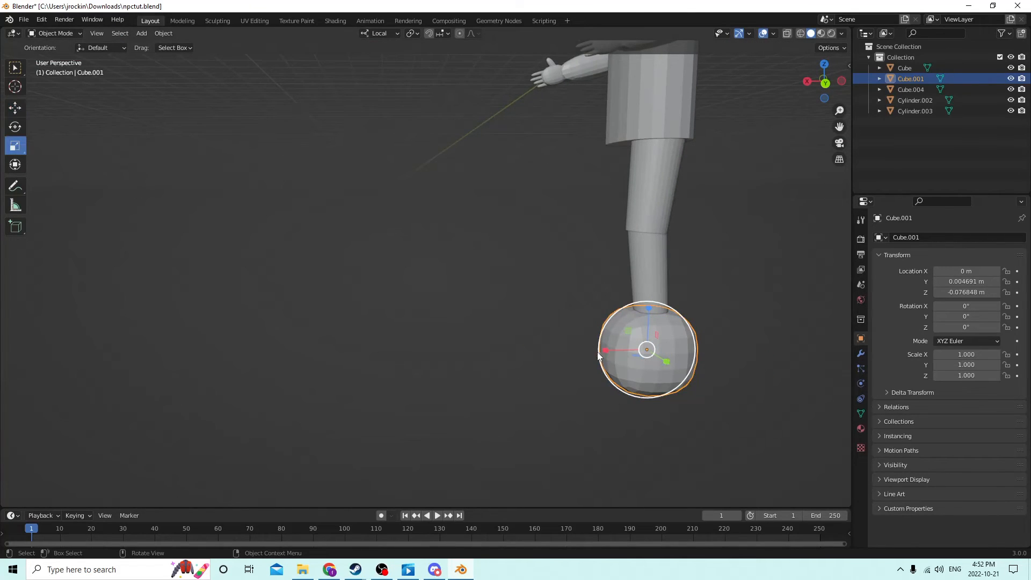
{"action": "left_click_drag", "start_coordinate": [598, 356], "coordinate": [561, 351]}
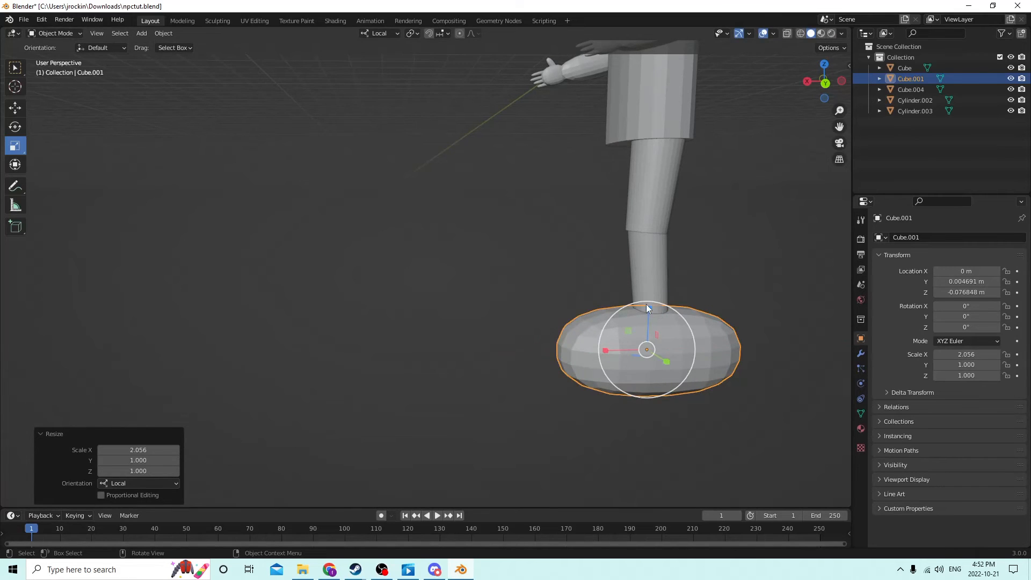
{"action": "left_click_drag", "start_coordinate": [647, 307], "coordinate": [645, 324]}
{"action": "middle_click_drag", "start_coordinate": [645, 324], "coordinate": [710, 352]}
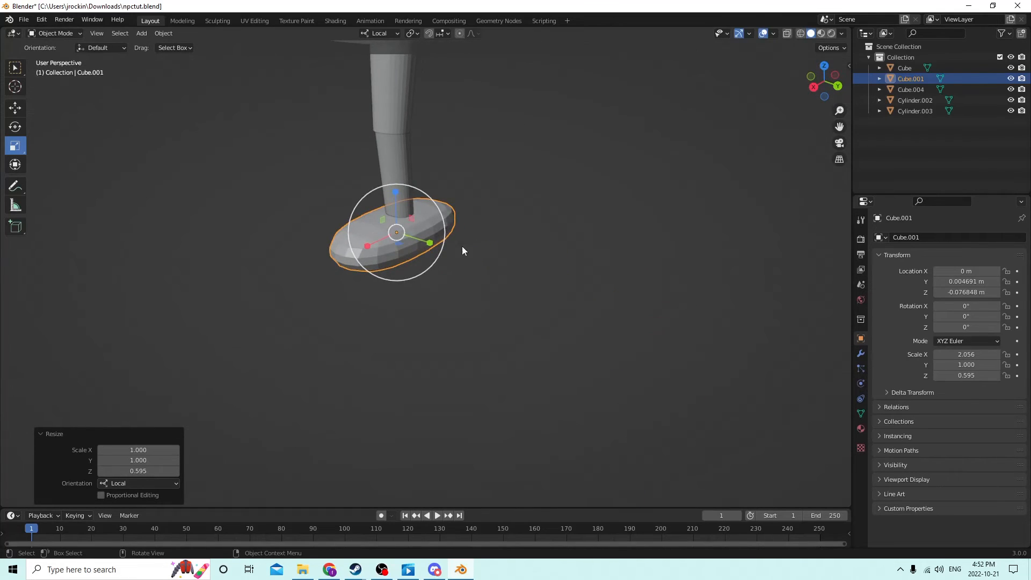
{"action": "left_click_drag", "start_coordinate": [429, 243], "coordinate": [421, 240]}
{"action": "middle_click_drag", "start_coordinate": [421, 240], "coordinate": [366, 224]}
{"action": "left_click_drag", "start_coordinate": [367, 226], "coordinate": [388, 230]}
{"action": "middle_click_drag", "start_coordinate": [388, 230], "coordinate": [404, 236]}
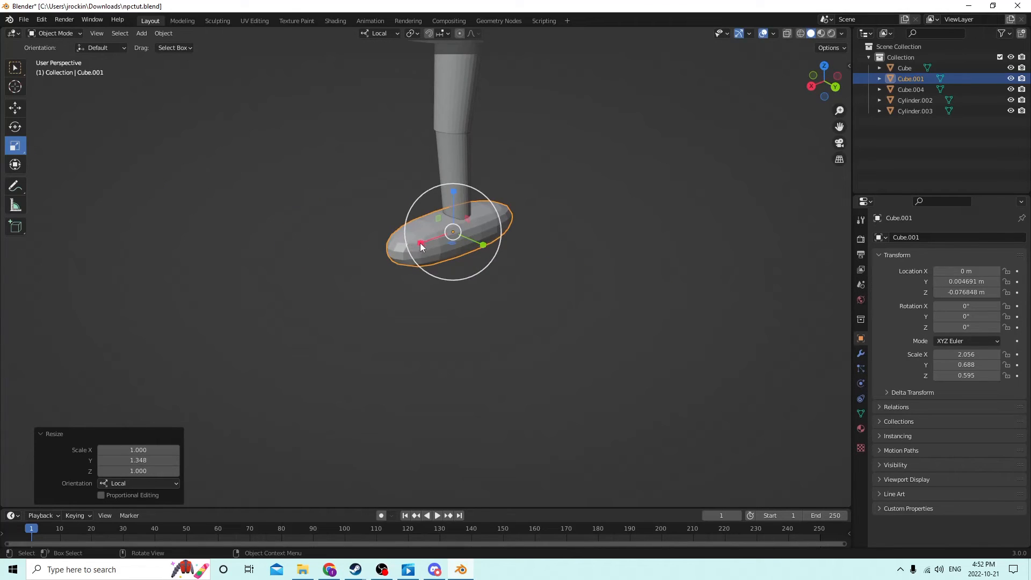
{"action": "mouse_move", "coordinate": [424, 245]}
{"action": "left_mouse_down"}
{"action": "mouse_move", "coordinate": [436, 240]}
{"action": "mouse_move", "coordinate": [424, 243]}
{"action": "left_mouse_up"}
Move the foot forward and align it under the ankle at about X 0.0058 m, Y 0.0057 m
{"action": "left_click", "coordinate": [15, 108]}
{"action": "middle_click_drag", "start_coordinate": [424, 244], "coordinate": [573, 265]}
{"action": "left_click_drag", "start_coordinate": [520, 325], "coordinate": [521, 325]}
{"action": "middle_click_drag", "start_coordinate": [521, 325], "coordinate": [511, 306]}
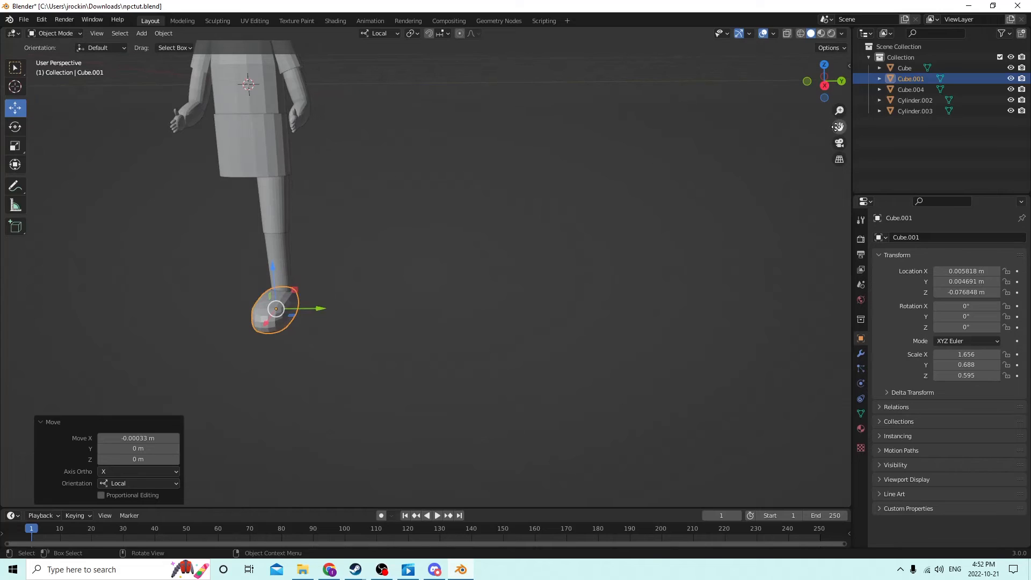
{"action": "left_click_drag", "start_coordinate": [838, 127], "coordinate": [498, 256]}
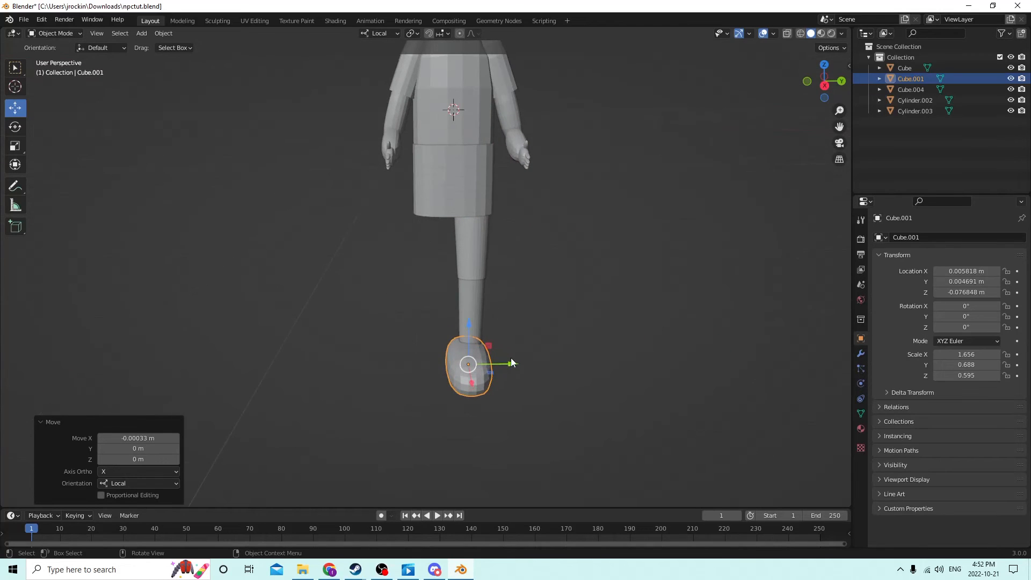
{"action": "left_click_drag", "start_coordinate": [514, 362], "coordinate": [517, 363]}
{"action": "middle_click_drag", "start_coordinate": [517, 362], "coordinate": [551, 334]}
{"action": "left_click", "coordinate": [554, 372]}
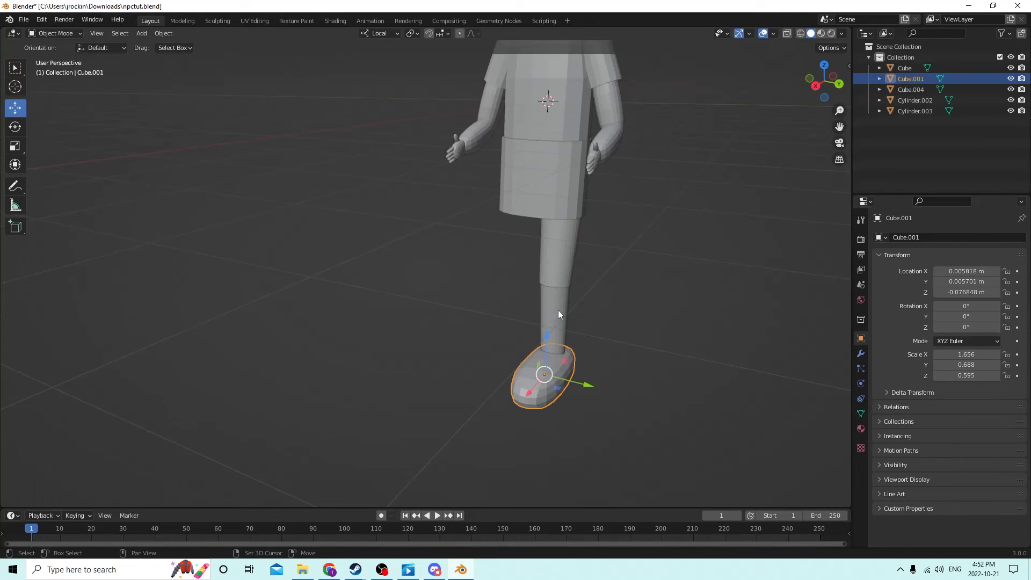
Join the upper-leg cylinder, the lower-leg cylinder and the foot into one object
{"action": "left_click", "coordinate": [555, 255]}
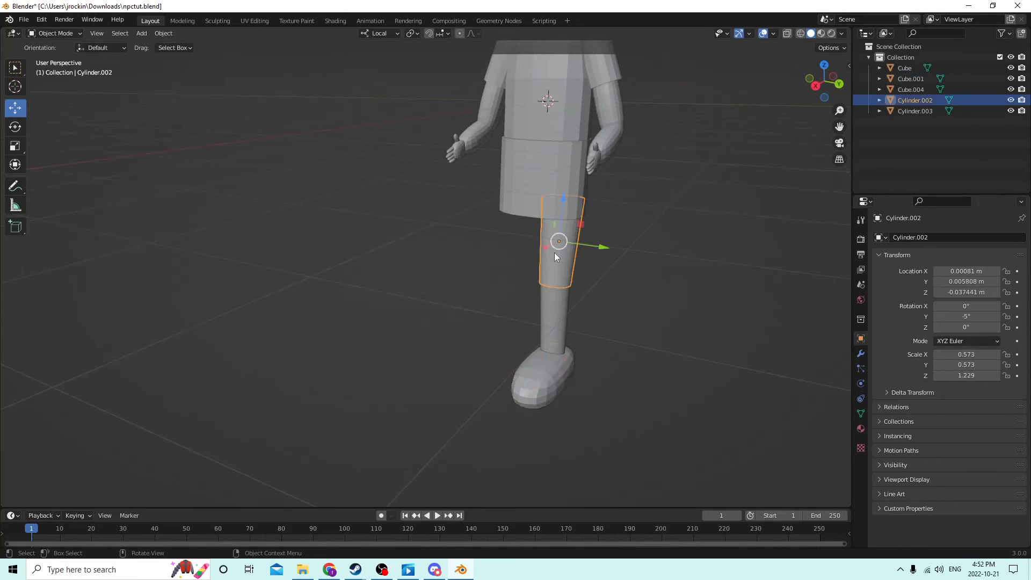
{"action": "left_click", "coordinate": [543, 308], "text": "shift"}
{"action": "left_click", "coordinate": [540, 372], "text": "shift"}
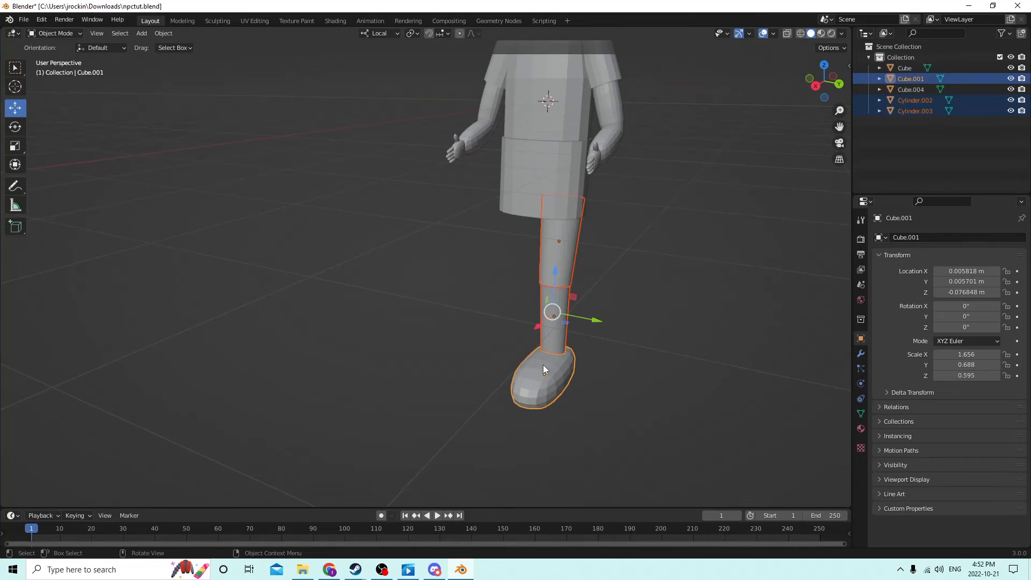
{"action": "key", "text": "ctrl+j"}
{"action": "middle_click_drag", "start_coordinate": [546, 360], "coordinate": [661, 296]}
Duplicate the joined leg in place and try shifting the copy about 0.0076 m along Y
{"action": "key", "text": "shift+d"}
{"action": "right_click", "coordinate": [569, 319]}
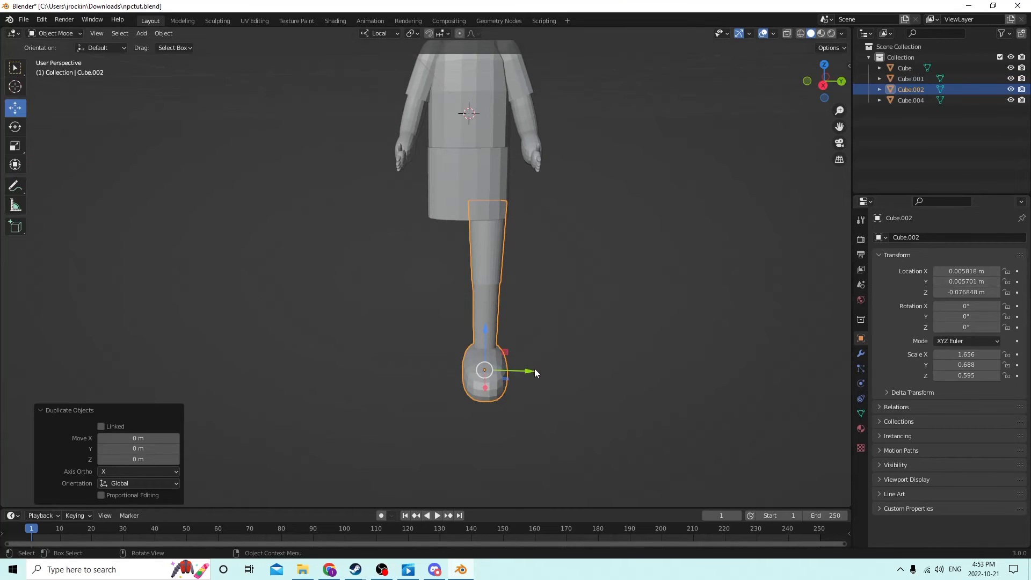
{"action": "left_click_drag", "start_coordinate": [533, 370], "coordinate": [562, 371]}
{"action": "right_click", "coordinate": [561, 372]}
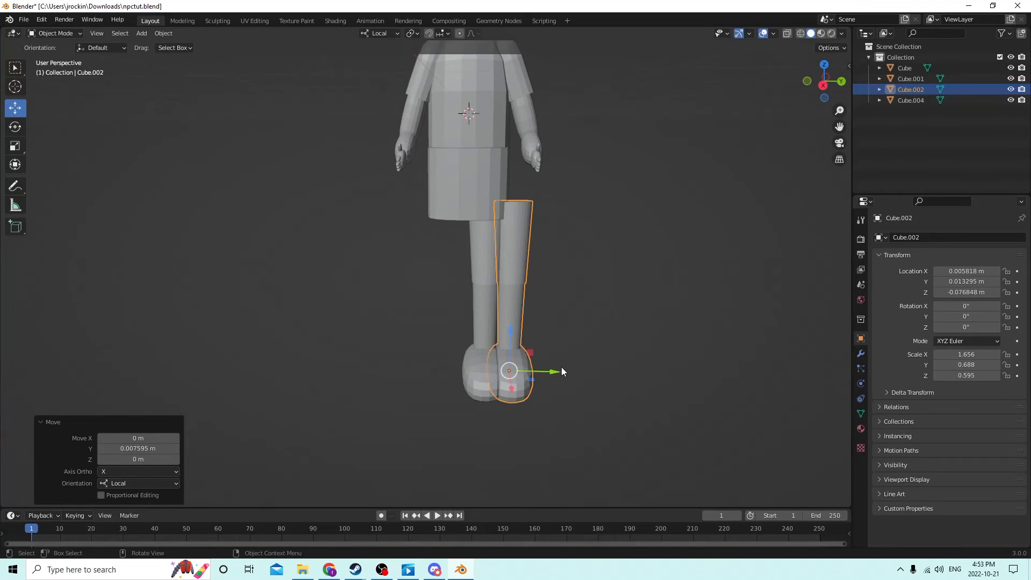
{"action": "left_click", "coordinate": [33, 21]}
{"action": "left_click", "coordinate": [102, 31]}
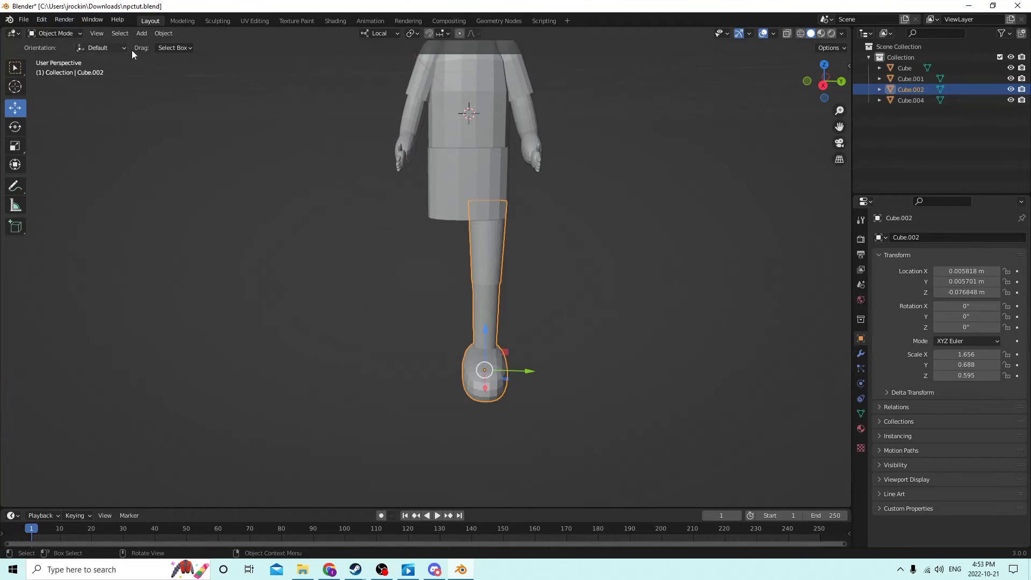
Place the duplicated leg on the opposite side by setting its Y location to -0.005701 m
{"action": "left_click", "coordinate": [938, 282]}
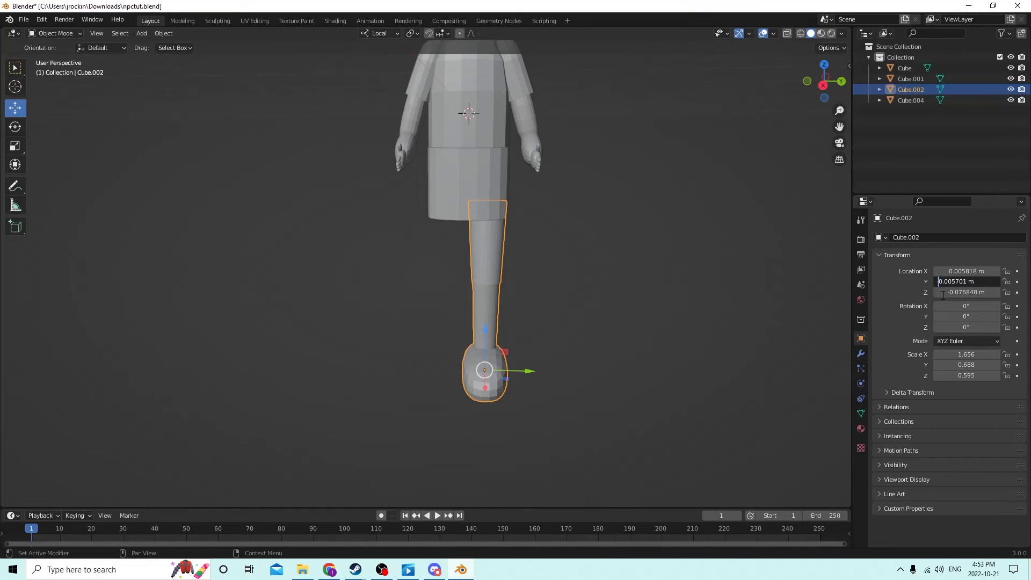
{"action": "type", "text": "-"}
{"action": "key", "text": "Return"}
{"action": "scroll", "coordinate": [555, 327], "scroll_direction": "up", "scroll_amount": 1}
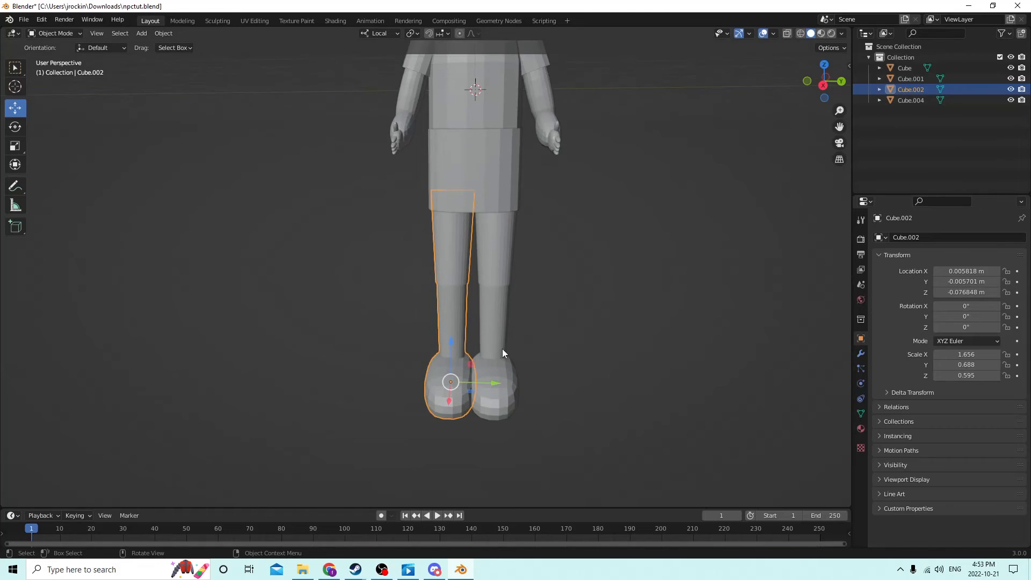
{"action": "scroll", "coordinate": [501, 349], "scroll_direction": "down", "scroll_amount": 2}
{"action": "scroll", "coordinate": [524, 372], "scroll_direction": "up", "scroll_amount": 2}
Delete the duplicated leg
{"action": "left_click", "coordinate": [475, 362]}
{"action": "middle_click_drag", "start_coordinate": [475, 362], "coordinate": [463, 365]}
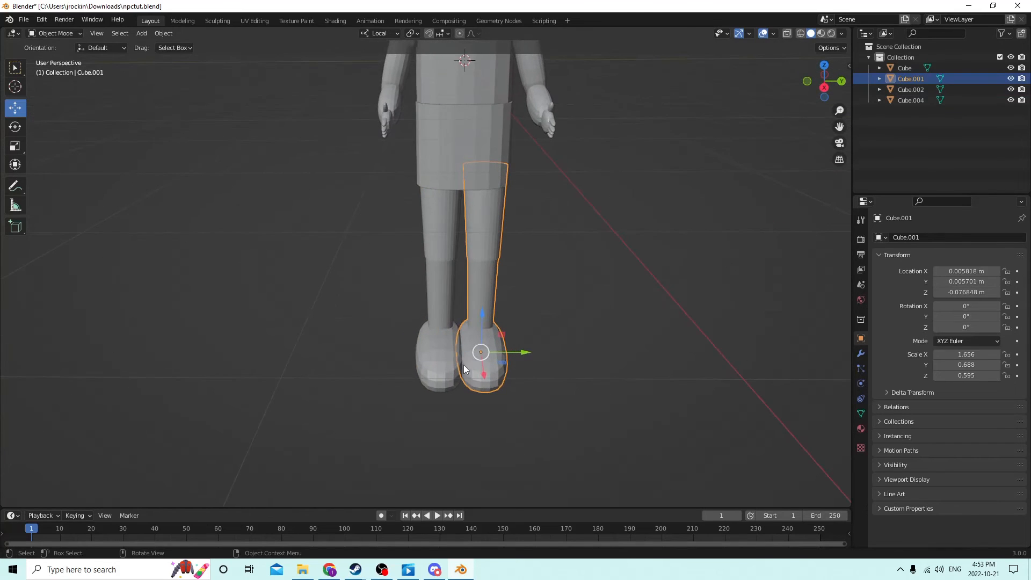
{"action": "left_click", "coordinate": [440, 303]}
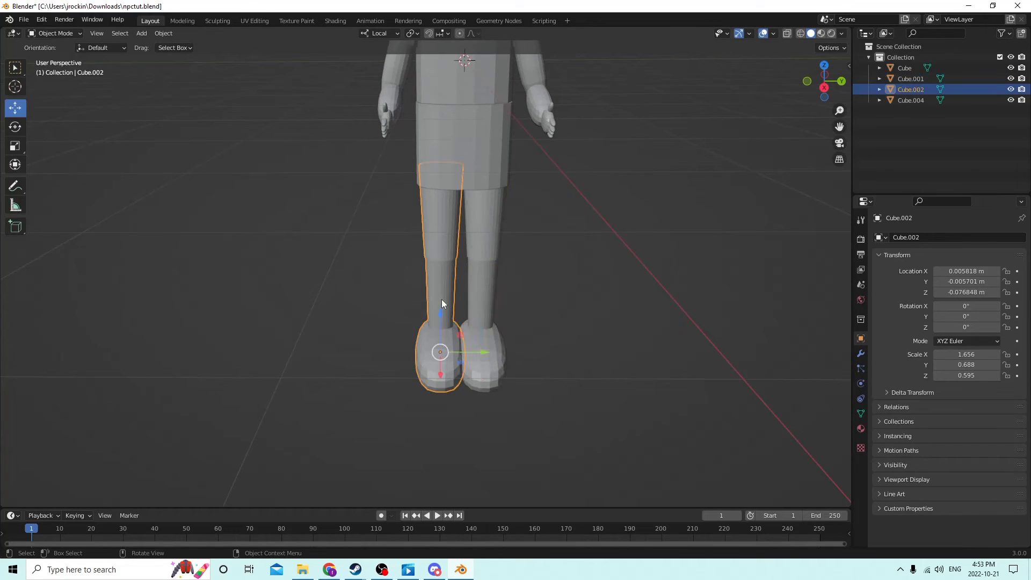
{"action": "key", "text": "Delete"}
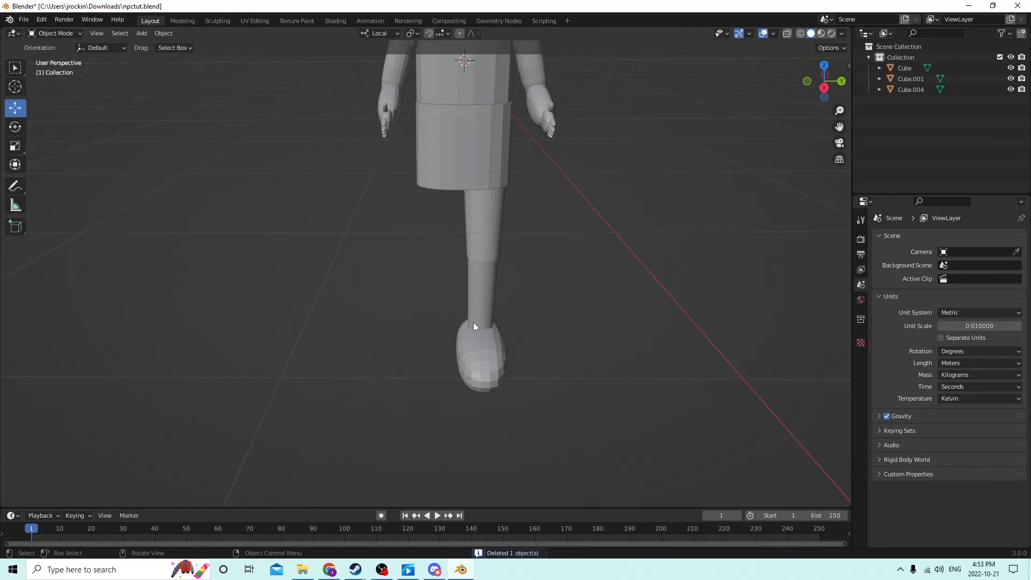
Scale only the foot of the remaining leg slightly narrower along Y in its mesh
{"action": "left_click", "coordinate": [493, 353]}
{"action": "key", "text": "Tab"}
{"action": "left_click", "coordinate": [630, 359]}
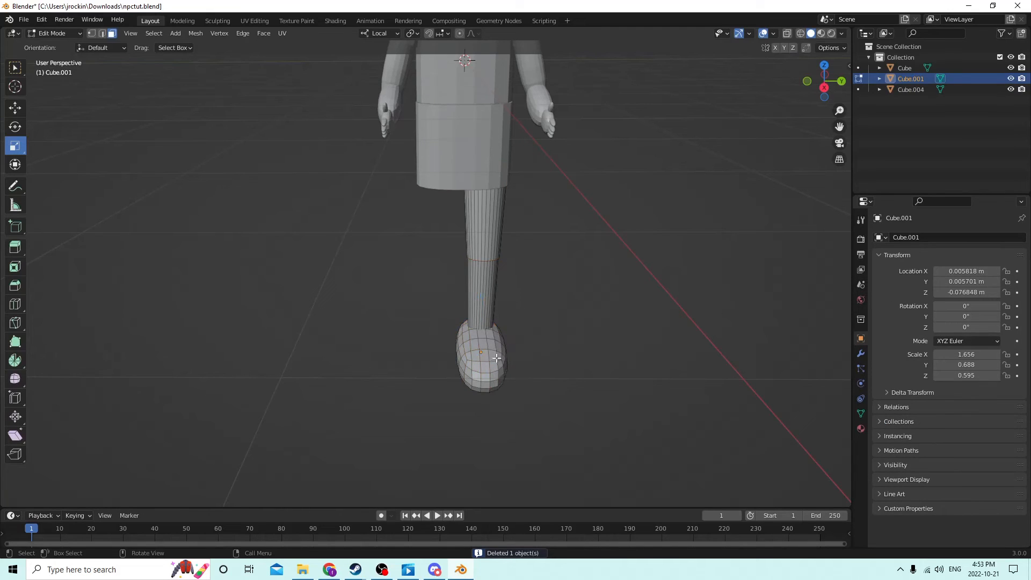
{"action": "key", "text": "l"}
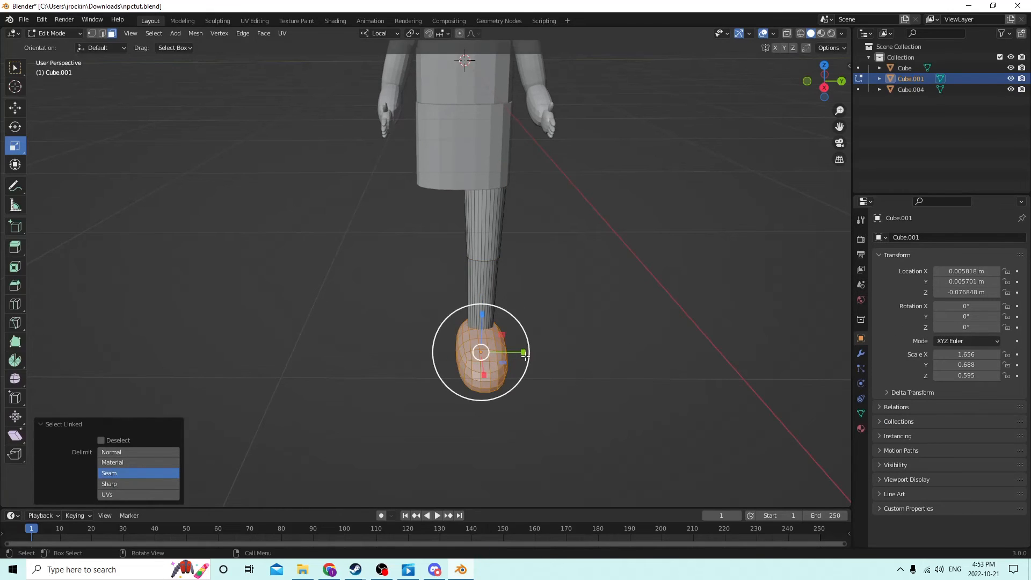
{"action": "left_click_drag", "start_coordinate": [520, 353], "coordinate": [513, 355]}
{"action": "mouse_move", "coordinate": [516, 352]}
{"action": "middle_mouse_down"}
{"action": "mouse_move", "coordinate": [539, 325]}
{"action": "mouse_move", "coordinate": [515, 367]}
{"action": "middle_mouse_up"}
{"action": "left_click", "coordinate": [541, 333]}
{"action": "key", "text": "Tab"}
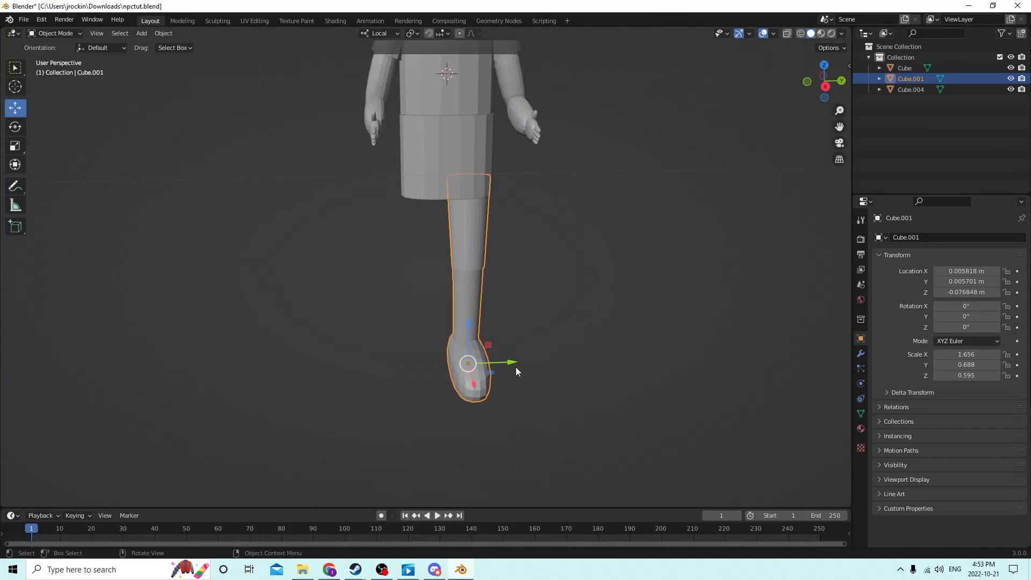
Duplicate the leg in place and set the copy's Y location to -0.005701 m for the opposite side
{"action": "key", "text": "shift+d"}
{"action": "key", "text": "Escape"}
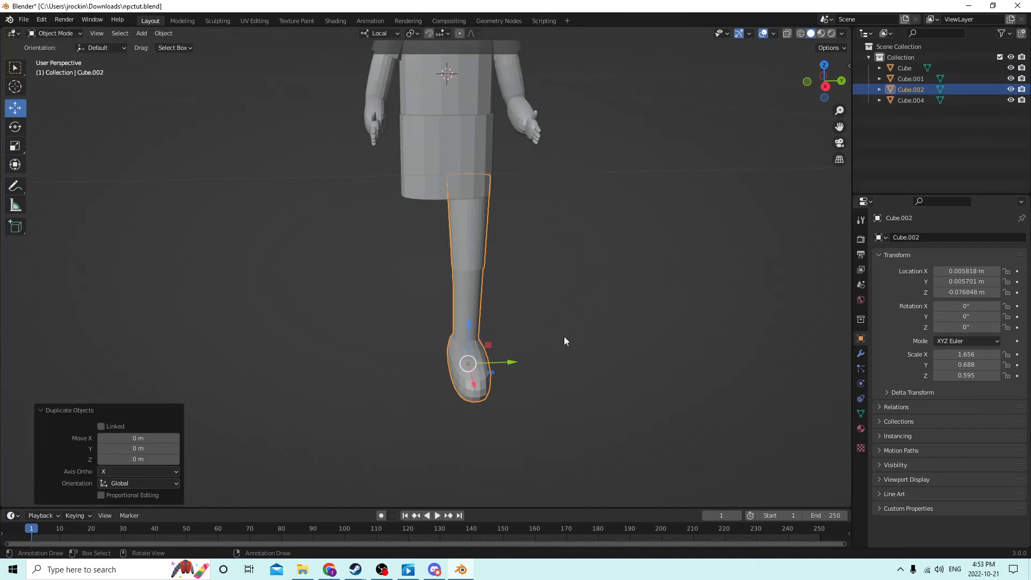
{"action": "left_click", "coordinate": [968, 281]}
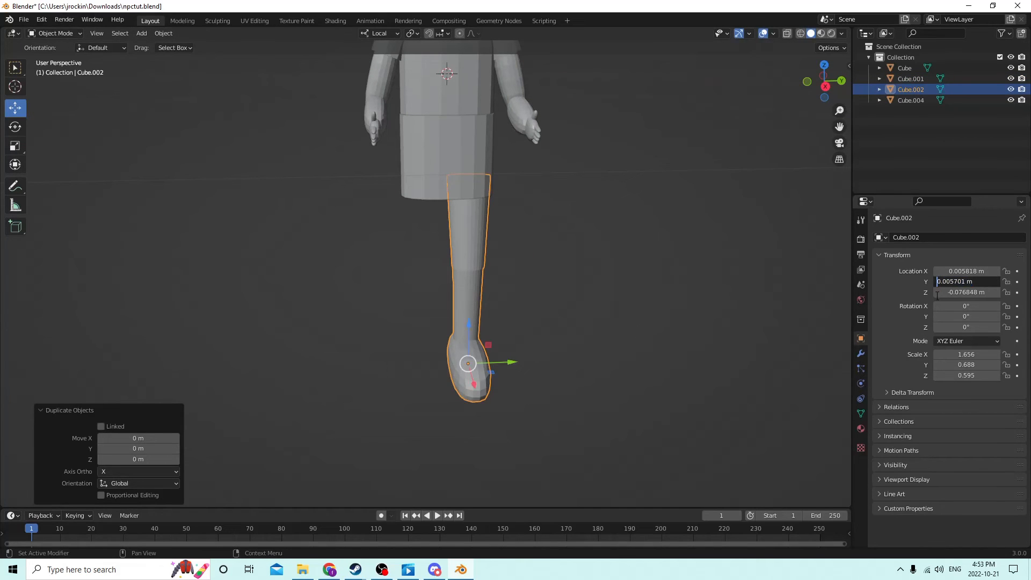
{"action": "type", "text": "-"}
{"action": "key", "text": "Return"}
{"action": "middle_click_drag", "start_coordinate": [725, 288], "coordinate": [695, 253]}
{"action": "scroll", "coordinate": [695, 253], "scroll_direction": "down", "scroll_amount": 3}
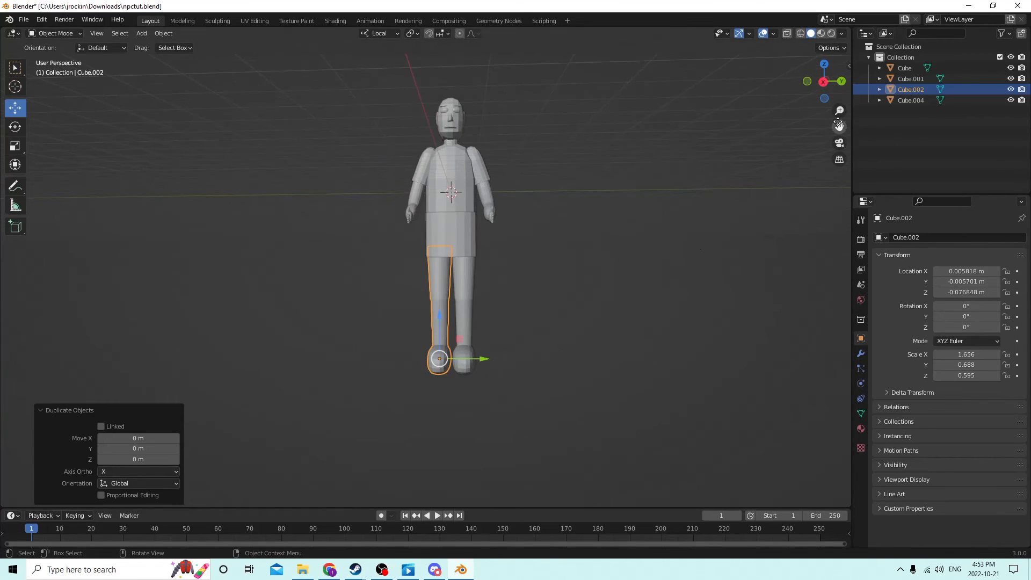
Examine the character's torso, shorts and both legs from several angles
{"action": "middle_click_drag", "start_coordinate": [839, 126], "coordinate": [595, 281]}
{"action": "scroll", "coordinate": [613, 253], "scroll_direction": "up", "scroll_amount": 3}
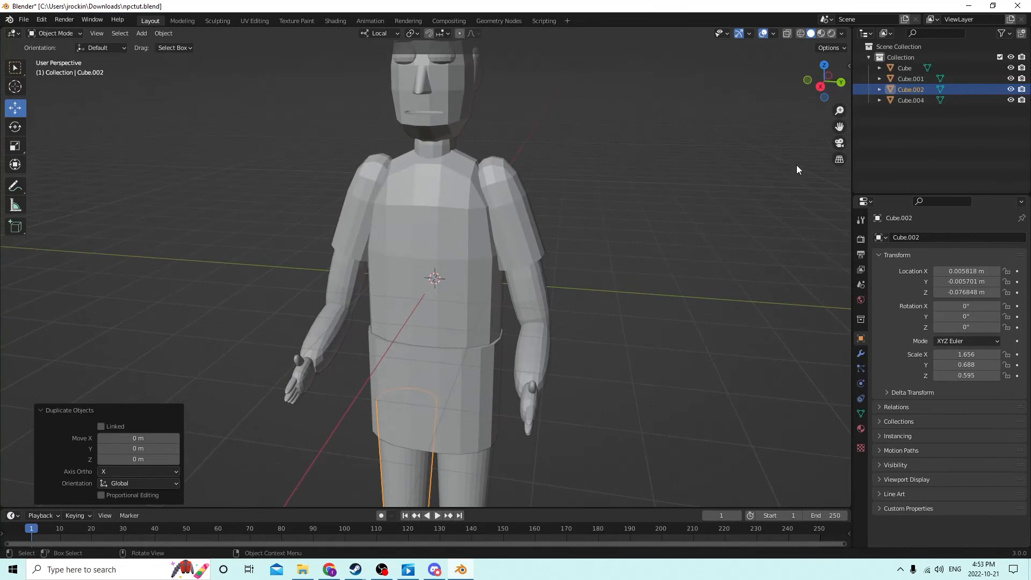
{"action": "left_click_drag", "start_coordinate": [840, 126], "coordinate": [841, 127]}
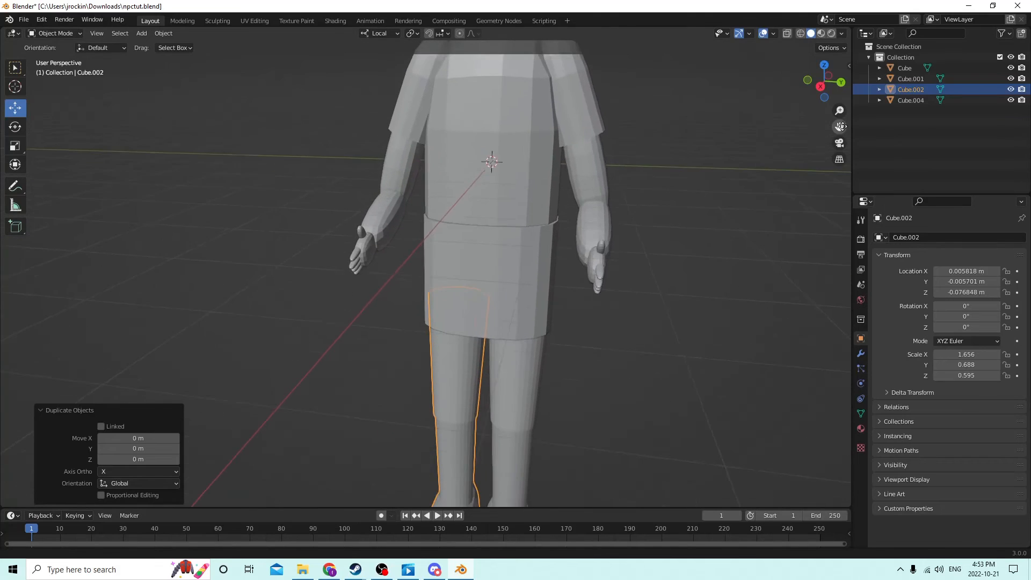
{"action": "middle_click_drag", "start_coordinate": [711, 305], "coordinate": [714, 329]}
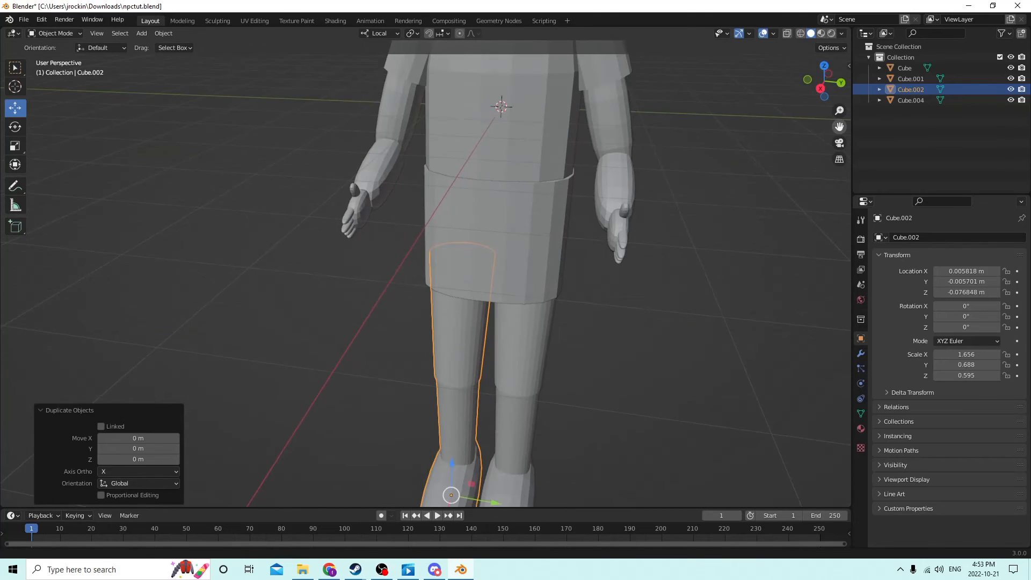
{"action": "left_click_drag", "start_coordinate": [840, 127], "coordinate": [871, 63]}
{"action": "middle_click_drag", "start_coordinate": [741, 268], "coordinate": [747, 234]}
{"action": "scroll", "coordinate": [709, 348], "scroll_direction": "up", "scroll_amount": 1}
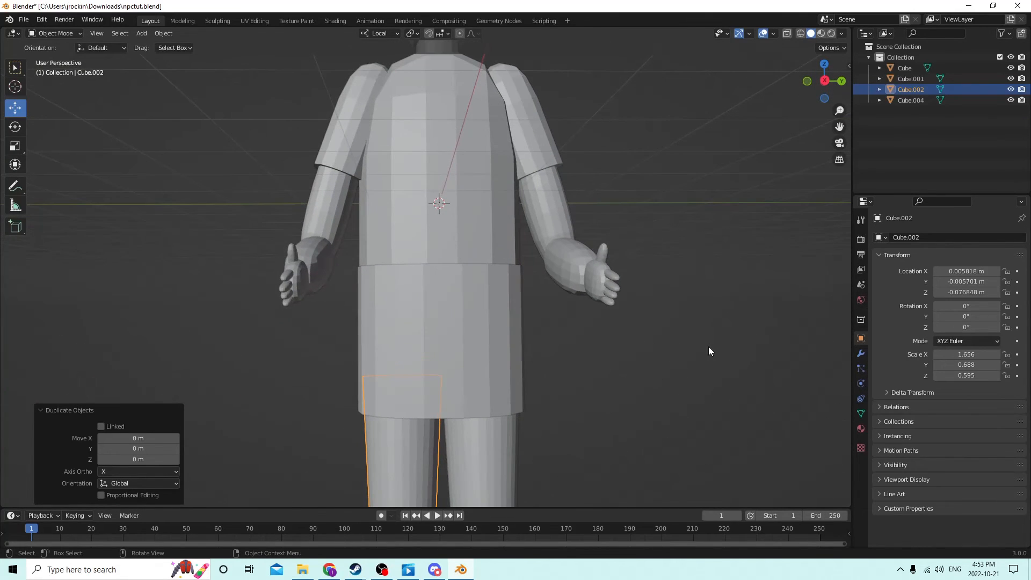
{"action": "left_click_drag", "start_coordinate": [836, 128], "coordinate": [865, 63]}
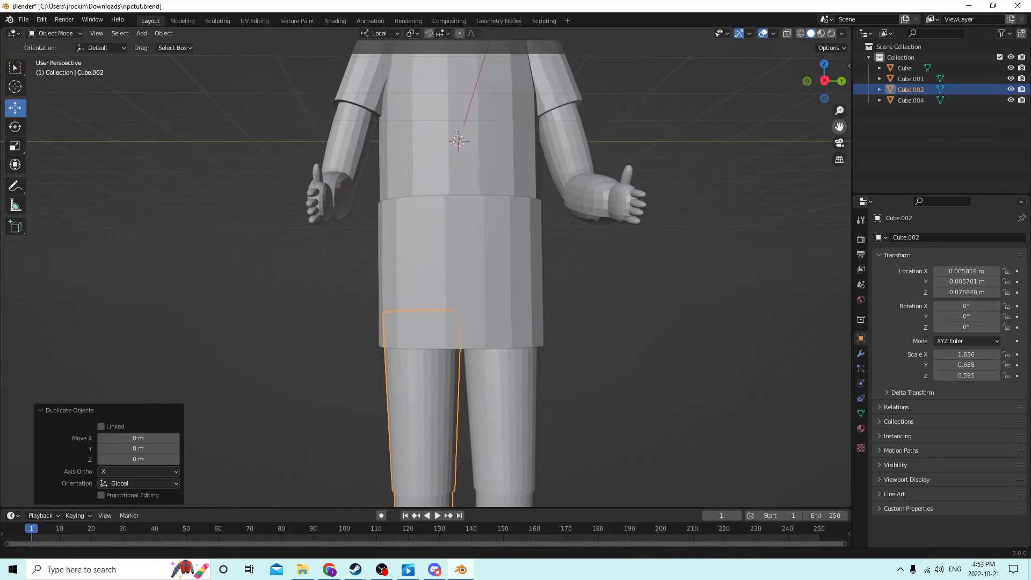
{"action": "mouse_move", "coordinate": [725, 344]}
{"action": "middle_mouse_down"}
{"action": "mouse_move", "coordinate": [720, 360]}
{"action": "mouse_move", "coordinate": [731, 355]}
{"action": "middle_mouse_up"}
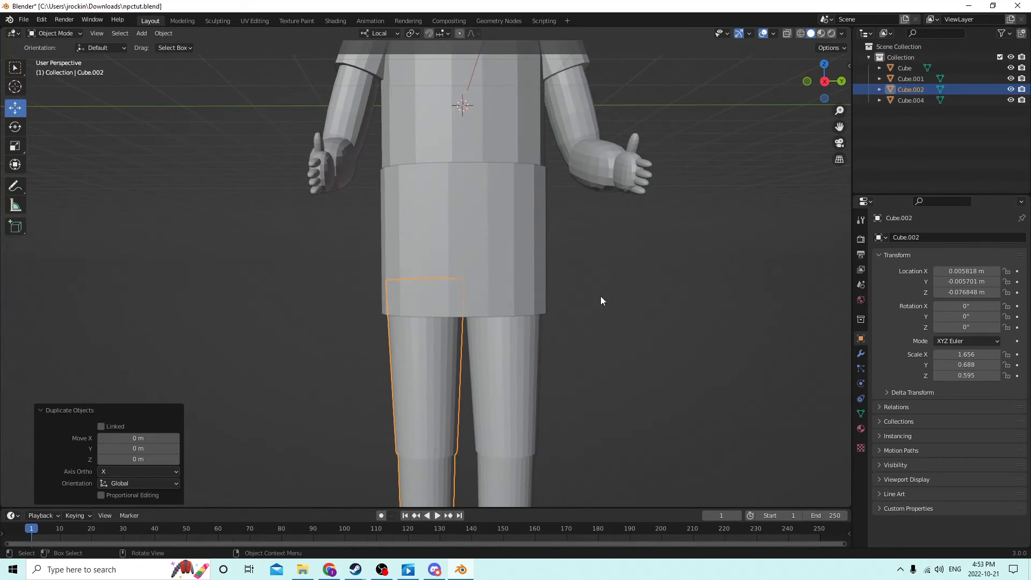
Select the shorts object around the hips and open its mesh for editing
{"action": "key", "text": "Tab"}
{"action": "key", "text": "Tab"}
{"action": "left_click", "coordinate": [483, 272]}
{"action": "middle_click_drag", "start_coordinate": [484, 273], "coordinate": [472, 304]}
{"action": "key", "text": "Tab"}
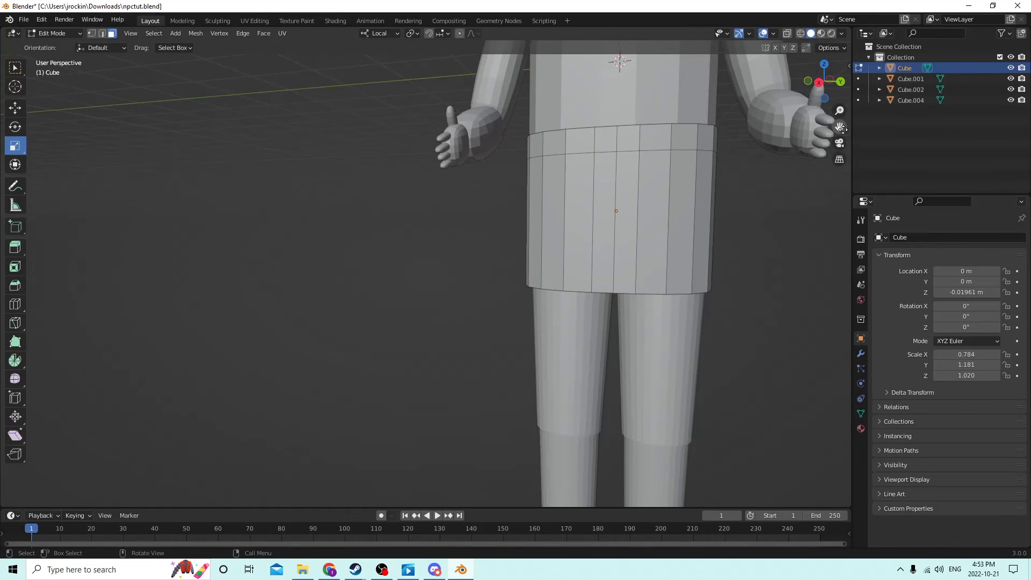
Examine the shorts' lower edge where it meets the legs, from the front, the side and below
{"action": "left_click_drag", "start_coordinate": [841, 127], "coordinate": [828, 180]}
{"action": "middle_click_drag", "start_coordinate": [796, 335], "coordinate": [825, 392]}
{"action": "left_click_drag", "start_coordinate": [840, 130], "coordinate": [840, 180]}
{"action": "middle_click_drag", "start_coordinate": [741, 307], "coordinate": [706, 355]}
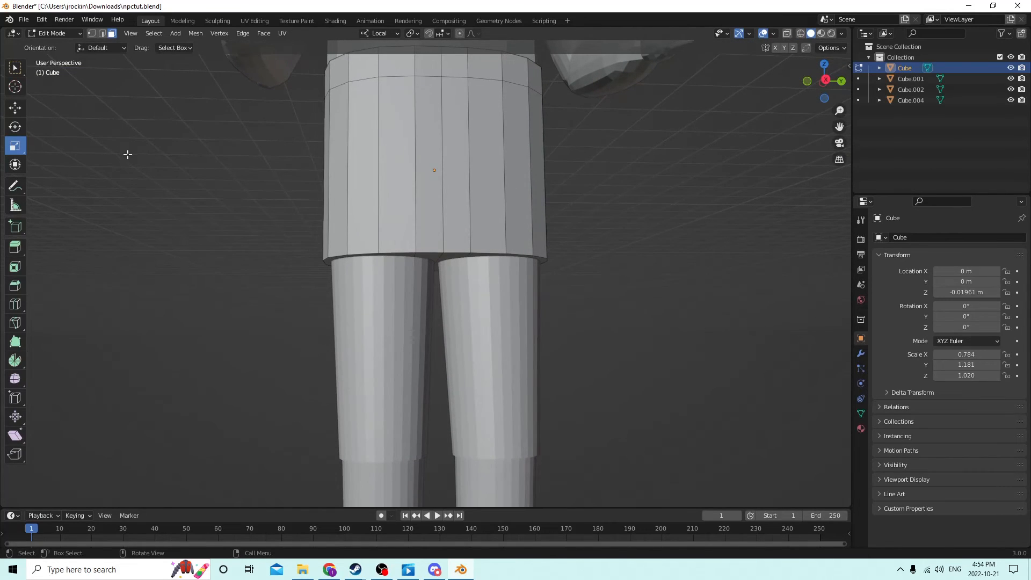
{"action": "scroll", "coordinate": [656, 199], "scroll_direction": "down", "scroll_amount": 4}
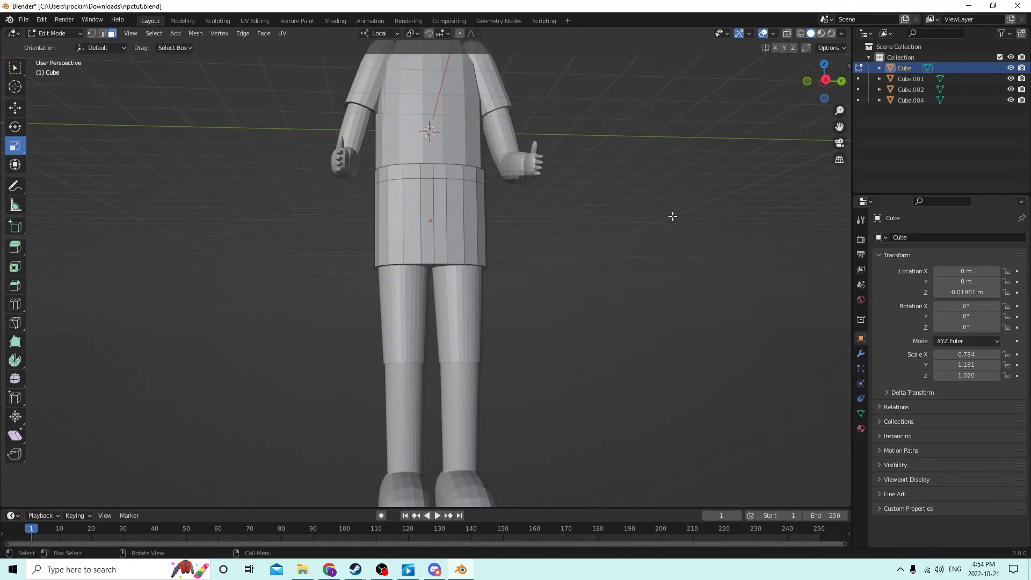
{"action": "left_click_drag", "start_coordinate": [841, 127], "coordinate": [881, 116]}
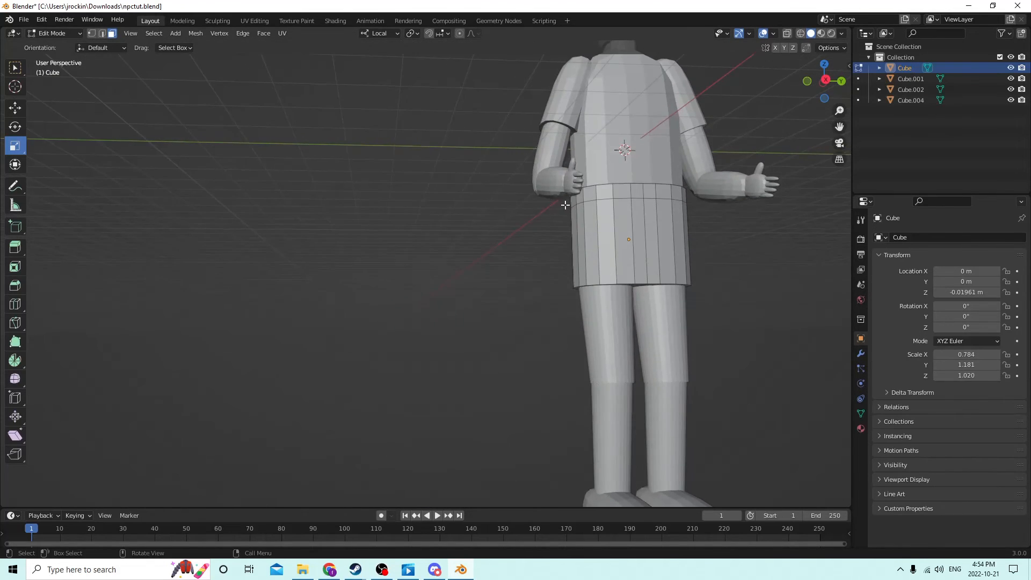
{"action": "middle_click_drag", "start_coordinate": [644, 241], "coordinate": [511, 224]}
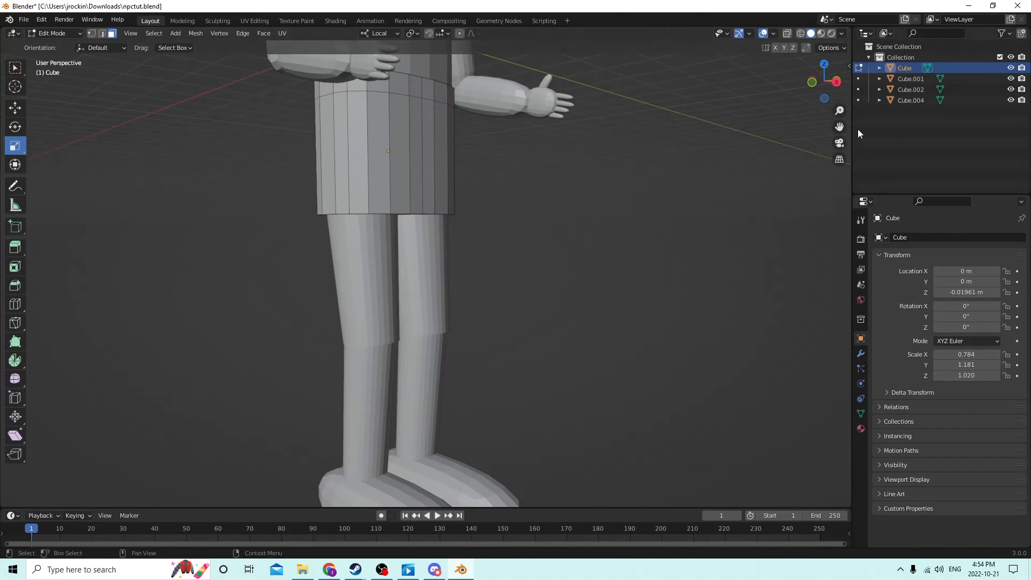
{"action": "left_click_drag", "start_coordinate": [841, 127], "coordinate": [841, 24]}
{"action": "middle_click_drag", "start_coordinate": [610, 192], "coordinate": [590, 166]}
{"action": "scroll", "coordinate": [515, 227], "scroll_direction": "up", "scroll_amount": 2}
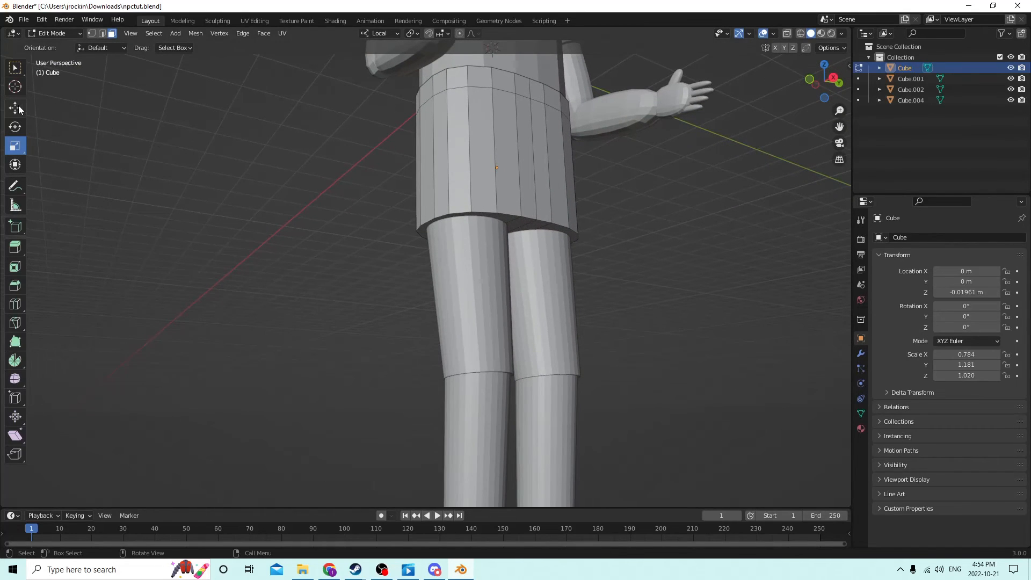
Try shifting a vertex on the shorts' bottom edge about -0.0005 m along its local X axis
{"action": "left_click", "coordinate": [537, 221]}
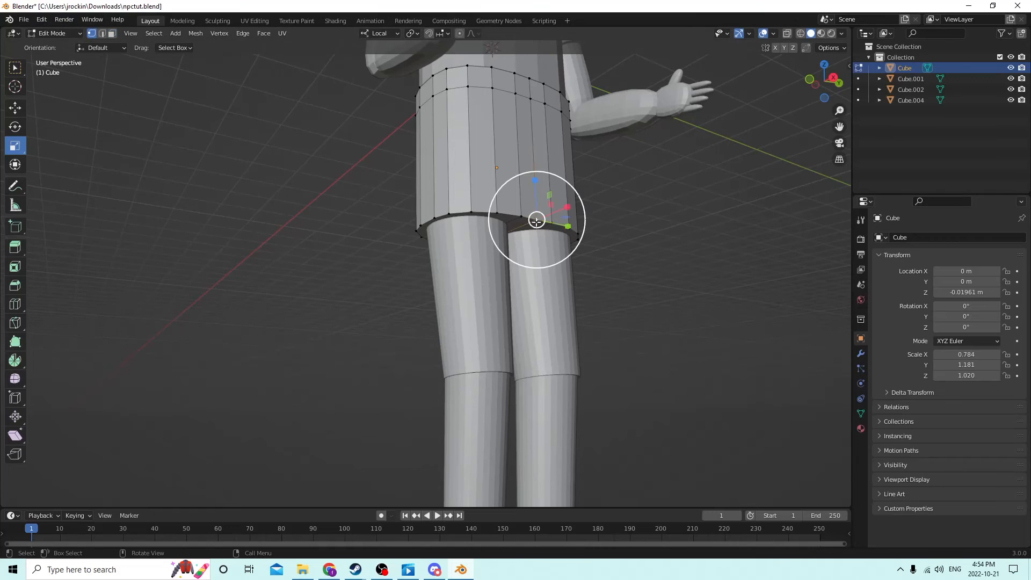
{"action": "left_click", "coordinate": [16, 107]}
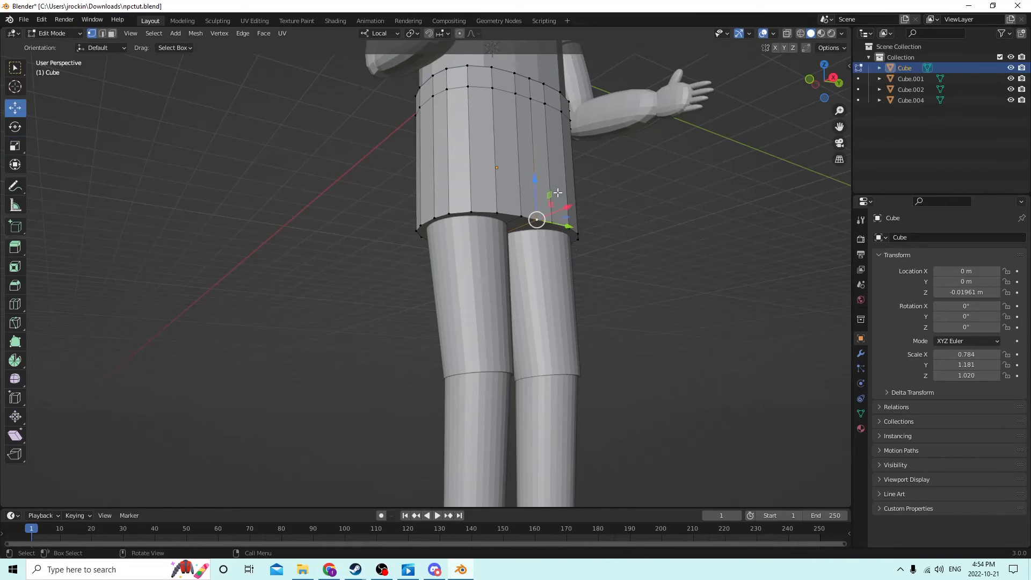
{"action": "left_click_drag", "start_coordinate": [569, 207], "coordinate": [563, 210]}
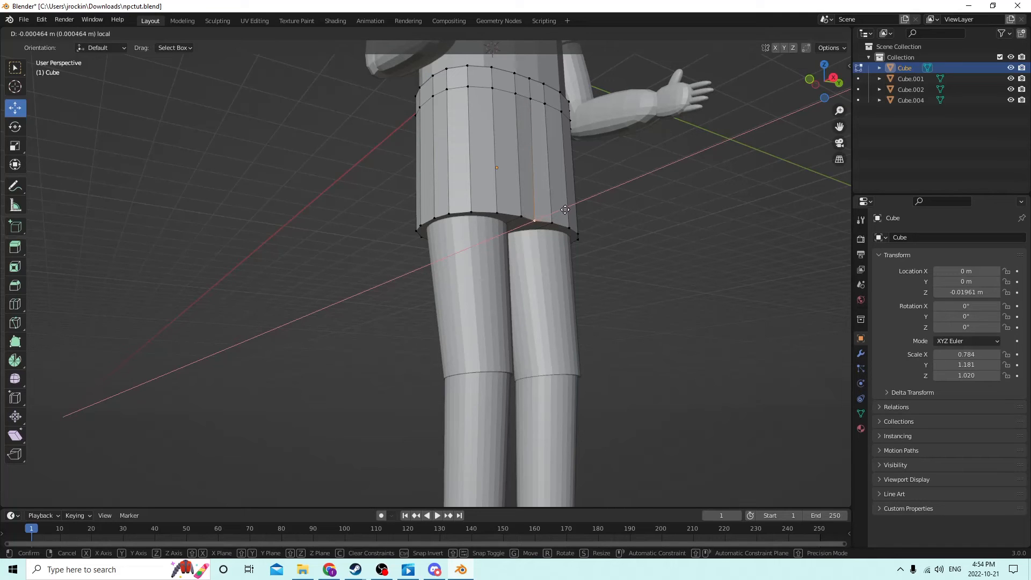
{"action": "left_click_drag", "start_coordinate": [568, 210], "coordinate": [567, 210]}
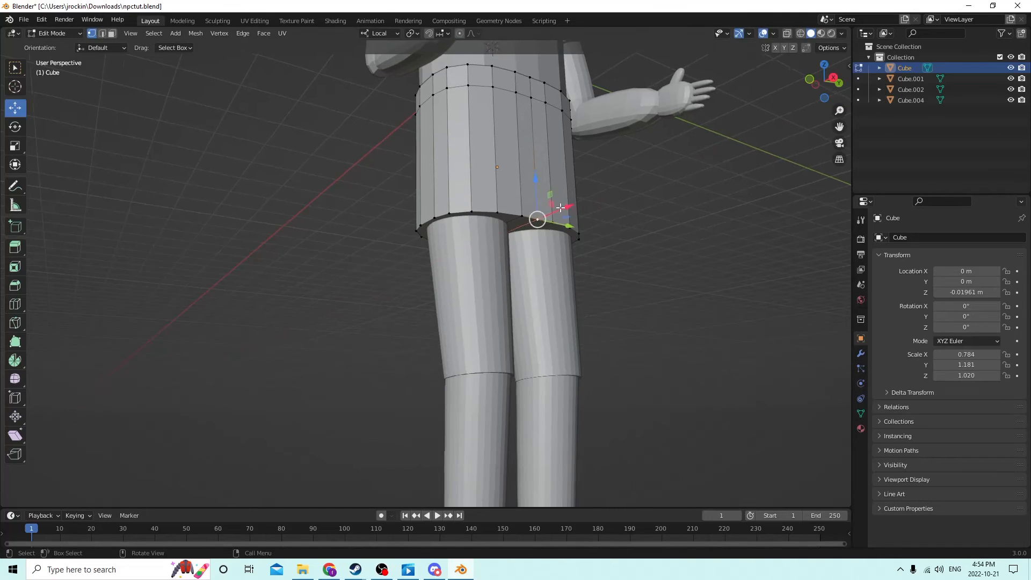
{"action": "mouse_move", "coordinate": [567, 210]}
{"action": "middle_mouse_down"}
{"action": "mouse_move", "coordinate": [513, 221]}
{"action": "mouse_move", "coordinate": [566, 195]}
{"action": "middle_mouse_up"}
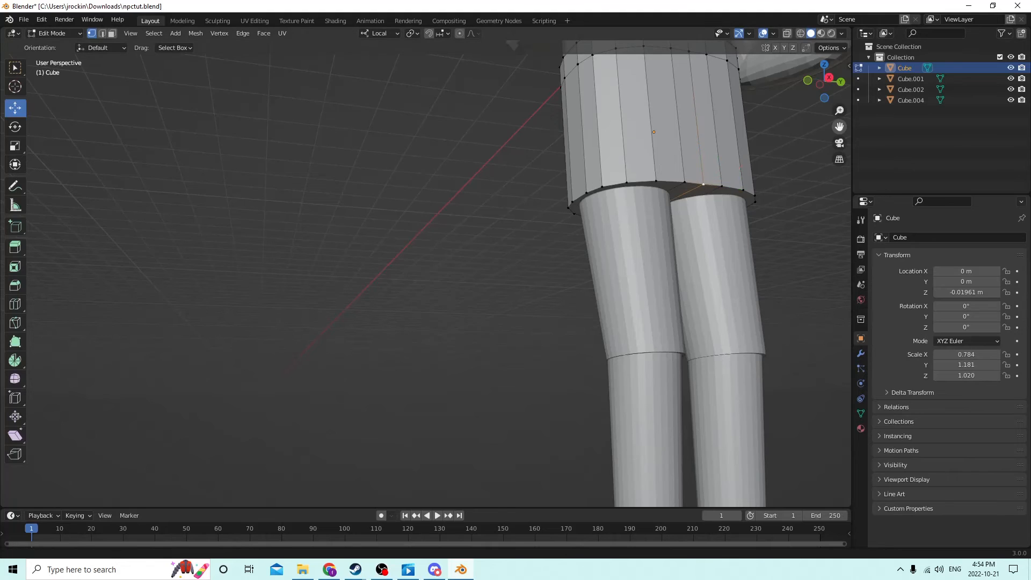
{"action": "middle_click_drag", "start_coordinate": [774, 177], "coordinate": [762, 172]}
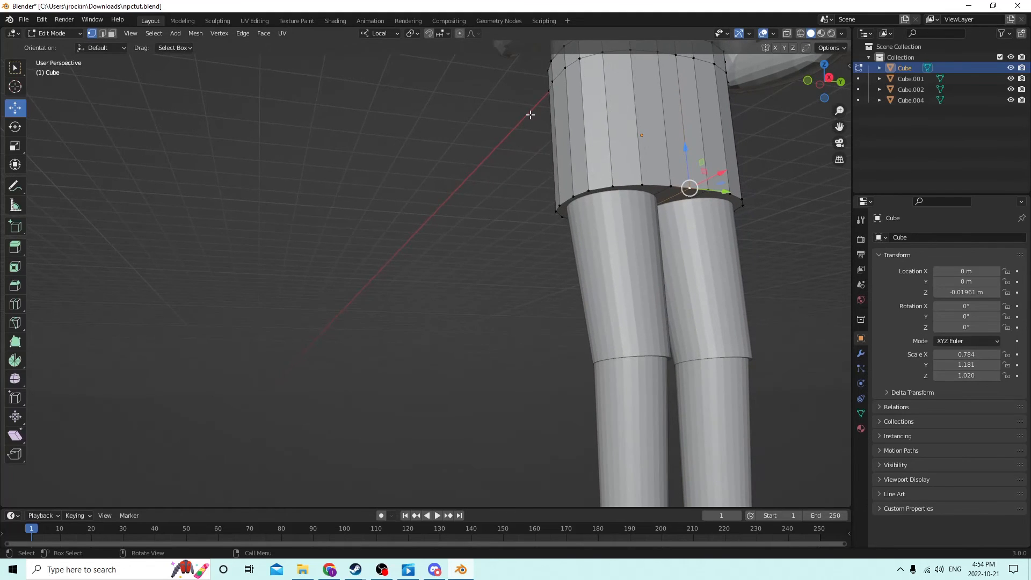
Raise the shorts' bottom face between the legs slightly along Z to form a crotch notch
{"action": "left_click", "coordinate": [101, 34]}
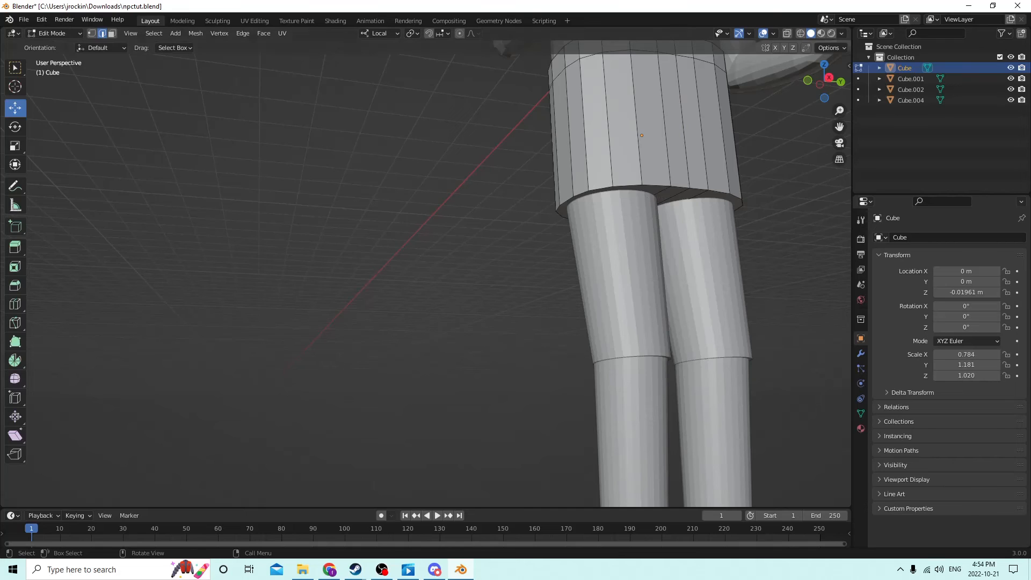
{"action": "left_click", "coordinate": [673, 196]}
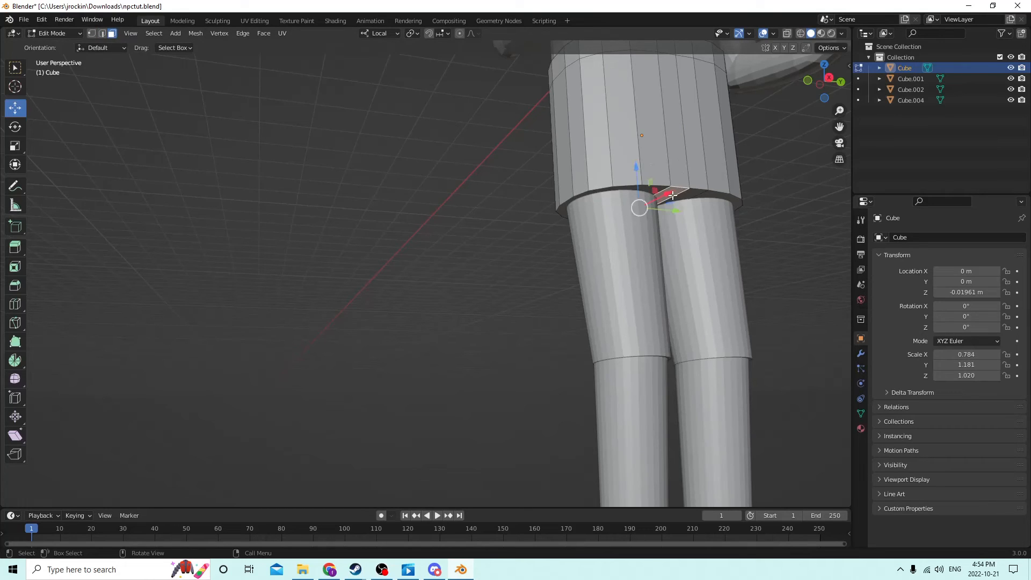
{"action": "left_click_drag", "start_coordinate": [634, 170], "coordinate": [634, 163]}
{"action": "left_click", "coordinate": [456, 130]}
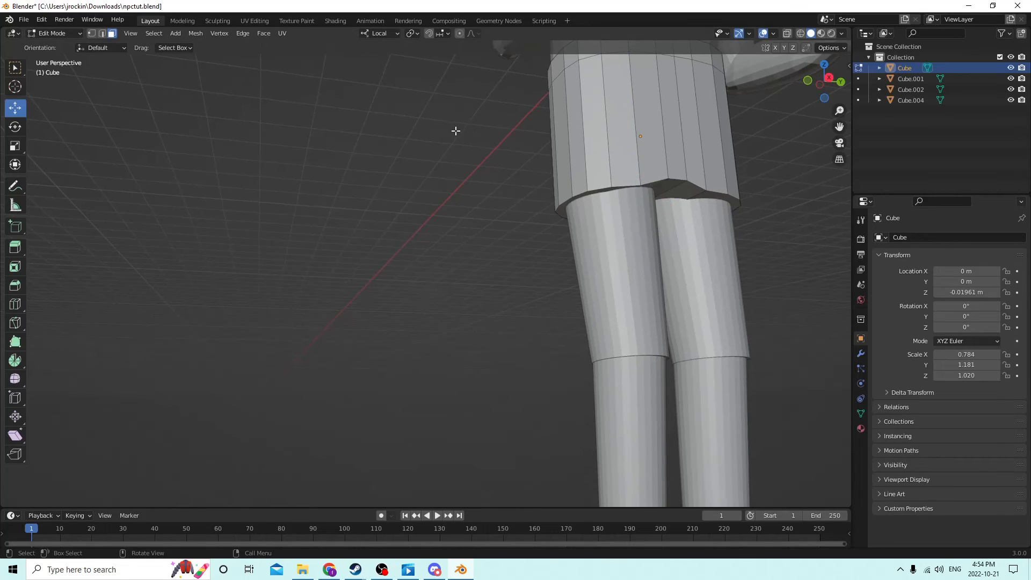
Examine the reshaped shorts against the legs and the whole figure from the front
{"action": "middle_click_drag", "start_coordinate": [454, 131], "coordinate": [387, 145]}
{"action": "middle_click_drag", "start_coordinate": [545, 161], "coordinate": [621, 173]}
{"action": "key", "text": "Home"}
{"action": "scroll", "coordinate": [624, 205], "scroll_direction": "up", "scroll_amount": 3}
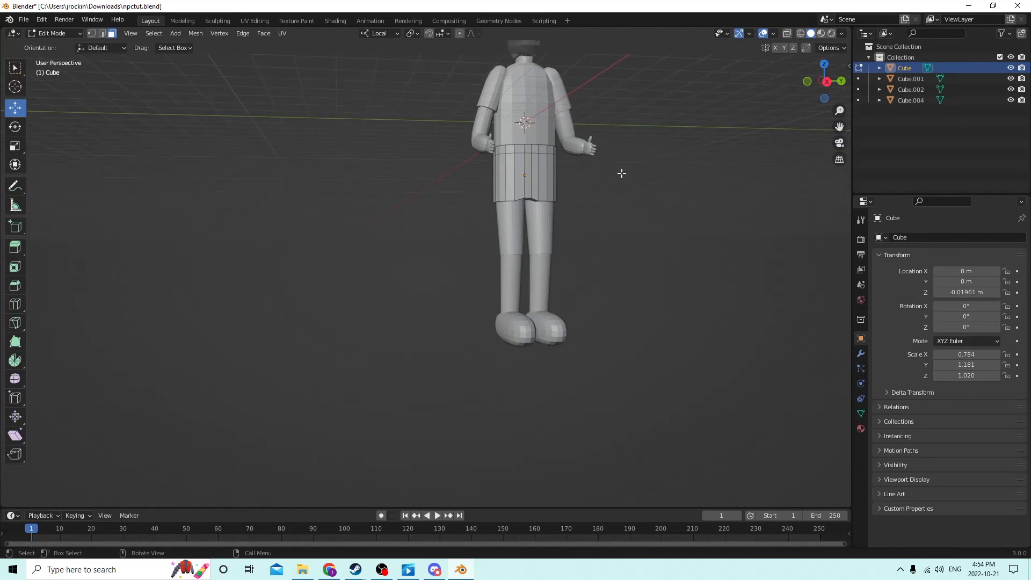
{"action": "scroll", "coordinate": [621, 172], "scroll_direction": "up", "scroll_amount": 2}
{"action": "left_click_drag", "start_coordinate": [839, 126], "coordinate": [755, 150]}
{"action": "scroll", "coordinate": [748, 172], "scroll_direction": "down", "scroll_amount": 2}
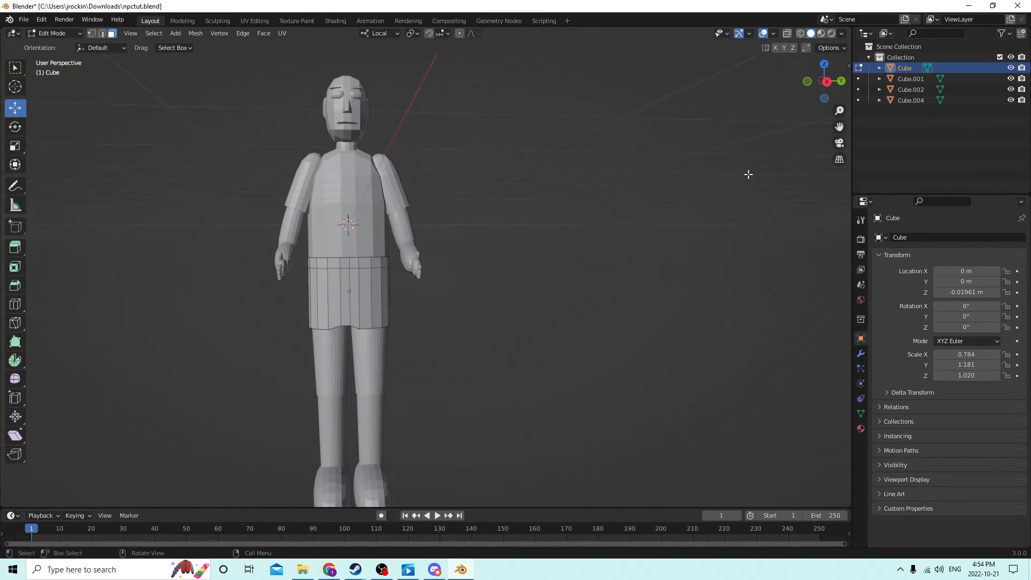
{"action": "scroll", "coordinate": [659, 209], "scroll_direction": "up", "scroll_amount": 2}
{"action": "middle_click_drag", "start_coordinate": [659, 209], "coordinate": [644, 184]}
{"action": "scroll", "coordinate": [643, 209], "scroll_direction": "up", "scroll_amount": 2}
Lower the whole shorts object to a Z location of about -0.02301 m in Object Mode
{"action": "key", "text": "Tab"}
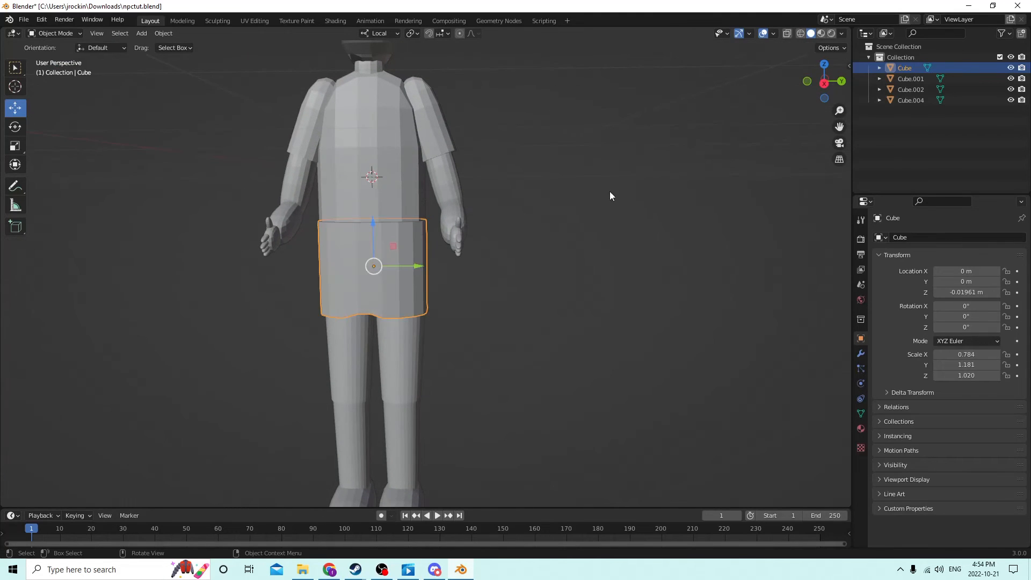
{"action": "left_click_drag", "start_coordinate": [369, 220], "coordinate": [369, 234]}
{"action": "middle_click_drag", "start_coordinate": [369, 234], "coordinate": [406, 222]}
{"action": "scroll", "coordinate": [401, 218], "scroll_direction": "up", "scroll_amount": 2}
{"action": "key", "text": "Tab"}
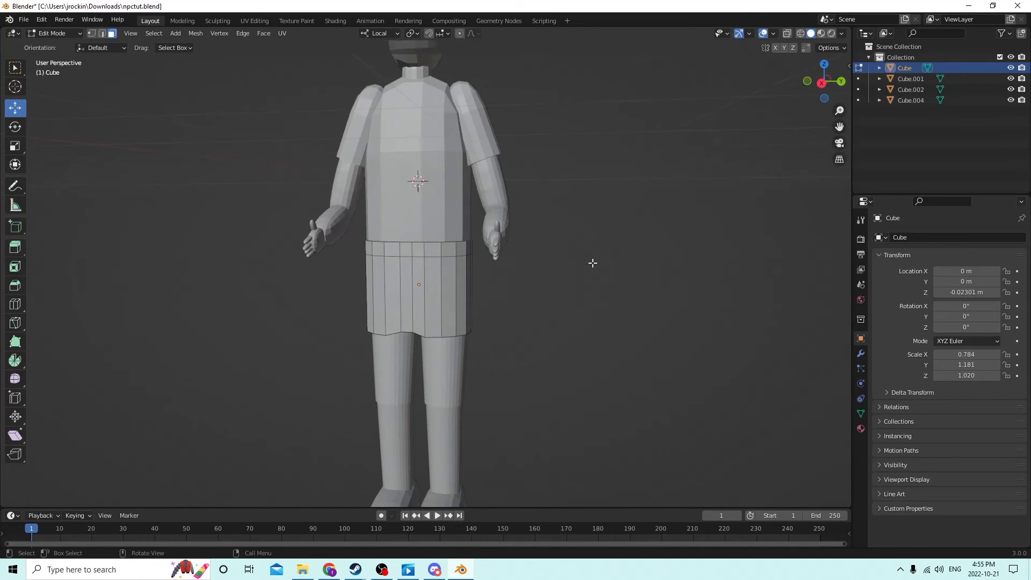
{"action": "key", "text": "Tab"}
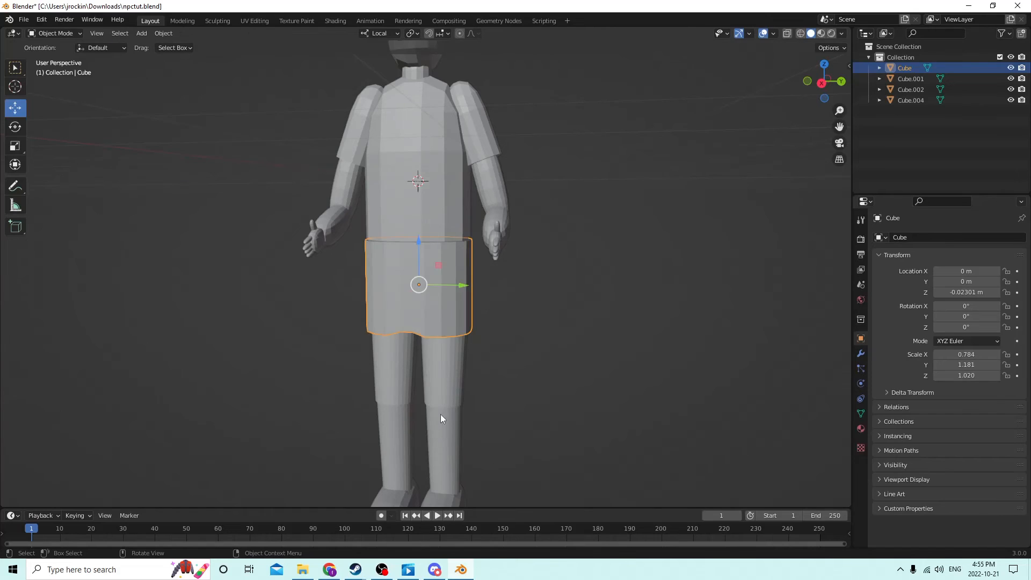
Join both legs and the shorts into the upper-body object
{"action": "left_click", "coordinate": [441, 413]}
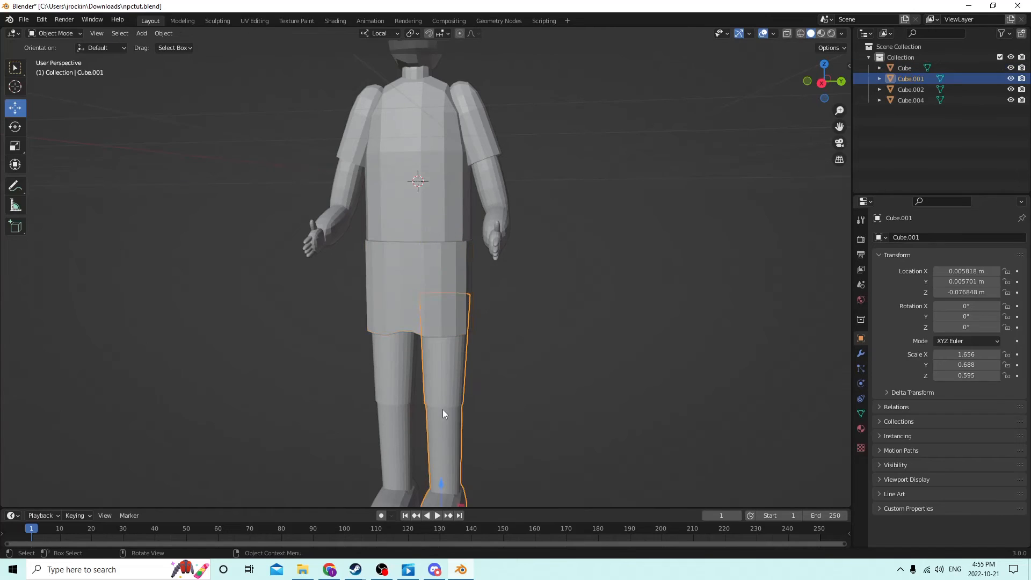
{"action": "left_click", "coordinate": [396, 399], "text": "shift"}
{"action": "left_click", "coordinate": [422, 286], "text": "shift"}
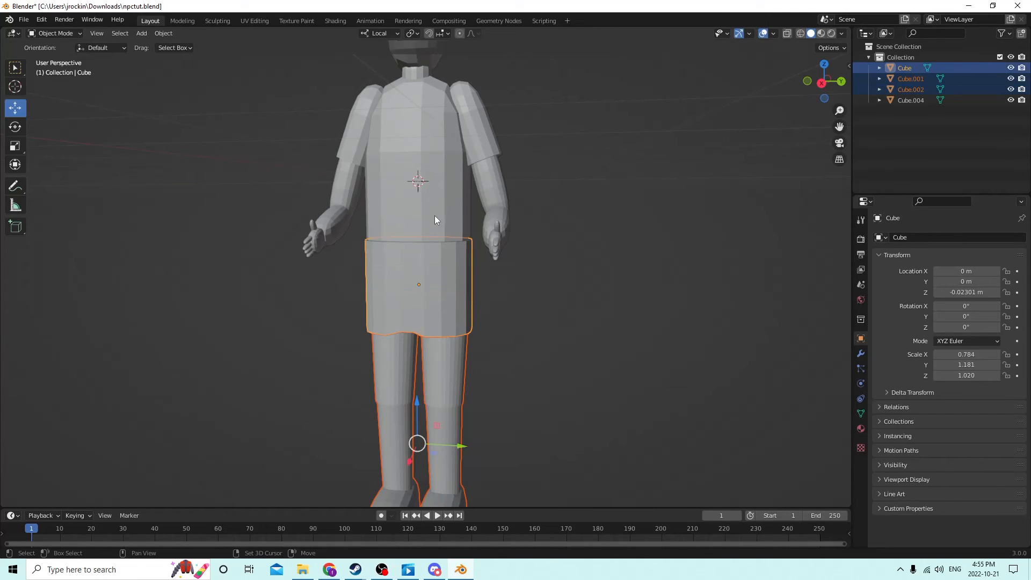
{"action": "left_click", "coordinate": [431, 197], "text": "shift"}
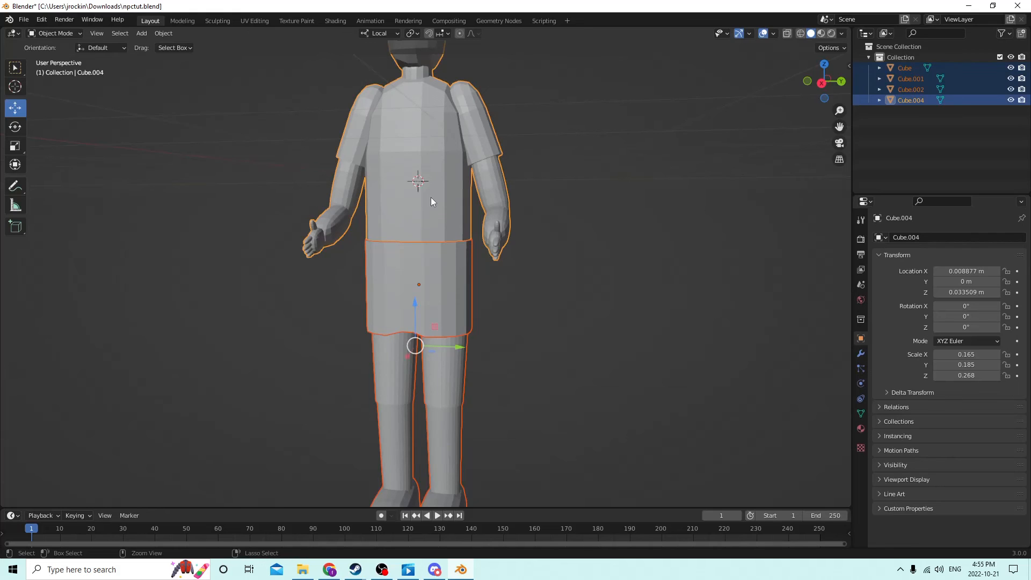
{"action": "key", "text": "ctrl+j"}
{"action": "middle_click_drag", "start_coordinate": [462, 199], "coordinate": [466, 87]}
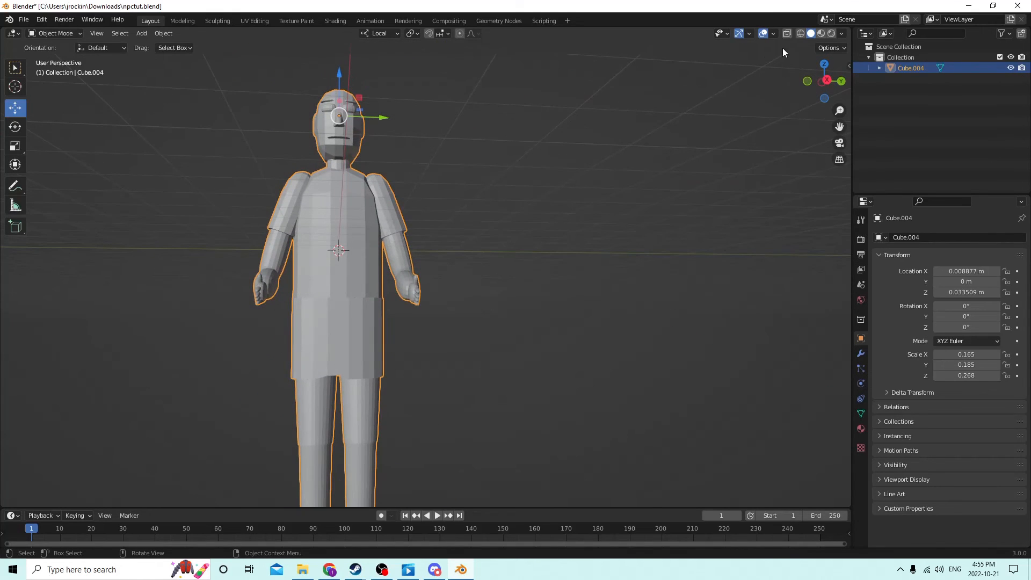
Switch the viewport to Material Preview shading and show the joined figure's material slots in Edit Mode
{"action": "left_click", "coordinate": [822, 33]}
{"action": "mouse_move", "coordinate": [725, 86]}
{"action": "middle_mouse_down"}
{"action": "mouse_move", "coordinate": [646, 131]}
{"action": "mouse_move", "coordinate": [631, 156]}
{"action": "mouse_move", "coordinate": [629, 218]}
{"action": "mouse_move", "coordinate": [617, 211]}
{"action": "mouse_move", "coordinate": [625, 192]}
{"action": "middle_mouse_up"}
{"action": "scroll", "coordinate": [630, 156], "scroll_direction": "up", "scroll_amount": 6}
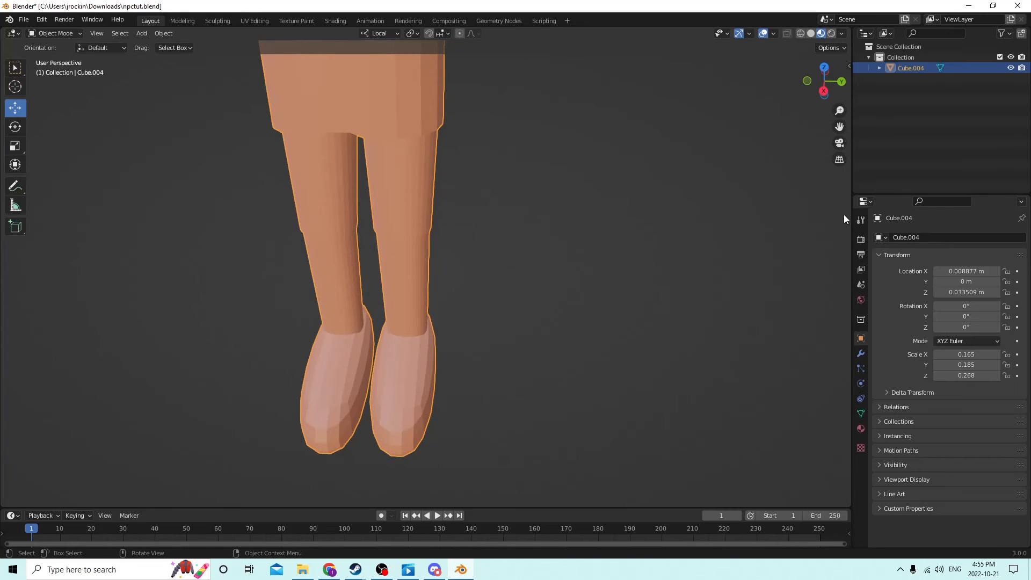
{"action": "key", "text": "Tab"}
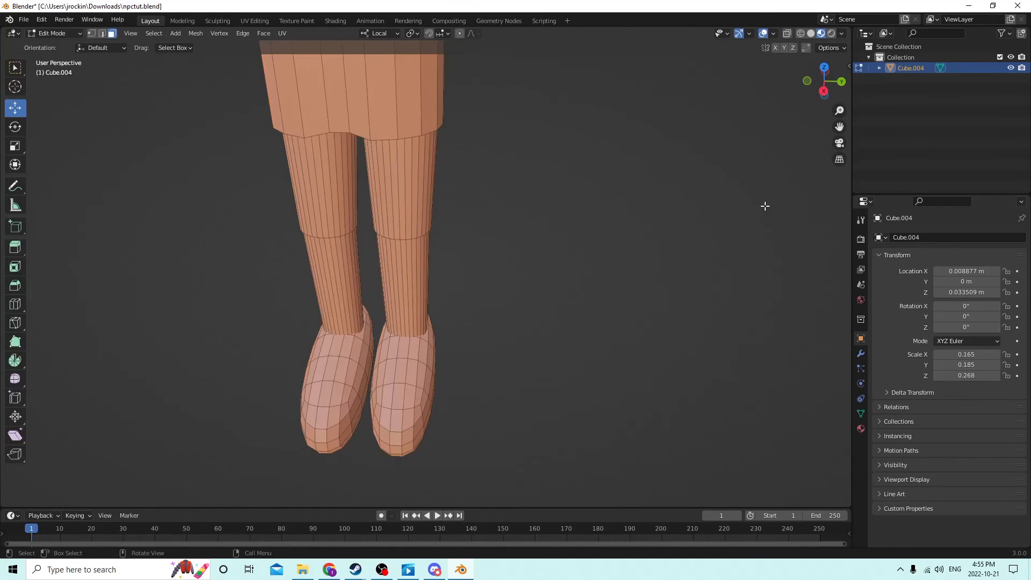
{"action": "middle_click_drag", "start_coordinate": [804, 247], "coordinate": [833, 255]}
{"action": "left_click", "coordinate": [861, 428]}
{"action": "middle_click_drag", "start_coordinate": [623, 237], "coordinate": [624, 261]}
Try to assign the dark Material.002 to both shoes by selecting their linked faces up to the seams
{"action": "key", "text": "l"}
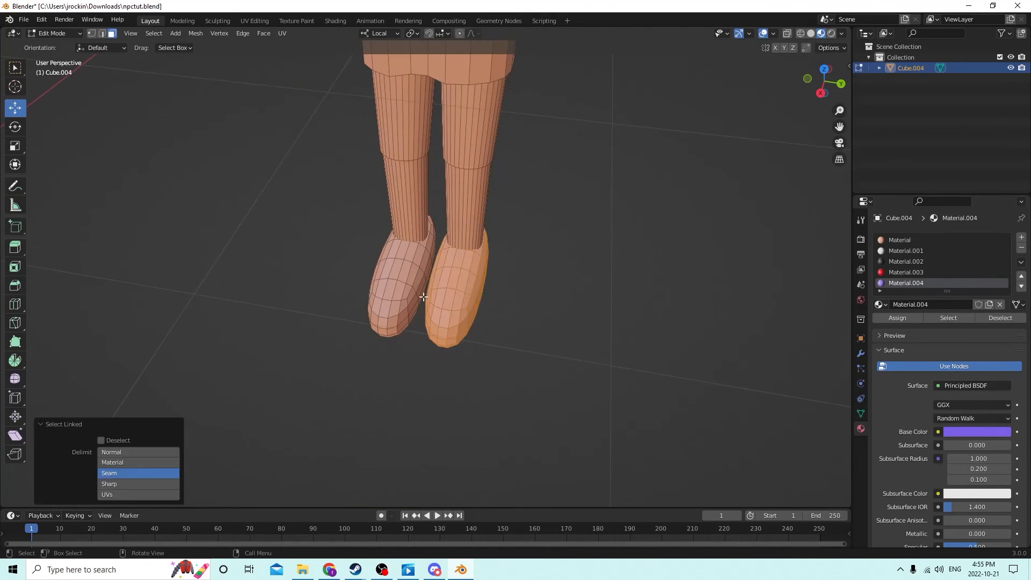
{"action": "key", "text": "l"}
{"action": "left_click", "coordinate": [917, 262]}
{"action": "left_click", "coordinate": [897, 318]}
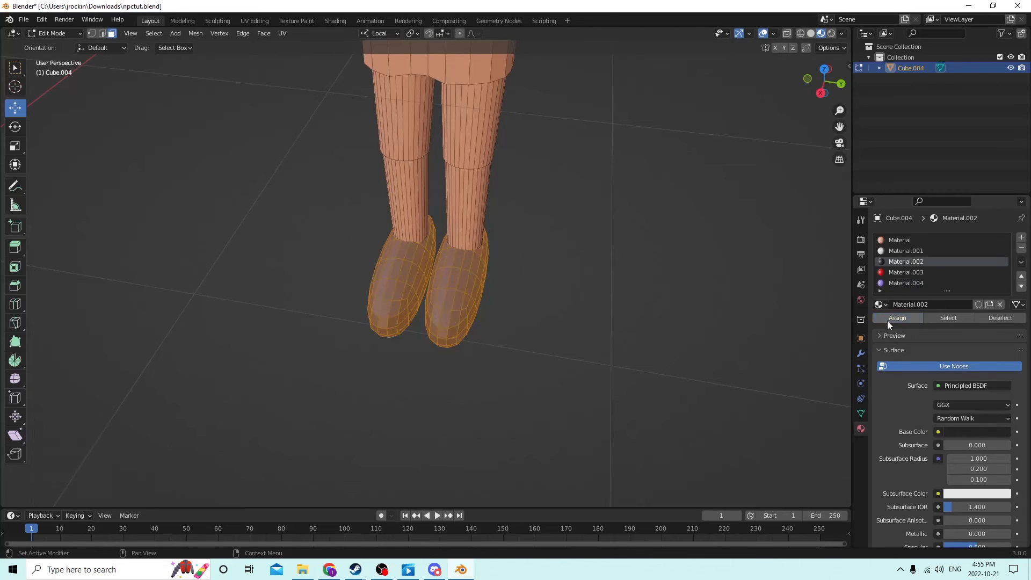
{"action": "middle_click_drag", "start_coordinate": [675, 234], "coordinate": [590, 166]}
{"action": "key", "text": "alt+a"}
Undo the Material.002 assignment that also covered the forearms and hands
{"action": "left_click", "coordinate": [63, 21]}
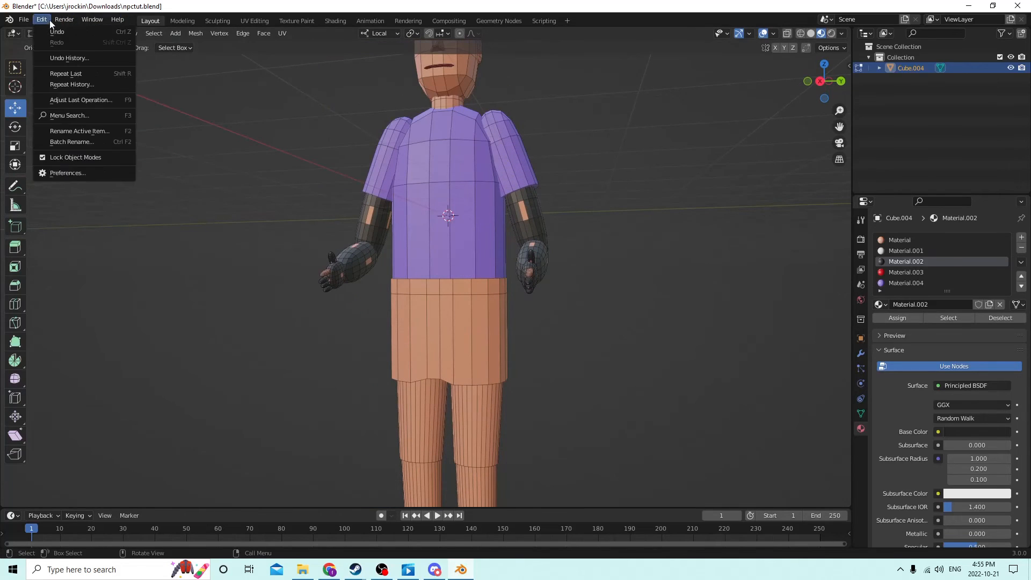
{"action": "left_click", "coordinate": [44, 23]}
{"action": "left_click", "coordinate": [44, 22]}
{"action": "left_click", "coordinate": [54, 33]}
{"action": "middle_click_drag", "start_coordinate": [543, 226], "coordinate": [498, 176]}
{"action": "left_click", "coordinate": [585, 219]}
{"action": "middle_click_drag", "start_coordinate": [586, 219], "coordinate": [580, 236]}
{"action": "left_click", "coordinate": [41, 19]}
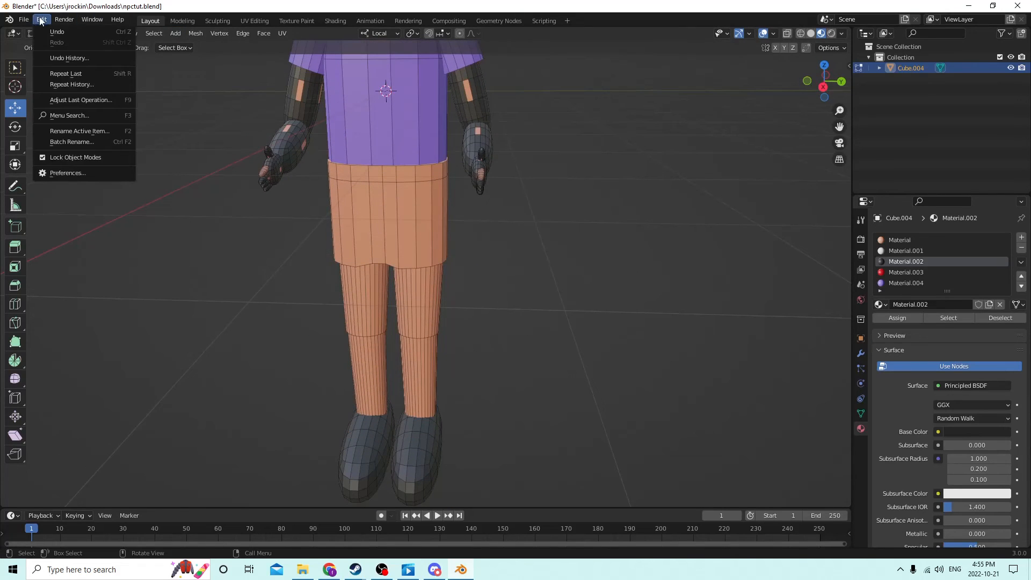
{"action": "left_click", "coordinate": [52, 31]}
{"action": "left_click", "coordinate": [44, 20]}
{"action": "left_click", "coordinate": [52, 32]}
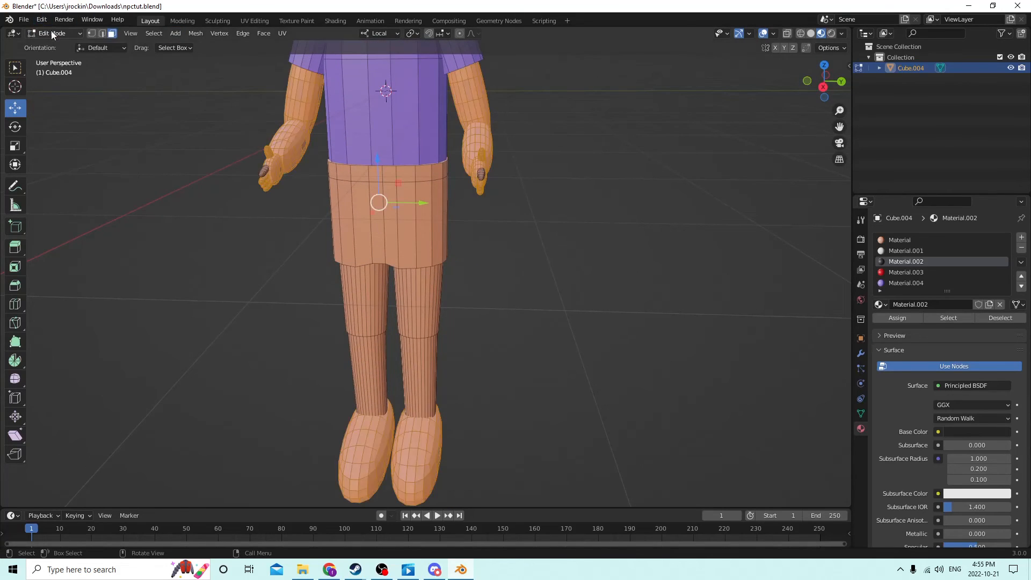
Undo the shoe selections and the switch to Edit Mode, and deselect the figure in Object Mode
{"action": "left_click", "coordinate": [42, 20]}
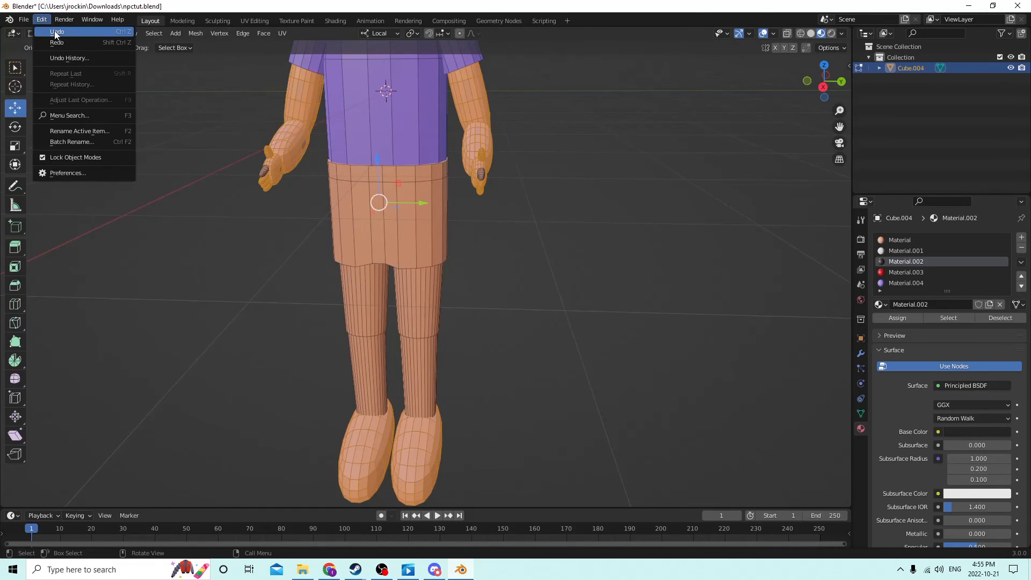
{"action": "left_click", "coordinate": [54, 31]}
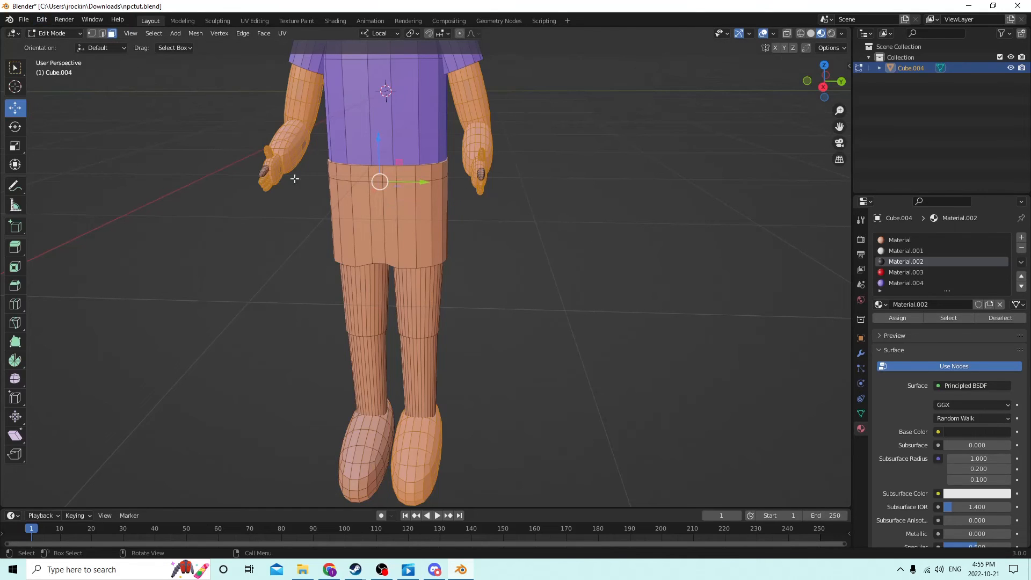
{"action": "left_click", "coordinate": [41, 19]}
{"action": "left_click", "coordinate": [54, 32]}
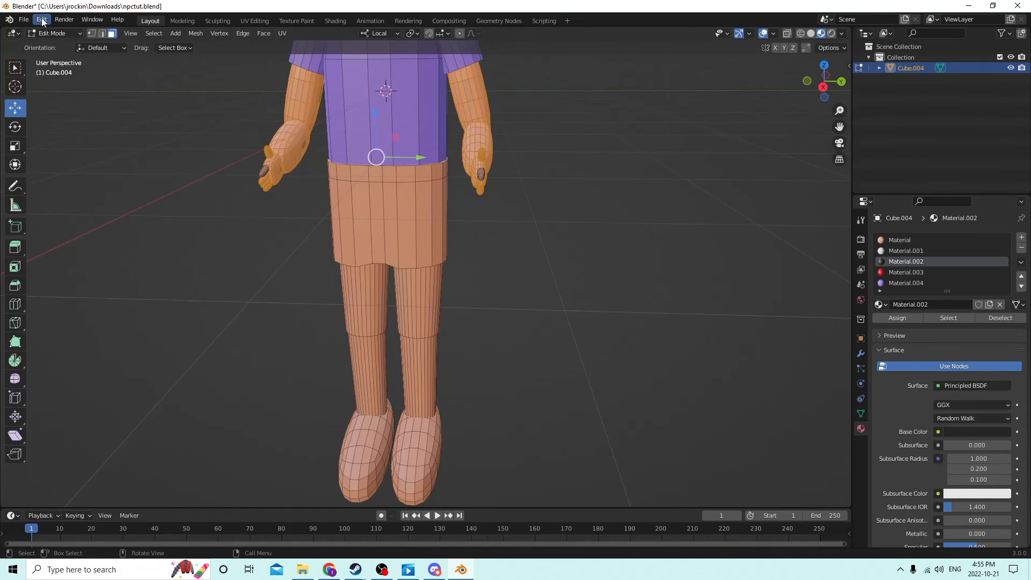
{"action": "left_click", "coordinate": [42, 20]}
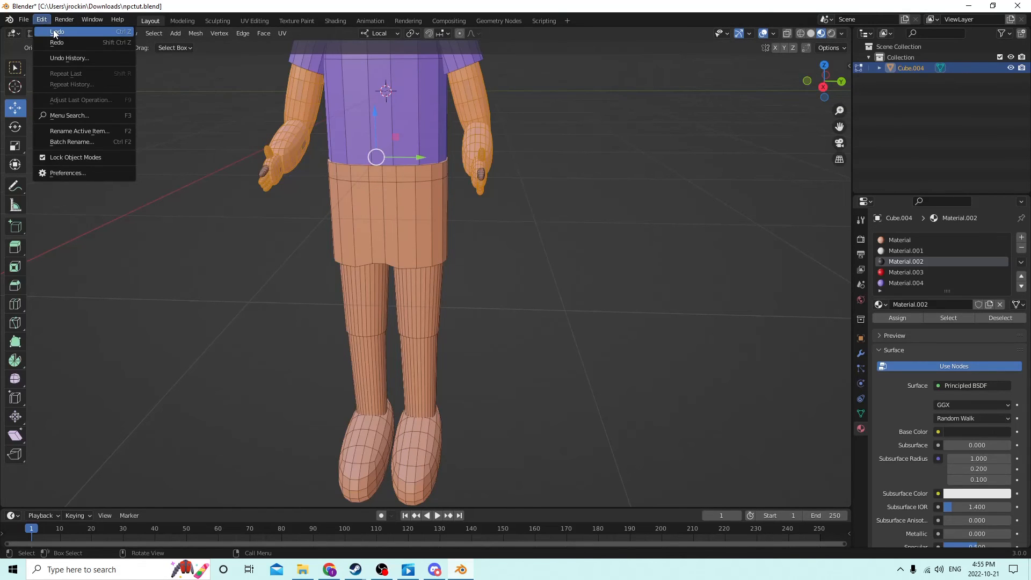
{"action": "left_click", "coordinate": [54, 32]}
{"action": "left_click", "coordinate": [652, 296]}
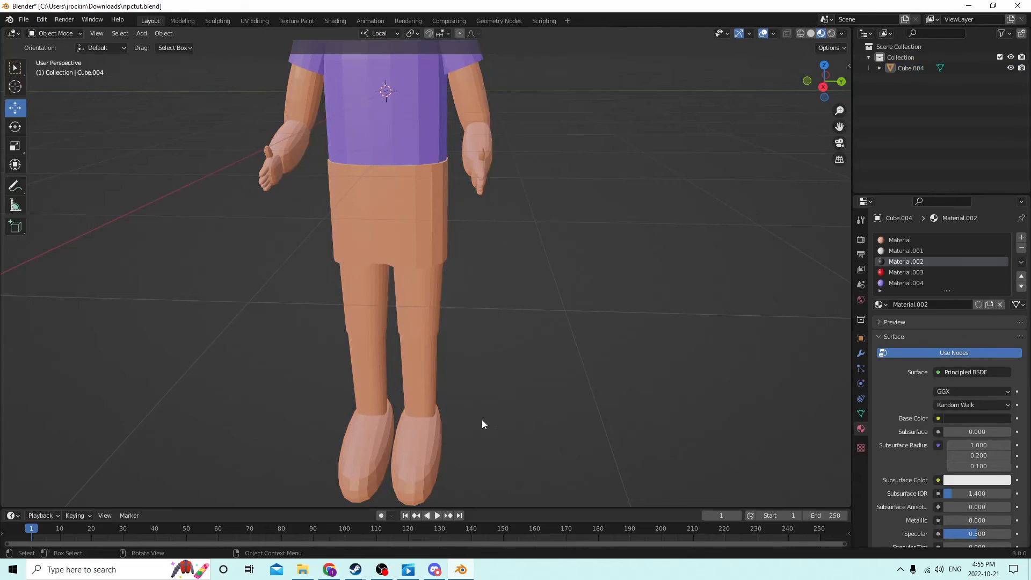
Assign Material.002 to only the linked faces of the two shoes in Edit Mode
{"action": "key", "text": "Tab"}
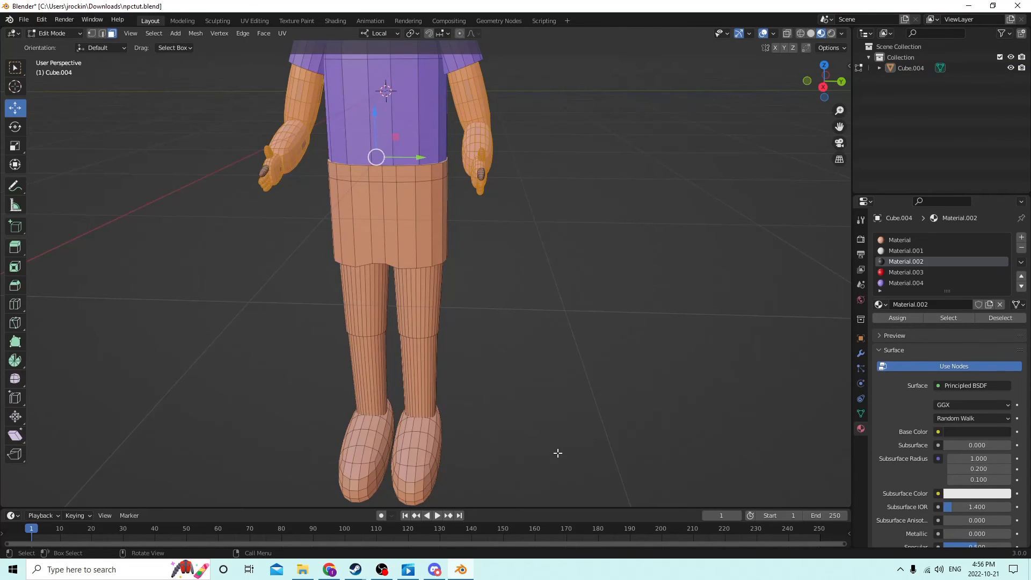
{"action": "middle_click_drag", "start_coordinate": [594, 368], "coordinate": [530, 382]}
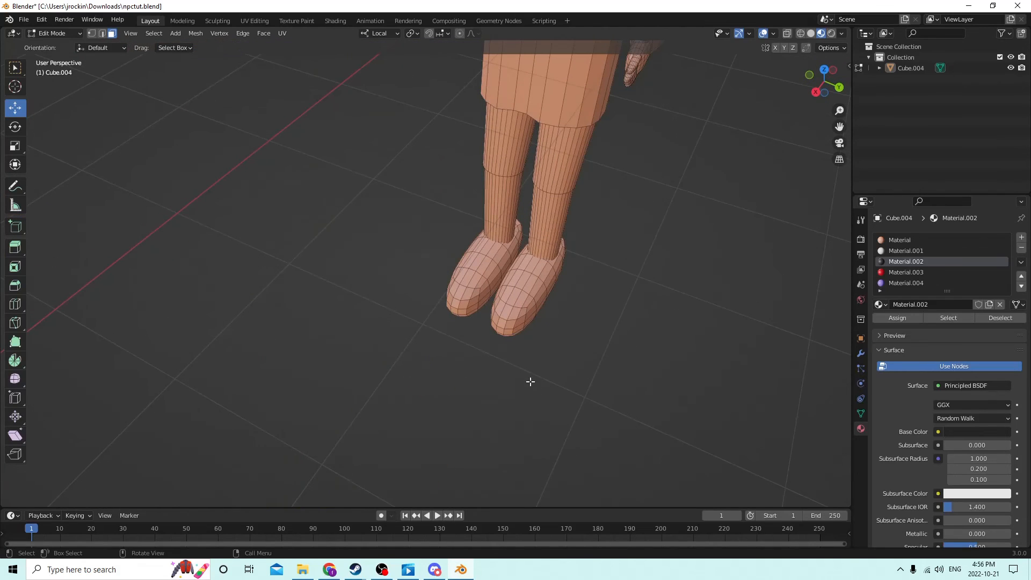
{"action": "key", "text": "l"}
{"action": "key", "text": "l"}
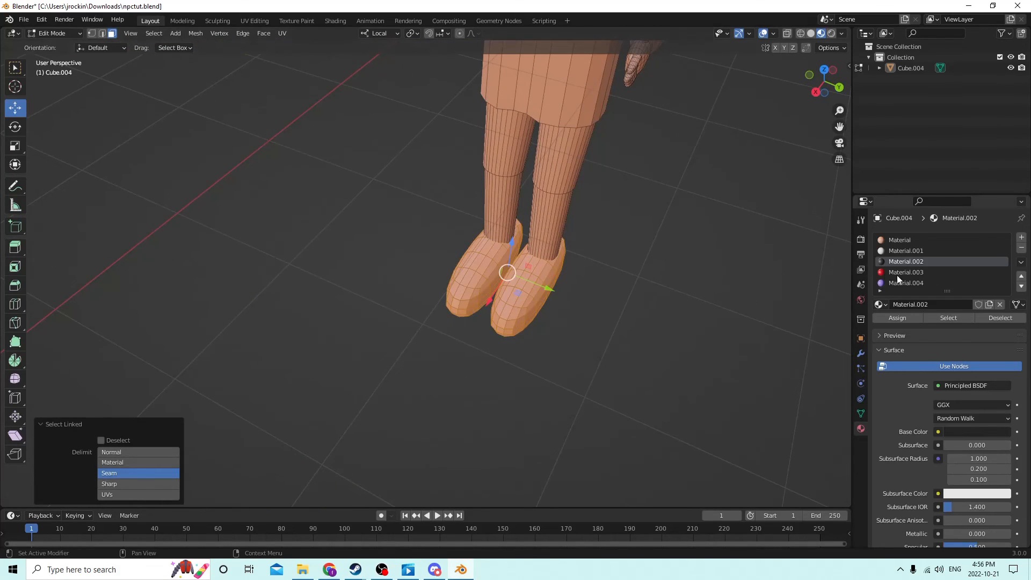
{"action": "left_click", "coordinate": [896, 318]}
{"action": "left_click", "coordinate": [725, 285]}
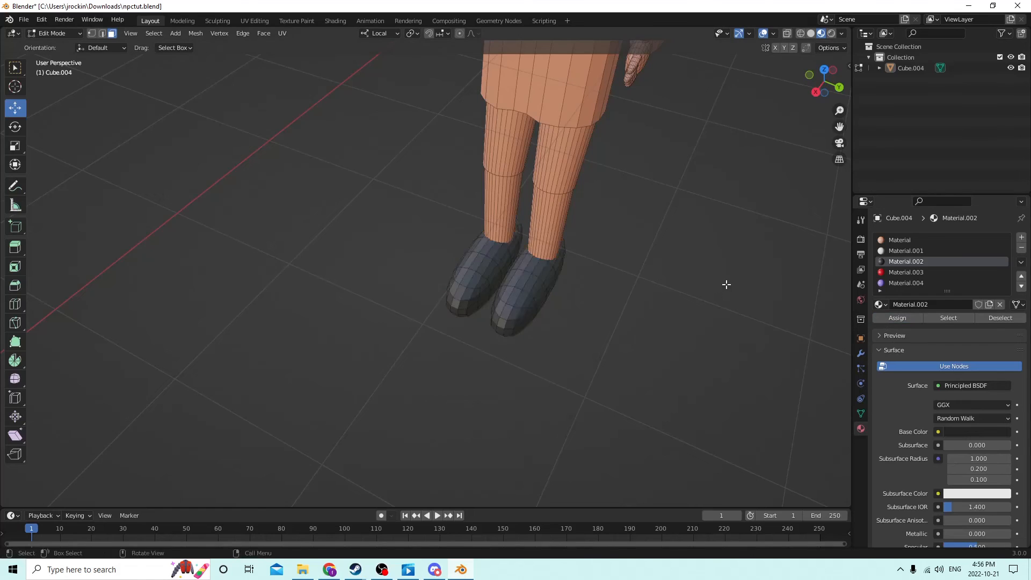
{"action": "middle_click_drag", "start_coordinate": [725, 285], "coordinate": [666, 263]}
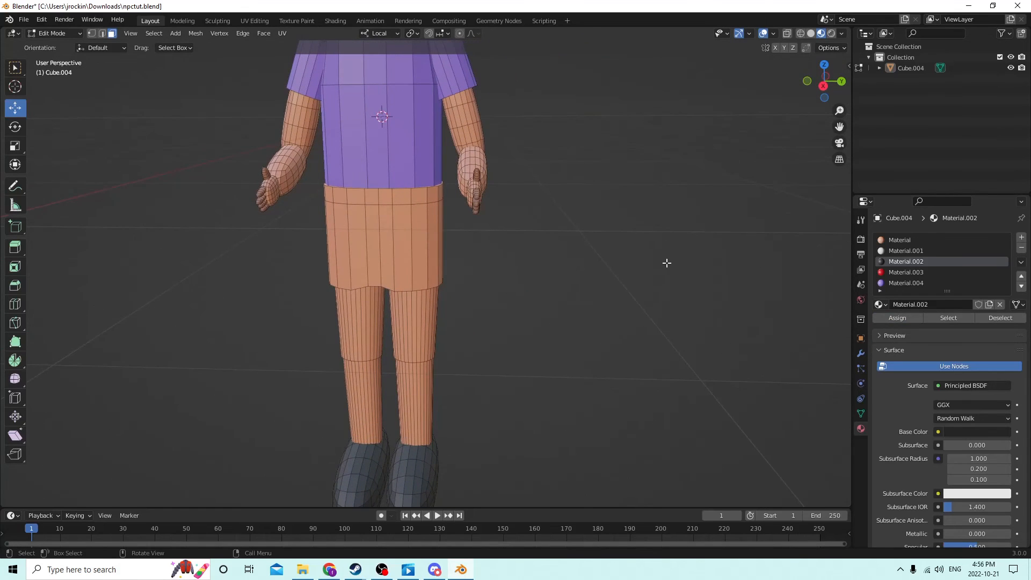
Assign a new material with a blue base color (H 0.674, S 1.000, V 0.800) to the shorts and all upper and lower leg faces
{"action": "middle_click_drag", "start_coordinate": [616, 292], "coordinate": [533, 273]}
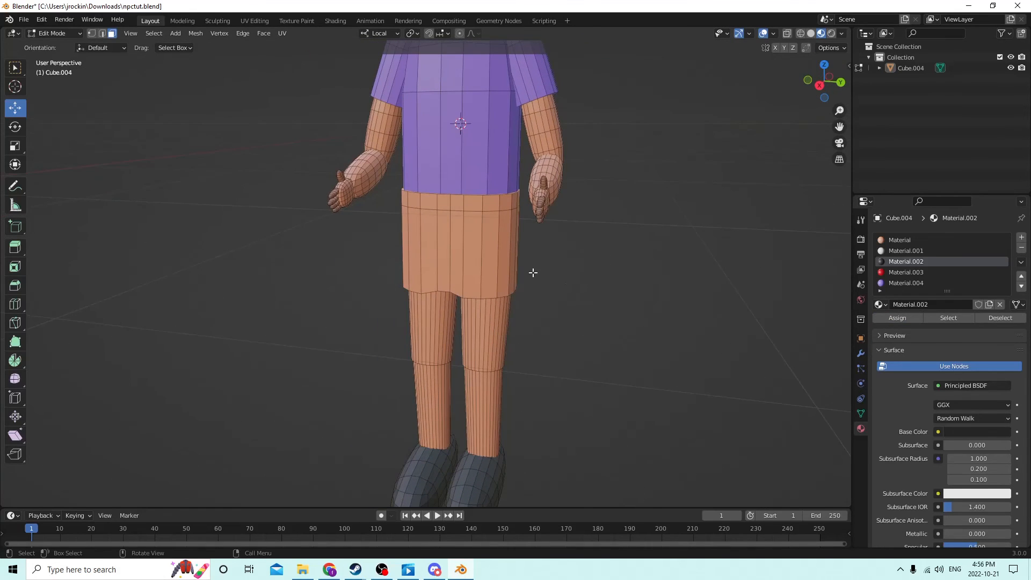
{"action": "key", "text": "l"}
{"action": "key", "text": "l"}
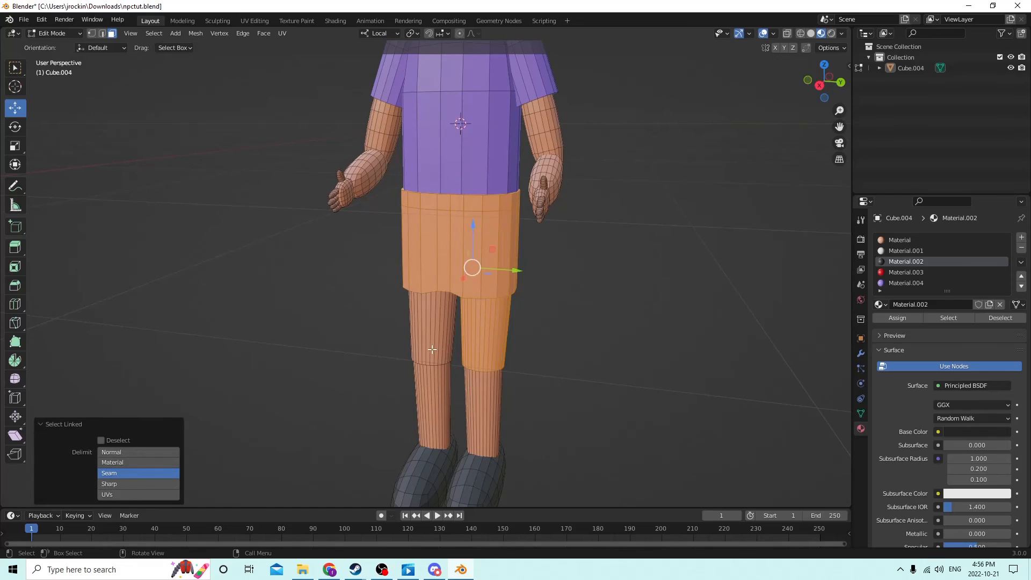
{"action": "key", "text": "l"}
{"action": "key", "text": "l"}
{"action": "key", "text": "l"}
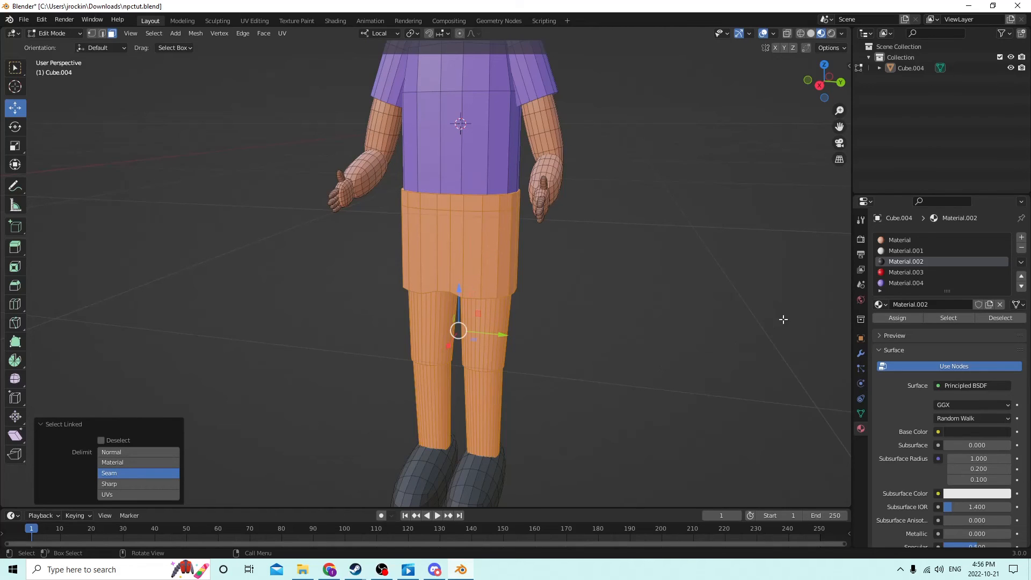
{"action": "left_click", "coordinate": [1021, 238]}
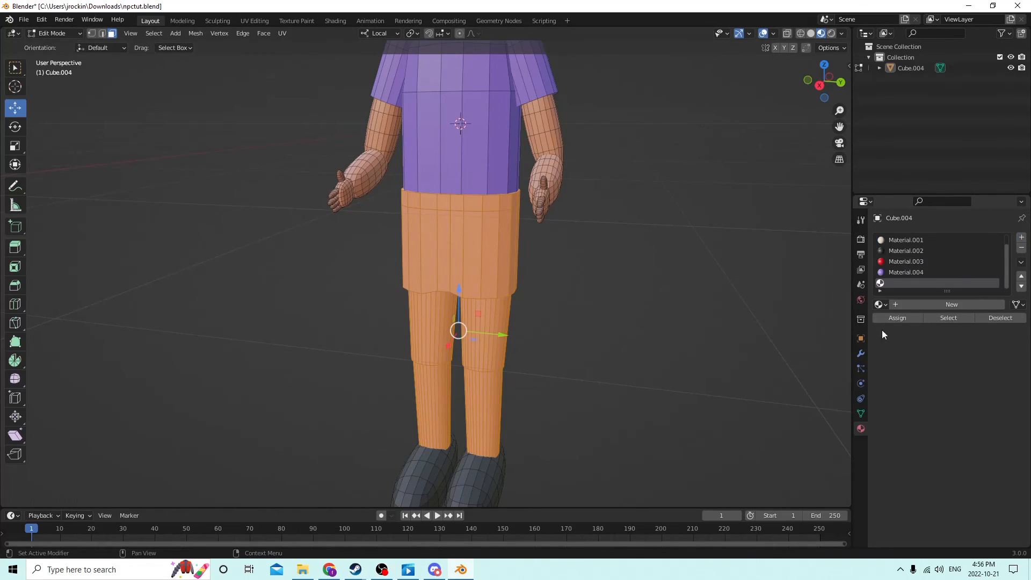
{"action": "left_click", "coordinate": [940, 304]}
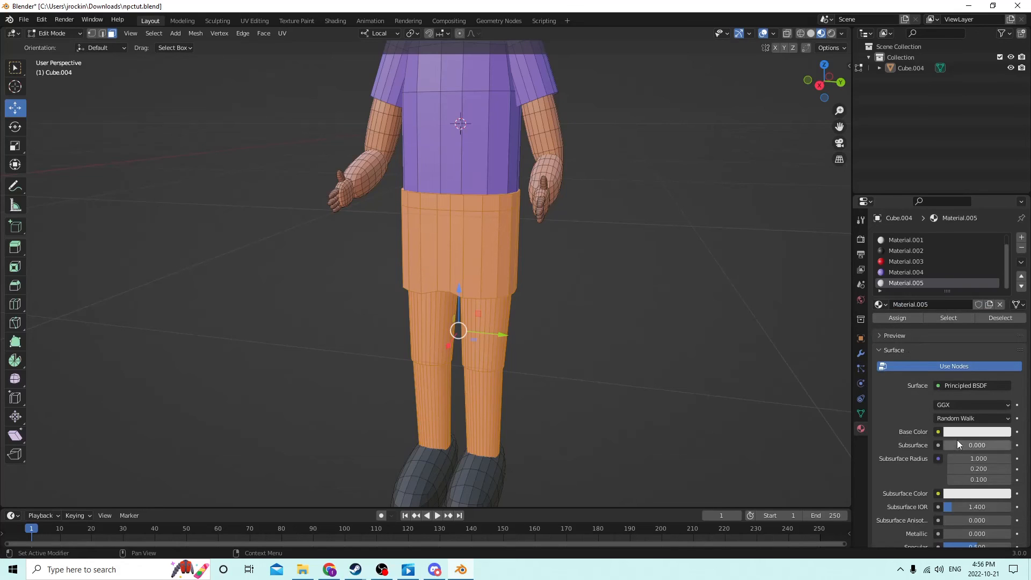
{"action": "left_click", "coordinate": [977, 432]}
{"action": "left_click_drag", "start_coordinate": [952, 317], "coordinate": [994, 305]}
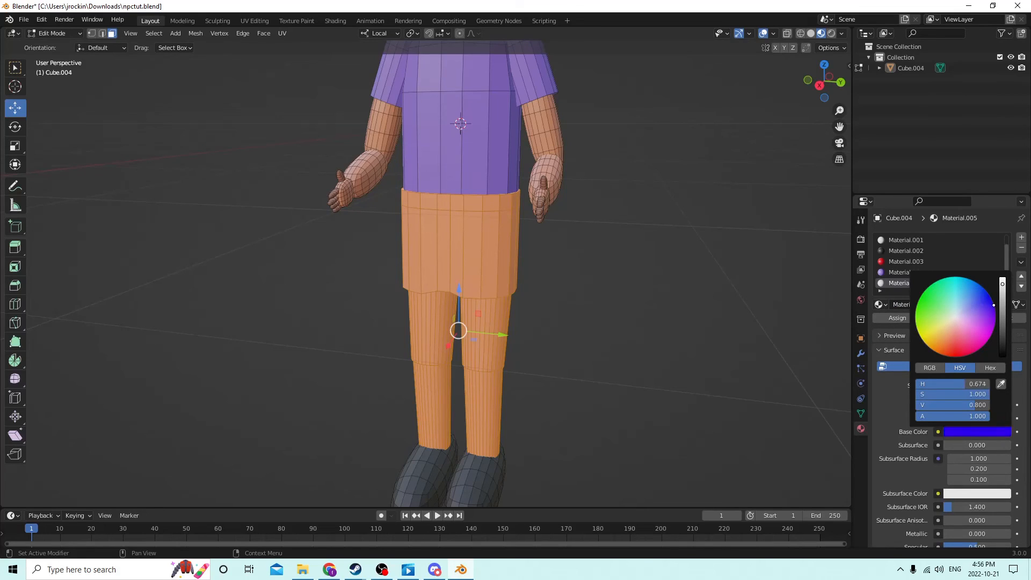
{"action": "left_click", "coordinate": [895, 318]}
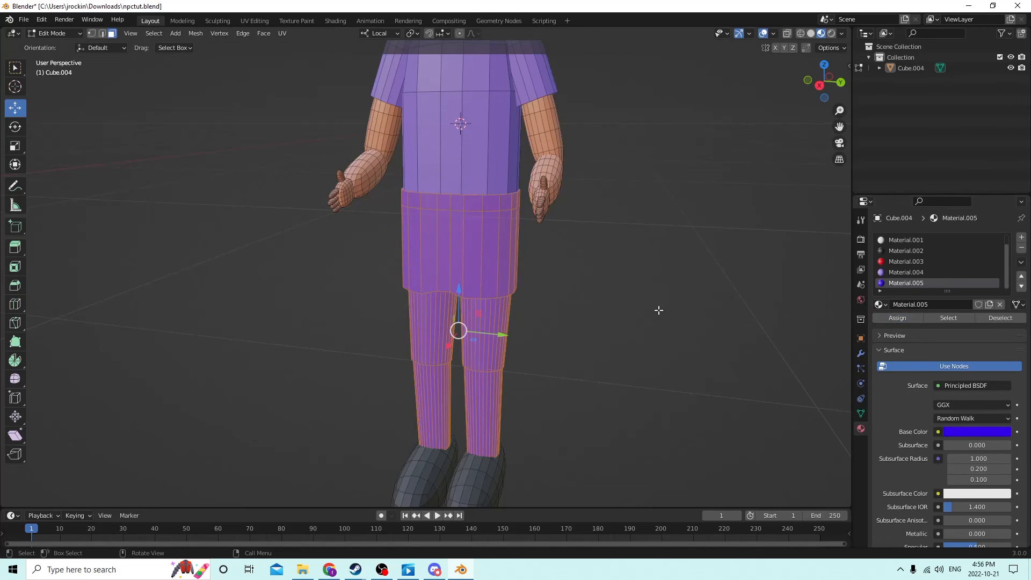
{"action": "left_click", "coordinate": [657, 309]}
{"action": "middle_click_drag", "start_coordinate": [656, 306], "coordinate": [633, 290]}
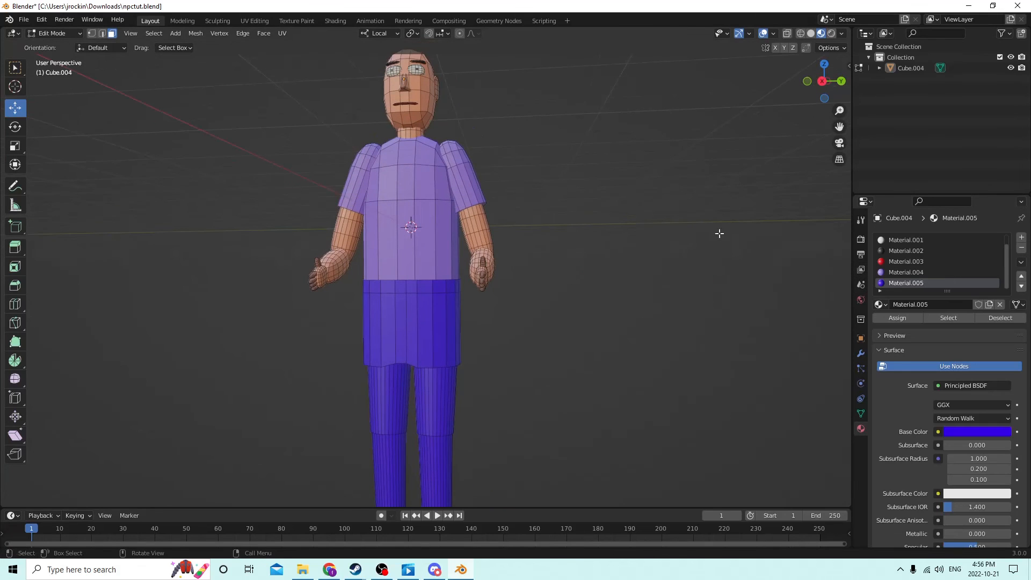
Assign Material.002 to the full ring of waistband faces at the top of the shorts, and clear the selection
{"action": "left_click_drag", "start_coordinate": [841, 130], "coordinate": [882, 203]}
{"action": "scroll", "coordinate": [665, 217], "scroll_direction": "up", "scroll_amount": 2}
{"action": "middle_click_drag", "start_coordinate": [665, 216], "coordinate": [615, 290]}
{"action": "scroll", "coordinate": [652, 263], "scroll_direction": "up", "scroll_amount": 2}
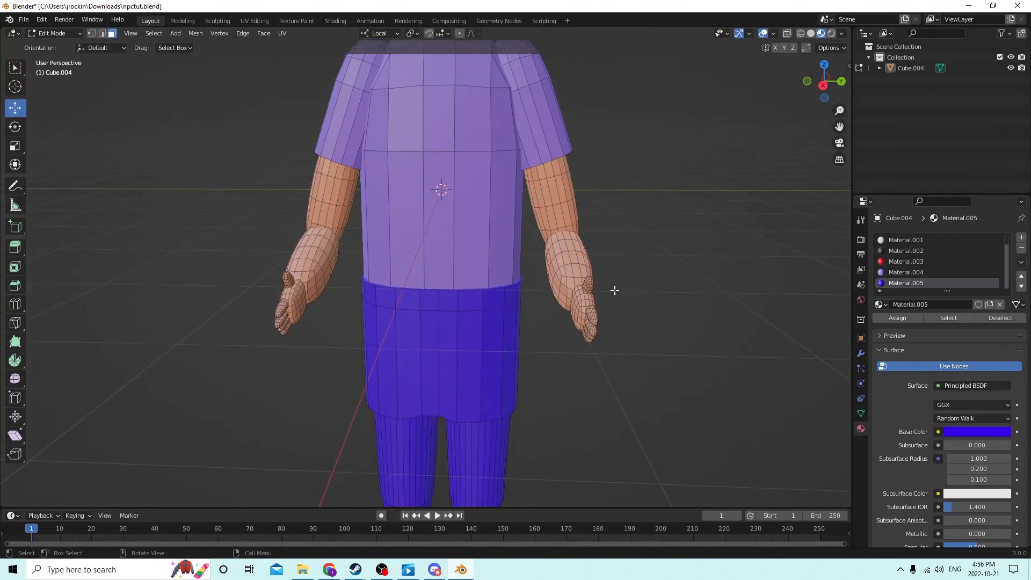
{"action": "left_click", "coordinate": [516, 299]}
{"action": "middle_click_drag", "start_coordinate": [462, 294], "coordinate": [251, 313]}
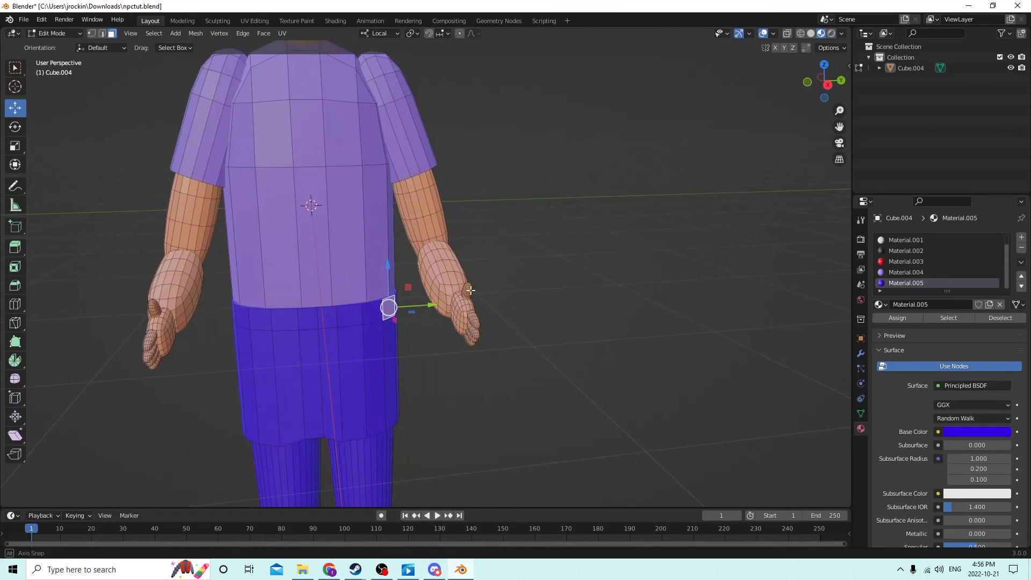
{"action": "left_click", "coordinate": [243, 318], "text": "ctrl"}
{"action": "scroll", "coordinate": [359, 301], "scroll_direction": "up", "scroll_amount": 5}
{"action": "middle_click_drag", "start_coordinate": [360, 302], "coordinate": [587, 296]}
{"action": "scroll", "coordinate": [390, 299], "scroll_direction": "down", "scroll_amount": 5}
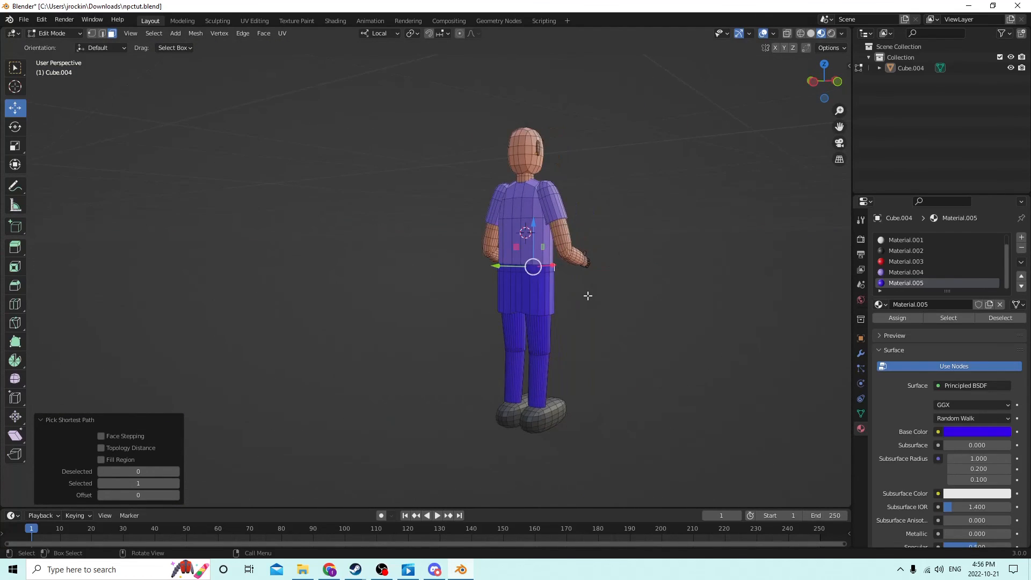
{"action": "middle_click_drag", "start_coordinate": [533, 266], "coordinate": [581, 255]}
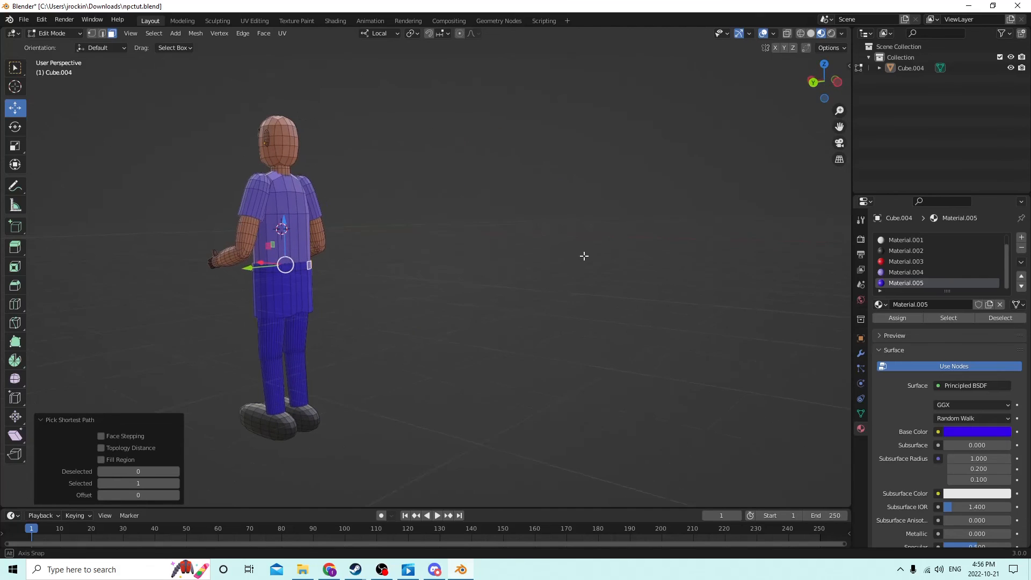
{"action": "left_click", "coordinate": [256, 268], "text": "ctrl"}
{"action": "middle_click_drag", "start_coordinate": [257, 269], "coordinate": [349, 260]}
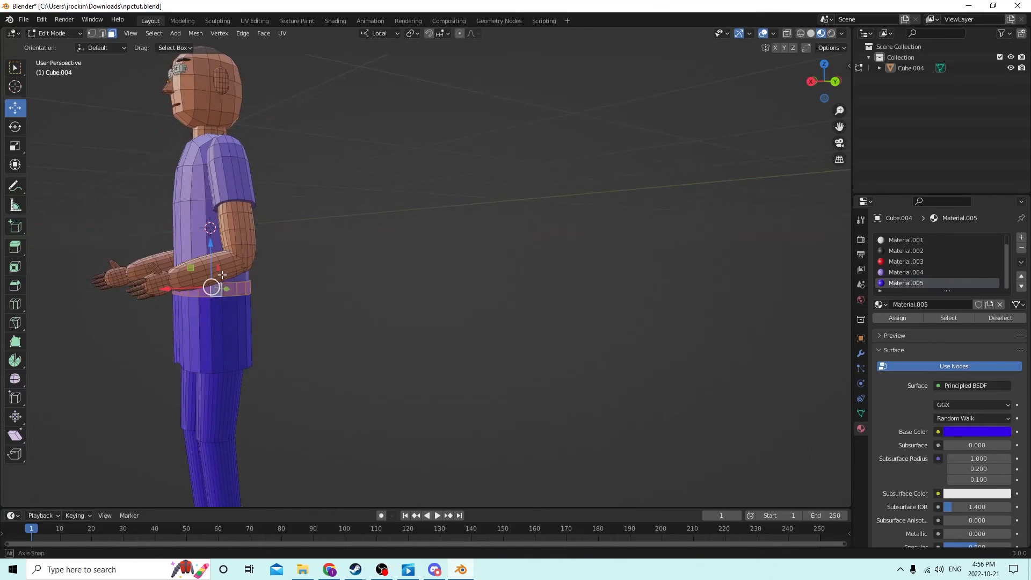
{"action": "middle_click_drag", "start_coordinate": [214, 285], "coordinate": [281, 272]}
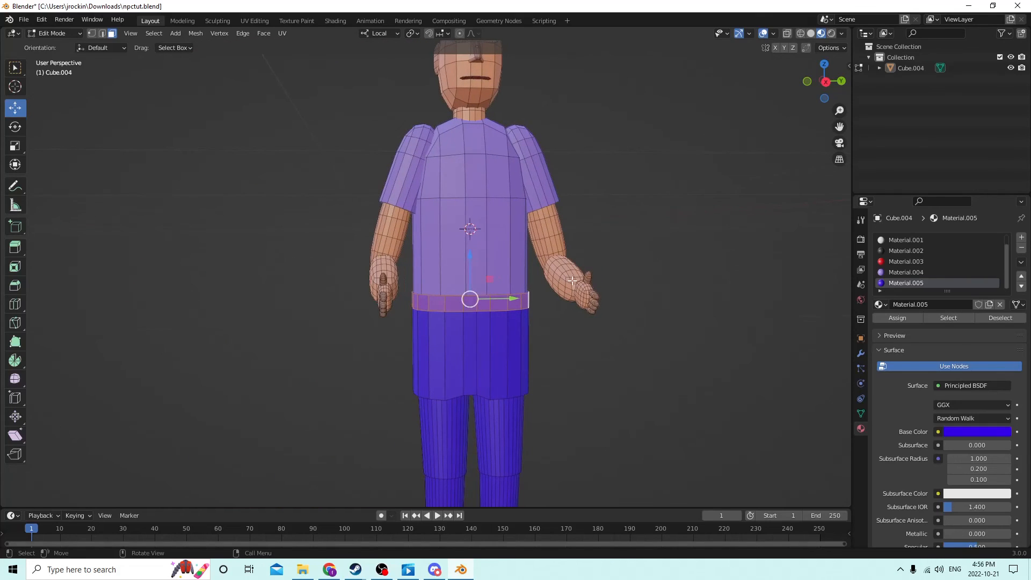
{"action": "scroll", "coordinate": [572, 280], "scroll_direction": "down", "scroll_amount": 2}
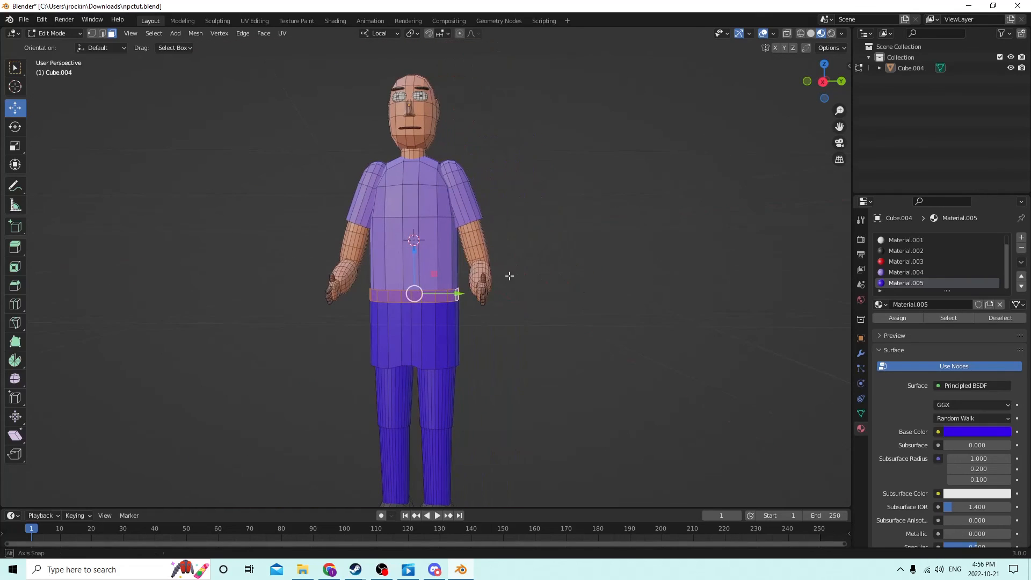
{"action": "left_click", "coordinate": [893, 250]}
{"action": "left_click", "coordinate": [894, 318]}
{"action": "key", "text": "alt+a"}
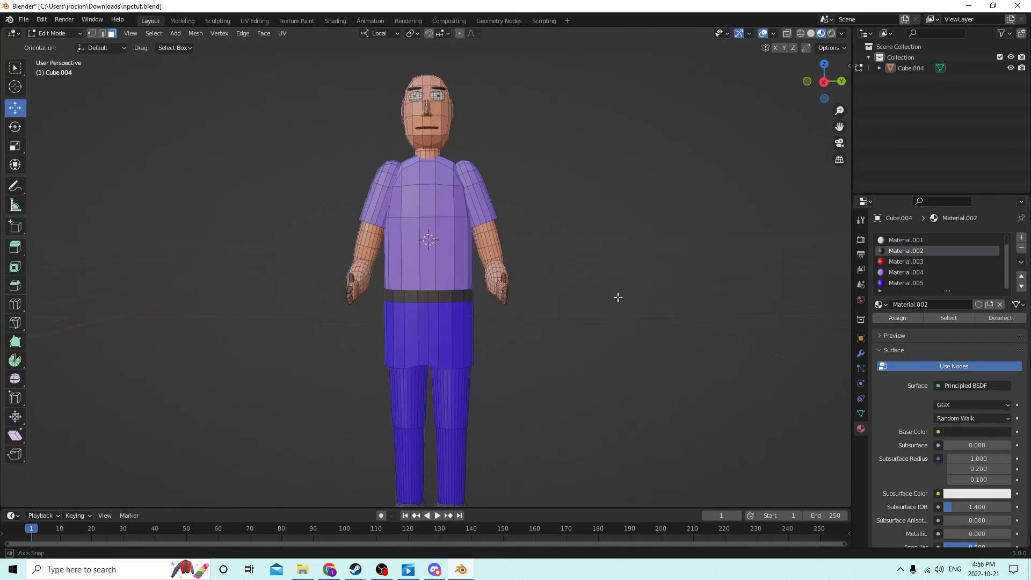
Move the bottom edge at the front crotch of the shorts slightly along the local X axis in edge select mode
{"action": "scroll", "coordinate": [613, 295], "scroll_direction": "down", "scroll_amount": 3}
{"action": "middle_click_drag", "start_coordinate": [589, 295], "coordinate": [618, 277]}
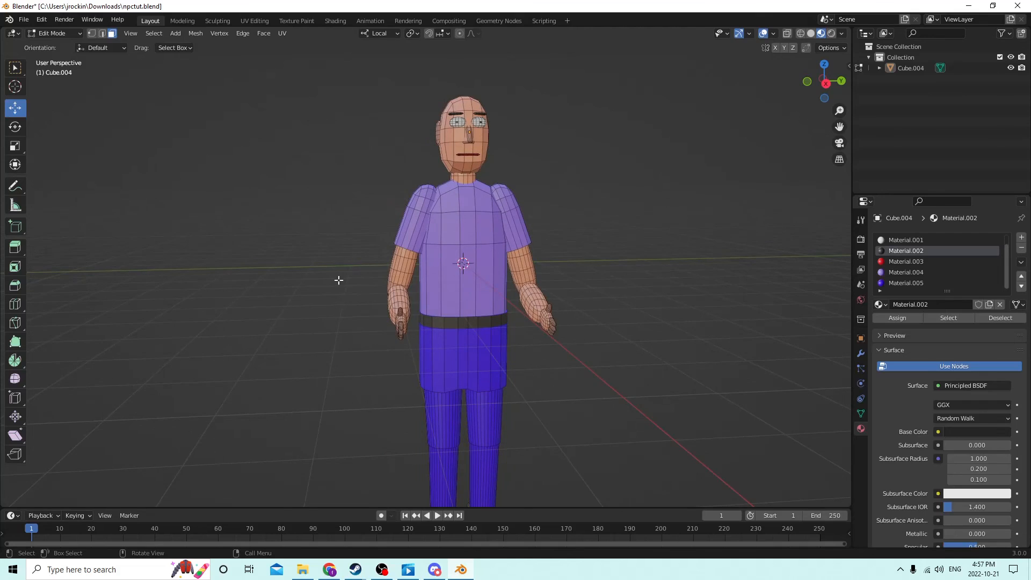
{"action": "middle_click_drag", "start_coordinate": [513, 410], "coordinate": [514, 321]}
{"action": "mouse_move", "coordinate": [519, 185]}
{"action": "middle_mouse_down"}
{"action": "mouse_move", "coordinate": [506, 195]}
{"action": "mouse_move", "coordinate": [519, 182]}
{"action": "middle_mouse_up"}
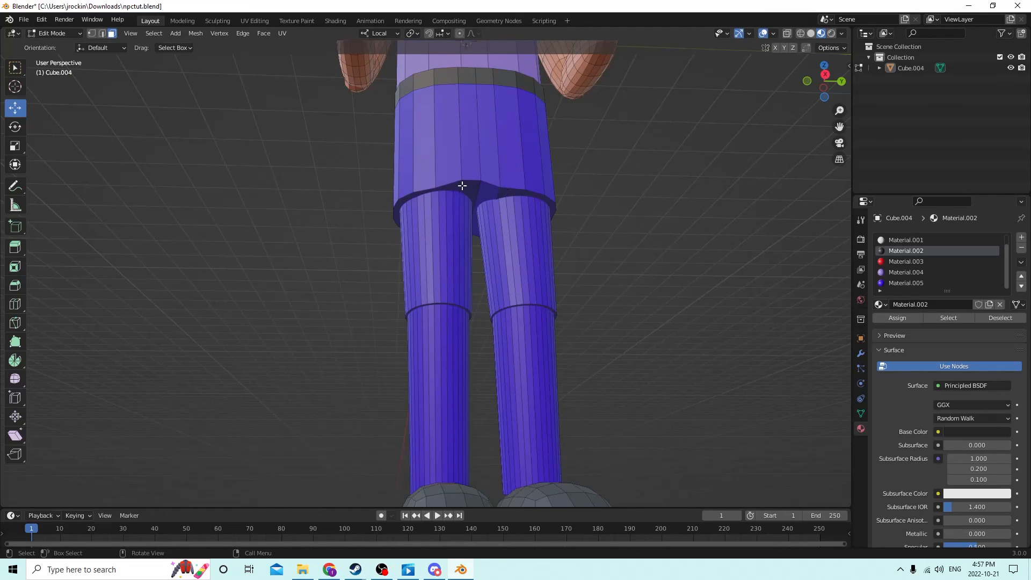
{"action": "left_click", "coordinate": [103, 35]}
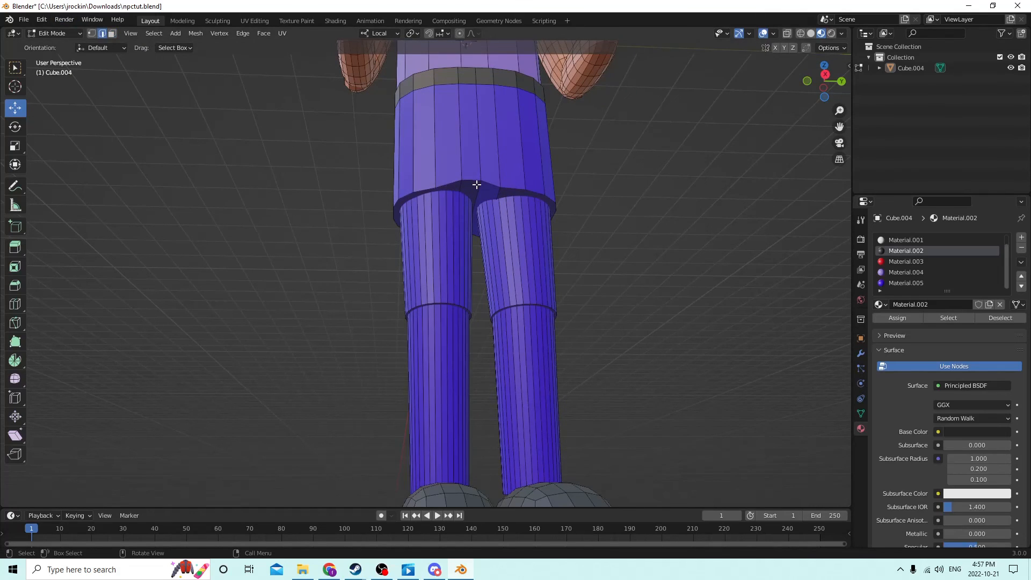
{"action": "left_click", "coordinate": [472, 179]}
{"action": "middle_click_drag", "start_coordinate": [472, 179], "coordinate": [518, 181]}
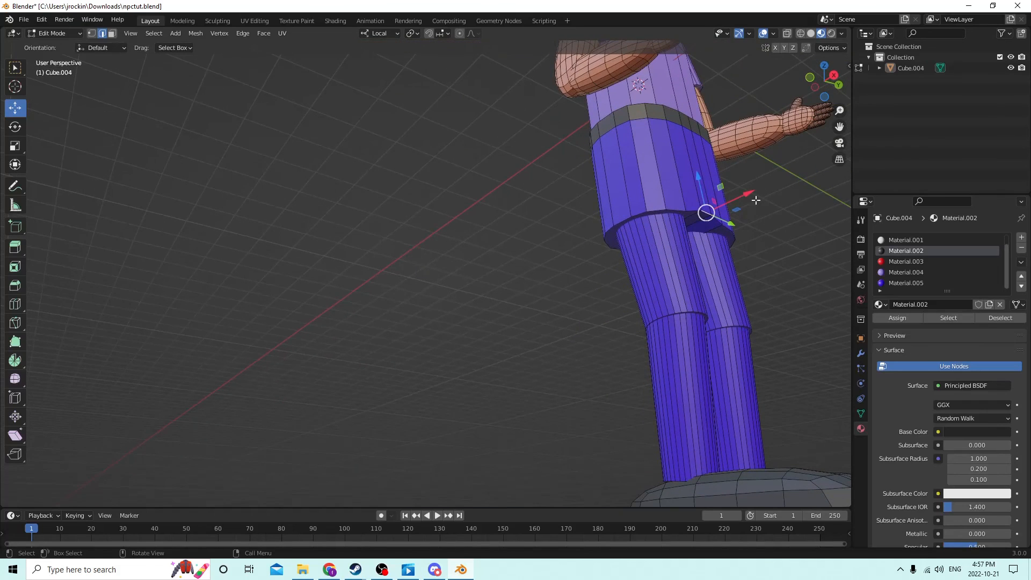
{"action": "left_click_drag", "start_coordinate": [744, 194], "coordinate": [741, 194]}
Scale both linked shoes along the local X axis to make them shorter, and return to the Move tool
{"action": "middle_click_drag", "start_coordinate": [741, 194], "coordinate": [702, 235]}
{"action": "scroll", "coordinate": [683, 206], "scroll_direction": "down", "scroll_amount": 3}
{"action": "scroll", "coordinate": [690, 224], "scroll_direction": "up", "scroll_amount": 3}
{"action": "scroll", "coordinate": [691, 223], "scroll_direction": "down", "scroll_amount": 2}
{"action": "scroll", "coordinate": [694, 227], "scroll_direction": "up", "scroll_amount": 3}
{"action": "scroll", "coordinate": [697, 233], "scroll_direction": "down", "scroll_amount": 3}
{"action": "scroll", "coordinate": [589, 195], "scroll_direction": "down", "scroll_amount": 3}
{"action": "middle_click_drag", "start_coordinate": [702, 375], "coordinate": [722, 370]}
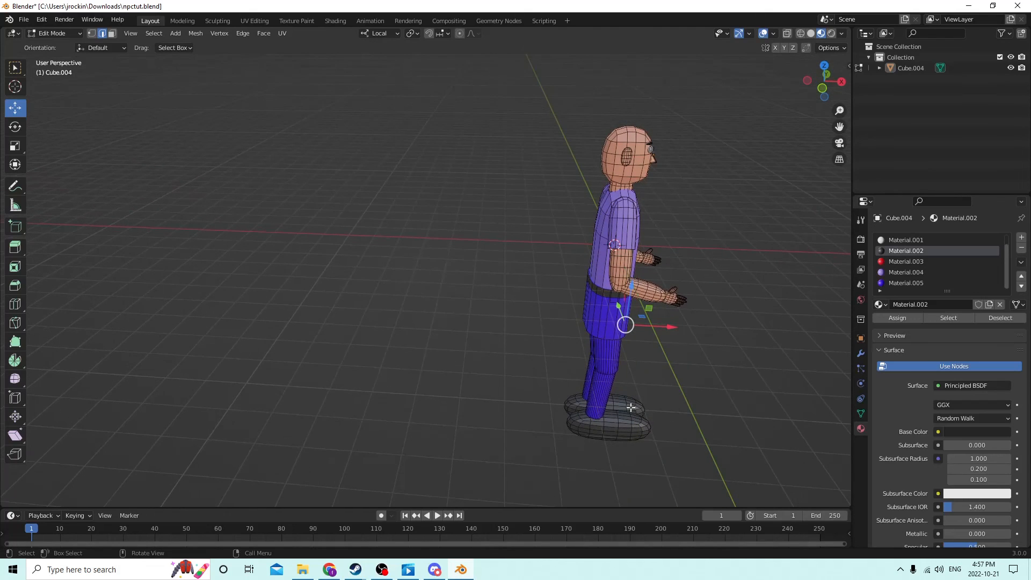
{"action": "left_click", "coordinate": [630, 434]}
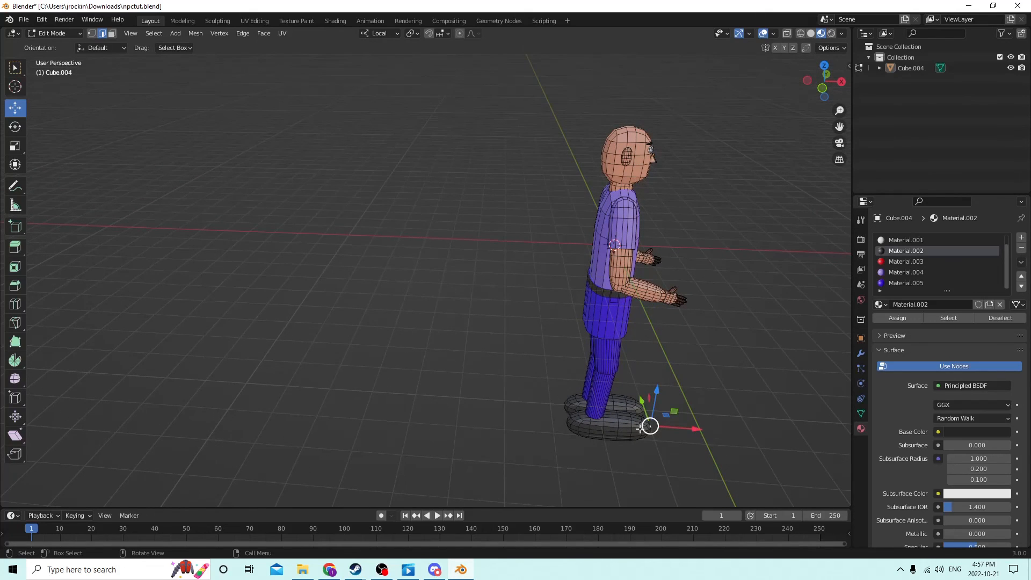
{"action": "key", "text": "l"}
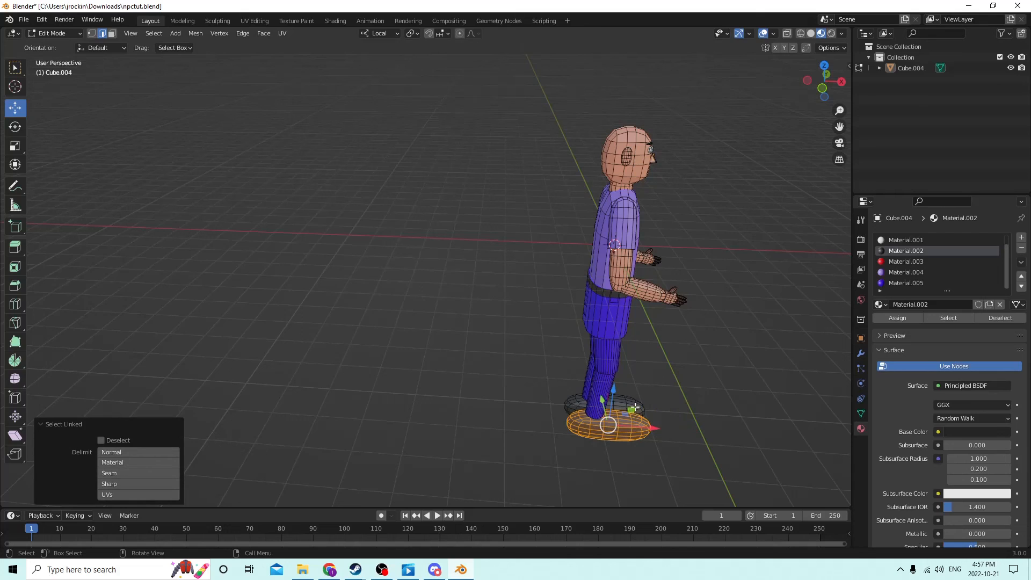
{"action": "key", "text": "l"}
{"action": "left_click", "coordinate": [15, 146]}
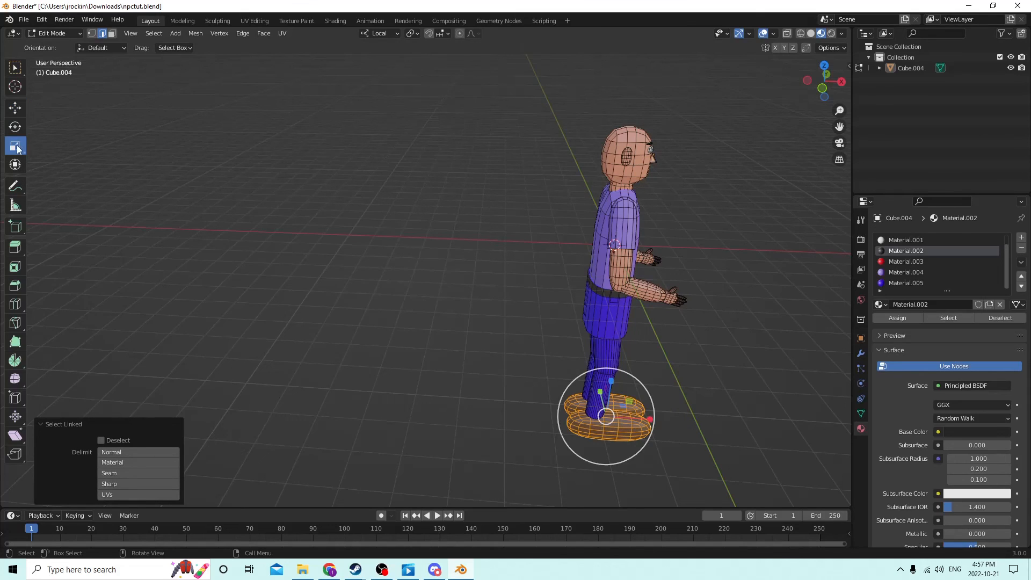
{"action": "mouse_move", "coordinate": [649, 424]}
{"action": "left_mouse_down"}
{"action": "mouse_move", "coordinate": [631, 423]}
{"action": "mouse_move", "coordinate": [646, 422]}
{"action": "left_mouse_up"}
{"action": "left_click", "coordinate": [15, 108]}
{"action": "left_click", "coordinate": [650, 409]}
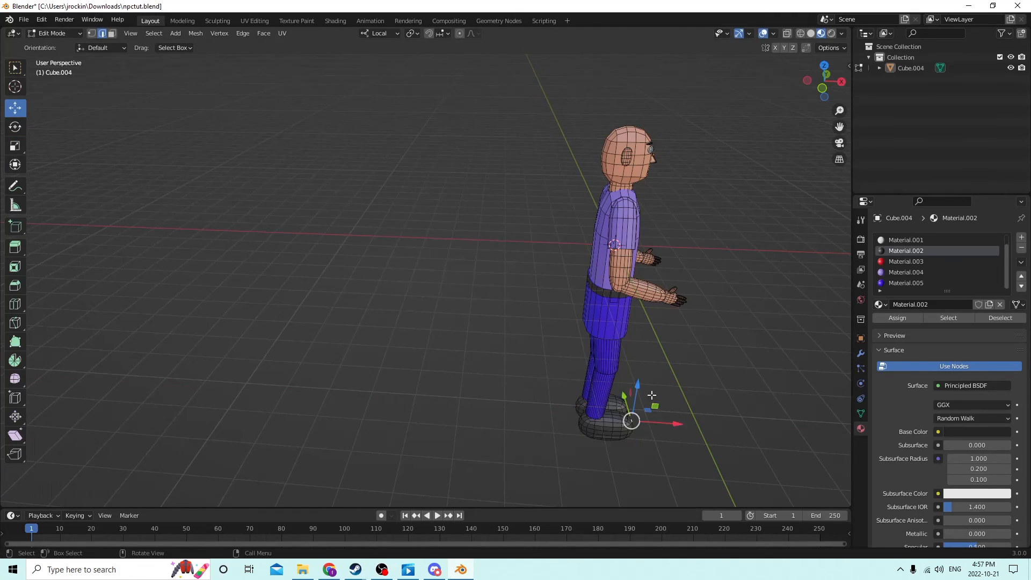
Switch the figure to Object Mode and examine the coloured character from the front and at an angle
{"action": "middle_click_drag", "start_coordinate": [678, 362], "coordinate": [561, 349]}
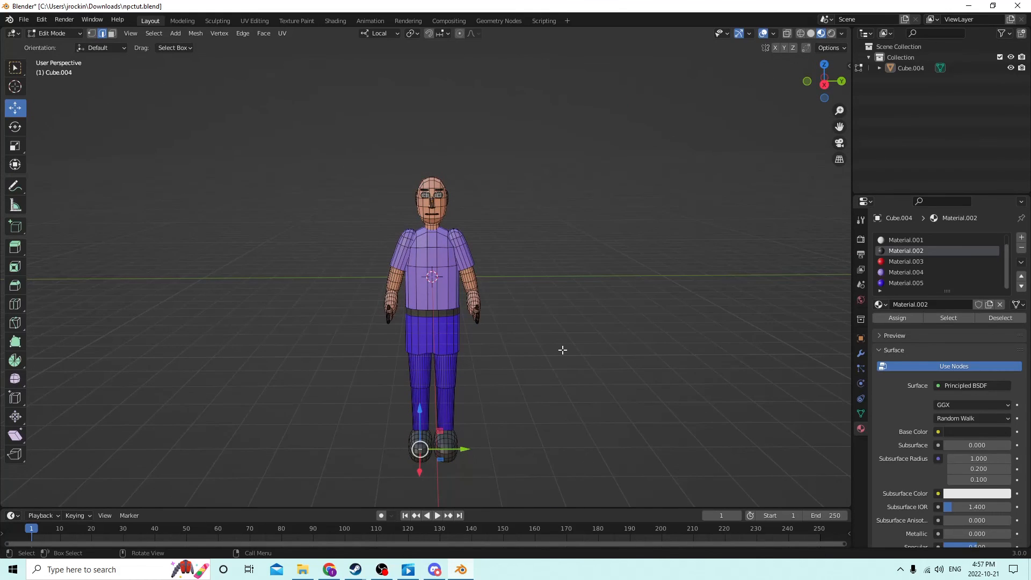
{"action": "key", "text": "Tab"}
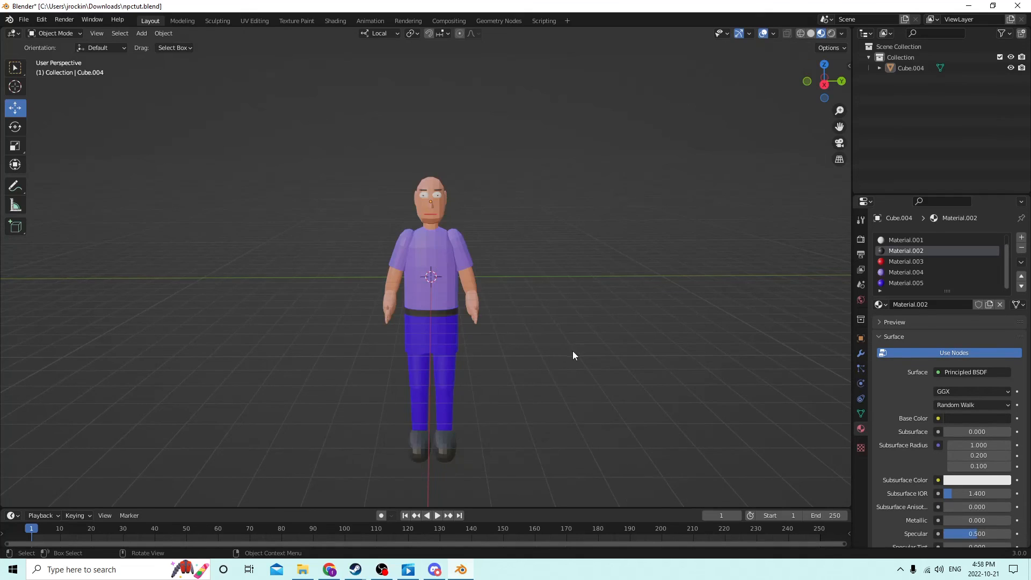
{"action": "scroll", "coordinate": [573, 350], "scroll_direction": "up", "scroll_amount": 4}
{"action": "mouse_move", "coordinate": [573, 351]}
{"action": "middle_mouse_down"}
{"action": "mouse_move", "coordinate": [596, 353]}
{"action": "mouse_move", "coordinate": [596, 329]}
{"action": "mouse_move", "coordinate": [621, 329]}
{"action": "mouse_move", "coordinate": [626, 348]}
{"action": "mouse_move", "coordinate": [681, 347]}
{"action": "mouse_move", "coordinate": [656, 329]}
{"action": "mouse_move", "coordinate": [574, 352]}
{"action": "middle_mouse_up"}
{"action": "scroll", "coordinate": [596, 353], "scroll_direction": "down", "scroll_amount": 3}
{"action": "scroll", "coordinate": [573, 353], "scroll_direction": "up", "scroll_amount": 2}
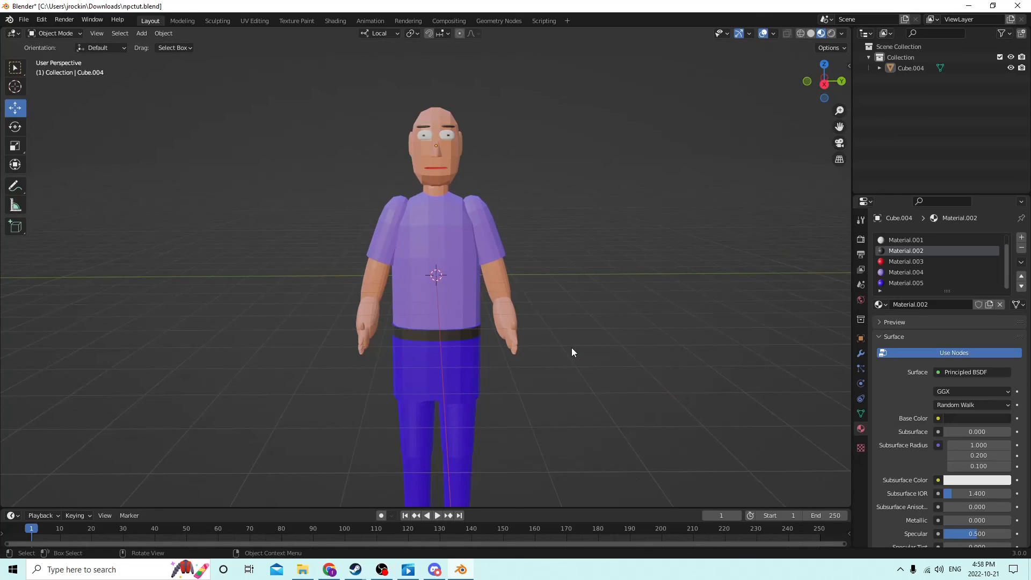
{"action": "middle_click_drag", "start_coordinate": [572, 351], "coordinate": [557, 354]}
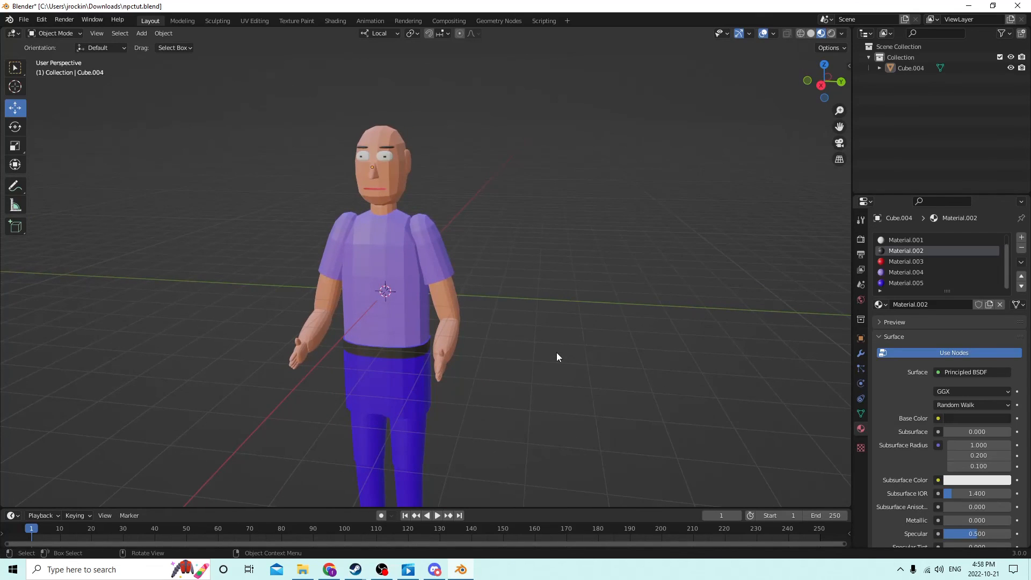